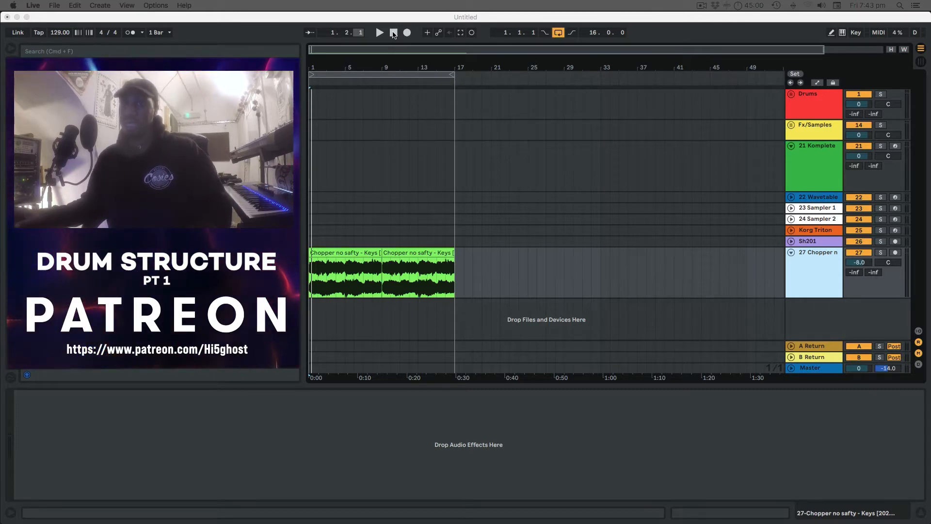
- Play the Chopper keys loop from the start of the arrangement
{"action": "left_click", "coordinate": [394, 34]}
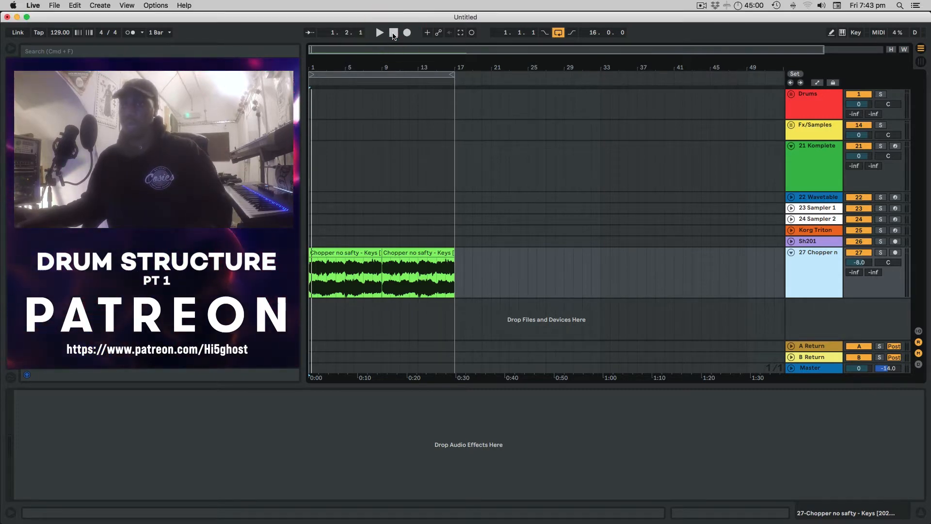
{"action": "left_click", "coordinate": [393, 33]}
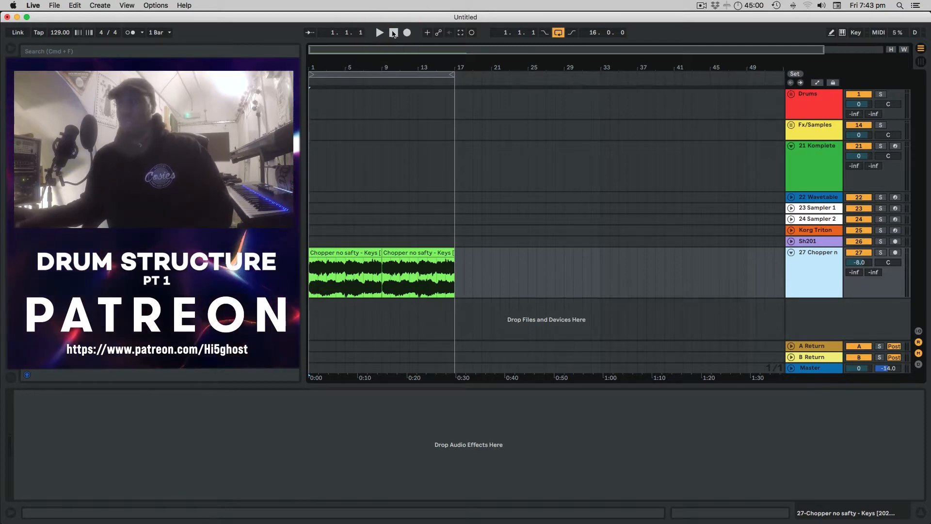
{"action": "key", "text": "space"}
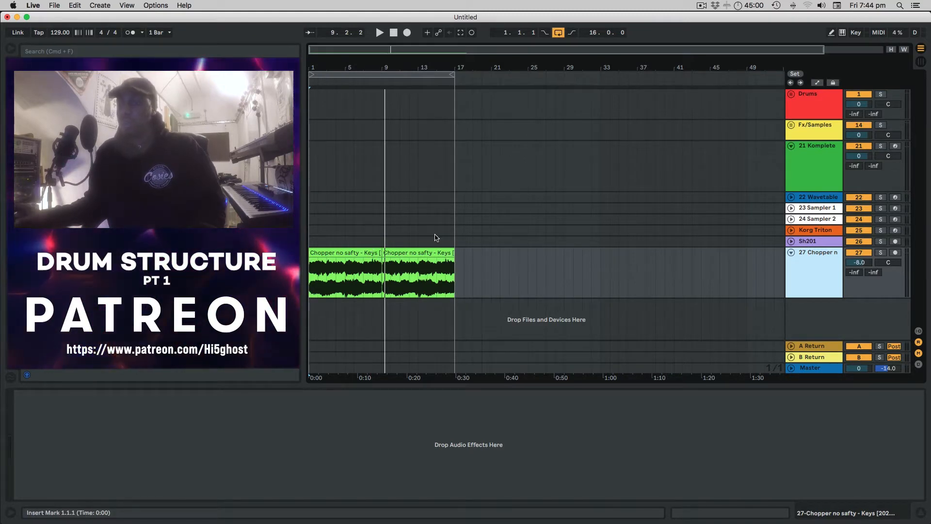
{"action": "key", "text": "Return"}
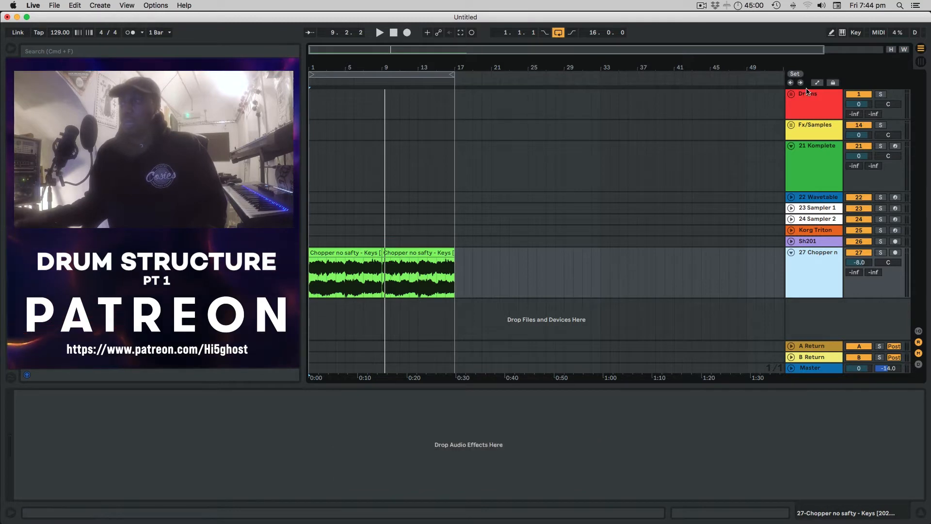
- Unfold the Drums group and audition snare samples one after another in the sample browser
{"action": "left_click", "coordinate": [803, 101]}
{"action": "left_click", "coordinate": [790, 94]}
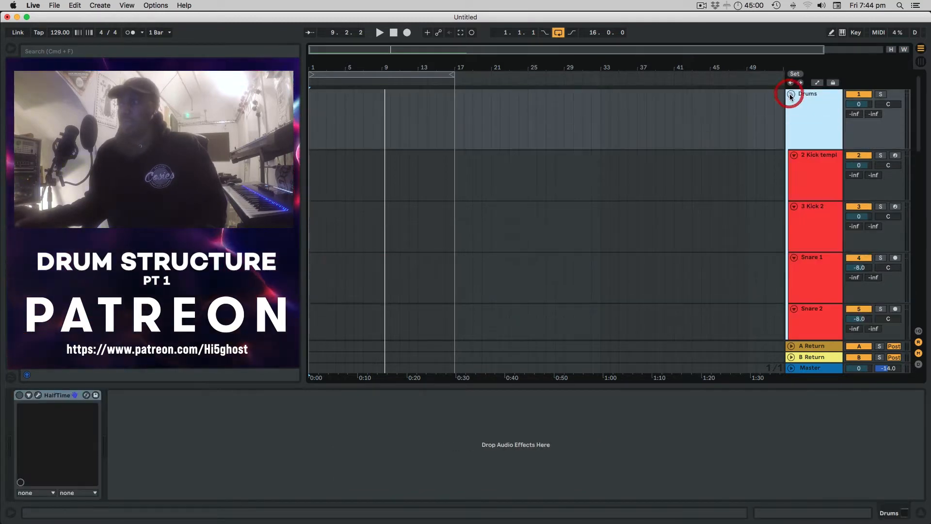
{"action": "left_click", "coordinate": [194, 194]}
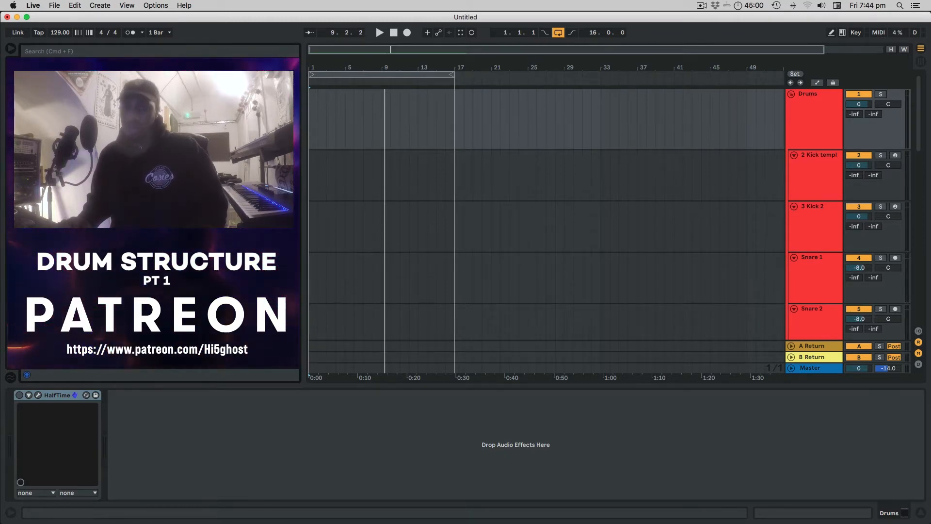
{"action": "key", "text": "Down"}
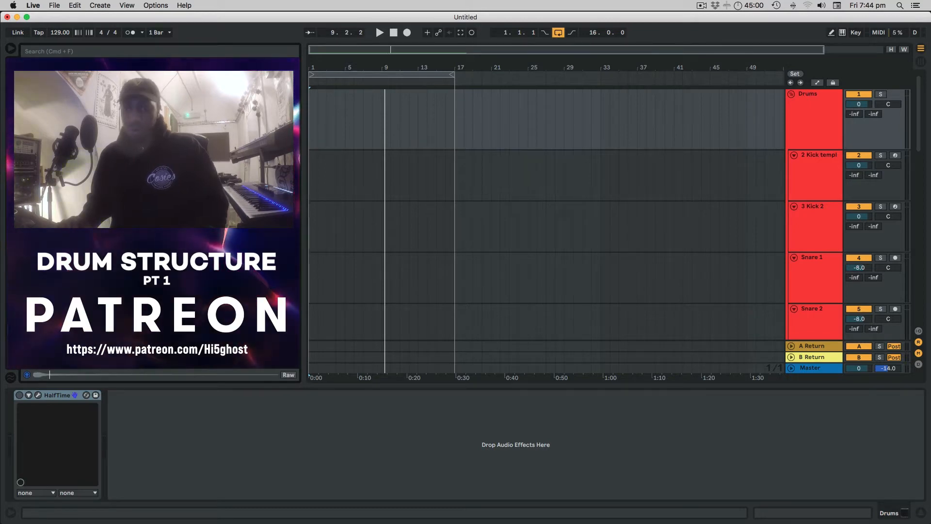
{"action": "key", "text": "Down"}
{"action": "key", "text": "Down"}
{"action": "key", "text": "Down"}
{"action": "key", "text": "Down"}
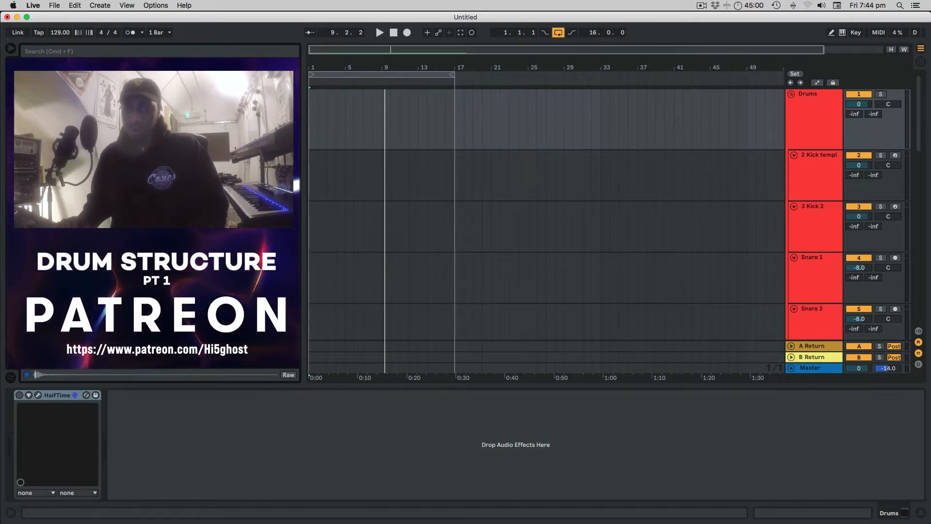
{"action": "key", "text": "Down"}
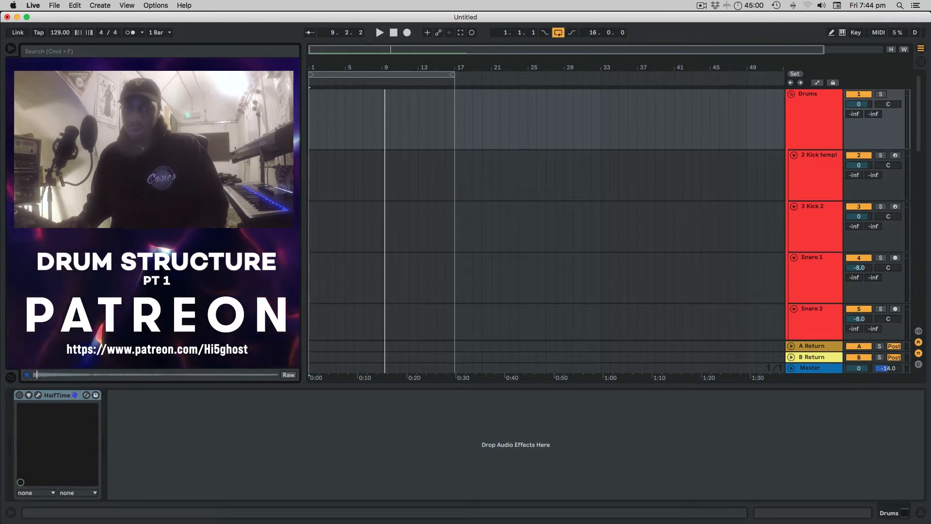
{"action": "key", "text": "Down"}
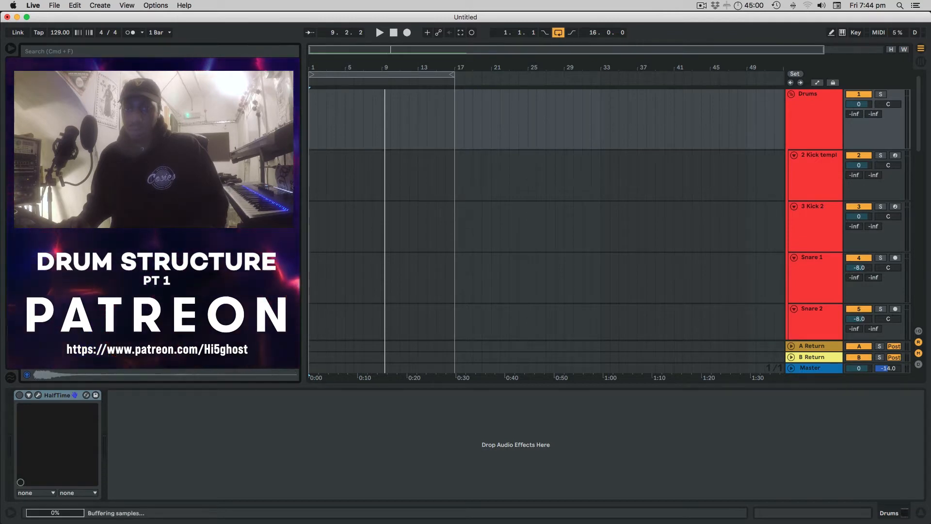
{"action": "key", "text": "Down"}
{"action": "key", "text": "Down"}
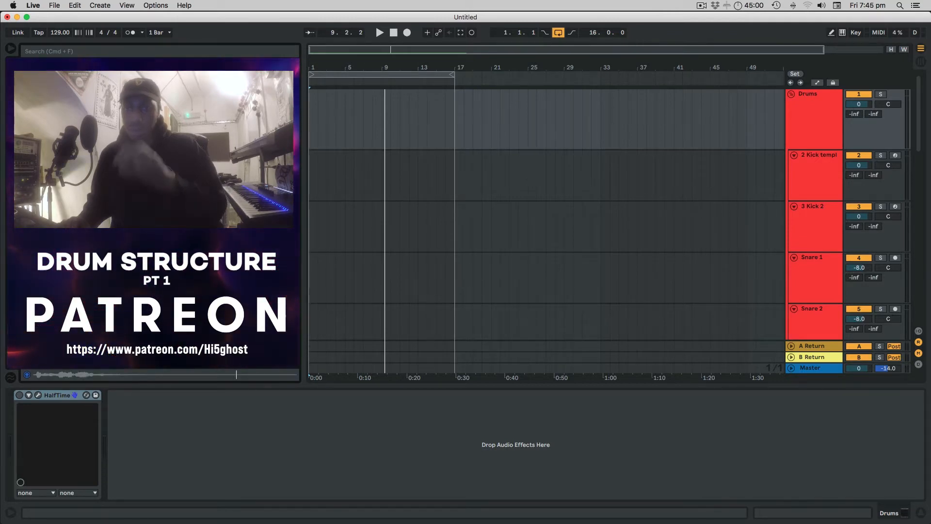
{"action": "key", "text": "Down"}
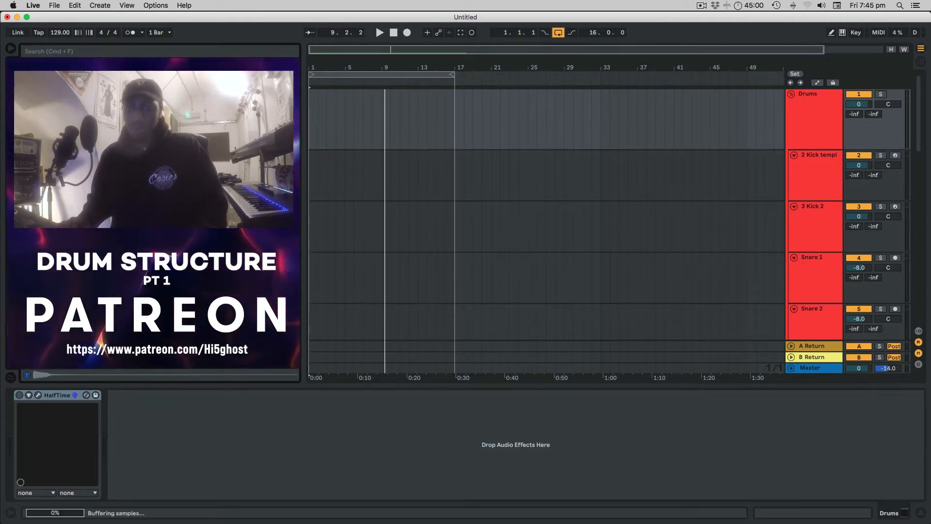
- Place the chosen snare sample on the Snare 1 track and set the arrangement loop to the first eight bars
{"action": "left_click_drag", "start_coordinate": [287, 277], "coordinate": [356, 279]}
{"action": "left_click_drag", "start_coordinate": [640, 80], "coordinate": [463, 107]}
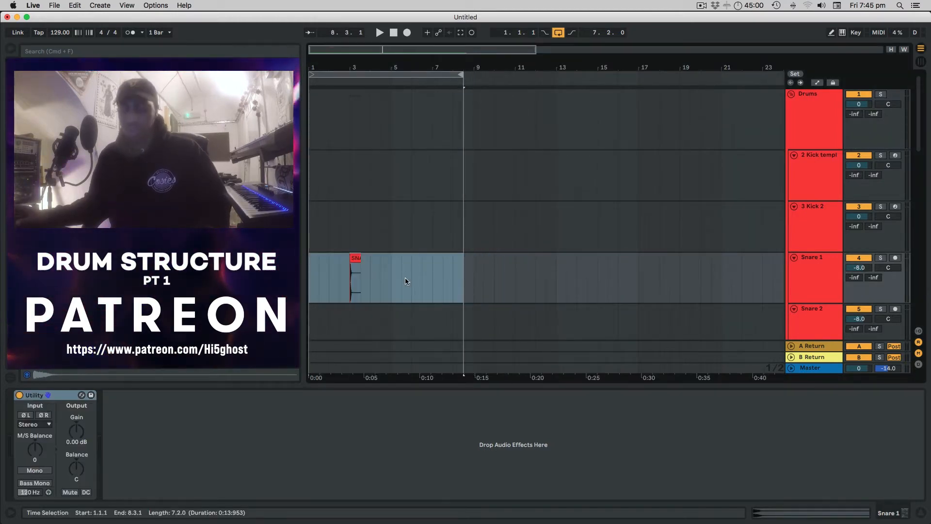
{"action": "scroll", "coordinate": [406, 277], "scroll_direction": "up", "scroll_amount": 3}
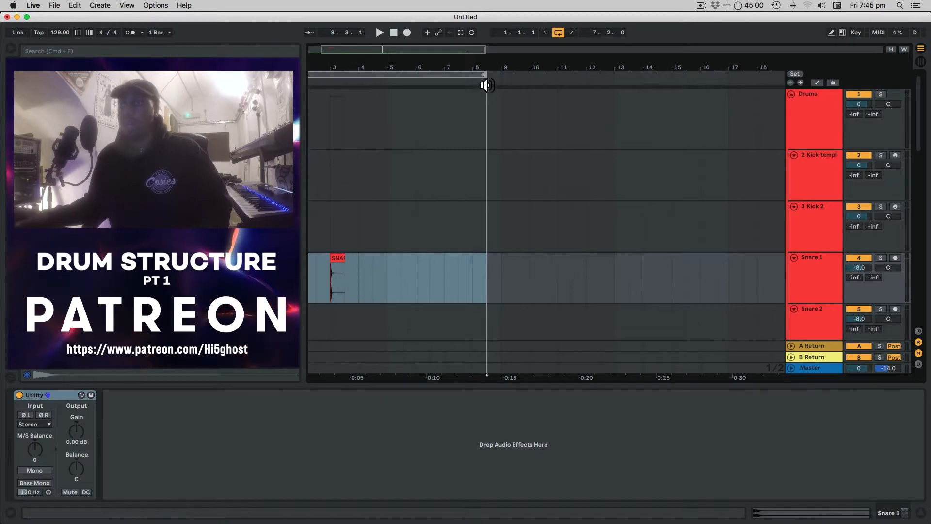
{"action": "left_click_drag", "start_coordinate": [487, 86], "coordinate": [501, 80]}
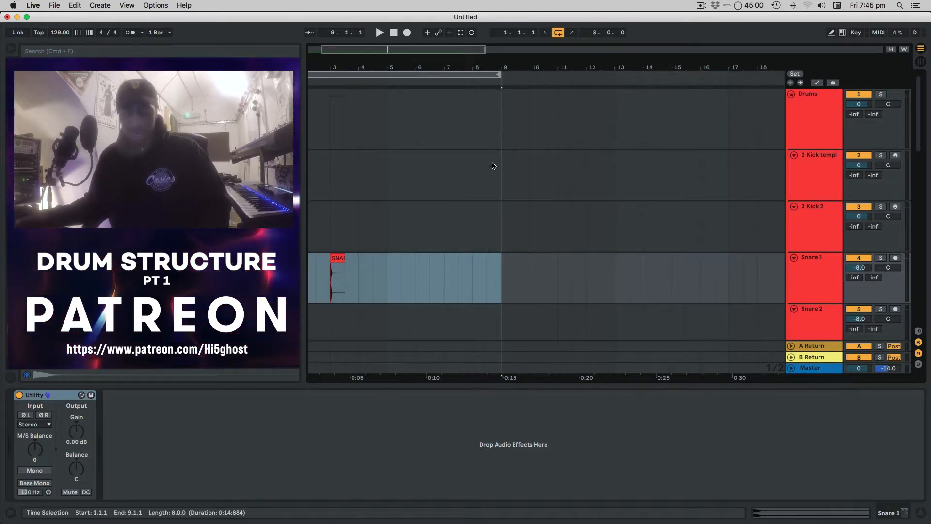
{"action": "scroll", "coordinate": [457, 267], "scroll_direction": "left", "scroll_amount": 2}
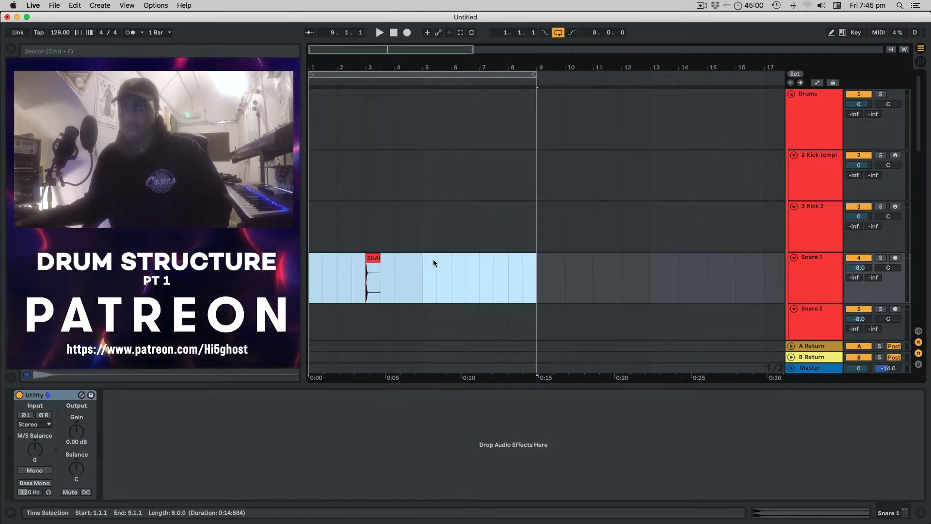
- Move the snare clip on Snare 1 to start at 1.3.1 and play it from bar 1
{"action": "left_click_drag", "start_coordinate": [372, 258], "coordinate": [333, 263]}
{"action": "left_click", "coordinate": [339, 265]}
{"action": "scroll", "coordinate": [392, 275], "scroll_direction": "up", "scroll_amount": 3}
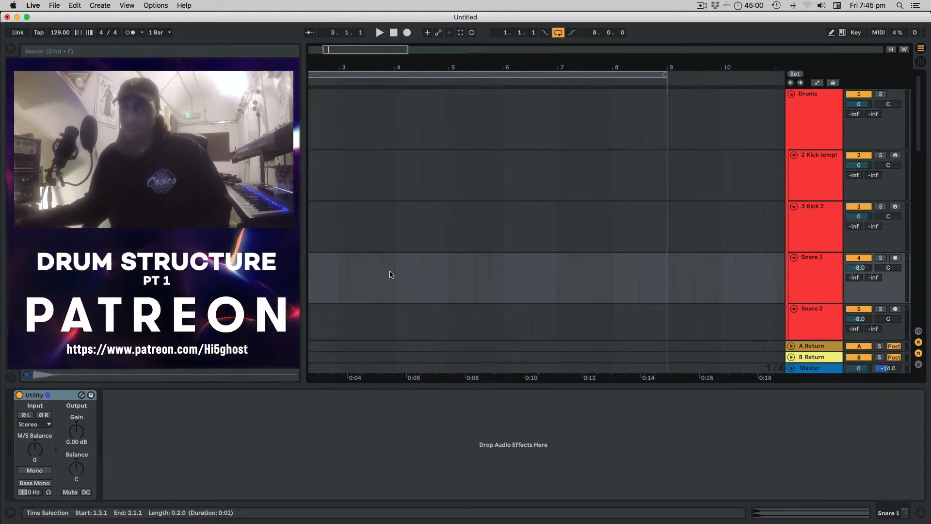
{"action": "scroll", "coordinate": [392, 275], "scroll_direction": "left", "scroll_amount": 3}
{"action": "left_click", "coordinate": [311, 278]}
{"action": "key", "text": "space"}
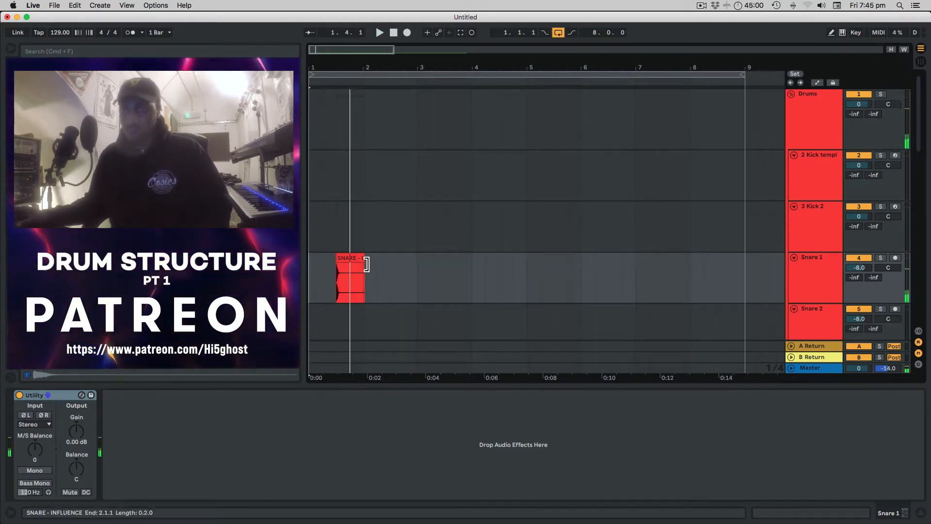
- Duplicate the first bar of Snare 1 seven times so a snare lands on beat 3 of all eight bars
{"action": "left_click", "coordinate": [366, 261]}
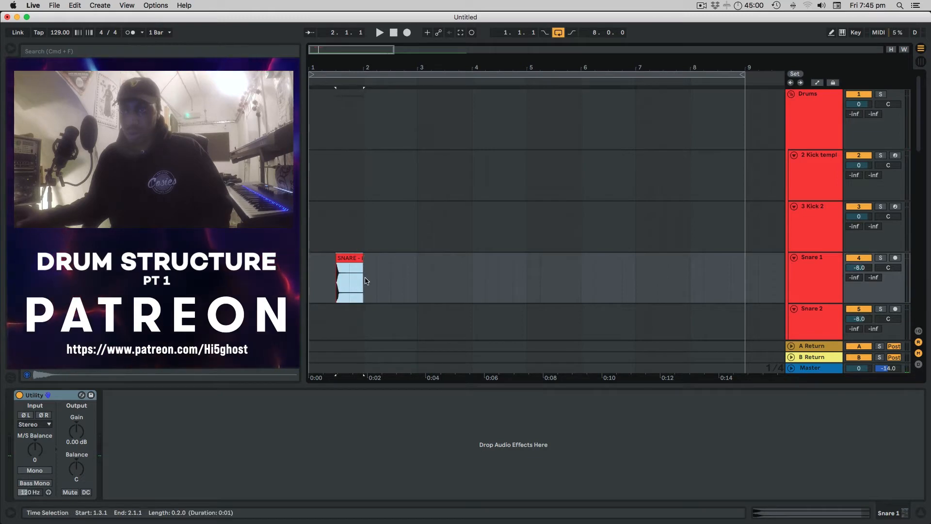
{"action": "key", "text": "super+d"}
{"action": "key", "text": "super+d"}
{"action": "key", "text": "super+d"}
{"action": "key", "text": "super+d"}
{"action": "key", "text": "super+d"}
{"action": "key", "text": "super+d"}
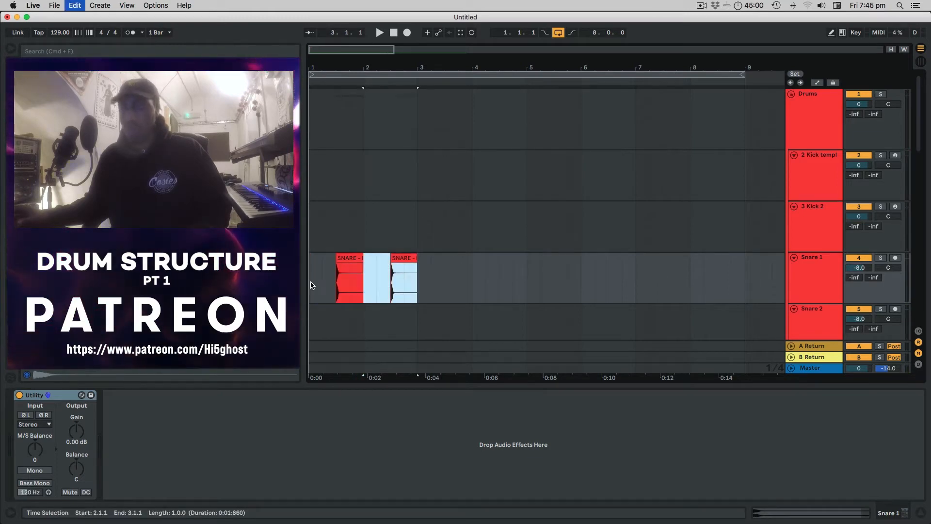
{"action": "key", "text": "super+d"}
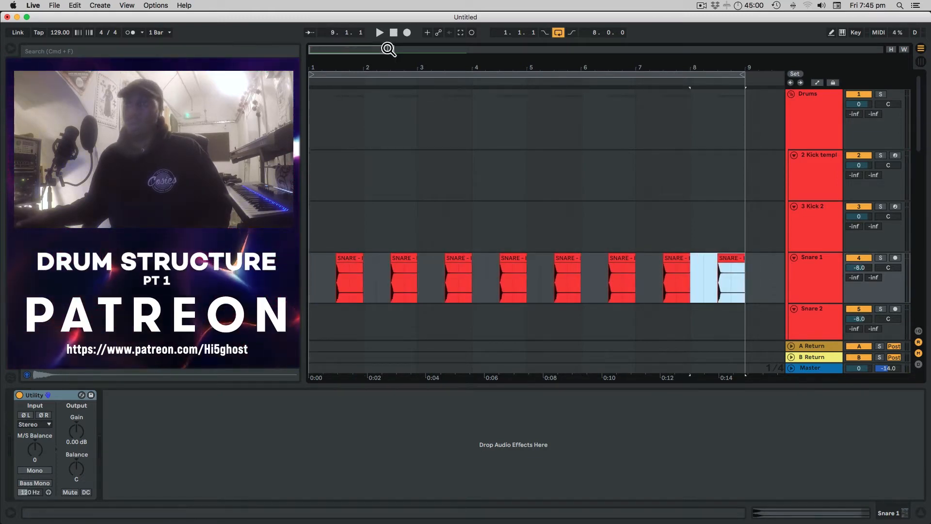
- Play the repeated snare pattern from the start of the arrangement
{"action": "left_click", "coordinate": [393, 33]}
{"action": "key", "text": "space"}
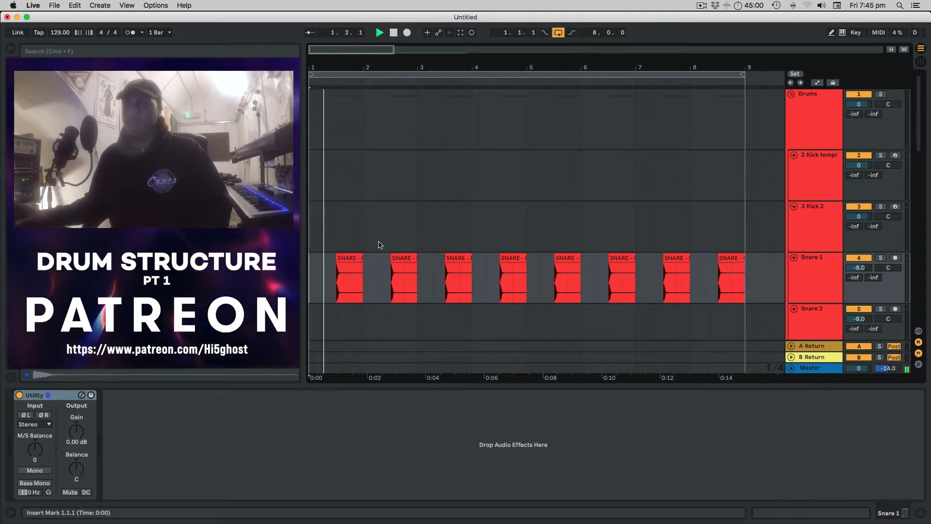
{"action": "key", "text": "space"}
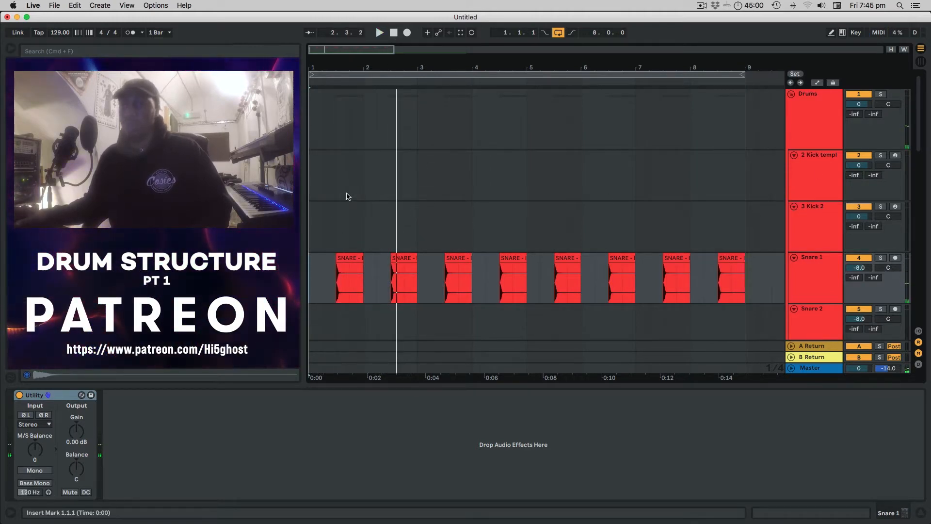
- Create an eight-bar MIDI clip on the 2-Kick template track with a C3 kick at 1.1.1 and play it with the snare
{"action": "left_click_drag", "start_coordinate": [311, 178], "coordinate": [515, 178]}
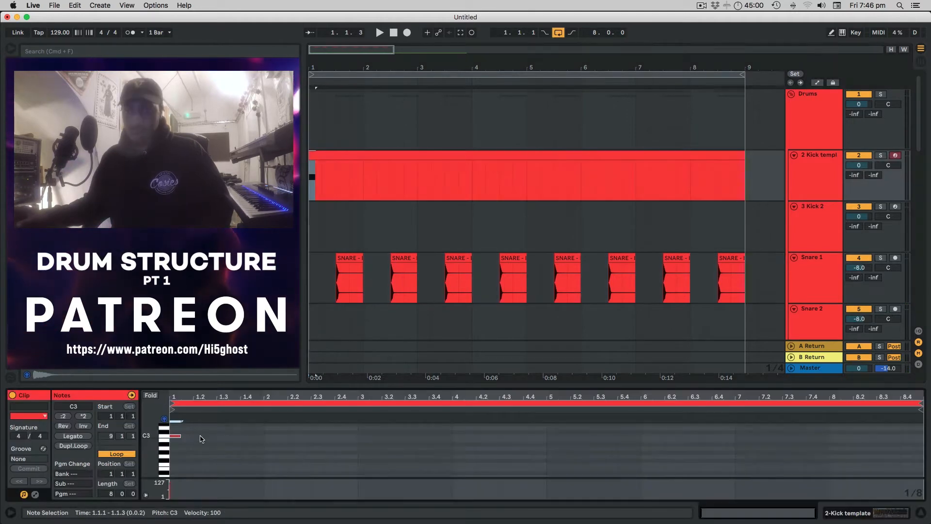
{"action": "key", "text": "space"}
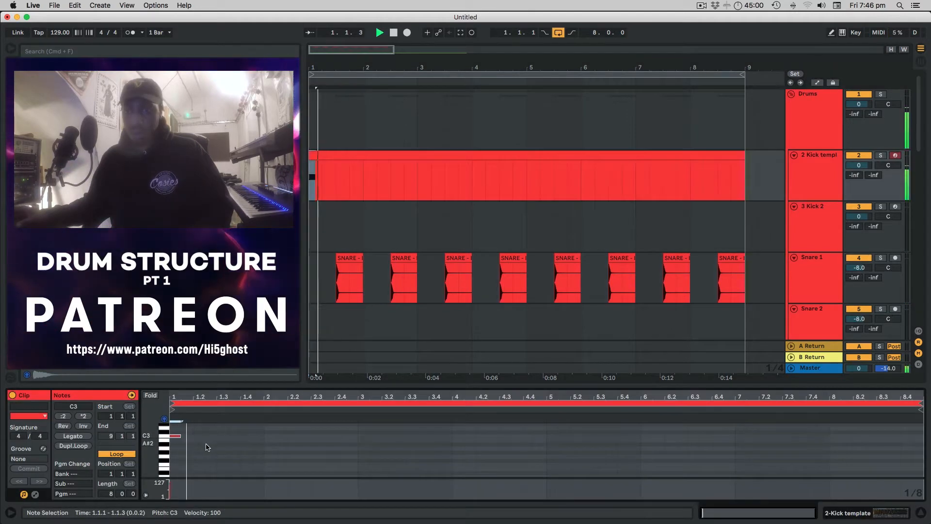
{"action": "key", "text": "space"}
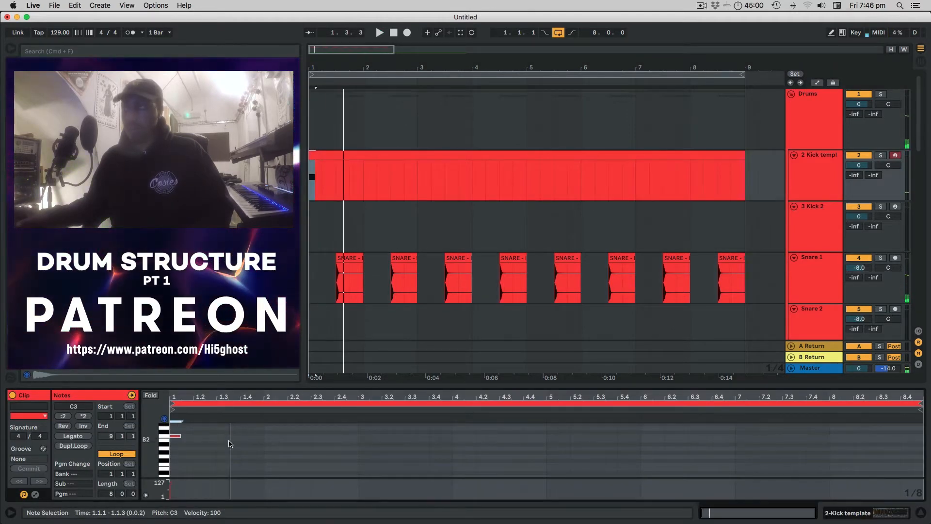
{"action": "key", "text": "space"}
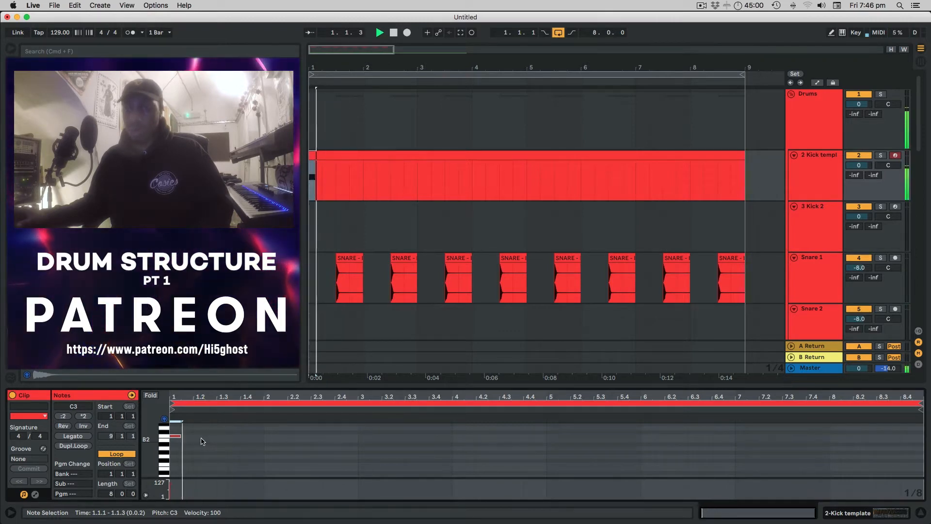
- Add C3 kick notes at 1.2.3 and 1.4.1 in the kick clip, checking them in playback
{"action": "double_click", "coordinate": [197, 436]}
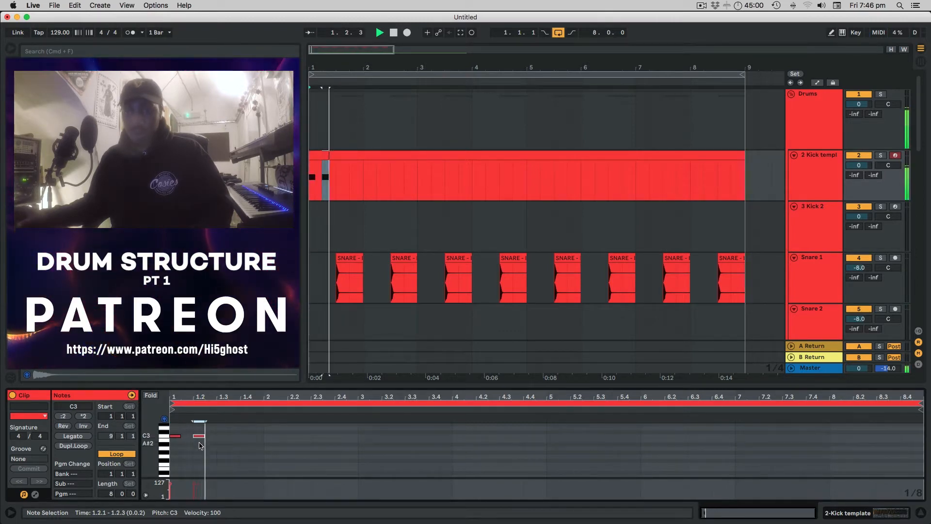
{"action": "left_click_drag", "start_coordinate": [198, 440], "coordinate": [213, 437]}
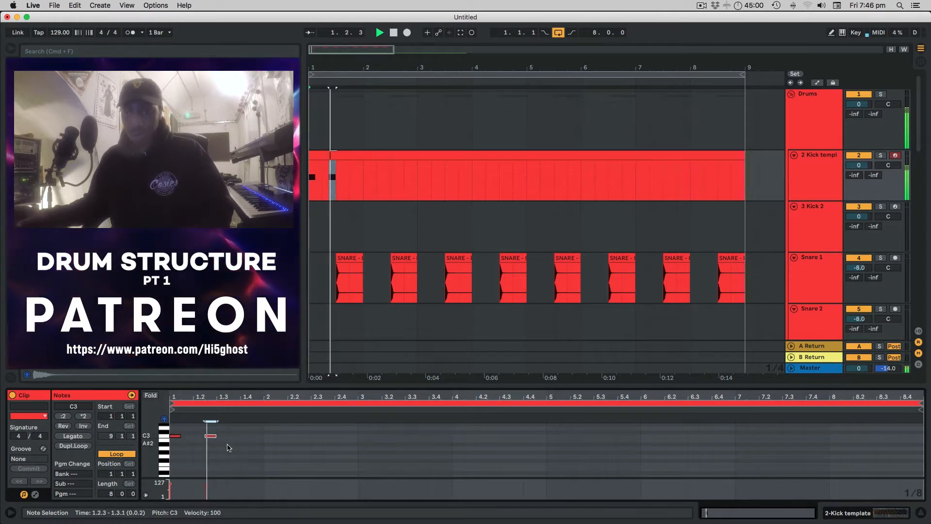
{"action": "key", "text": "space"}
{"action": "double_click", "coordinate": [247, 439]}
{"action": "key", "text": "space"}
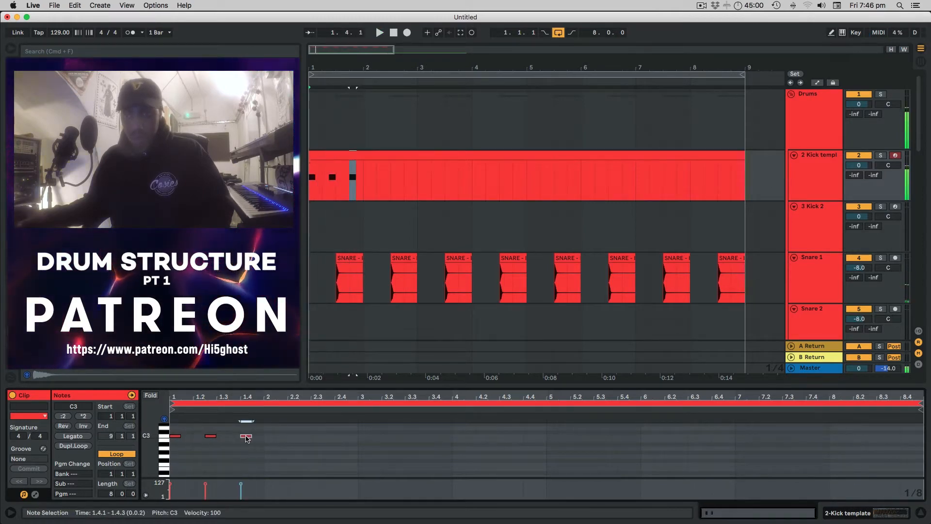
{"action": "key", "text": "space"}
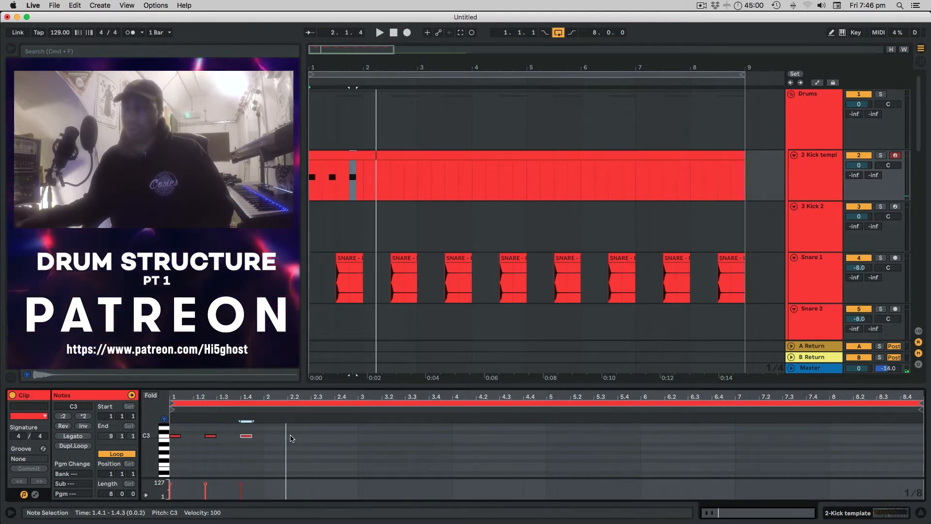
- Add C3 kick notes at 2.2.1 and 2.3.3 in the kick clip and listen to the two-bar pattern
{"action": "double_click", "coordinate": [291, 438]}
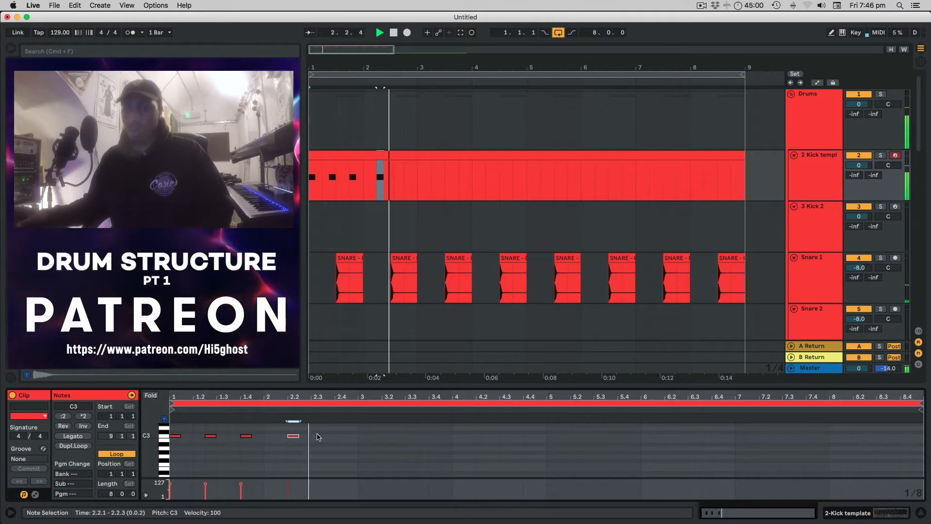
{"action": "key", "text": "space"}
{"action": "double_click", "coordinate": [339, 438]}
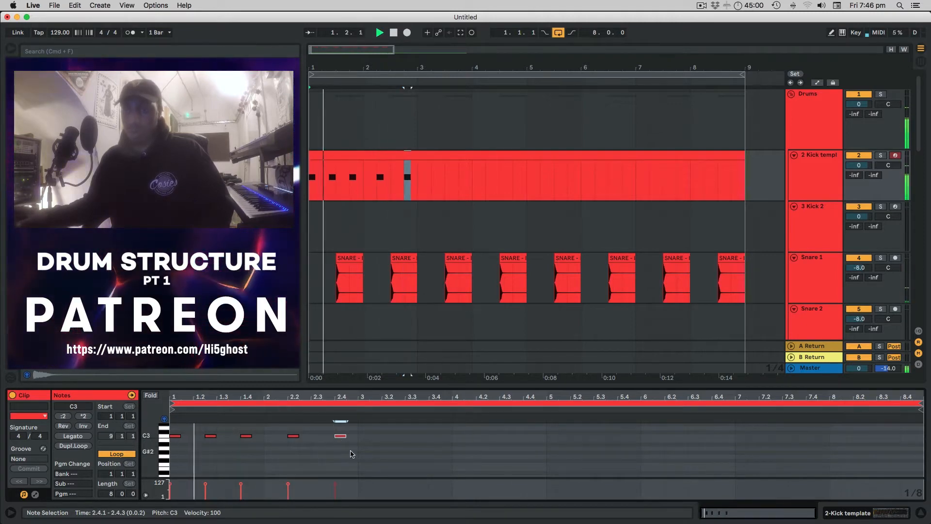
{"action": "left_click_drag", "start_coordinate": [339, 438], "coordinate": [329, 438]}
{"action": "key", "text": "space"}
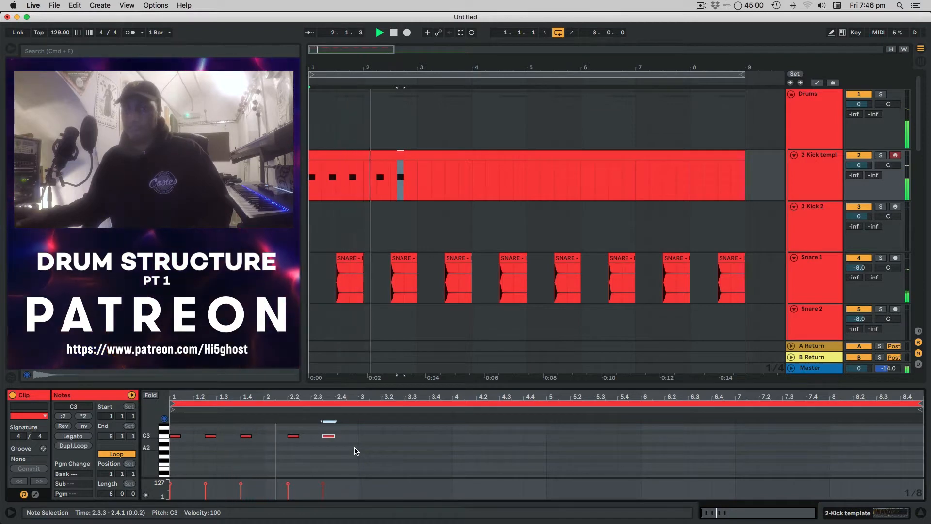
{"action": "key", "text": "space"}
- Duplicate the two-bar kick pattern into bars 3 and 4 of the kick clip and play it
{"action": "left_click_drag", "start_coordinate": [355, 442], "coordinate": [176, 447]}
{"action": "key", "text": "super+d"}
{"action": "key", "text": "space"}
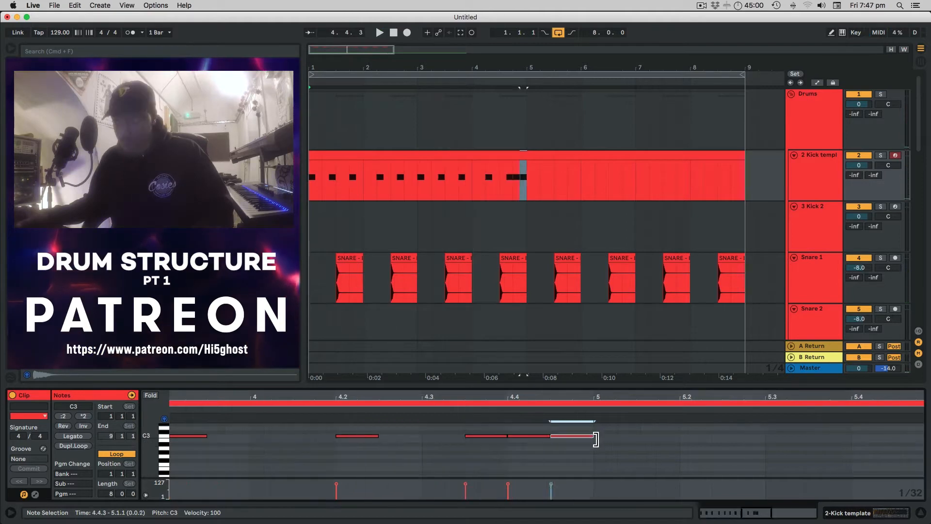
- Reshape the end of bar 4 into a kick roll with C3 notes at 4.4.1, 4.4.2 and 4.4.3, delete the one at 4.4.4, and play it
{"action": "left_click_drag", "start_coordinate": [595, 439], "coordinate": [540, 444]}
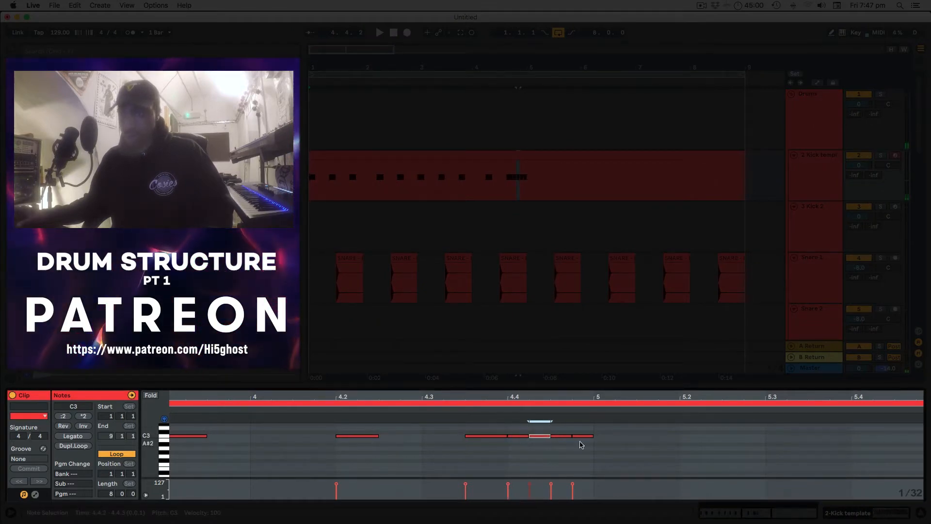
{"action": "left_click", "coordinate": [587, 436]}
{"action": "key", "text": "Delete"}
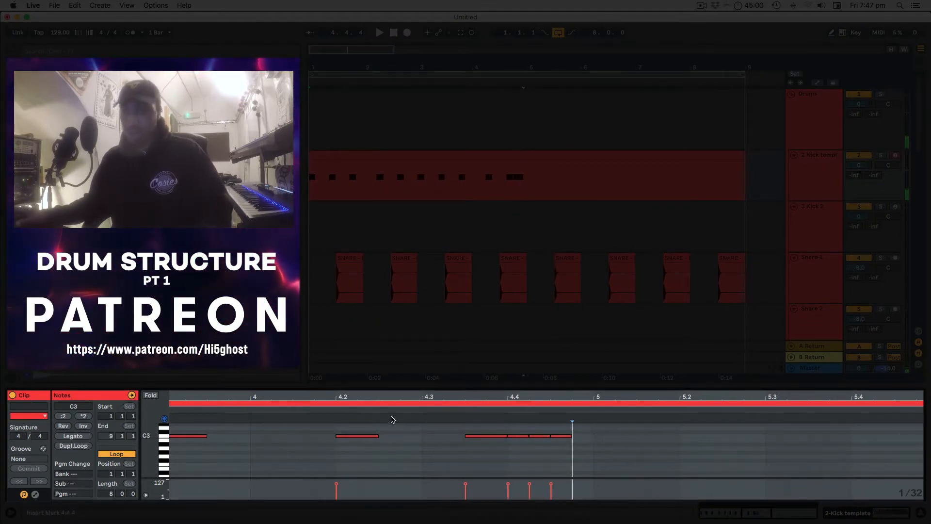
{"action": "key", "text": "space"}
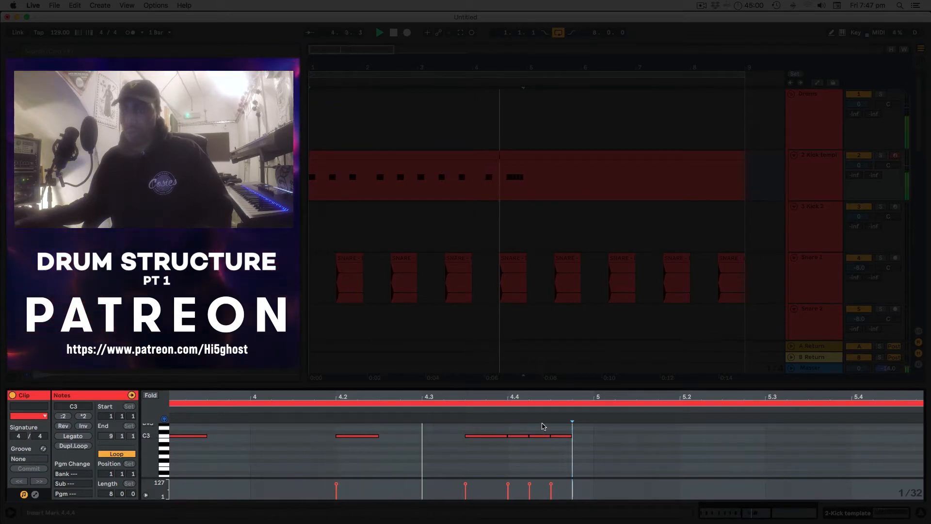
{"action": "key", "text": "space"}
- Duplicate the complete four-bar kick pattern into bars 5 to 8 of the kick clip
{"action": "scroll", "coordinate": [530, 459], "scroll_direction": "up", "scroll_amount": 2}
{"action": "scroll", "coordinate": [530, 458], "scroll_direction": "down", "scroll_amount": 4}
{"action": "scroll", "coordinate": [529, 458], "scroll_direction": "down", "scroll_amount": 5}
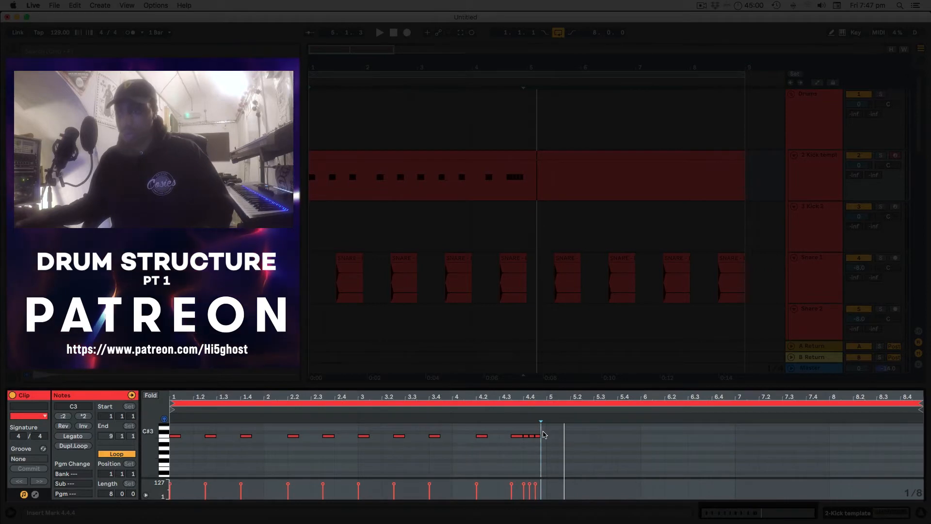
{"action": "key", "text": "super+a"}
{"action": "key", "text": "super+d"}
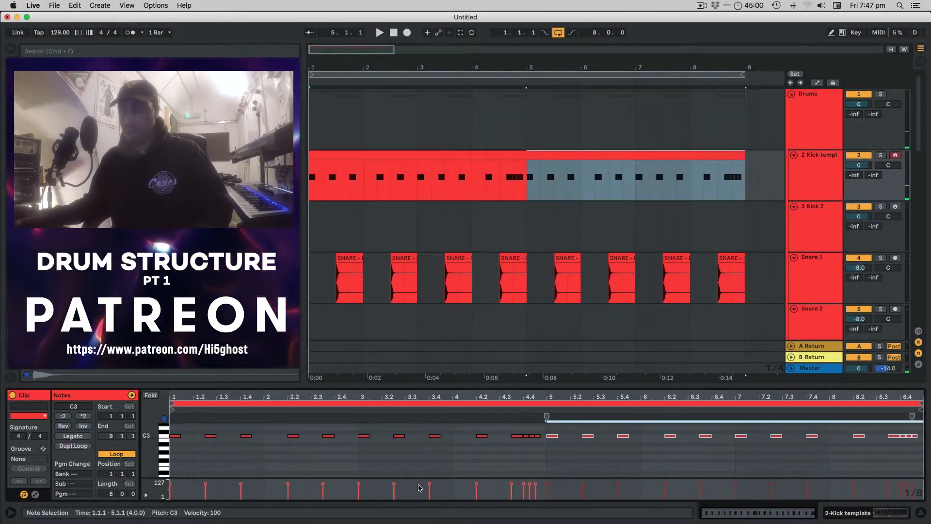
- Deactivate the C3 kick note at 5.1.1 and play the eight-bar kick and snare pattern
{"action": "left_click", "coordinate": [536, 432]}
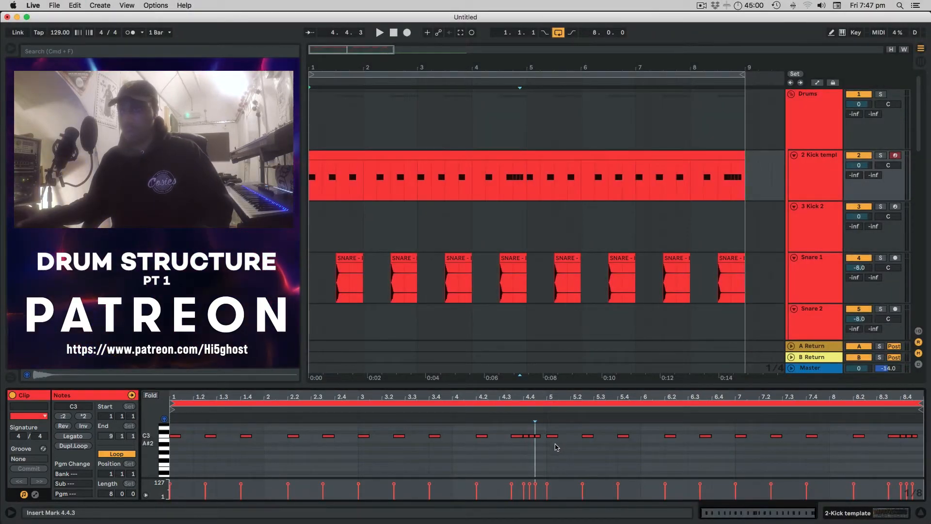
{"action": "left_click", "coordinate": [552, 436]}
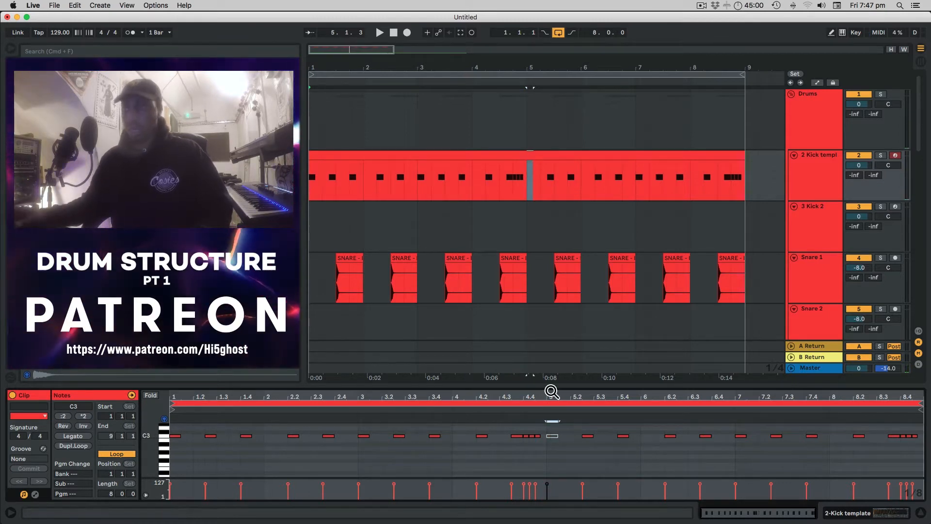
{"action": "left_click", "coordinate": [552, 456]}
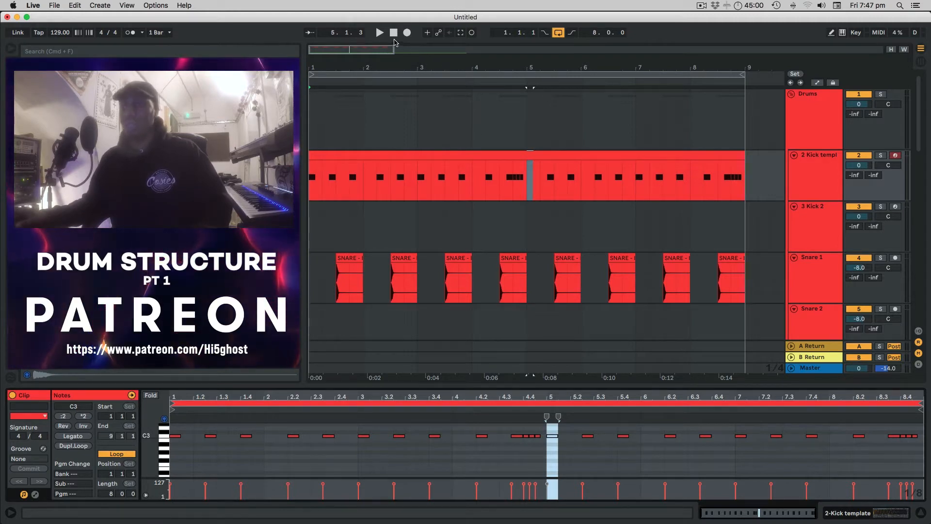
{"action": "key", "text": "space"}
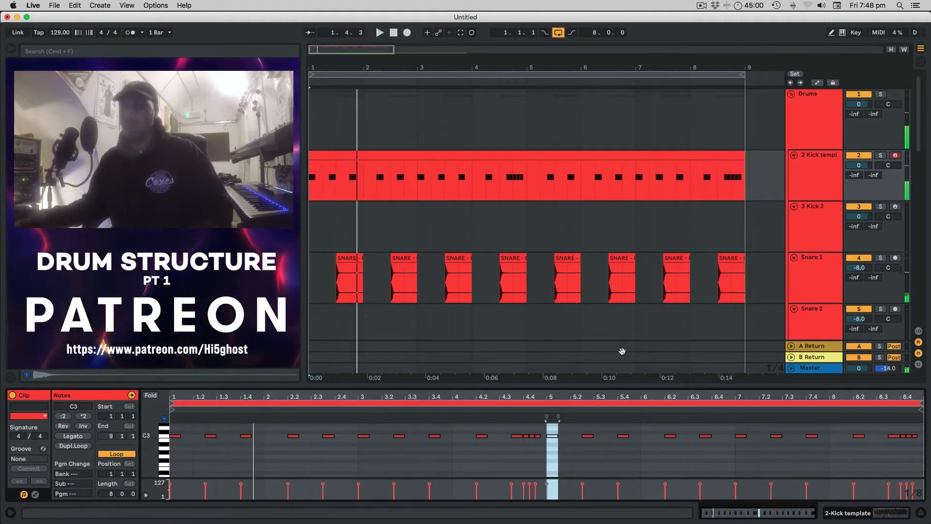
- Layer a short snare at 2.3.1 on Snare 2, and place SNARE - TAKE OFF at 1.2.1, 1.2.2 and 1.2.3 on a second Snare 2 track
{"action": "scroll", "coordinate": [546, 233], "scroll_direction": "down", "scroll_amount": 3}
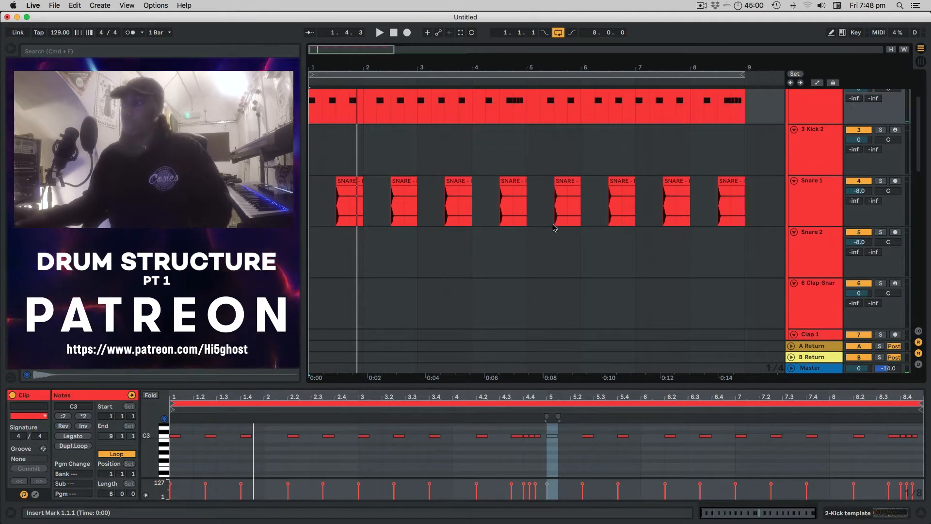
{"action": "left_click", "coordinate": [805, 254]}
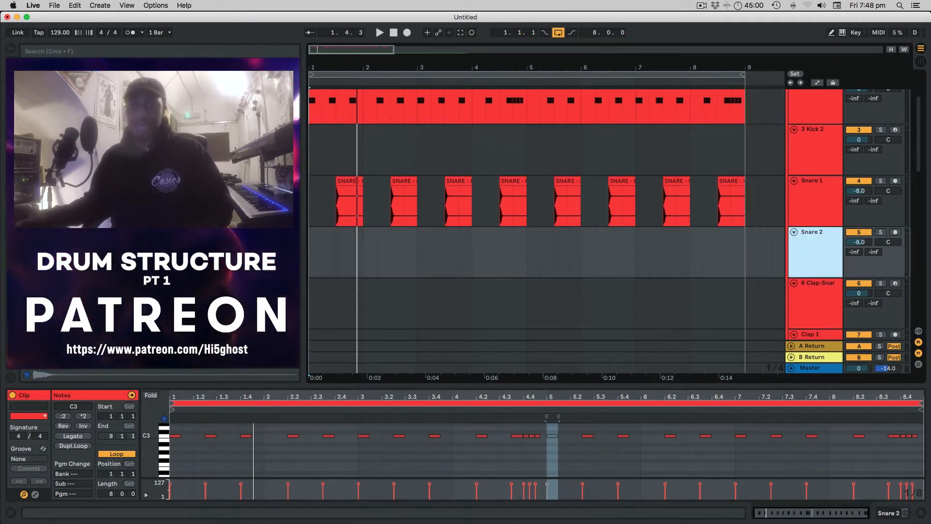
{"action": "left_click", "coordinate": [160, 214]}
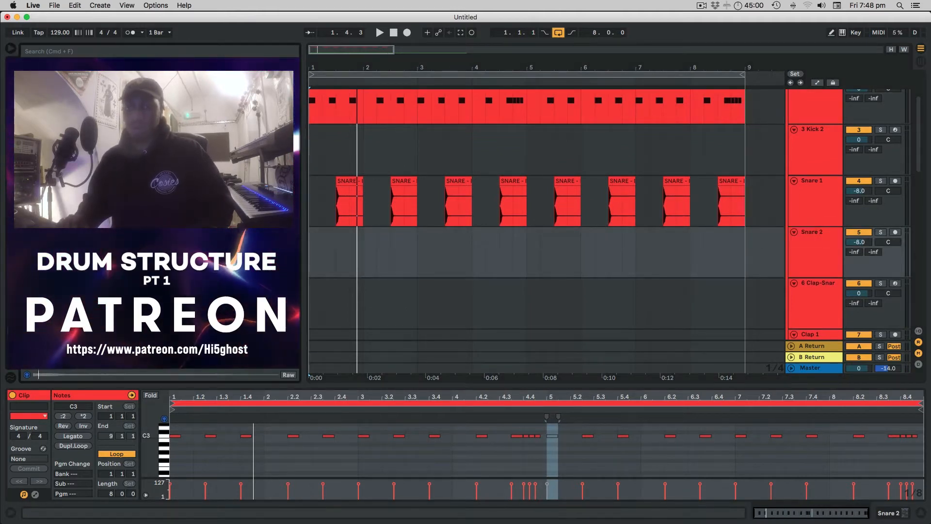
{"action": "left_click_drag", "start_coordinate": [160, 214], "coordinate": [312, 250]}
{"action": "key", "text": "super+d"}
{"action": "key", "text": "super+d"}
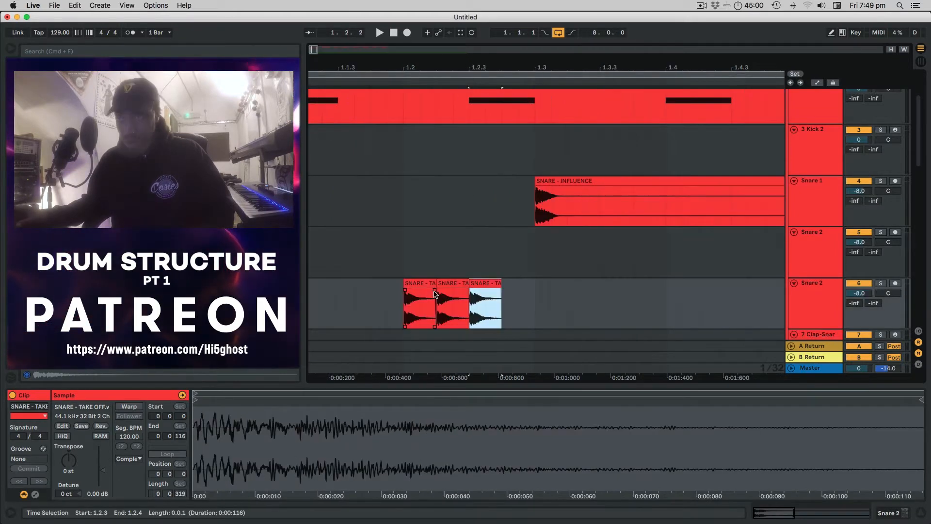
- Give the SNARE - TAKE OFF clip at 1.2.1 a curved fade-out, repeat it at 1.2.2 and 1.2.3, and play the result
{"action": "left_click_drag", "start_coordinate": [422, 293], "coordinate": [414, 291]}
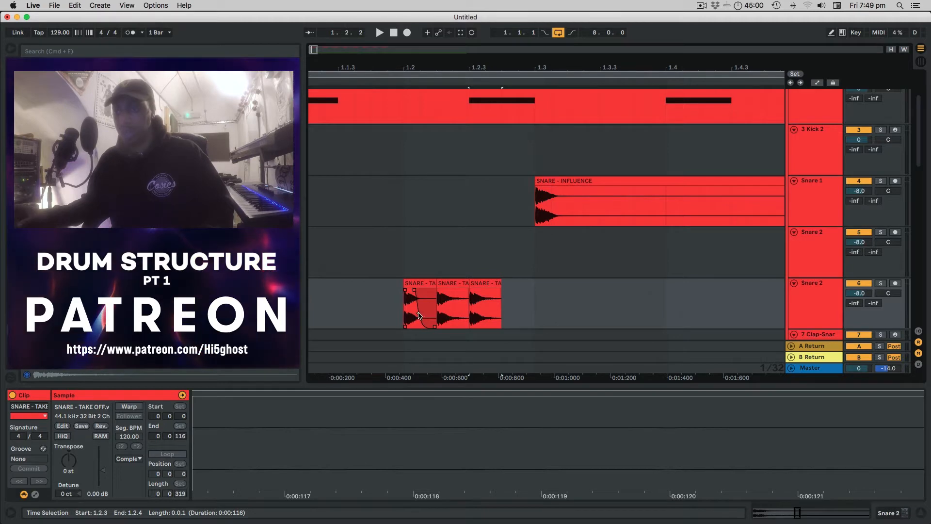
{"action": "left_click", "coordinate": [417, 283]}
{"action": "left_click", "coordinate": [417, 284]}
{"action": "key", "text": "super+d"}
{"action": "key", "text": "super+d"}
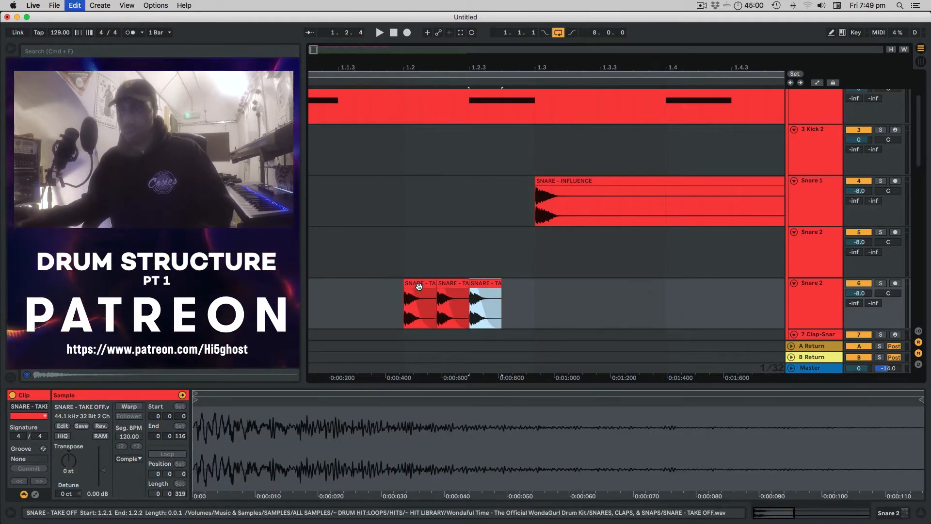
{"action": "key", "text": "plus"}
{"action": "key", "text": "minus"}
{"action": "key", "text": "minus"}
{"action": "key", "text": "minus"}
{"action": "key", "text": "minus"}
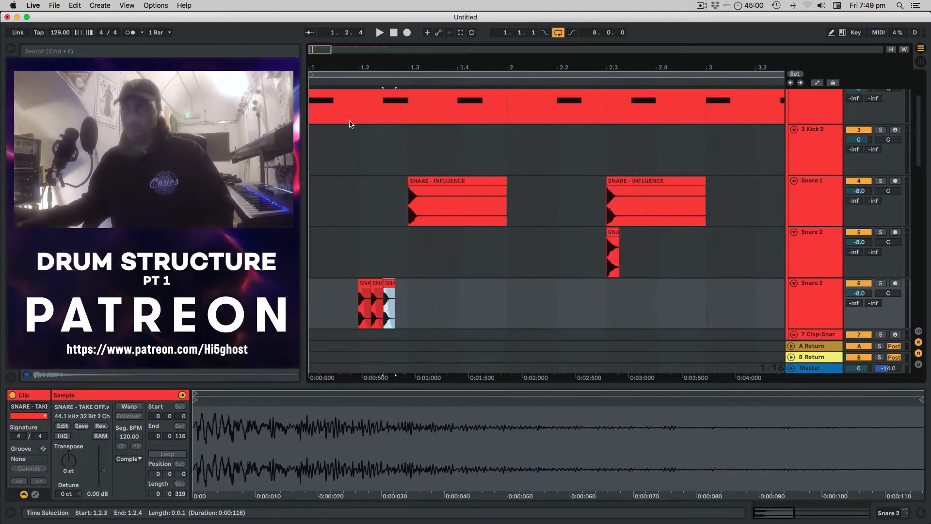
{"action": "left_click", "coordinate": [396, 81]}
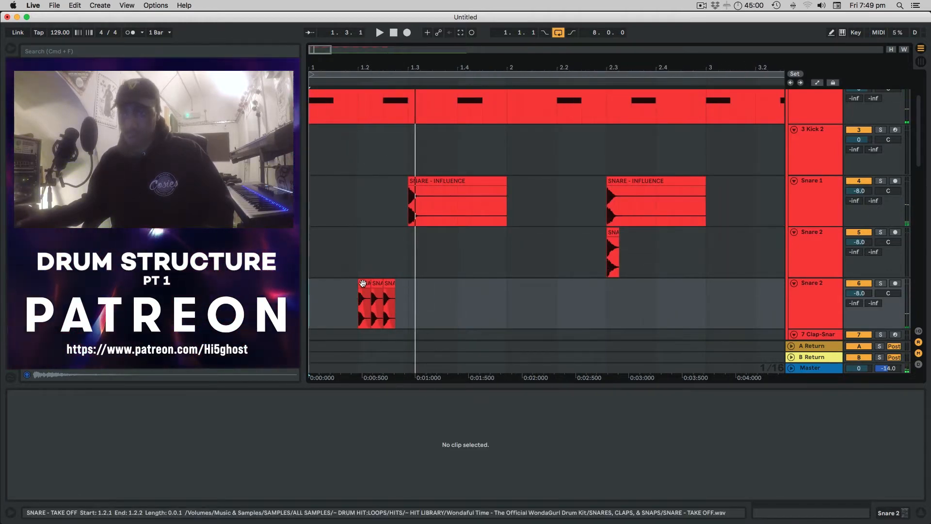
- Transpose the three SNARE - TAKE OFF clips to -5 st and repeat the group at 1.4.1
{"action": "left_click_drag", "start_coordinate": [406, 291], "coordinate": [361, 287]}
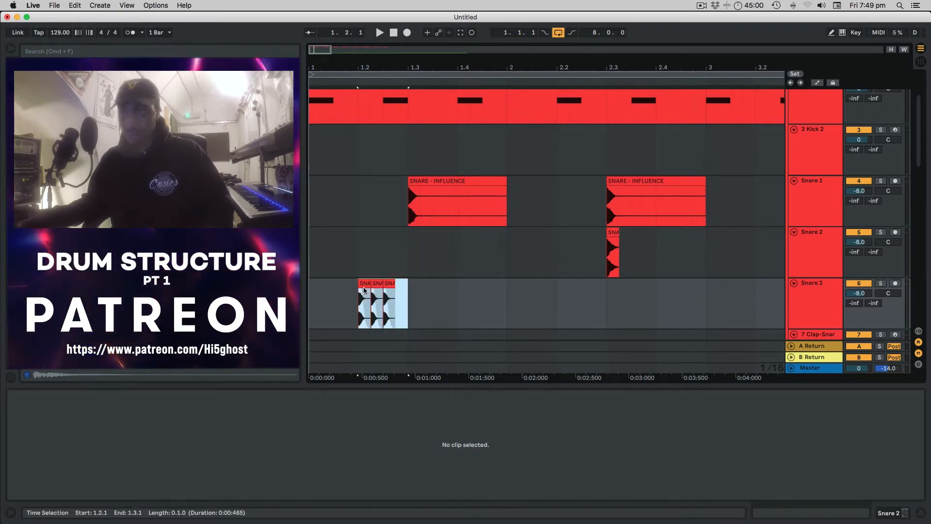
{"action": "left_click_drag", "start_coordinate": [69, 460], "coordinate": [73, 464]}
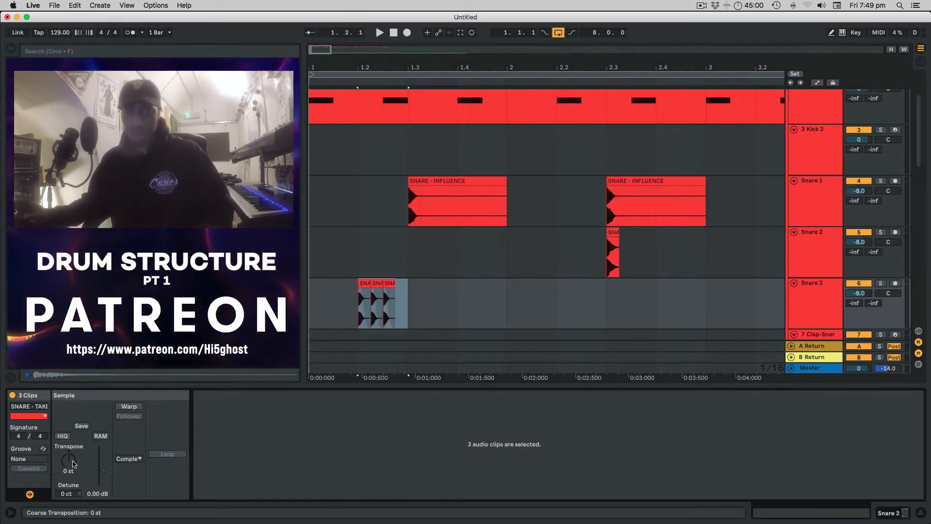
{"action": "key", "text": "Down"}
{"action": "key", "text": "Down"}
{"action": "key", "text": "space"}
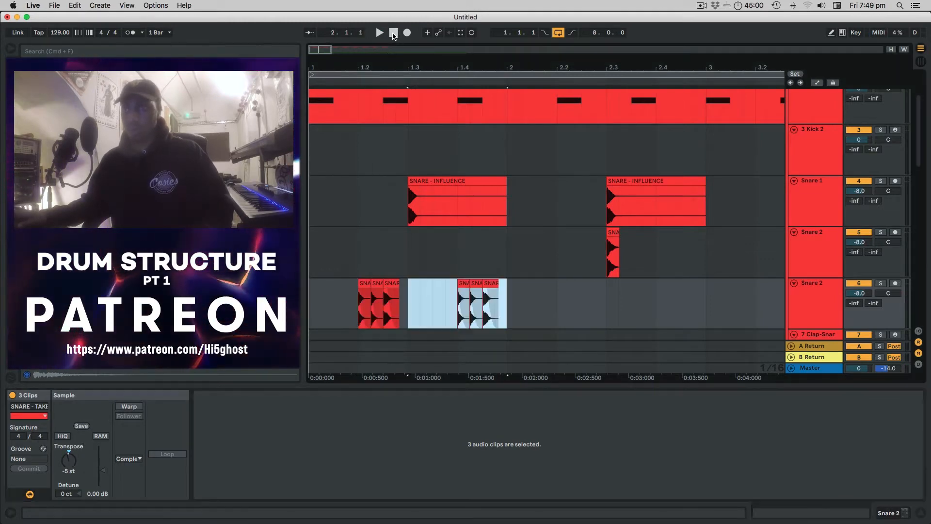
- Lower the volume of Snare 2 track 6 to -12.1 dB, listening to the snare fills before and after
{"action": "left_click", "coordinate": [394, 37]}
{"action": "key", "text": "space"}
{"action": "key", "text": "space"}
{"action": "left_click_drag", "start_coordinate": [859, 295], "coordinate": [859, 305]}
{"action": "key", "text": "space"}
{"action": "key", "text": "space"}
{"action": "left_click", "coordinate": [506, 295]}
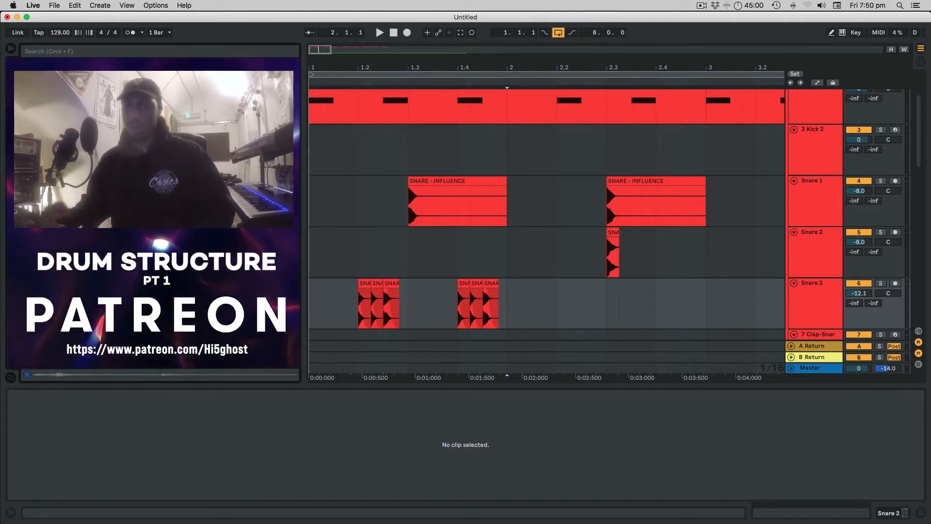
- Duplicate Snare 2 track 6 and delete the snare clips from the copy
{"action": "scroll", "coordinate": [572, 298], "scroll_direction": "down", "scroll_amount": 1}
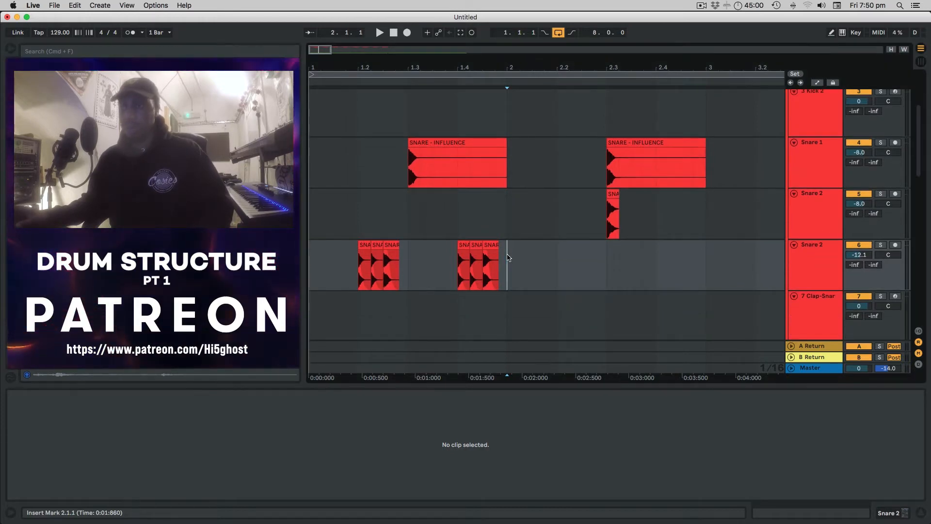
{"action": "left_click", "coordinate": [822, 267]}
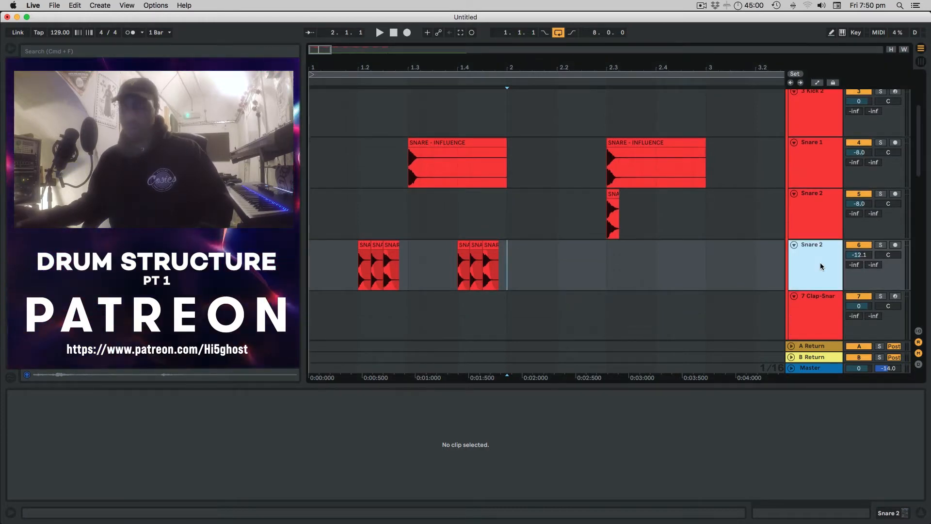
{"action": "key", "text": "super+d"}
{"action": "left_click_drag", "start_coordinate": [507, 310], "coordinate": [420, 313]}
{"action": "left_click", "coordinate": [335, 312], "text": "shift"}
{"action": "key", "text": "Delete"}
- Deactivate the SNARE - TAKE OFF clips on track 6 and place the PERC - SURF THE WEB sample at 1.2.1 on track 7
{"action": "left_click_drag", "start_coordinate": [508, 261], "coordinate": [323, 263]}
{"action": "key", "text": "0"}
{"action": "left_click_drag", "start_coordinate": [204, 252], "coordinate": [362, 318]}
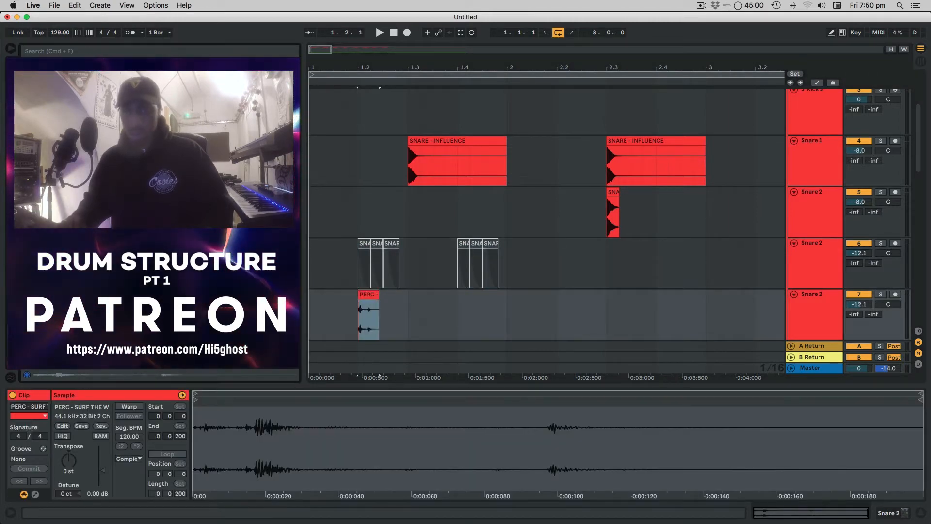
- Shorten the PERC - SURF THE WEB clip to just under a sixteenth, repeat it at 1.2.2 and 1.2.3, and play the fill
{"action": "left_click", "coordinate": [379, 321]}
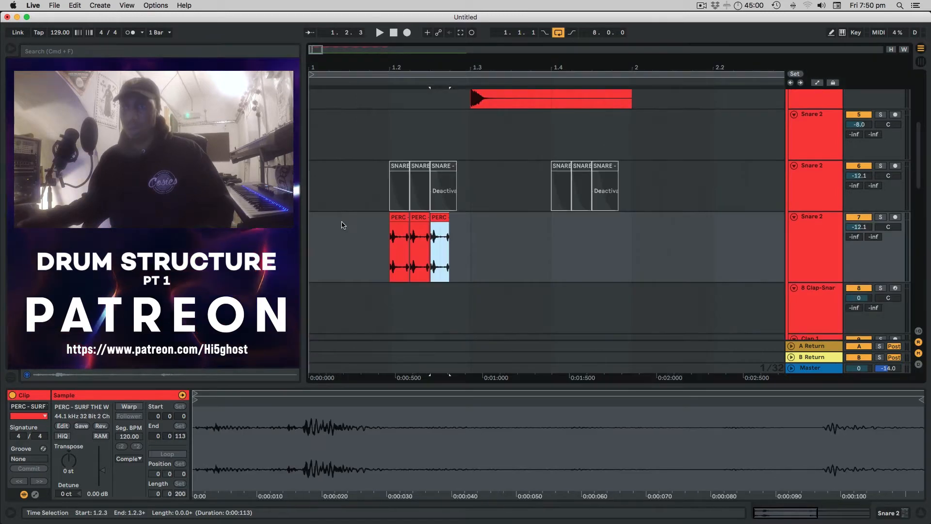
{"action": "left_click", "coordinate": [350, 222]}
{"action": "key", "text": "space"}
{"action": "key", "text": "space"}
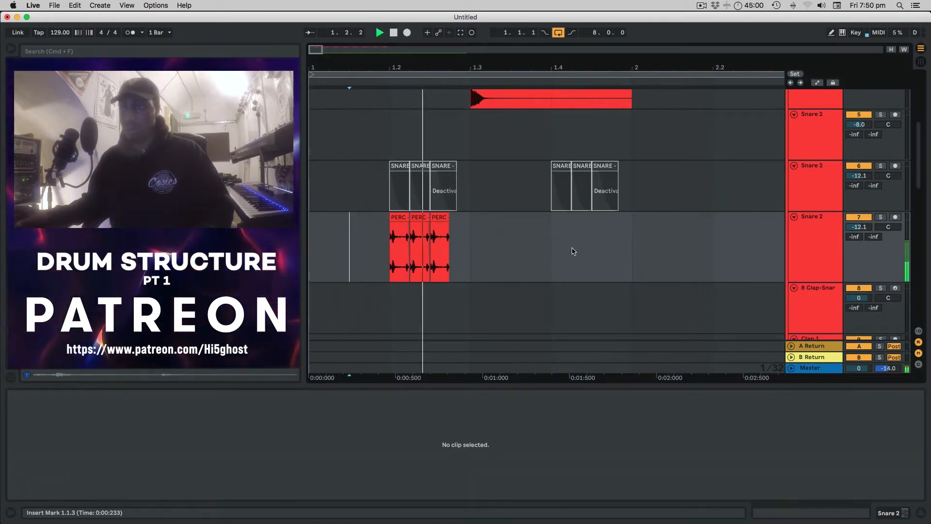
- Adjust the transposition of the three PERC - SURF THE WEB clips together, trying -3 st
{"action": "left_click", "coordinate": [464, 240]}
{"action": "left_click", "coordinate": [428, 242], "text": "shift"}
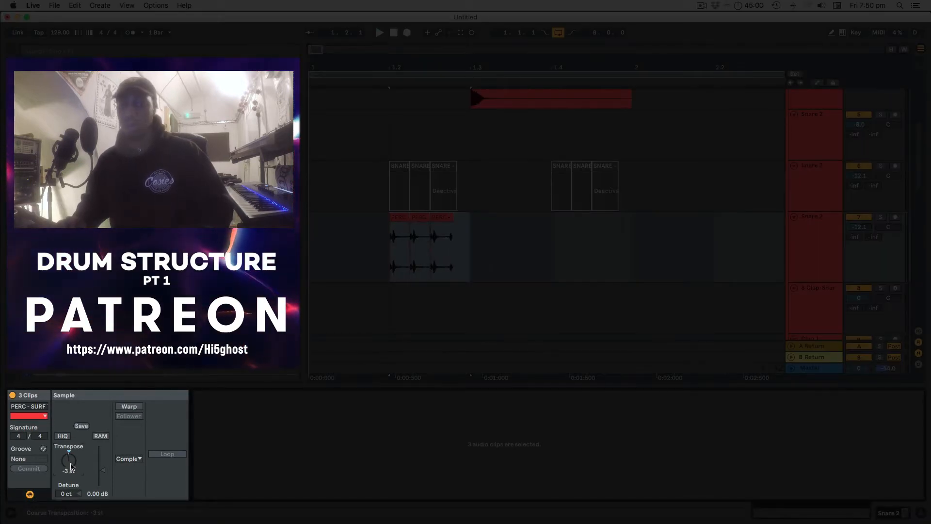
{"action": "left_click_drag", "start_coordinate": [71, 466], "coordinate": [71, 462]}
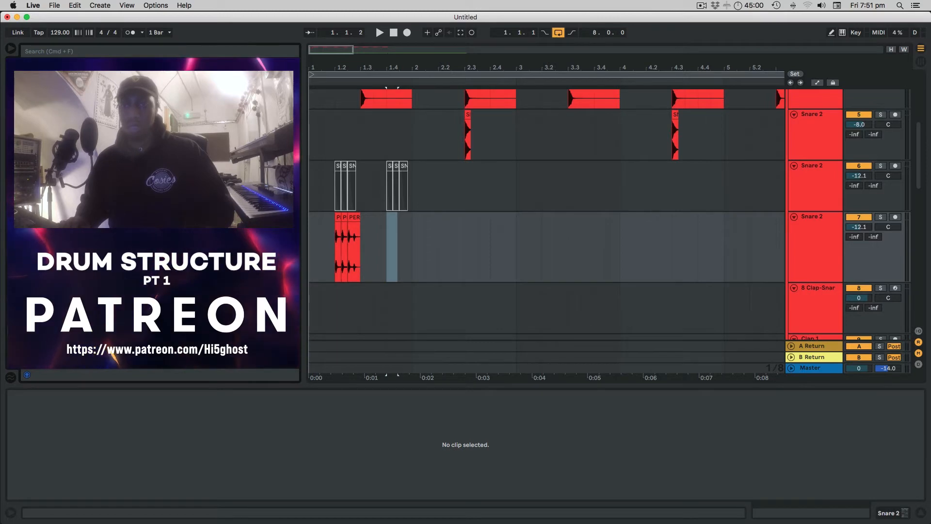
- Place the perc 6 sample at 1.2.1 on Snare 2 track 8, trimming it to a sixteenth with a curved fade-out
{"action": "key", "text": "Down"}
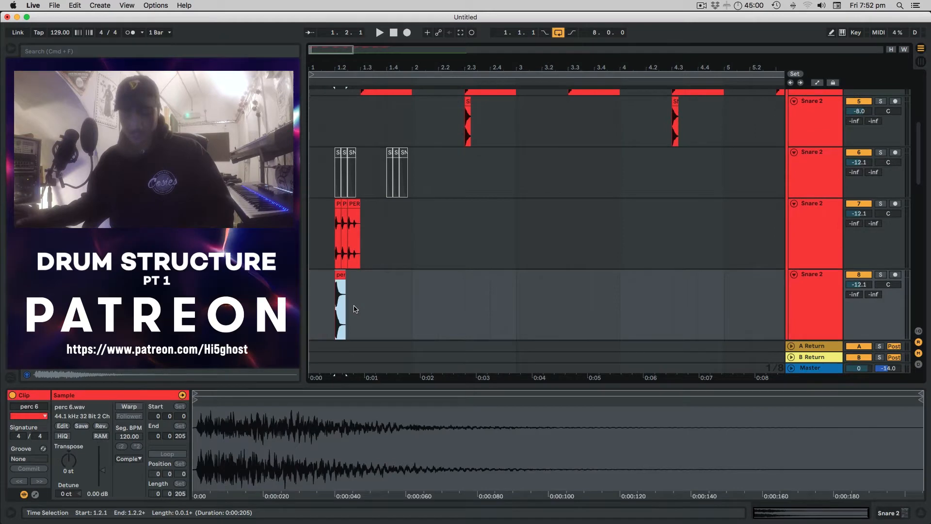
{"action": "scroll", "coordinate": [356, 309], "scroll_direction": "up", "scroll_amount": 6}
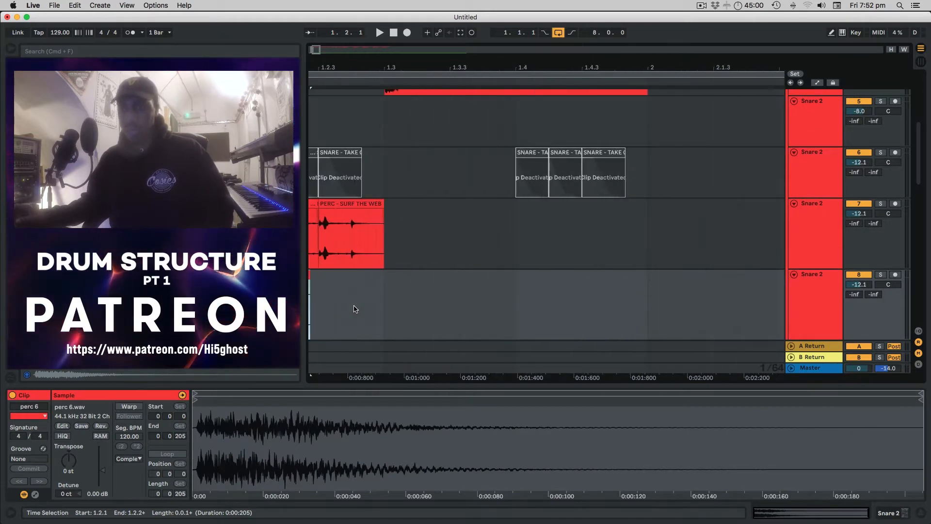
{"action": "scroll", "coordinate": [355, 309], "scroll_direction": "left", "scroll_amount": 5}
{"action": "left_click_drag", "start_coordinate": [500, 280], "coordinate": [441, 284]}
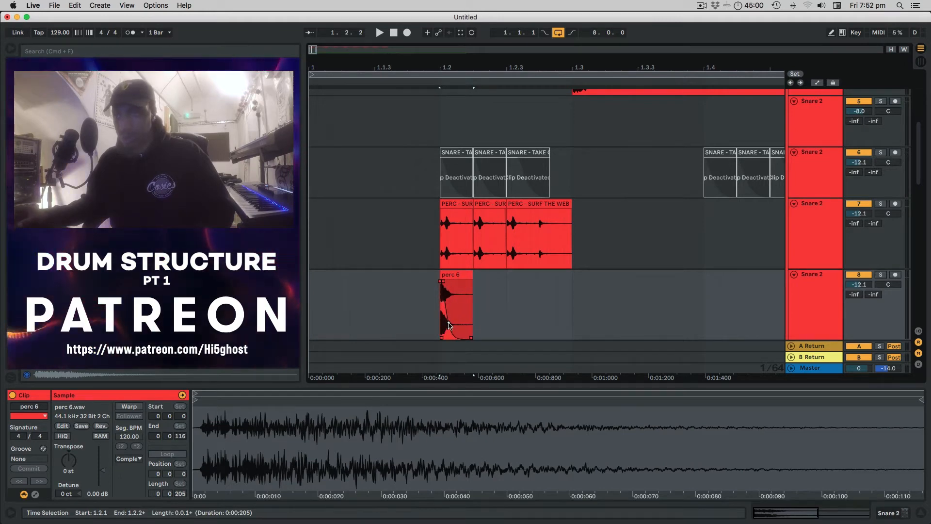
- Repeat the trimmed perc 6 clip at 1.2.2 and 1.2.3 on track 8
{"action": "left_click", "coordinate": [455, 275]}
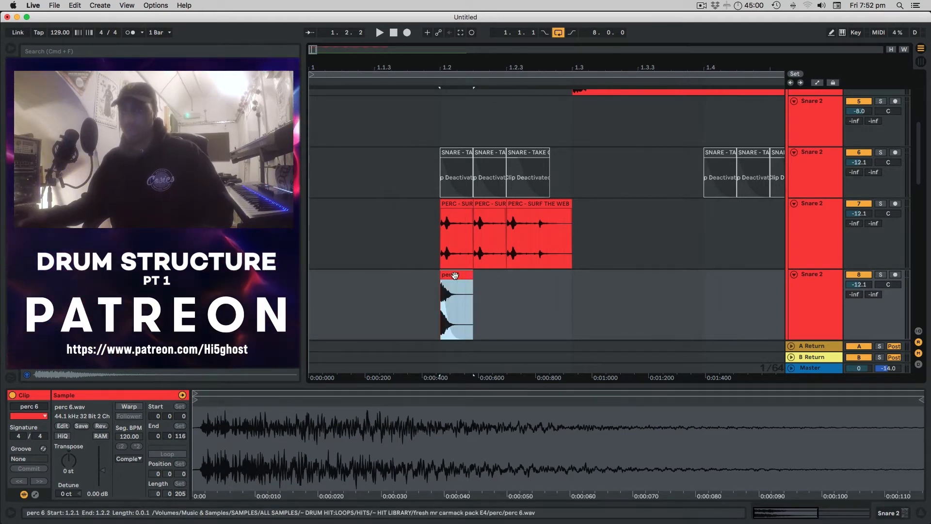
{"action": "key", "text": "super+d"}
{"action": "key", "text": "super+d"}
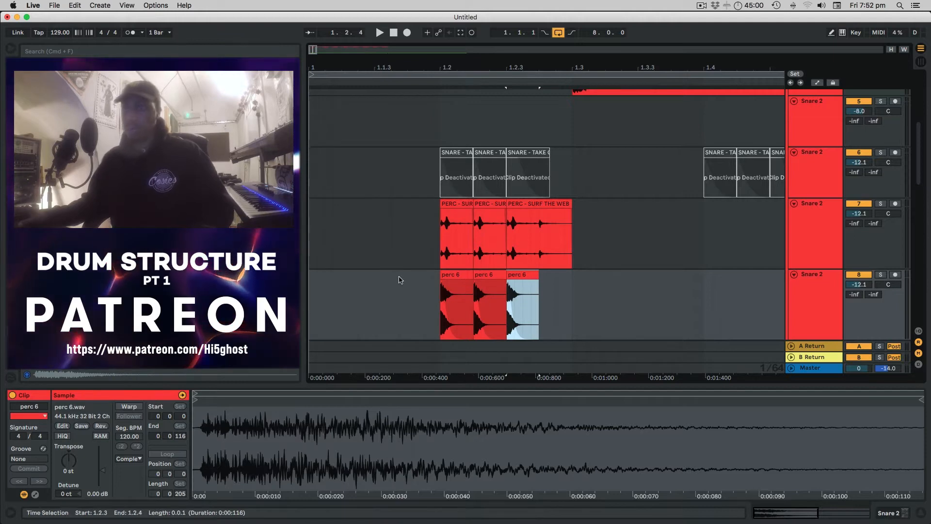
- Mute Snare 2 track 7 and play the perc 6 fill from just before beat 2 of bar 1
{"action": "left_click", "coordinate": [860, 204]}
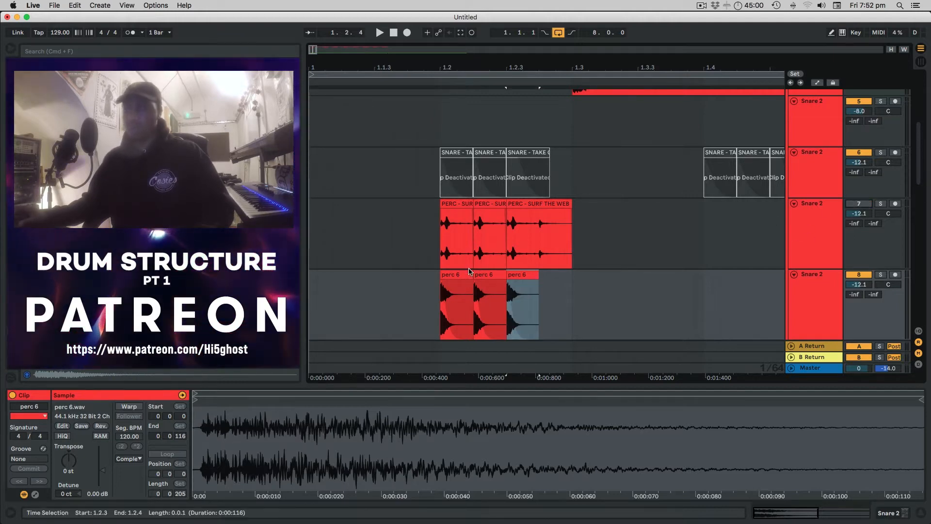
{"action": "left_click", "coordinate": [366, 292]}
{"action": "key", "text": "space"}
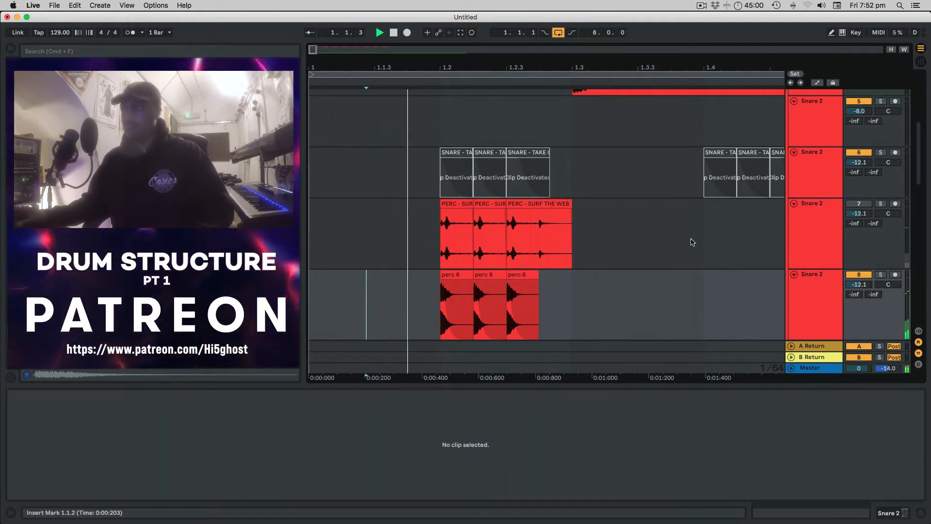
- Solo Snare 2 track 8 and set the transposition of its three perc 6 clips to -3 st
{"action": "key", "text": "space"}
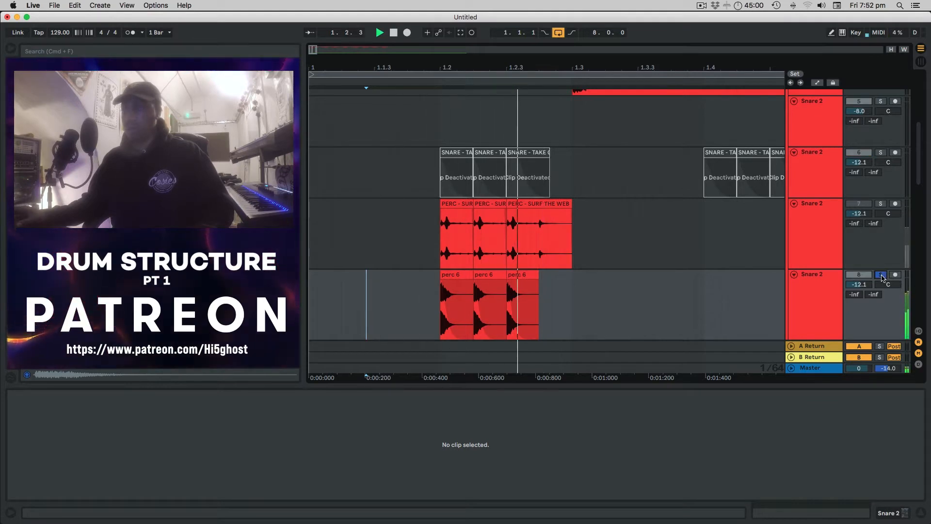
{"action": "left_click_drag", "start_coordinate": [565, 308], "coordinate": [433, 308]}
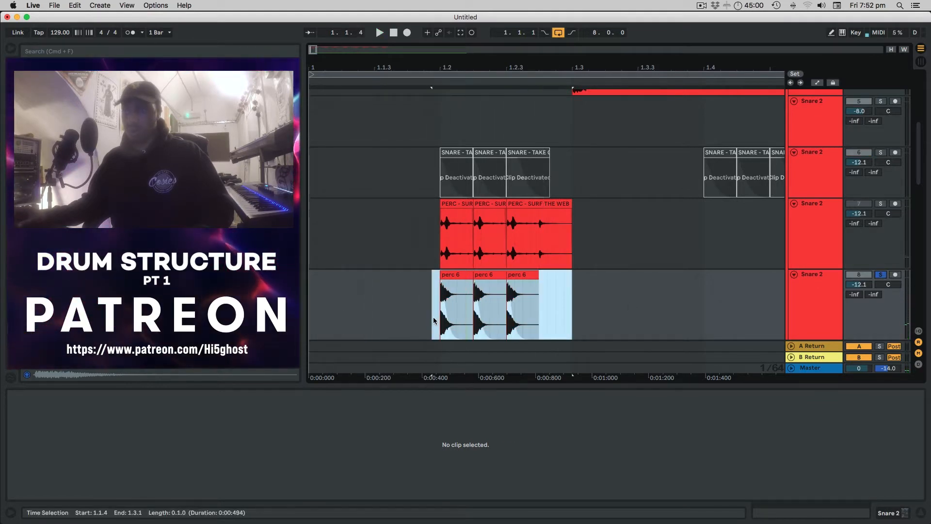
{"action": "left_click_drag", "start_coordinate": [69, 464], "coordinate": [70, 465]}
{"action": "key", "text": "Down"}
{"action": "key", "text": "space"}
{"action": "key", "text": "space"}
{"action": "key", "text": "Up"}
{"action": "key", "text": "Up"}
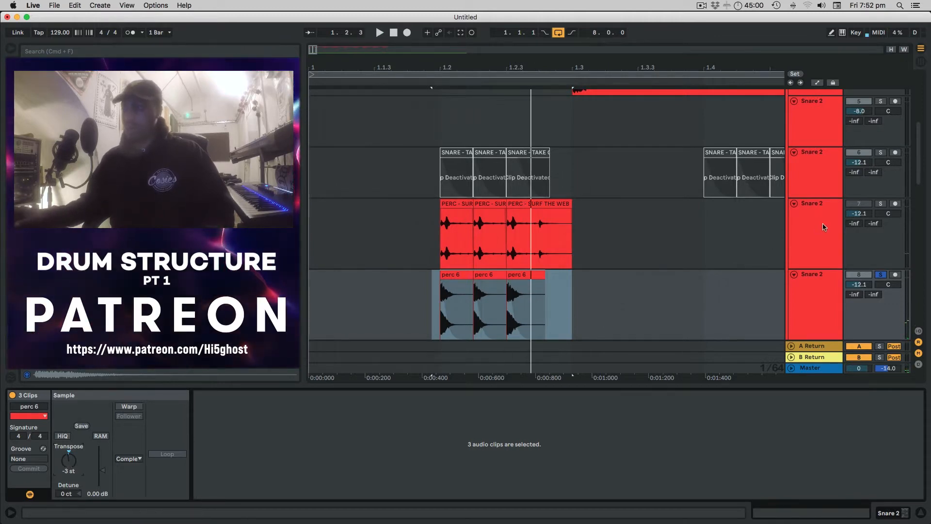
- Solo Snare 2 track 7 alongside track 8, pan them 42L and 30R, and end the last PERC - SURF THE WEB clip at 1.2.4
{"action": "left_click", "coordinate": [880, 204], "text": "super"}
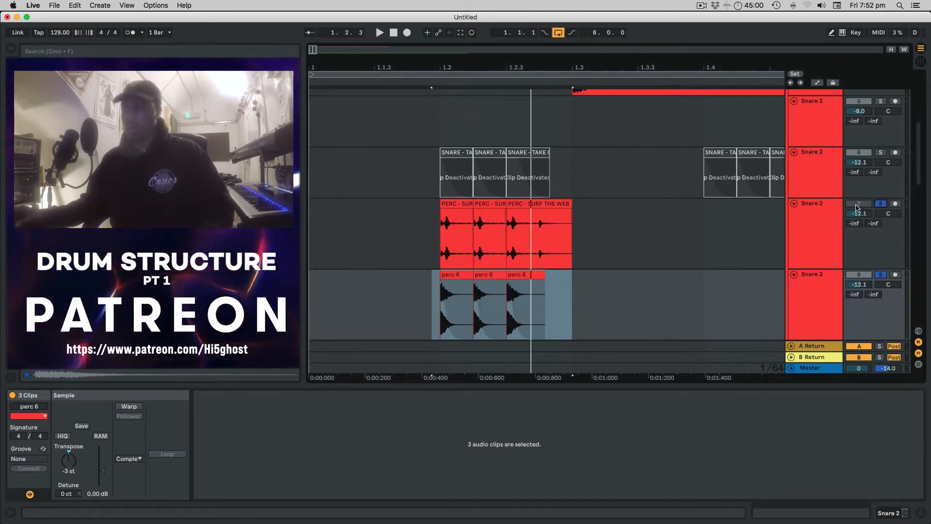
{"action": "key", "text": "space"}
{"action": "left_click_drag", "start_coordinate": [887, 216], "coordinate": [888, 234]}
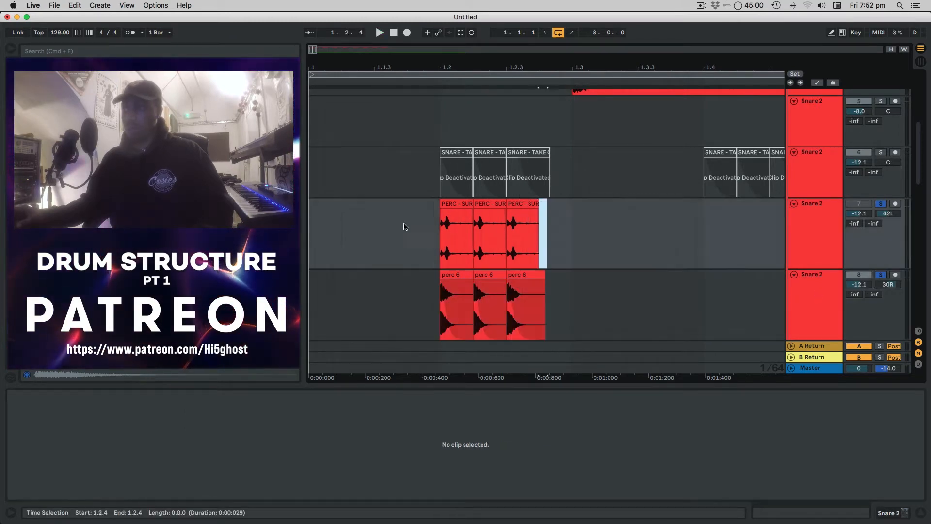
{"action": "left_click", "coordinate": [406, 226]}
{"action": "key", "text": "space"}
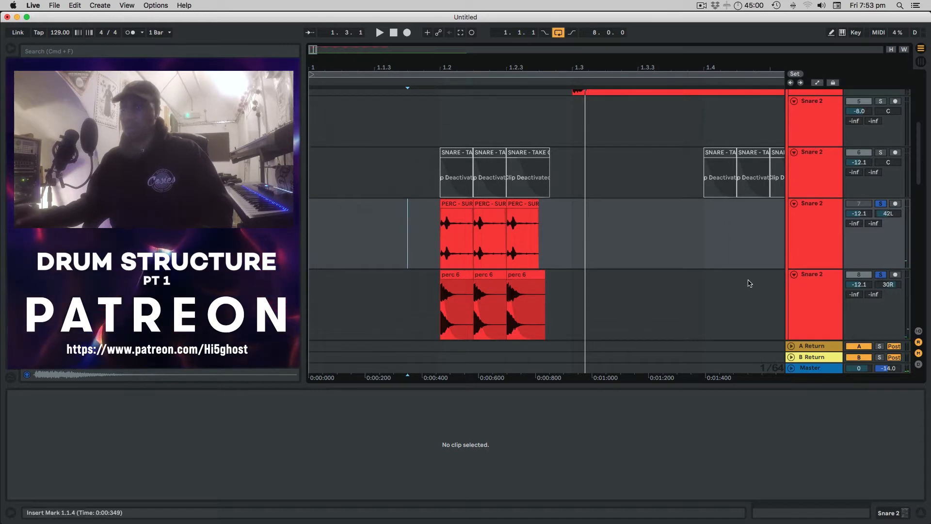
- Duplicate the two-beat percussion fill from 1.1.1 to 1.3.1 on tracks 7 and 8 until it fills all eight bars
{"action": "key", "text": "minus"}
{"action": "key", "text": "minus"}
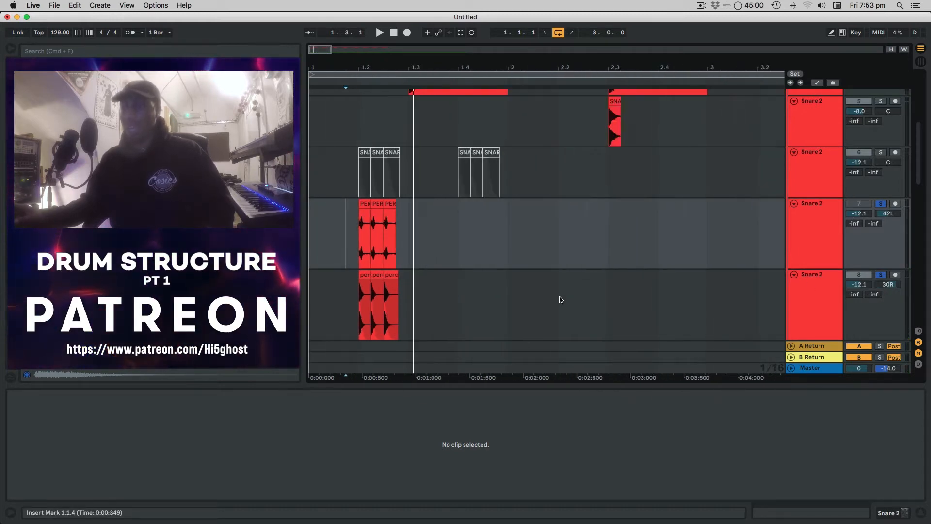
{"action": "left_click_drag", "start_coordinate": [409, 295], "coordinate": [303, 239]}
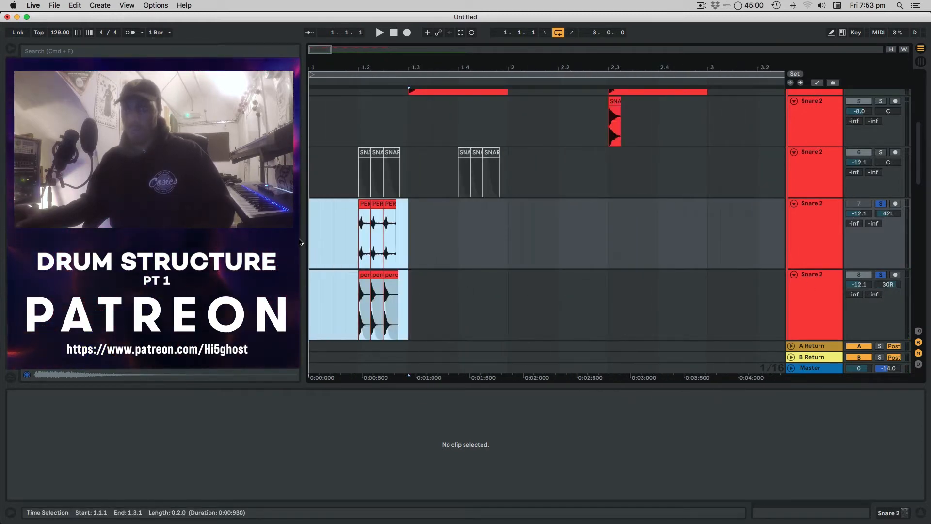
{"action": "key", "text": "super+d"}
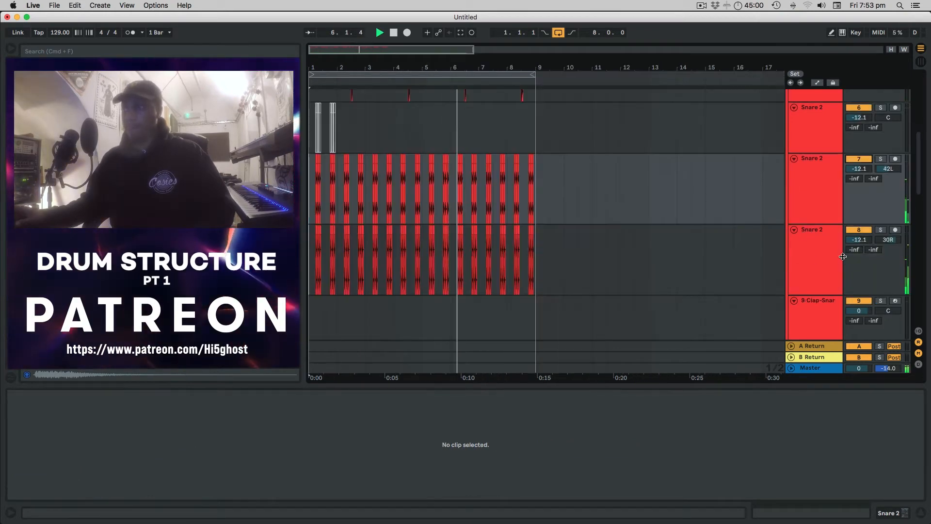
- Set Snare 2 track 8 to -19.6 dB with centred panning, and delete Snare 2 track 7
{"action": "left_click_drag", "start_coordinate": [859, 239], "coordinate": [859, 259]}
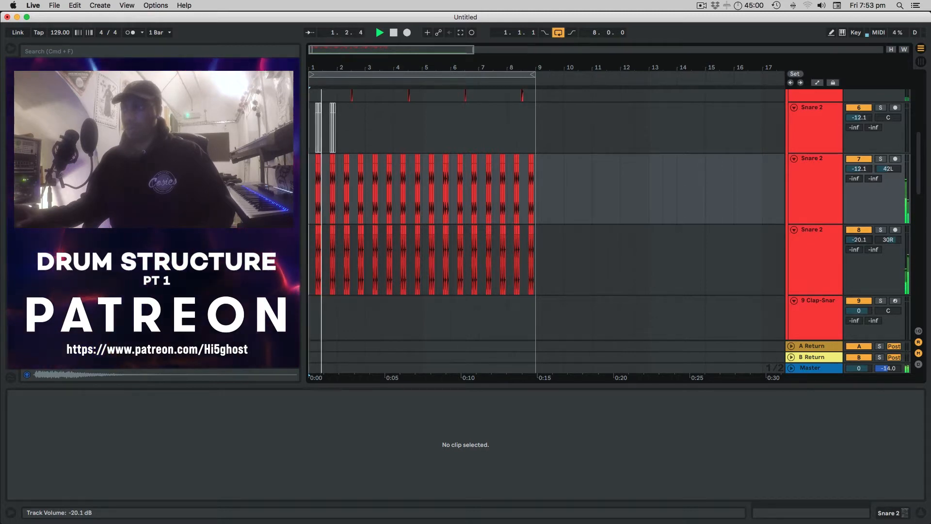
{"action": "left_click", "coordinate": [854, 159]}
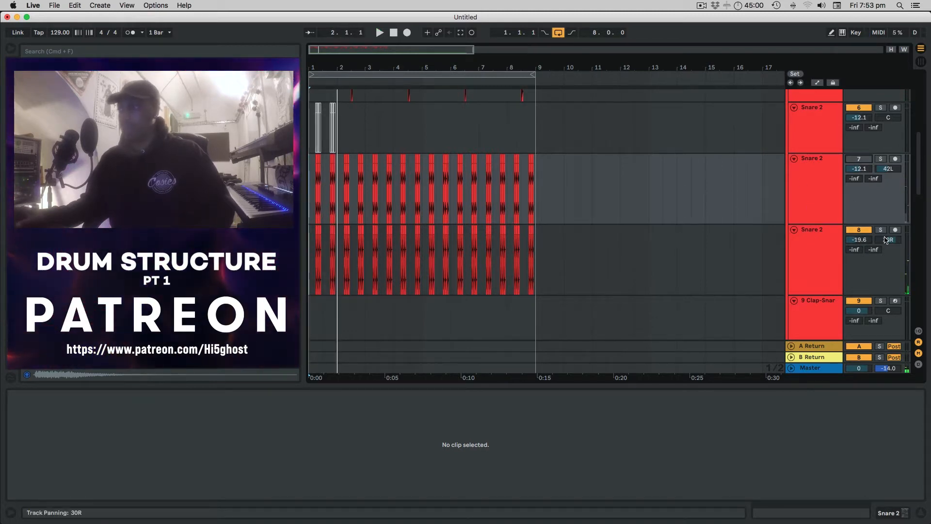
{"action": "left_click", "coordinate": [634, 190]}
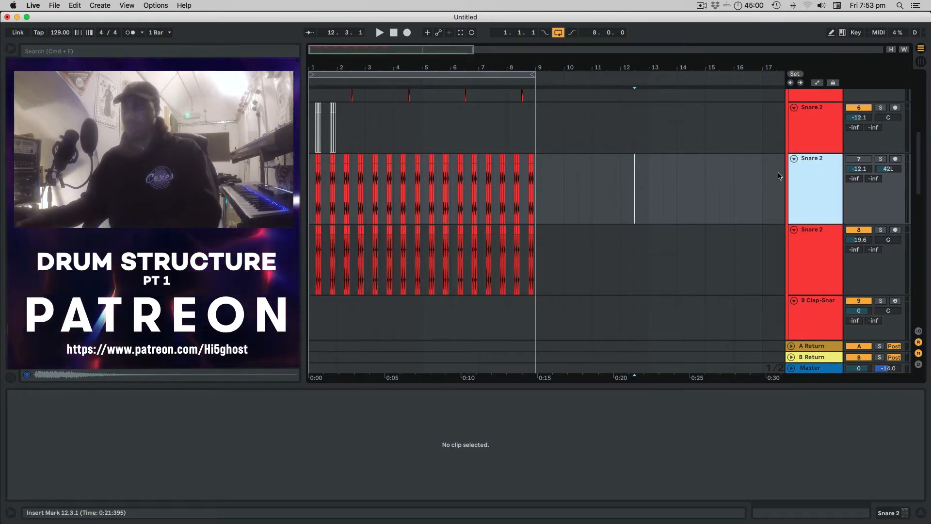
{"action": "key", "text": "Delete"}
- Play the drum loop and compare it with Snare 1 muted and unmuted
{"action": "scroll", "coordinate": [524, 224], "scroll_direction": "up", "scroll_amount": 5}
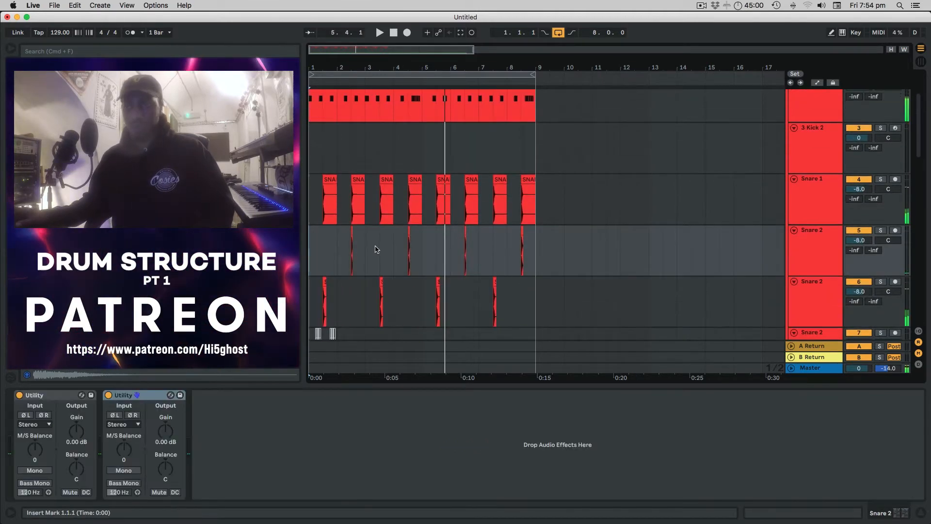
{"action": "key", "text": "space"}
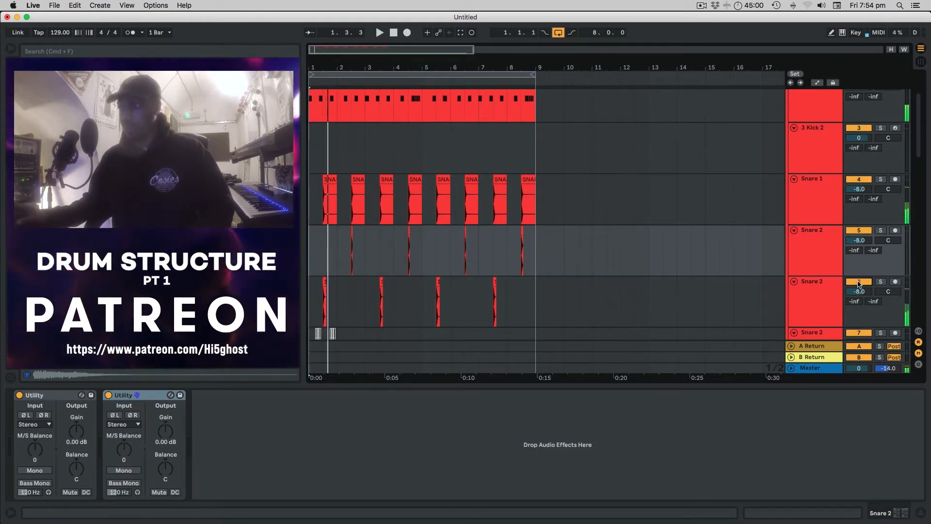
{"action": "left_click", "coordinate": [862, 180]}
{"action": "left_click", "coordinate": [863, 180]}
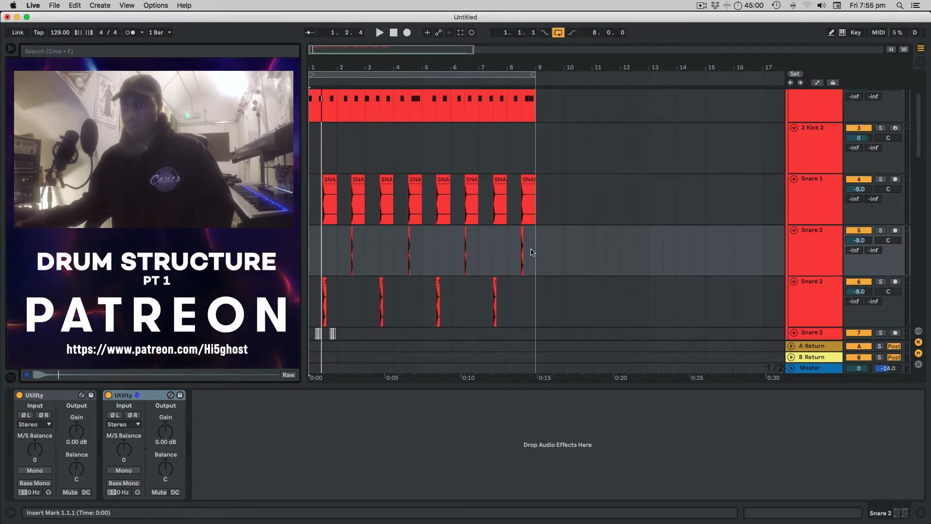
- Deactivate the four snare clips on Snare 2 track 5 and duplicate that track
{"action": "left_click_drag", "start_coordinate": [537, 252], "coordinate": [358, 238]}
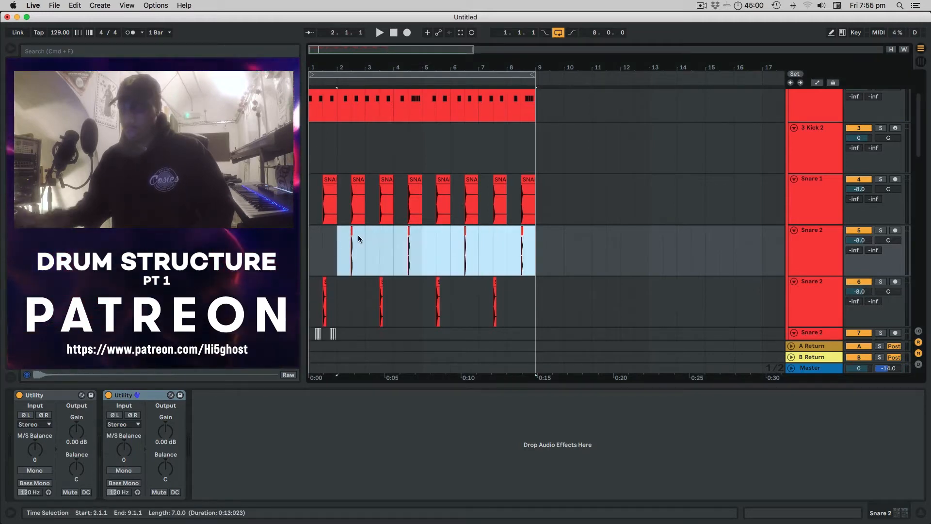
{"action": "key", "text": "Delete"}
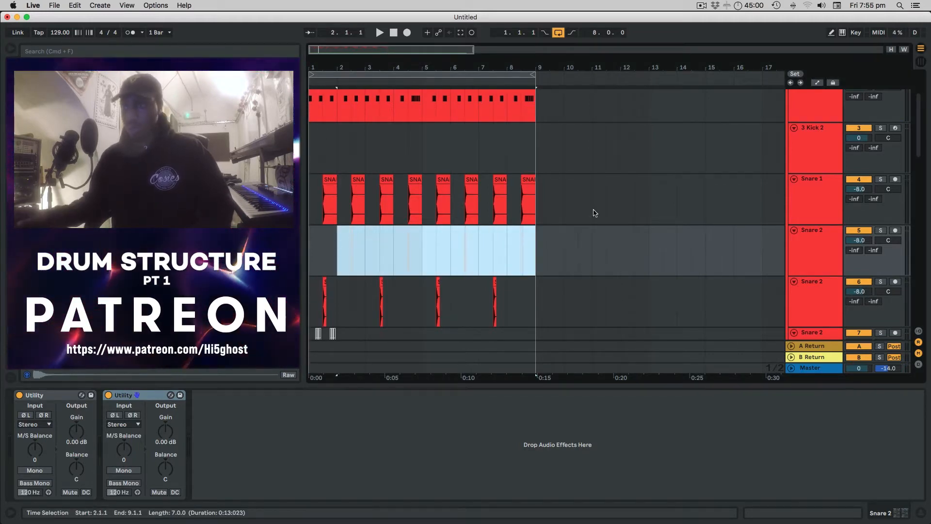
{"action": "left_click", "coordinate": [802, 249]}
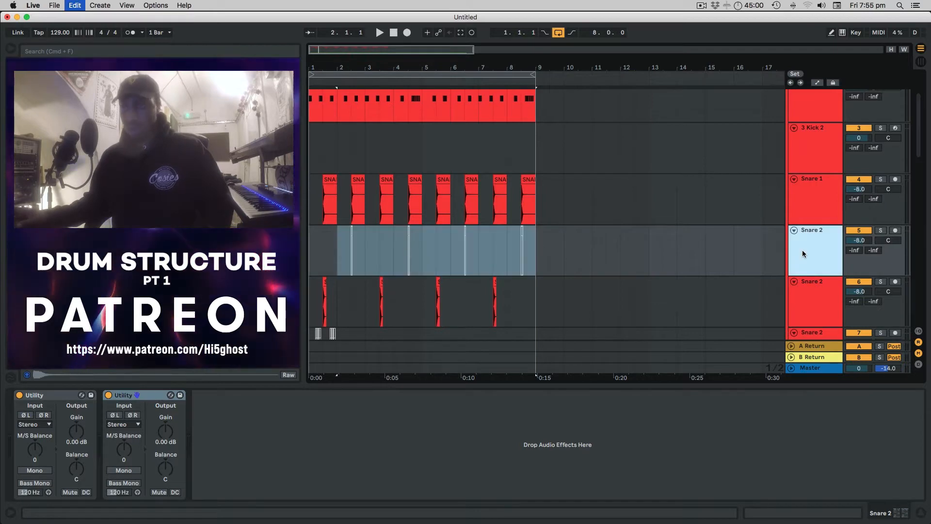
{"action": "key", "text": "super+d"}
- Clear the copied clips from the duplicated Snare 2 track 6 and place the $B Snare (8) sample at 2.3.1
{"action": "left_click_drag", "start_coordinate": [522, 293], "coordinate": [339, 297]}
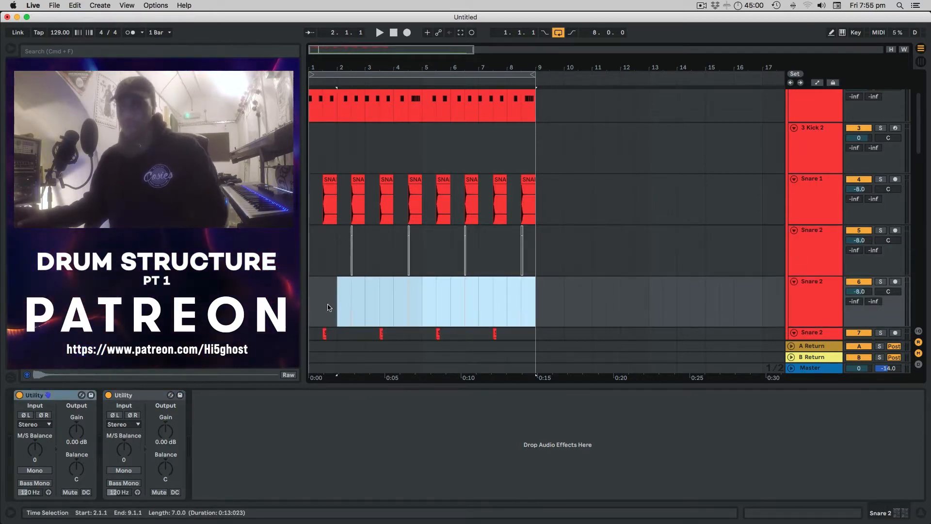
{"action": "left_click_drag", "start_coordinate": [121, 271], "coordinate": [348, 297]}
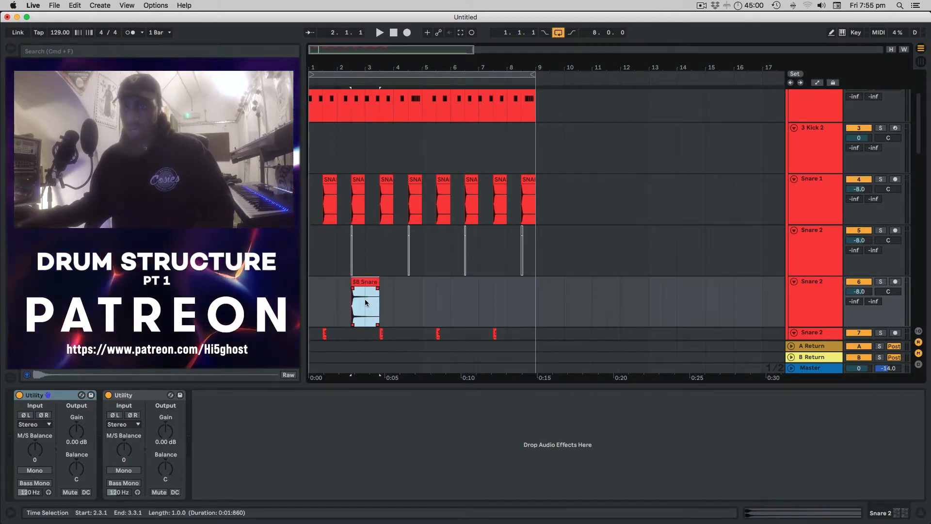
{"action": "double_click", "coordinate": [378, 287]}
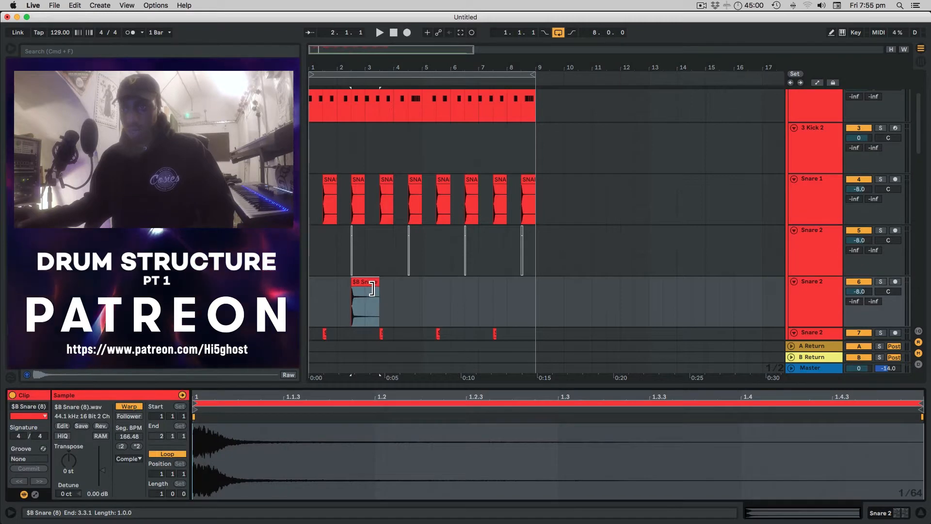
{"action": "left_click", "coordinate": [390, 291]}
- Trim the $B Snare (8) clip to two beats and repeat its two-bar section on track 6 through bar 8
{"action": "left_click_drag", "start_coordinate": [379, 287], "coordinate": [301, 302]}
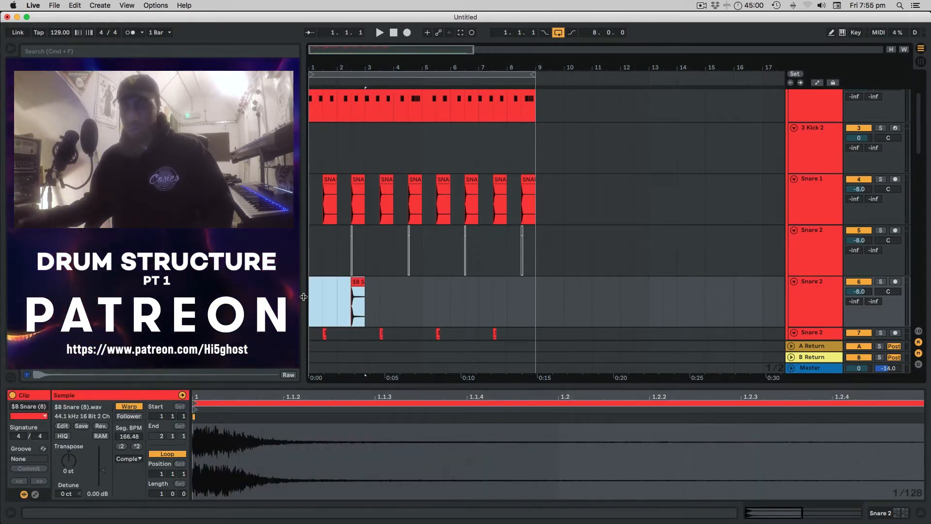
{"action": "key", "text": "super+d"}
{"action": "key", "text": "super+d"}
{"action": "key", "text": "super+d"}
- Play the loop from 1.1.1 and set the volume of Snare 2 track 6 to -11.3 dB
{"action": "left_click", "coordinate": [323, 291]}
{"action": "key", "text": "space"}
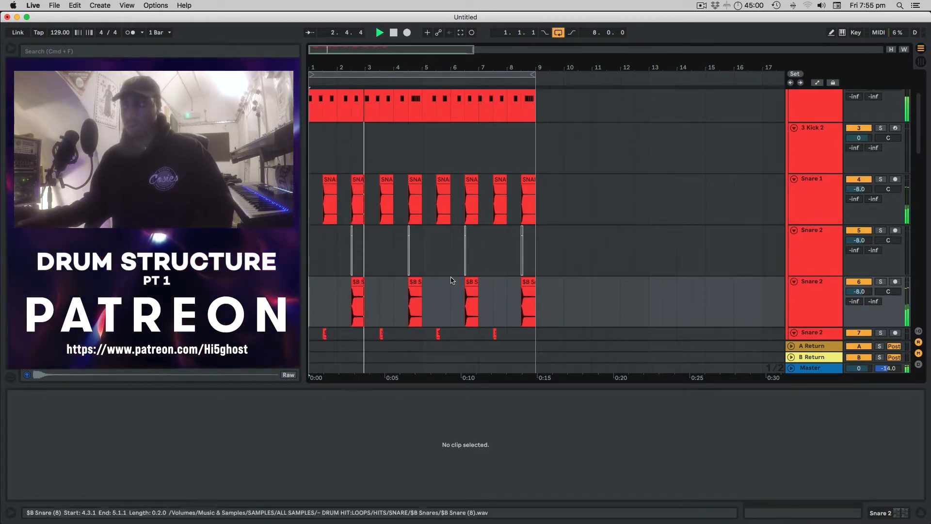
{"action": "mouse_move", "coordinate": [858, 292]}
{"action": "left_mouse_down"}
{"action": "mouse_move", "coordinate": [857, 314]}
{"action": "mouse_move", "coordinate": [858, 288]}
{"action": "left_mouse_up"}
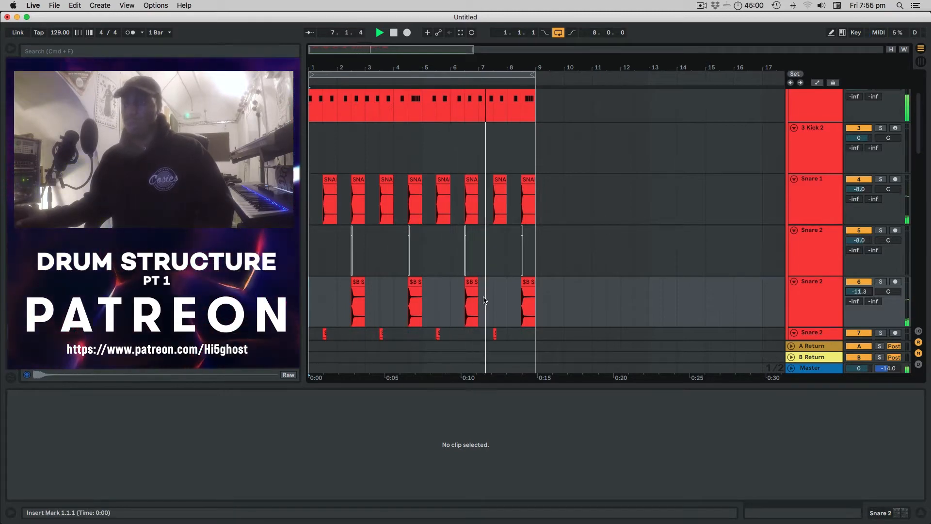
- Listen to the loop and look over the snare and percussion tracks down to the clap tracks
{"action": "scroll", "coordinate": [485, 299], "scroll_direction": "down", "scroll_amount": 5}
{"action": "scroll", "coordinate": [484, 299], "scroll_direction": "up", "scroll_amount": 8}
{"action": "scroll", "coordinate": [484, 299], "scroll_direction": "down", "scroll_amount": 5}
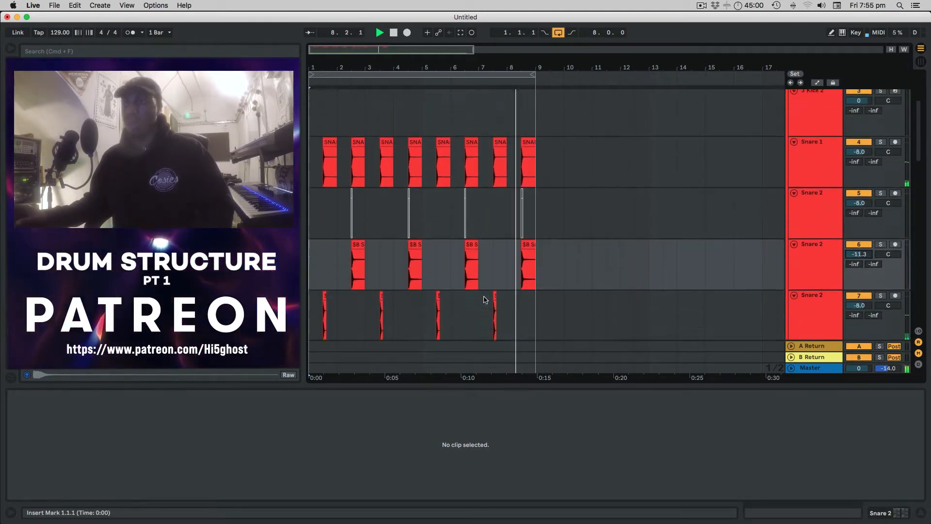
{"action": "scroll", "coordinate": [484, 299], "scroll_direction": "up", "scroll_amount": 4}
{"action": "scroll", "coordinate": [484, 299], "scroll_direction": "down", "scroll_amount": 3}
{"action": "scroll", "coordinate": [484, 300], "scroll_direction": "up", "scroll_amount": 3}
{"action": "scroll", "coordinate": [484, 300], "scroll_direction": "down", "scroll_amount": 6}
{"action": "scroll", "coordinate": [484, 299], "scroll_direction": "down", "scroll_amount": 1}
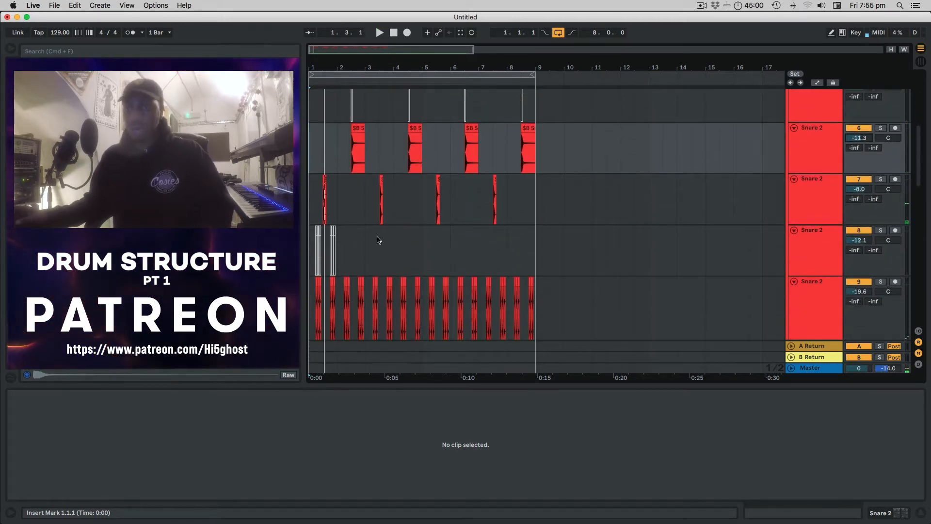
{"action": "scroll", "coordinate": [379, 240], "scroll_direction": "down", "scroll_amount": 6}
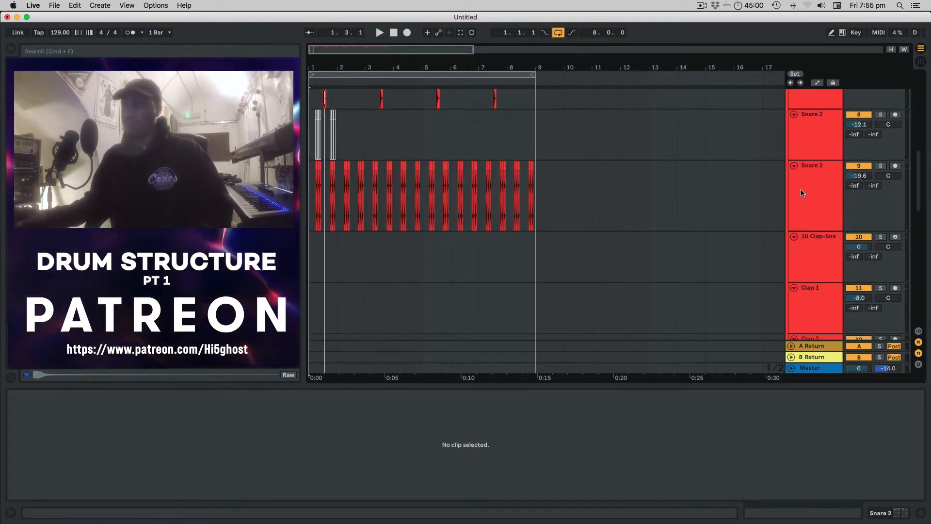
- Enter eighth-note C3 hits at 1.1.1 and 1.1.3 in the eight-bar Hi hat midi clip that uses SG - Drill Hi Hat
{"action": "scroll", "coordinate": [599, 241], "scroll_direction": "down", "scroll_amount": 10}
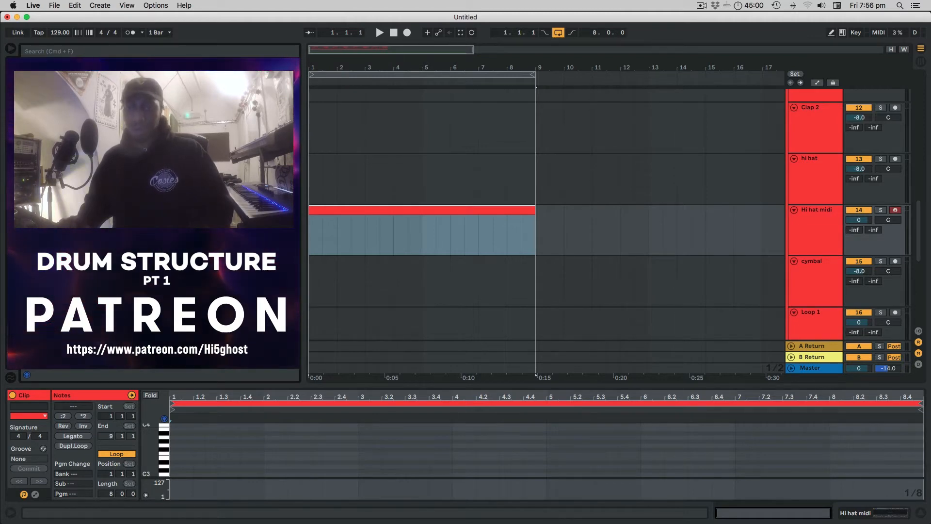
{"action": "key", "text": "shift+Tab"}
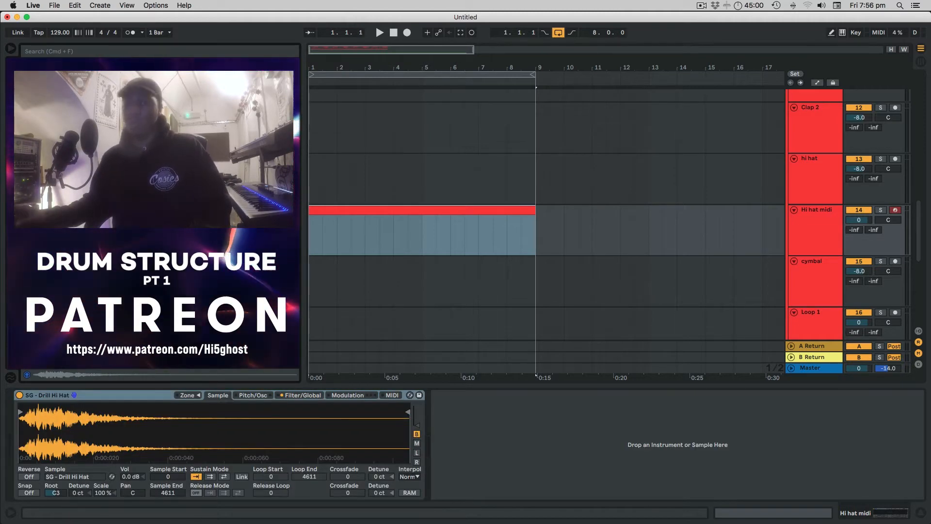
{"action": "double_click", "coordinate": [357, 211]}
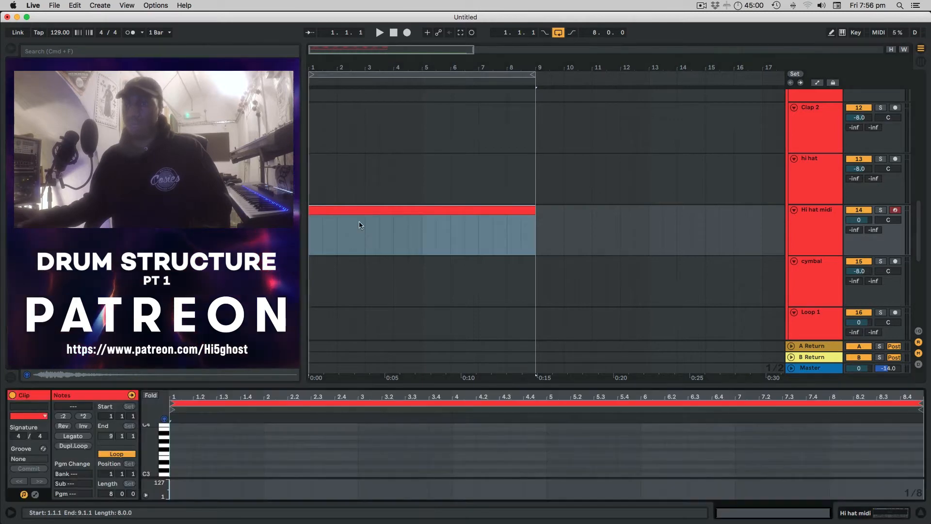
{"action": "double_click", "coordinate": [175, 475]}
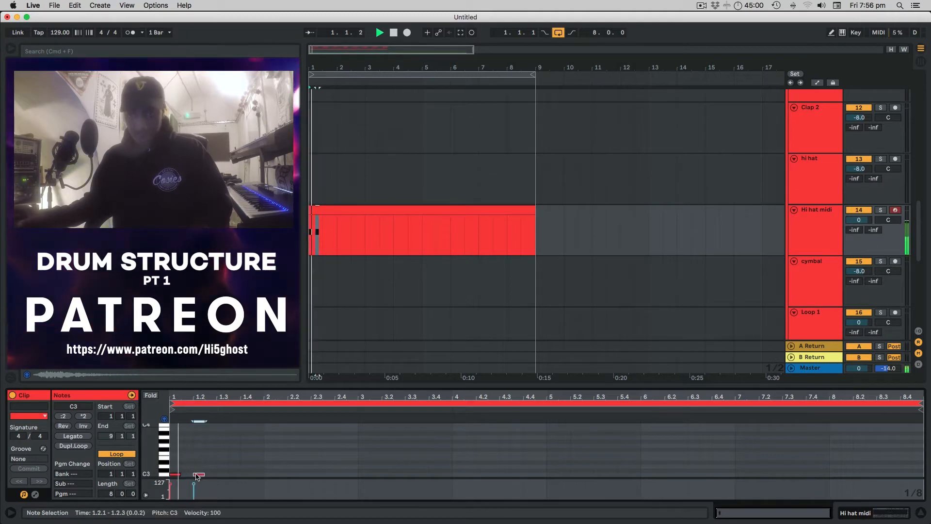
{"action": "left_click_drag", "start_coordinate": [198, 476], "coordinate": [186, 476]}
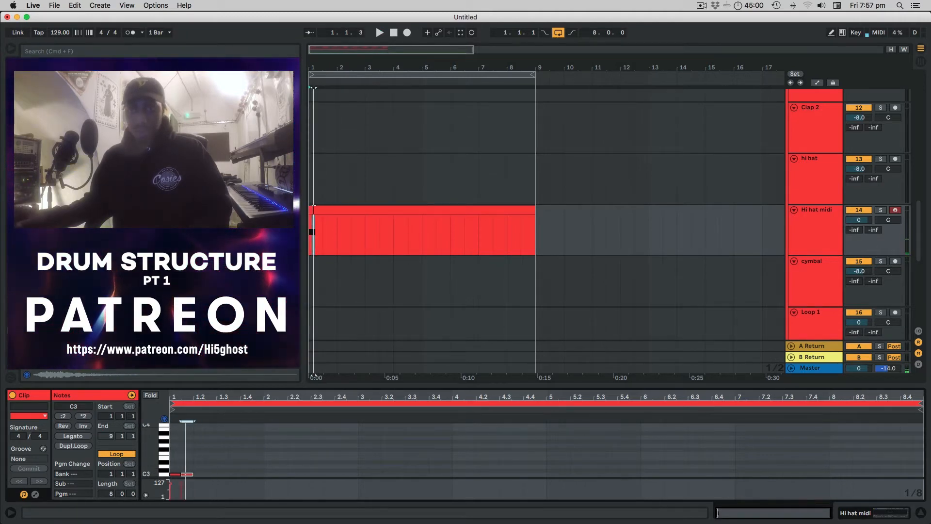
- Fill bar 1 of the hi-hat clip with eighth-note C3 hits and lower every second note's velocity to 63
{"action": "left_click", "coordinate": [58, 204]}
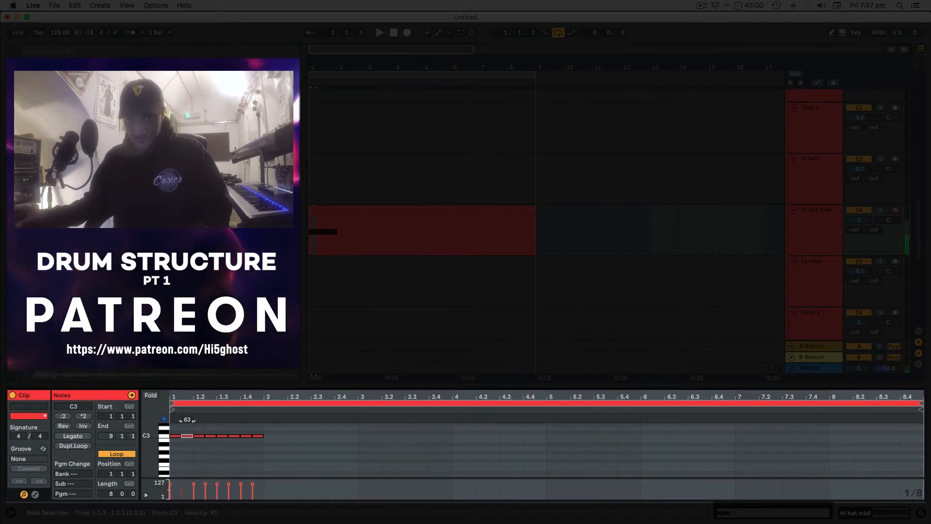
{"action": "left_click_drag", "start_coordinate": [205, 492], "coordinate": [206, 490]}
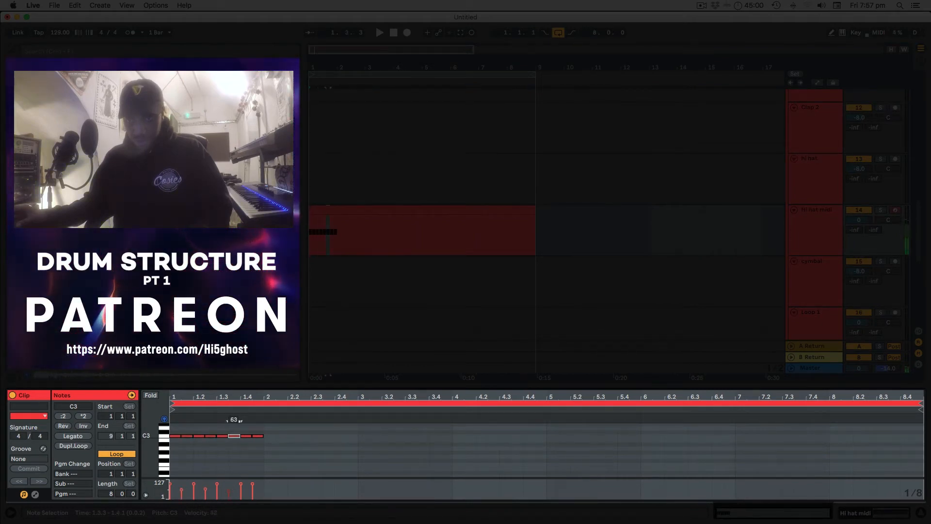
{"action": "left_click", "coordinate": [252, 486]}
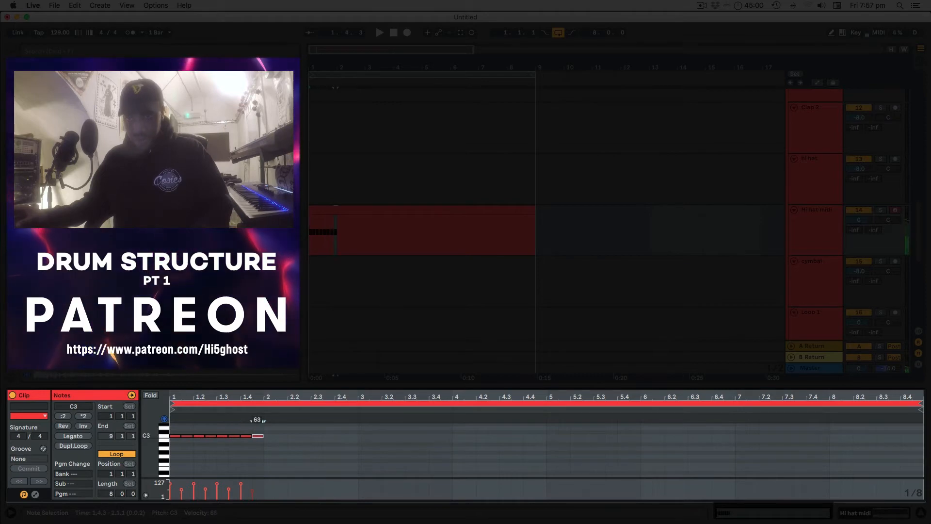
- In the Hihat (Champion) sampler on the Hi hat midi track, set the volume envelope's Time<Vel to 100 %
{"action": "left_click", "coordinate": [861, 518]}
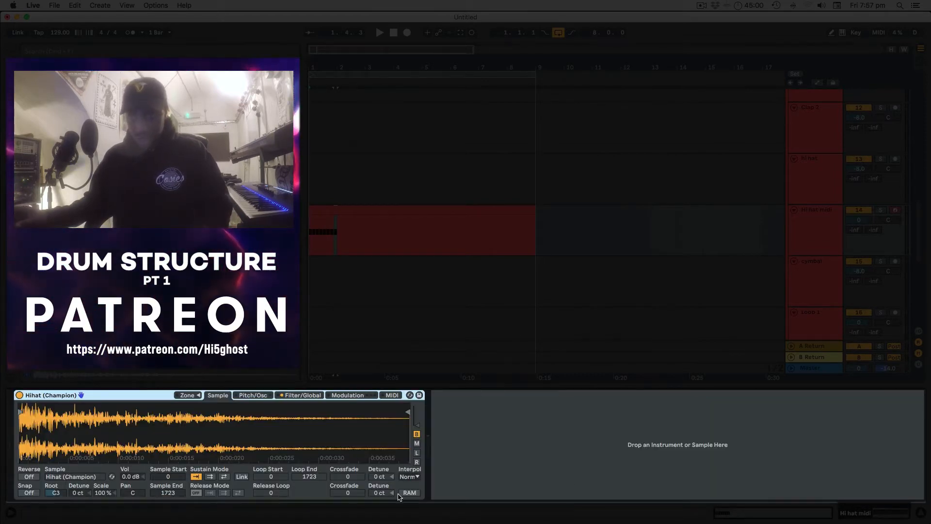
{"action": "left_click", "coordinate": [300, 395]}
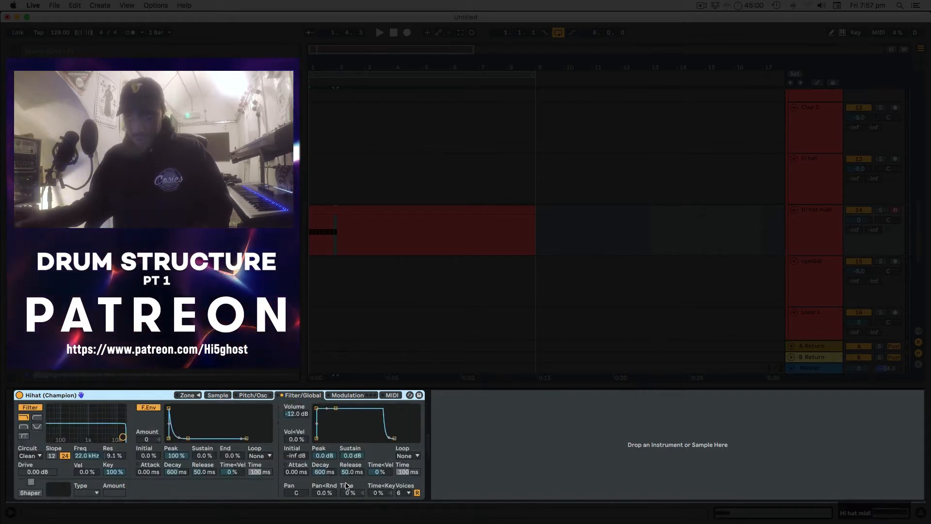
{"action": "left_click", "coordinate": [378, 472]}
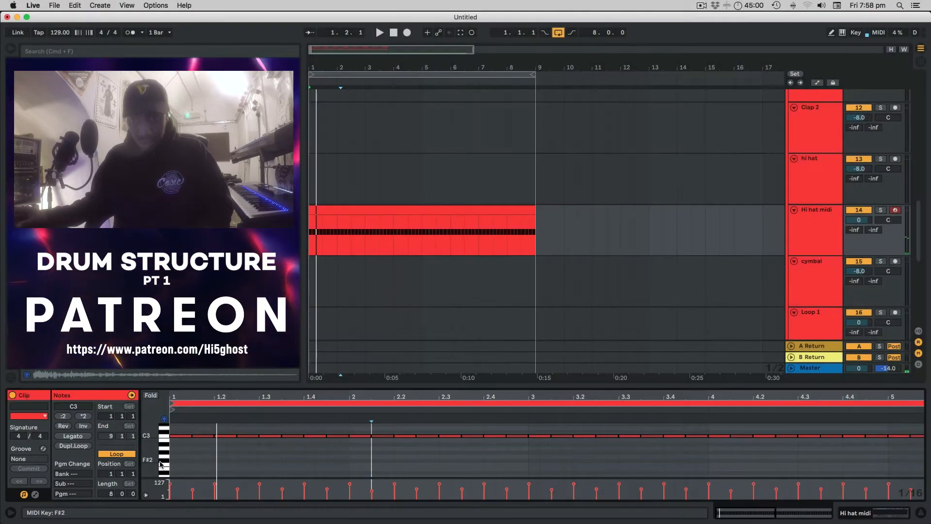
- Add three consecutive sixteenth-note F2 hits at 1.2.1, 1.2.2 and 1.2.3 in the hi-hat clip and play it back
{"action": "double_click", "coordinate": [217, 467]}
{"action": "double_click", "coordinate": [218, 467]}
{"action": "double_click", "coordinate": [218, 467]}
{"action": "key", "text": "space"}
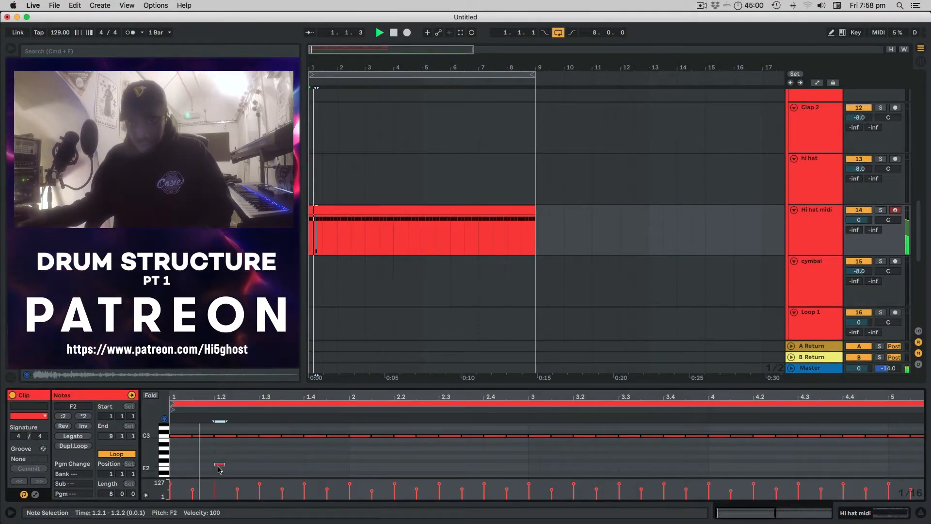
{"action": "double_click", "coordinate": [230, 466]}
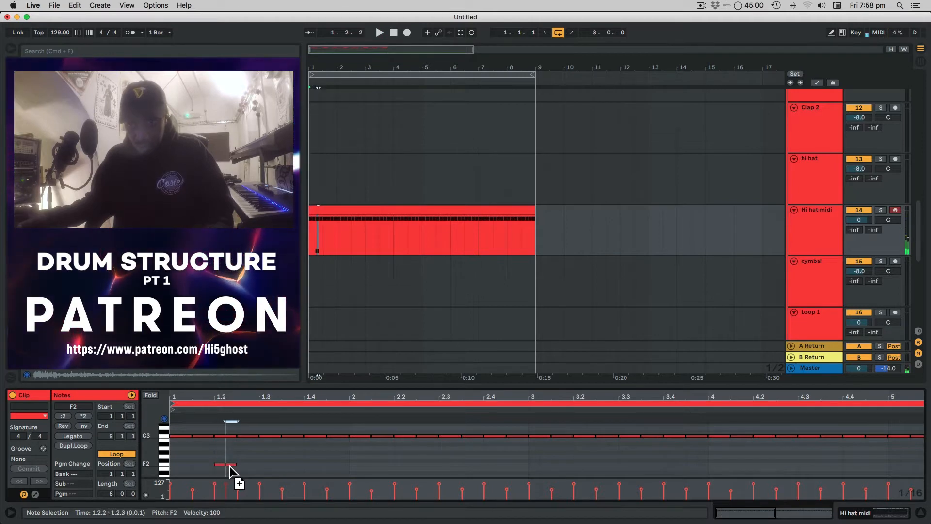
{"action": "double_click", "coordinate": [240, 466]}
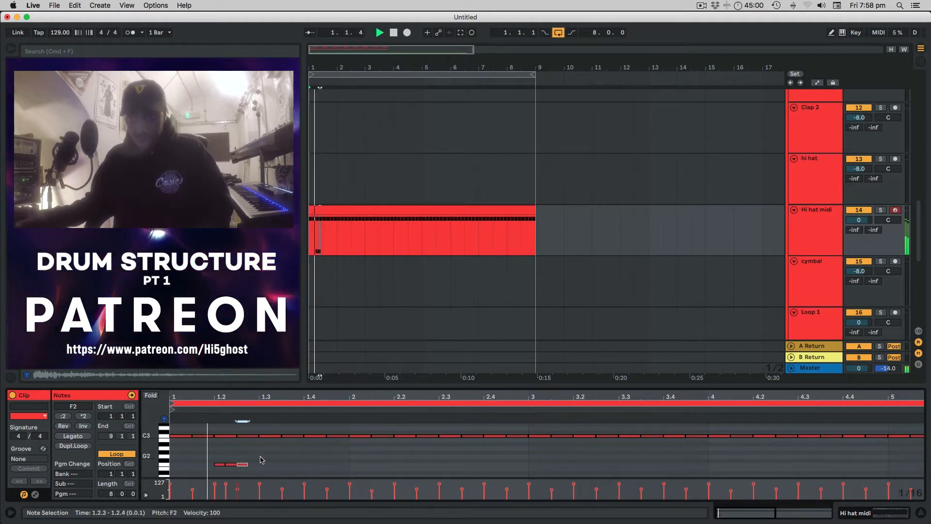
{"action": "key", "text": "space"}
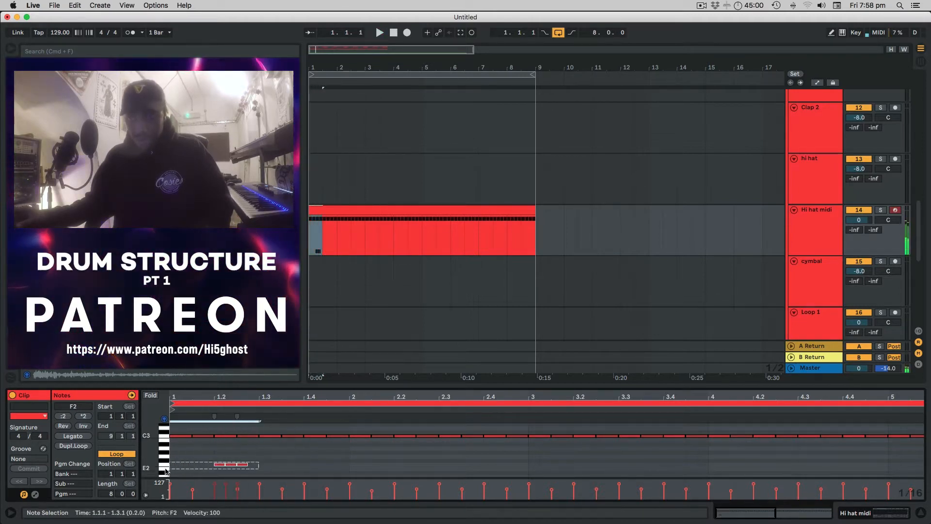
- Duplicate the three-note F2 roll to beat 1.4 and transpose both rolls down to D2, auditioning the result
{"action": "key", "text": "super+d"}
{"action": "left_click_drag", "start_coordinate": [194, 450], "coordinate": [300, 473]}
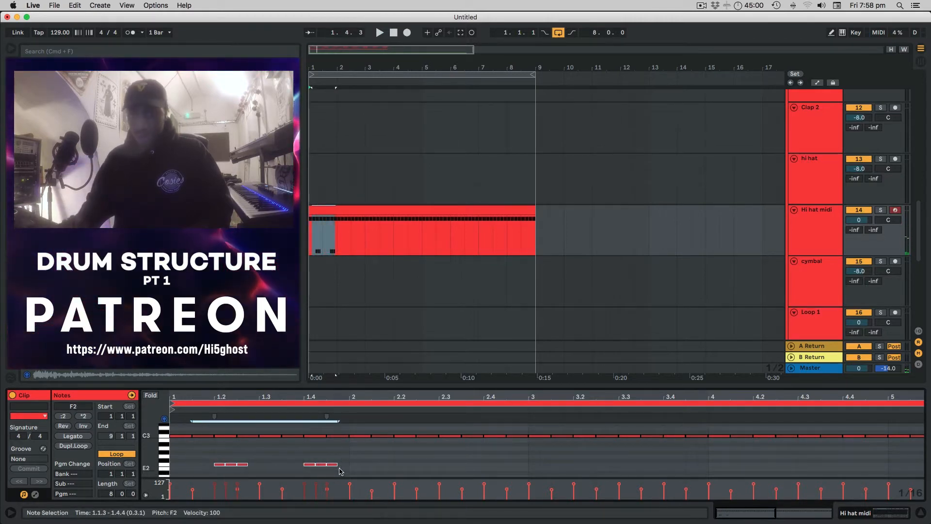
{"action": "key", "text": "Down"}
{"action": "key", "text": "Down"}
{"action": "key", "text": "space"}
{"action": "key", "text": "Down"}
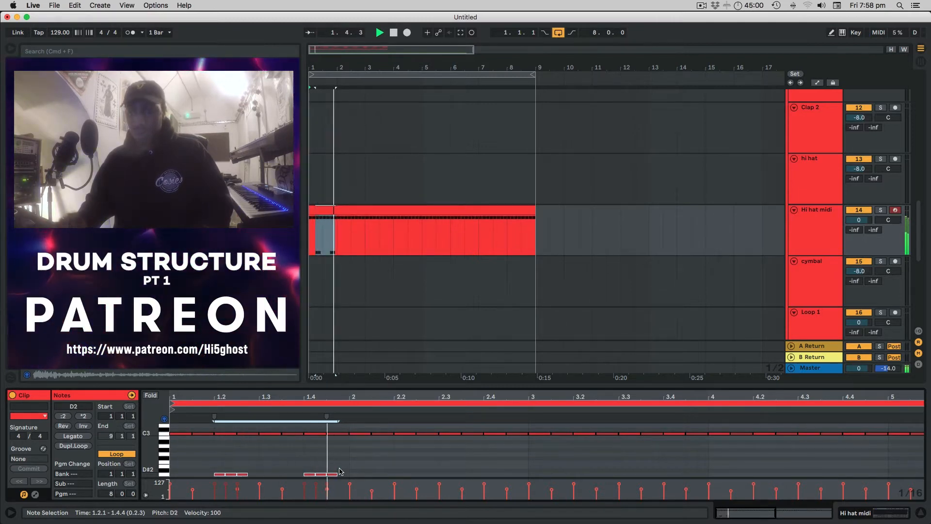
{"action": "key", "text": "space"}
- Repeat bar 1's two D2 rolls through all eight bars of the hi-hat clip and play it
{"action": "scroll", "coordinate": [341, 471], "scroll_direction": "down", "scroll_amount": 2}
{"action": "left_click", "coordinate": [338, 446]}
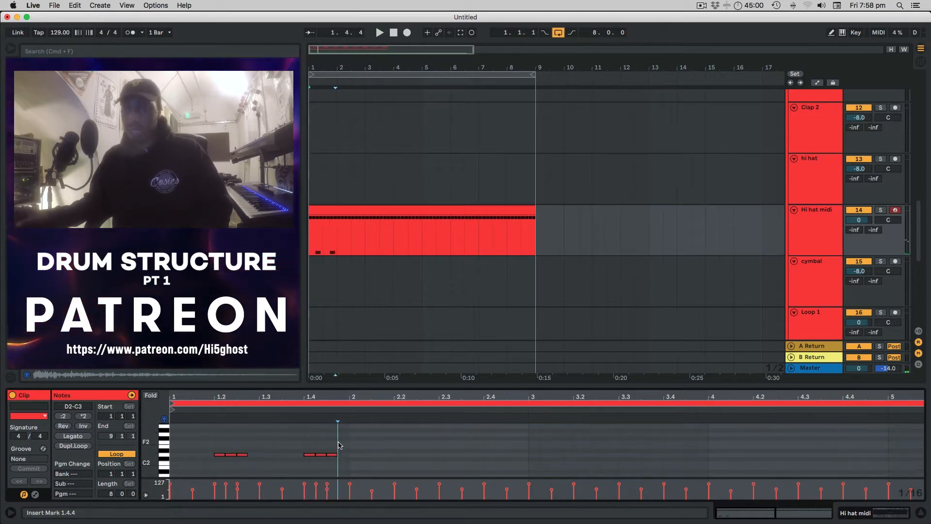
{"action": "left_click_drag", "start_coordinate": [344, 441], "coordinate": [200, 474]}
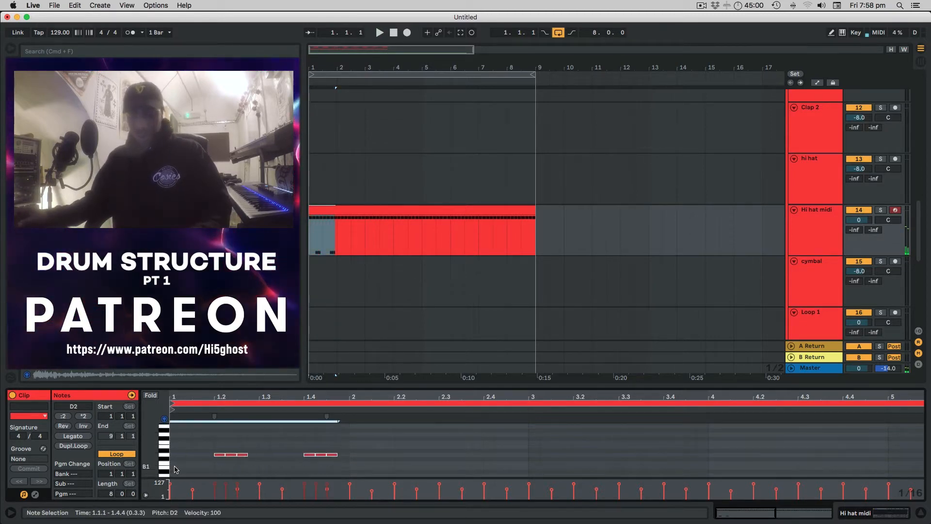
{"action": "key", "text": "ctrl+d"}
{"action": "key", "text": "ctrl+d"}
{"action": "key", "text": "ctrl+d"}
{"action": "key", "text": "ctrl+d"}
{"action": "key", "text": "ctrl+d"}
{"action": "key", "text": "ctrl+d"}
{"action": "key", "text": "ctrl+d"}
{"action": "key", "text": "ctrl+d"}
{"action": "key", "text": "space"}
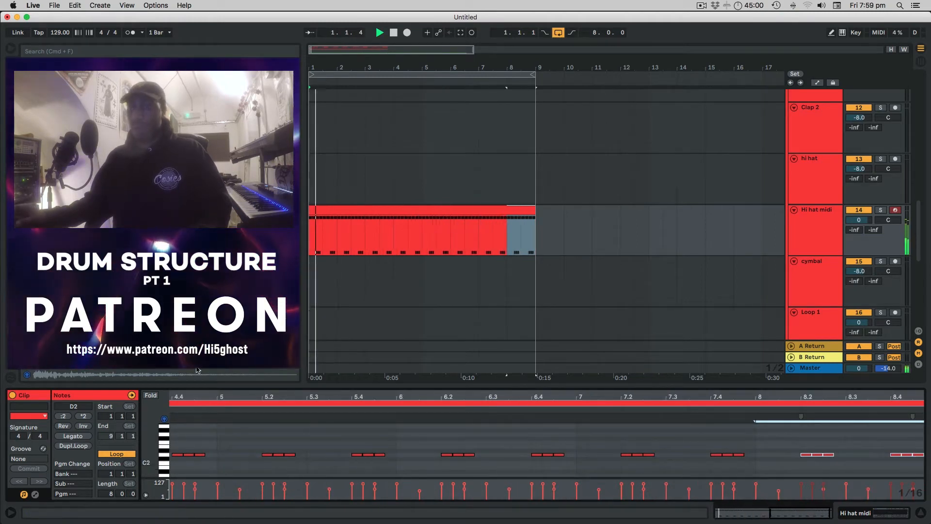
- Show the track delays and set the Hi hat midi track's delay to 5 ms while listening, trying 10 ms first
{"action": "left_click", "coordinate": [813, 228]}
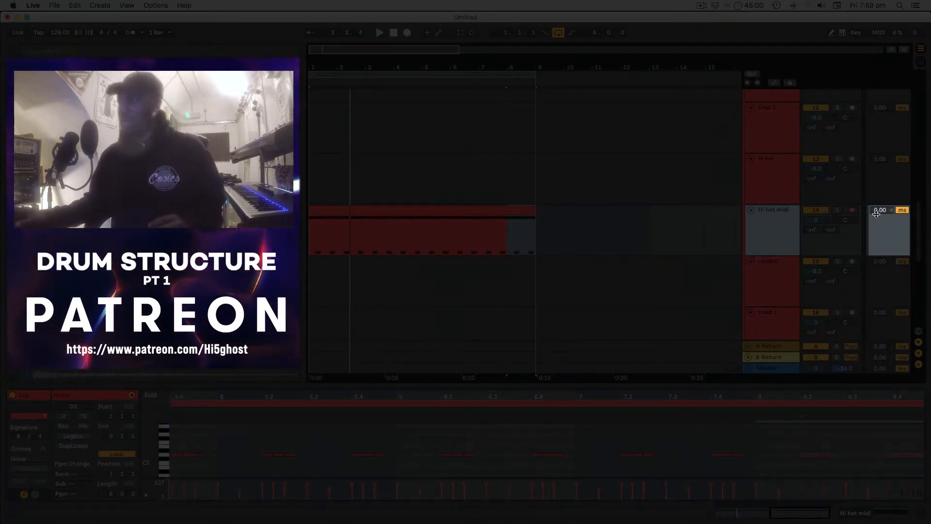
{"action": "left_click_drag", "start_coordinate": [878, 211], "coordinate": [877, 204]}
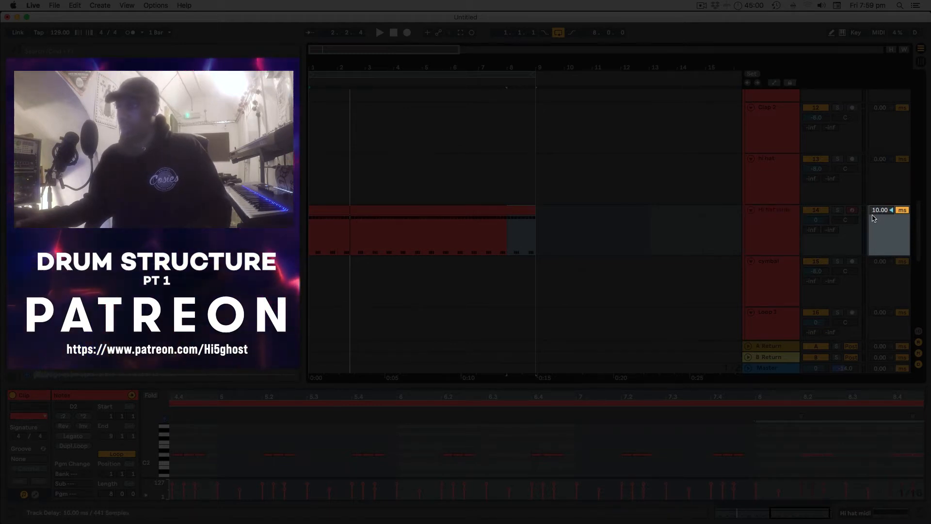
{"action": "key", "text": "space"}
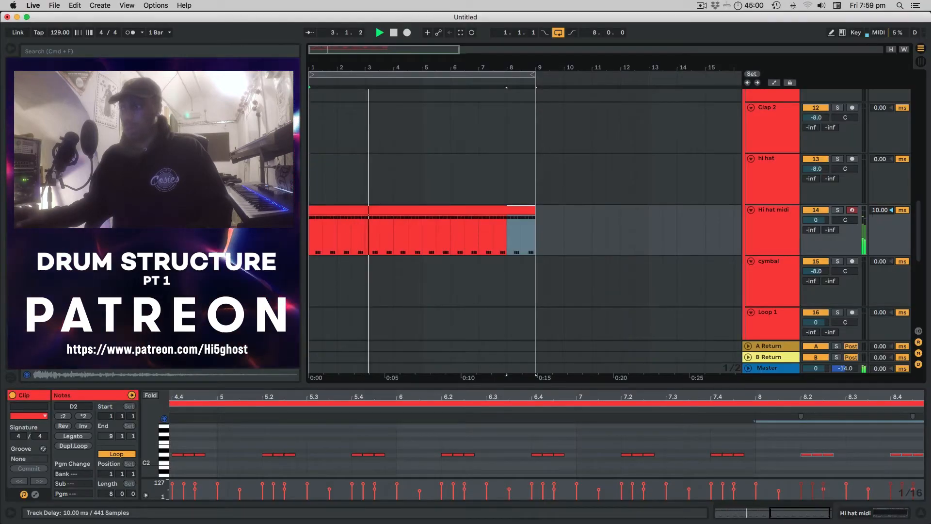
{"action": "left_click_drag", "start_coordinate": [881, 210], "coordinate": [880, 210]}
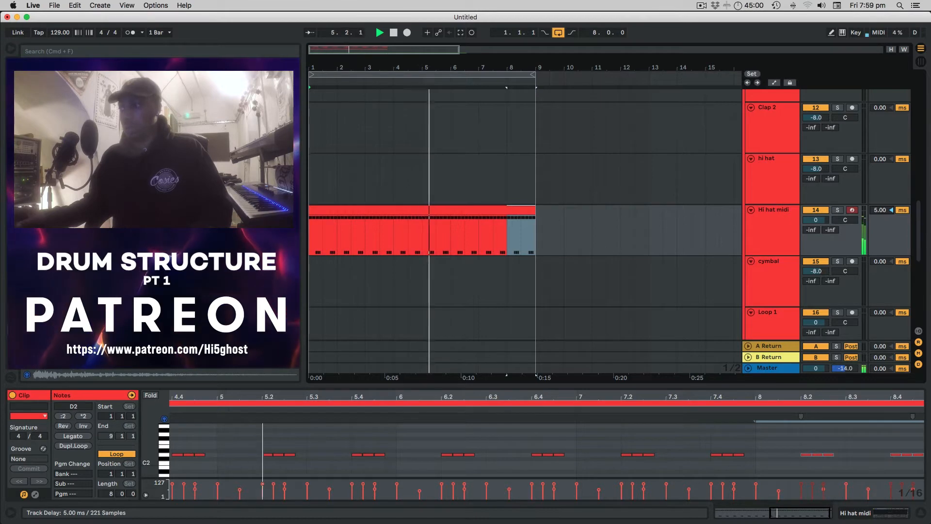
- Set the track delay to 8 ms on Snare 2 track 9 and to 12 ms on Snare 1
{"action": "scroll", "coordinate": [628, 225], "scroll_direction": "up", "scroll_amount": 5}
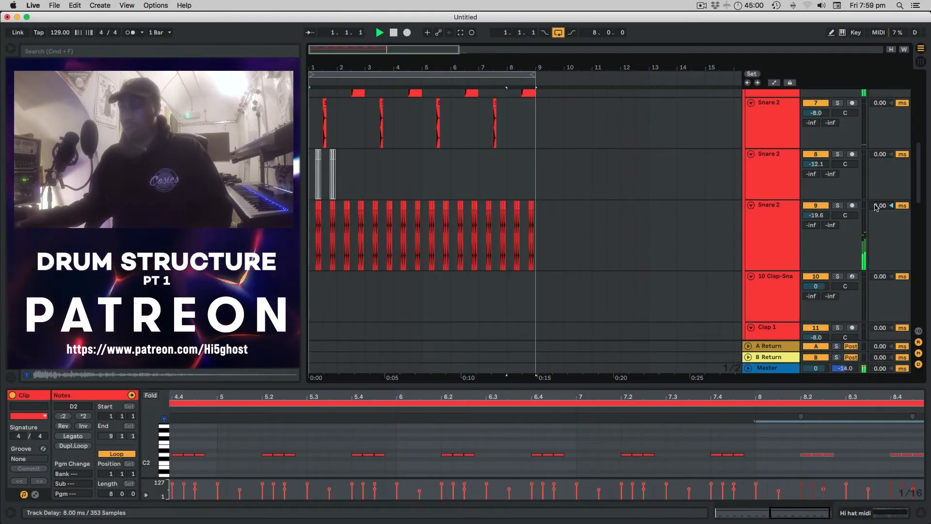
{"action": "scroll", "coordinate": [627, 209], "scroll_direction": "up", "scroll_amount": 3}
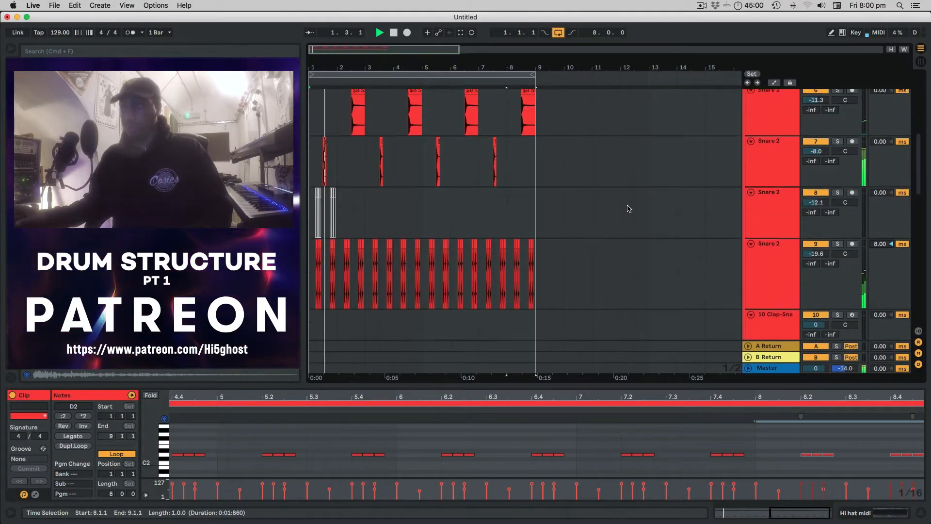
{"action": "scroll", "coordinate": [627, 208], "scroll_direction": "up", "scroll_amount": 2}
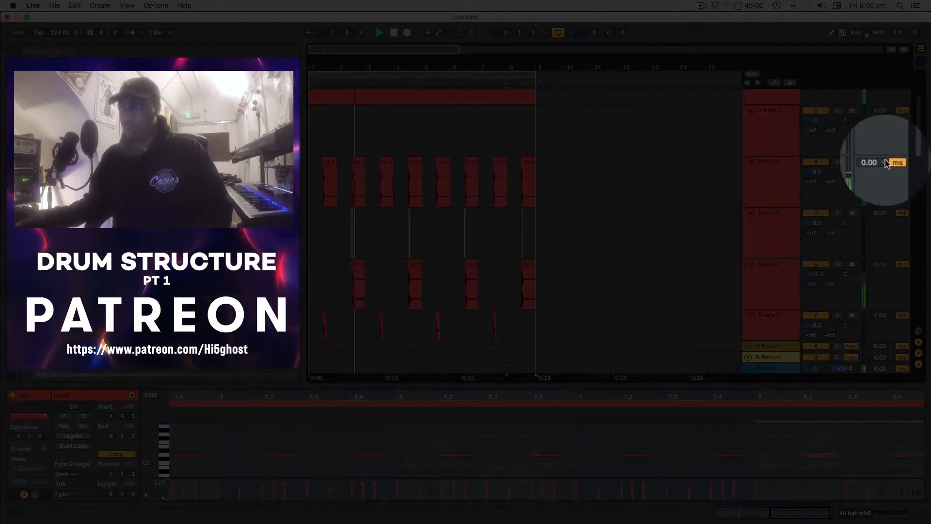
{"action": "left_click_drag", "start_coordinate": [881, 162], "coordinate": [880, 157]}
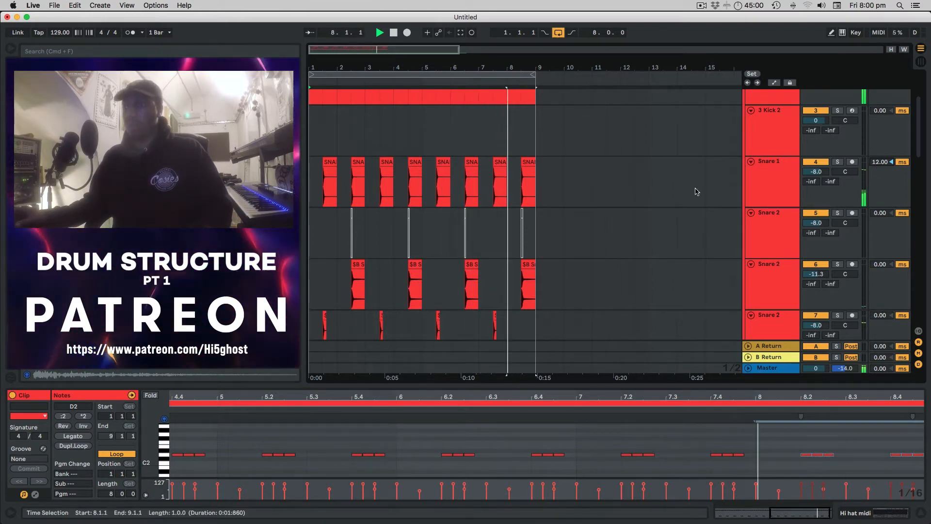
- Listen to the delayed loop and look over the kick, snare and hi-hat tracks for unused ones
{"action": "scroll", "coordinate": [610, 202], "scroll_direction": "down", "scroll_amount": 5}
{"action": "scroll", "coordinate": [610, 202], "scroll_direction": "down", "scroll_amount": 10}
{"action": "scroll", "coordinate": [609, 201], "scroll_direction": "up", "scroll_amount": 10}
{"action": "scroll", "coordinate": [610, 202], "scroll_direction": "up", "scroll_amount": 6}
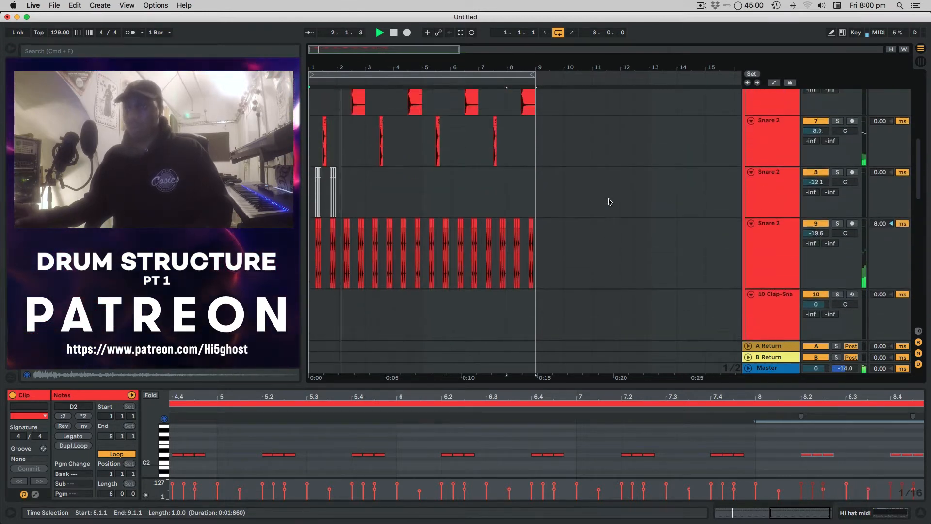
{"action": "scroll", "coordinate": [610, 202], "scroll_direction": "up", "scroll_amount": 1}
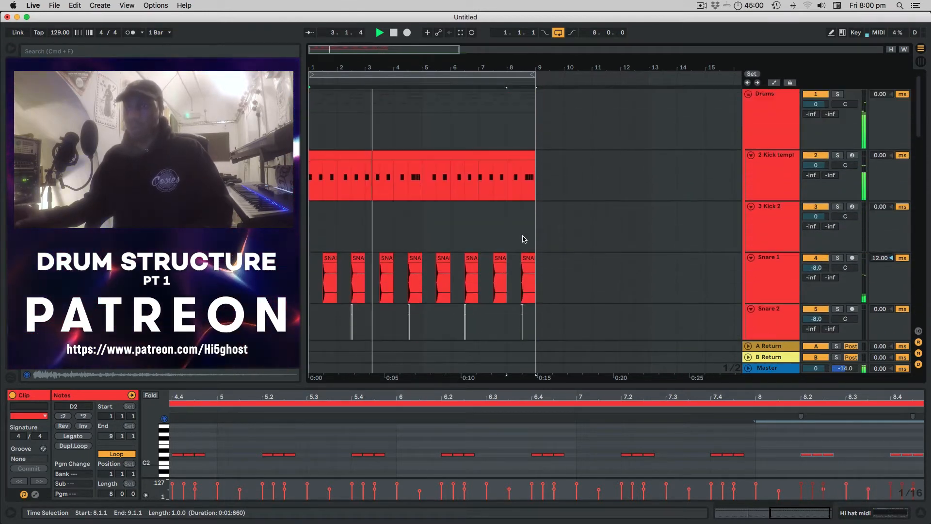
{"action": "scroll", "coordinate": [584, 214], "scroll_direction": "down", "scroll_amount": 3}
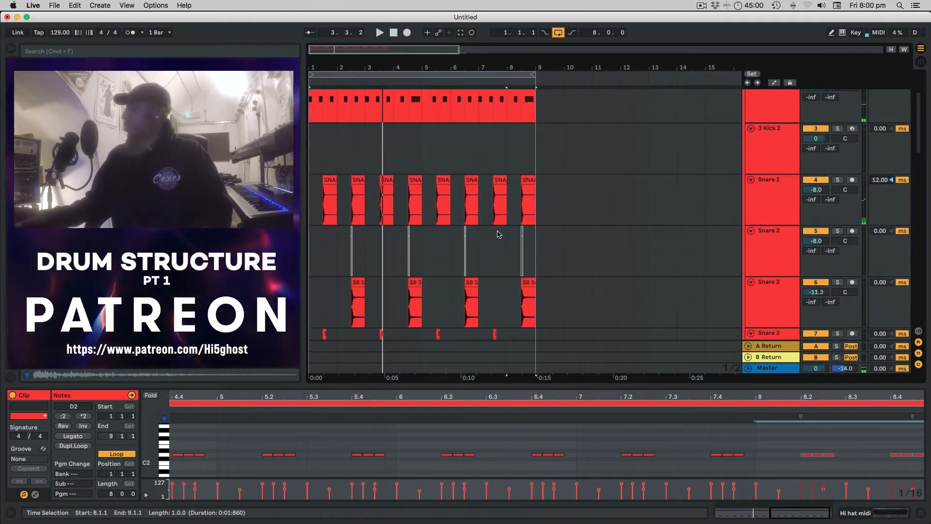
{"action": "scroll", "coordinate": [546, 235], "scroll_direction": "down", "scroll_amount": 4}
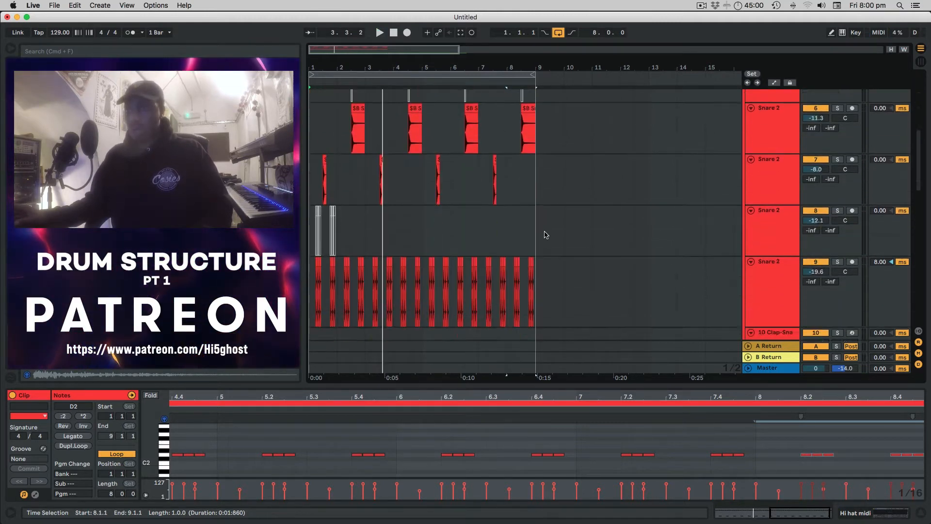
{"action": "scroll", "coordinate": [546, 235], "scroll_direction": "up", "scroll_amount": 6}
{"action": "scroll", "coordinate": [545, 235], "scroll_direction": "down", "scroll_amount": 3}
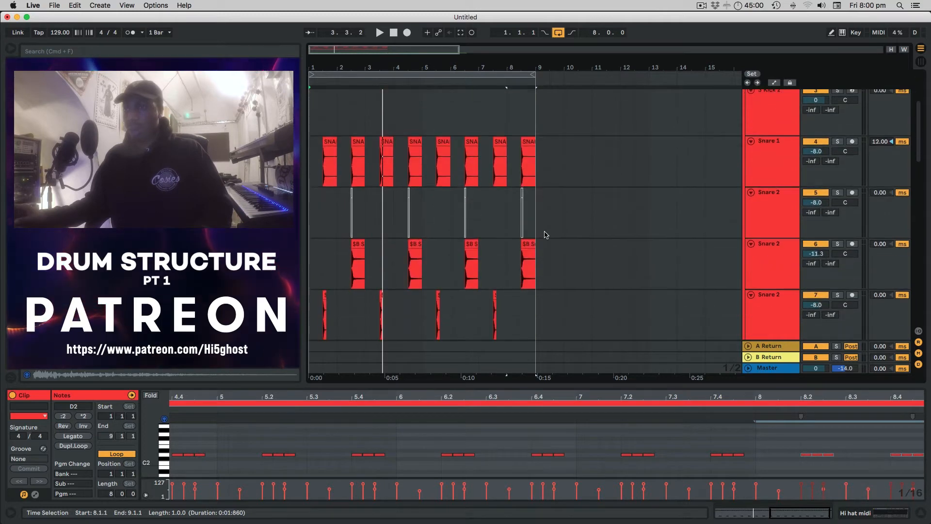
- Delete the unneeded tracks: Snare 2 tracks 5 and 8, Kick 2 and the empty Clap-Snare track
{"action": "left_click", "coordinate": [540, 212]}
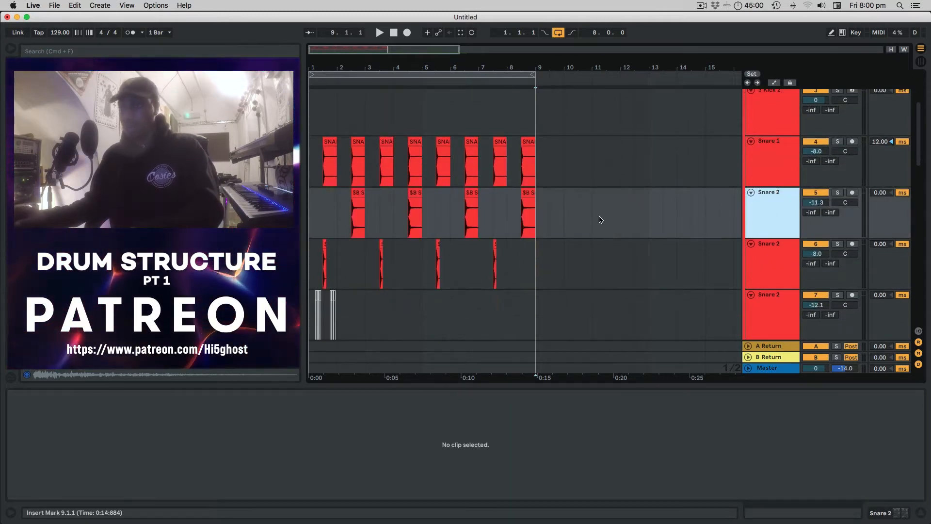
{"action": "scroll", "coordinate": [601, 220], "scroll_direction": "down", "scroll_amount": 3}
{"action": "left_click", "coordinate": [782, 194]}
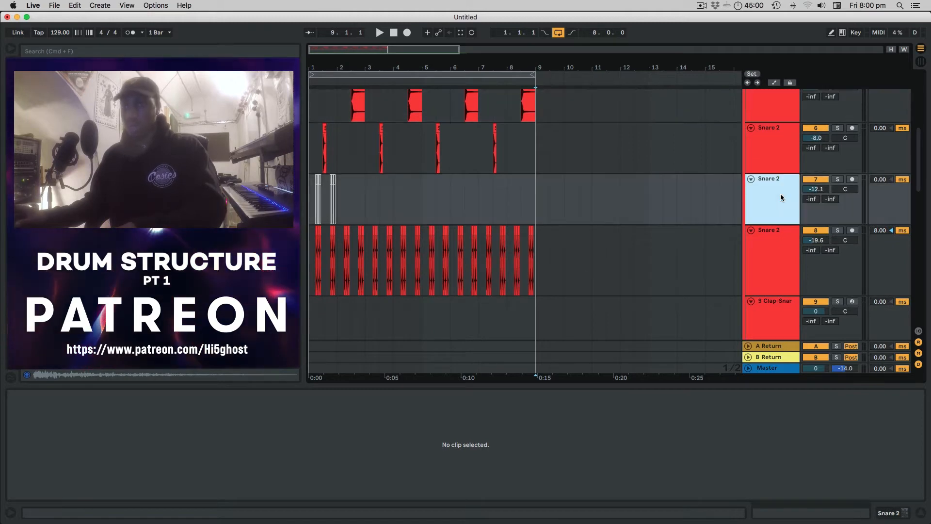
{"action": "key", "text": "Delete"}
{"action": "scroll", "coordinate": [612, 194], "scroll_direction": "down", "scroll_amount": 2}
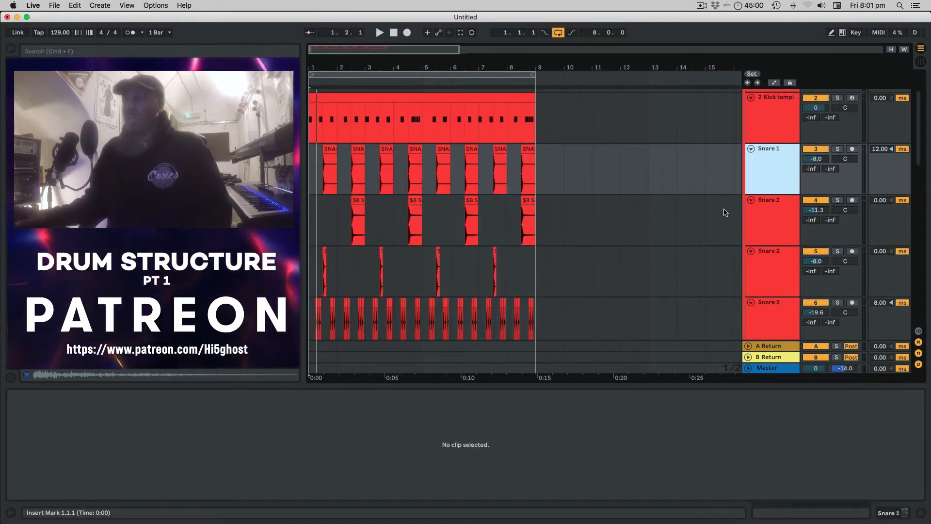
- Duplicate the Hi hat midi track and delete the eight-bar clip from the copy
{"action": "scroll", "coordinate": [577, 210], "scroll_direction": "down", "scroll_amount": 6}
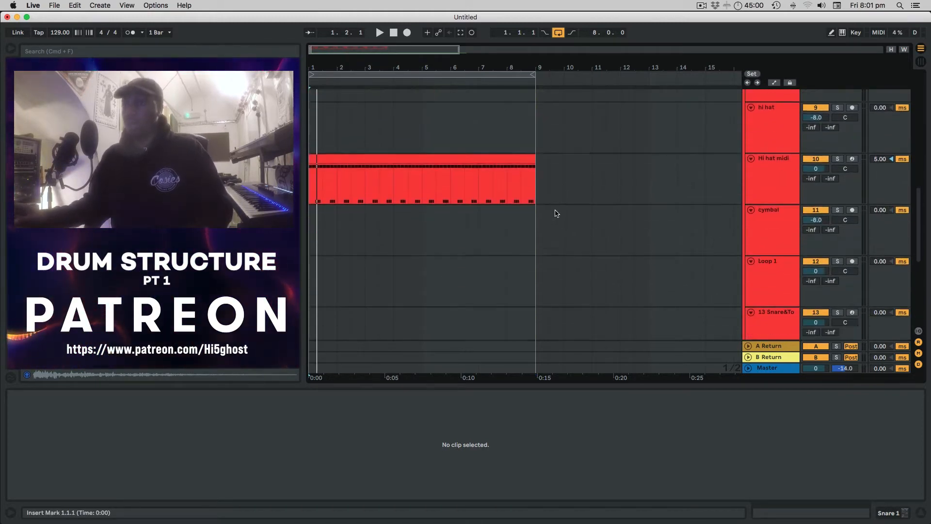
{"action": "scroll", "coordinate": [556, 213], "scroll_direction": "down", "scroll_amount": 1}
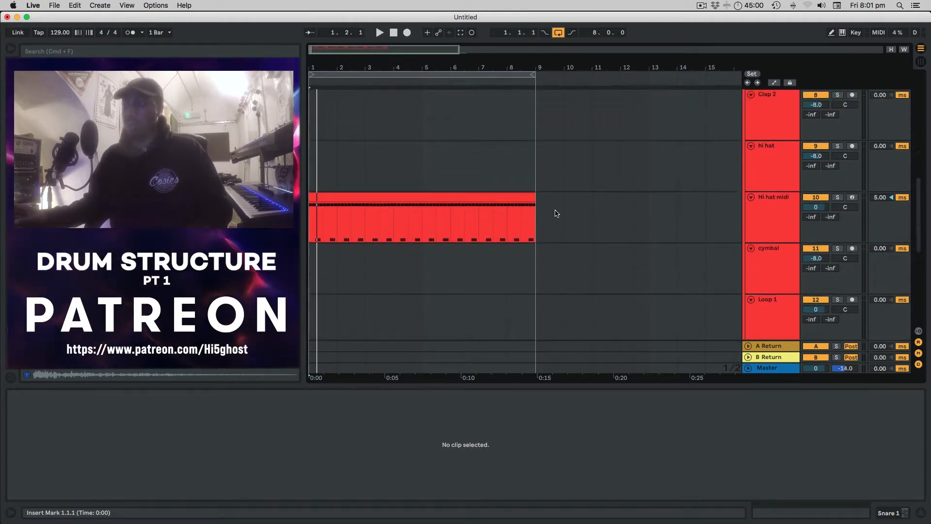
{"action": "left_click", "coordinate": [767, 203]}
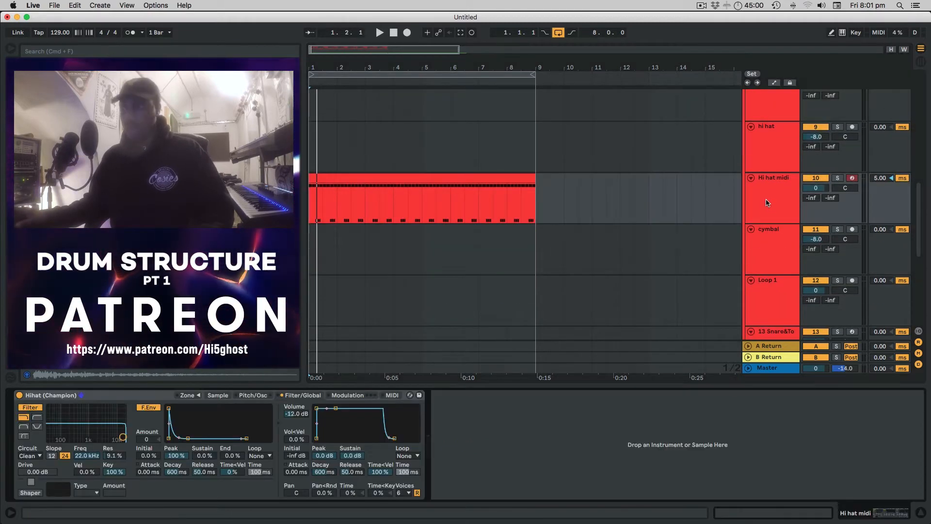
{"action": "left_click", "coordinate": [767, 201]}
{"action": "key", "text": "super+d"}
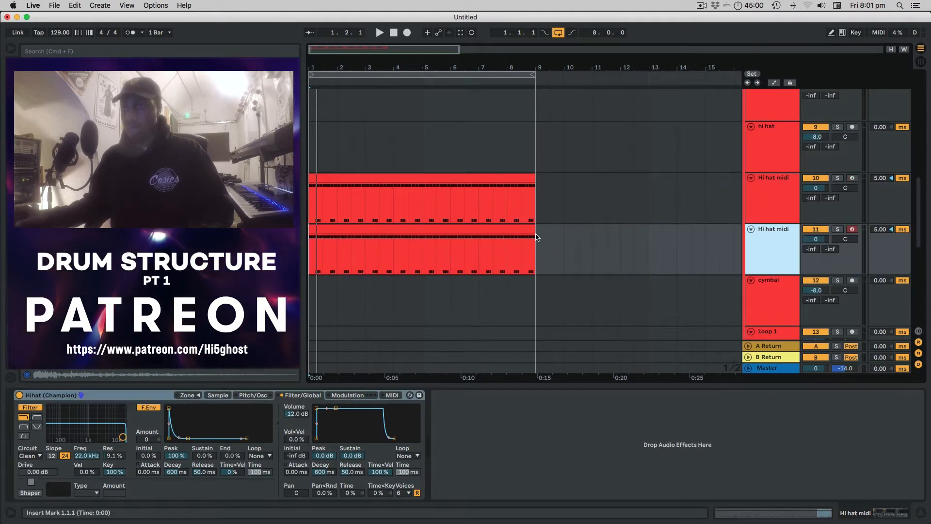
{"action": "left_click", "coordinate": [510, 232]}
{"action": "key", "text": "Delete"}
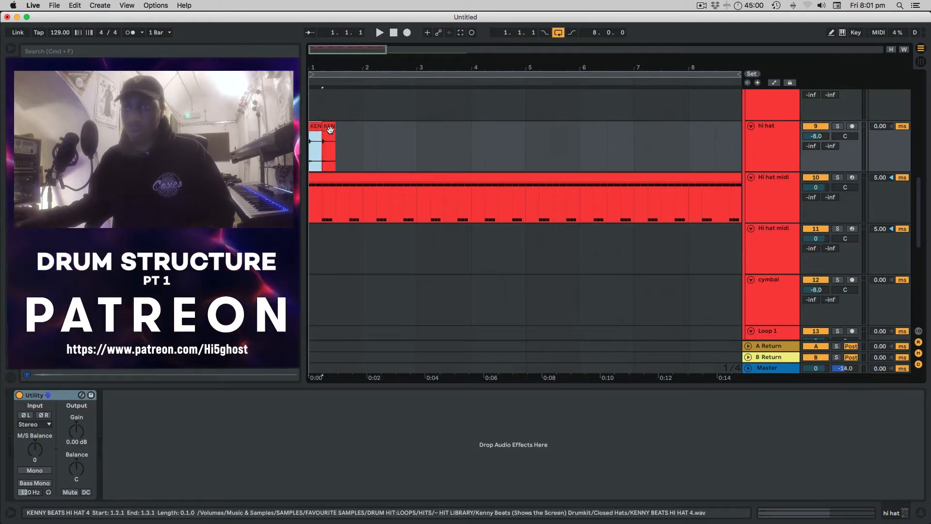
- Transpose the KENNY BEATS HI HAT 4 clip at 1.2.1 on the hi hat track to -2 st
{"action": "double_click", "coordinate": [329, 127]}
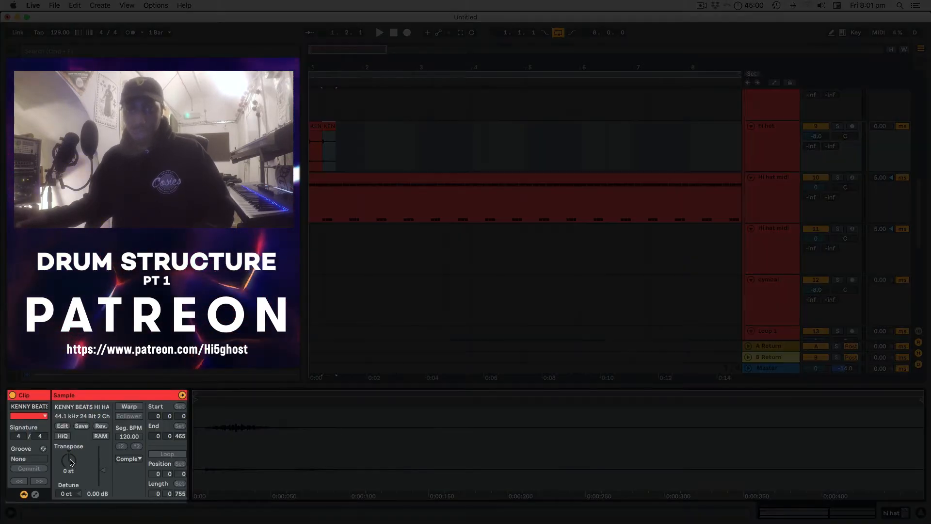
{"action": "left_click_drag", "start_coordinate": [70, 460], "coordinate": [71, 462]}
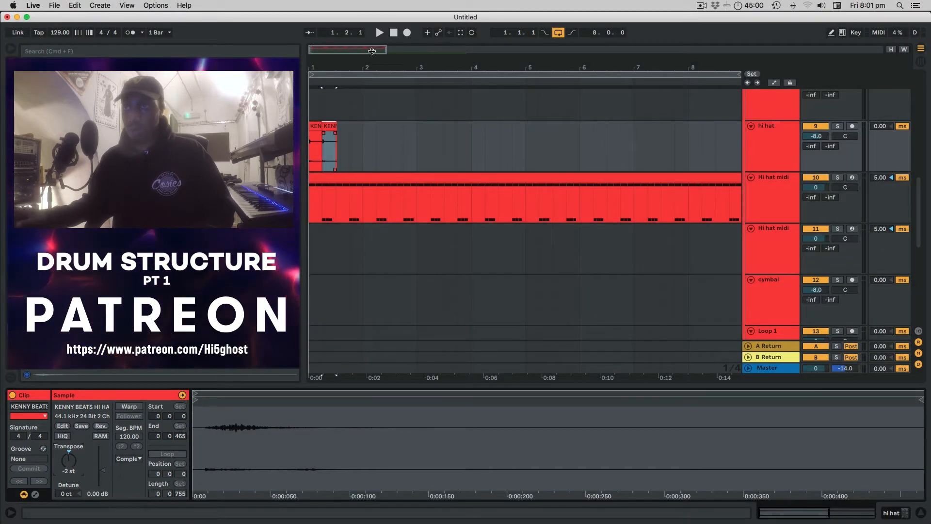
- Duplicate the two KENNY BEATS hi hat clips to fill bar 1 and play the hi hat track soloed
{"action": "left_click", "coordinate": [333, 158]}
{"action": "key", "text": "space"}
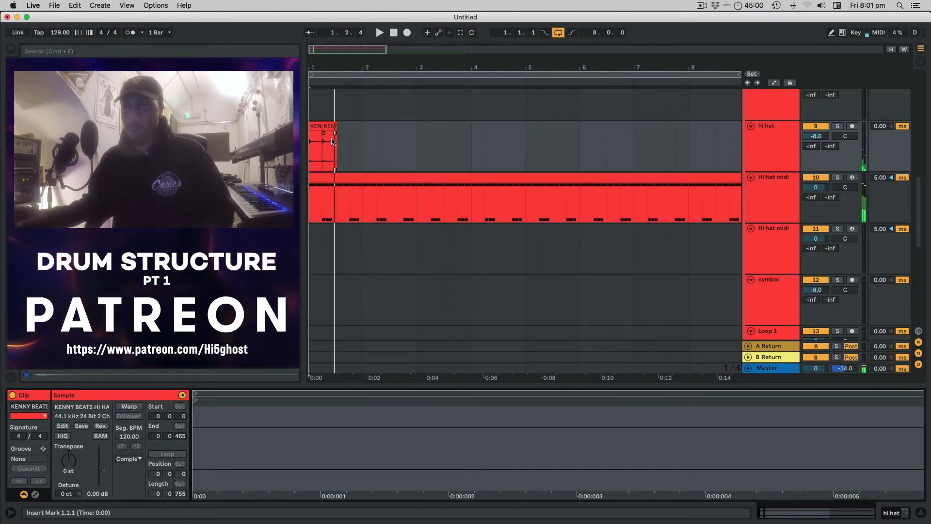
{"action": "left_click_drag", "start_coordinate": [337, 145], "coordinate": [309, 146]}
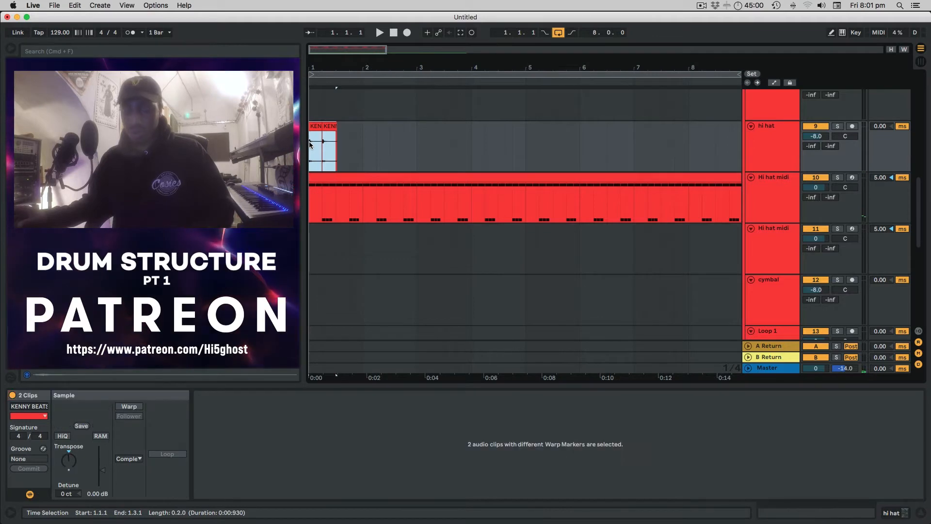
{"action": "key", "text": "super+d"}
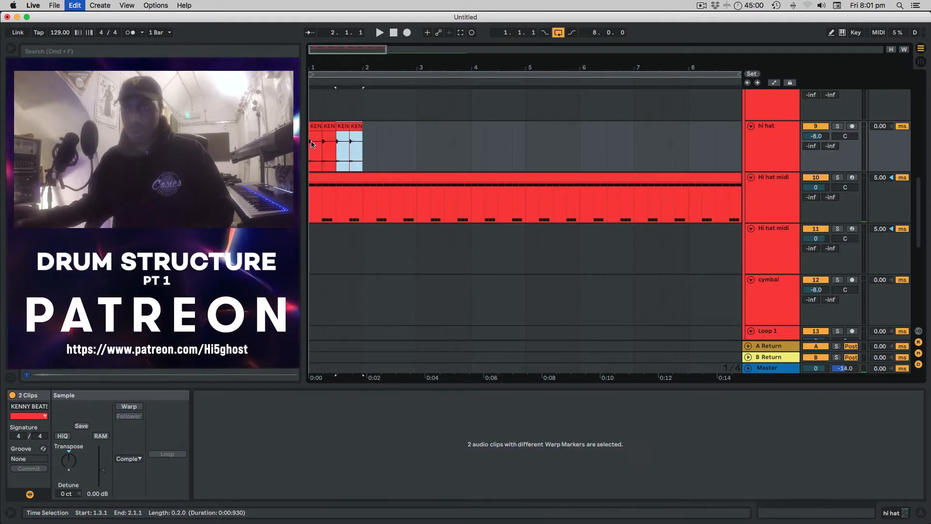
{"action": "left_click", "coordinate": [838, 126]}
{"action": "left_click", "coordinate": [393, 33]}
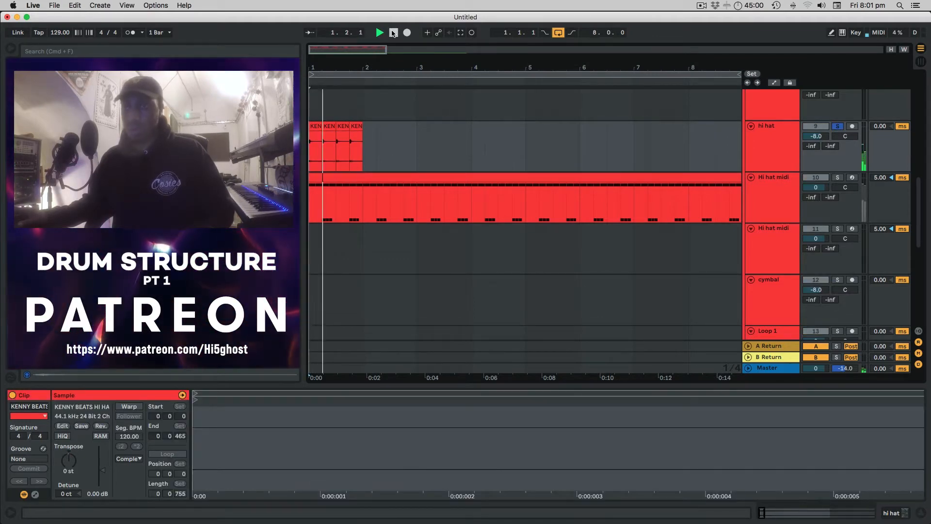
{"action": "left_click", "coordinate": [393, 33]}
- Transpose all four hi hat clips in bar 1 down by 5 st
{"action": "left_click", "coordinate": [356, 142]}
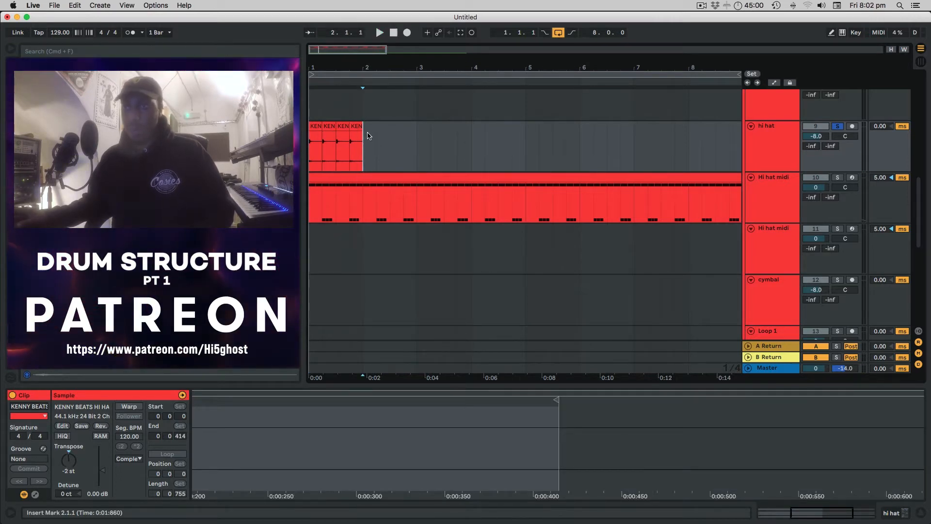
{"action": "left_click_drag", "start_coordinate": [365, 137], "coordinate": [310, 141]}
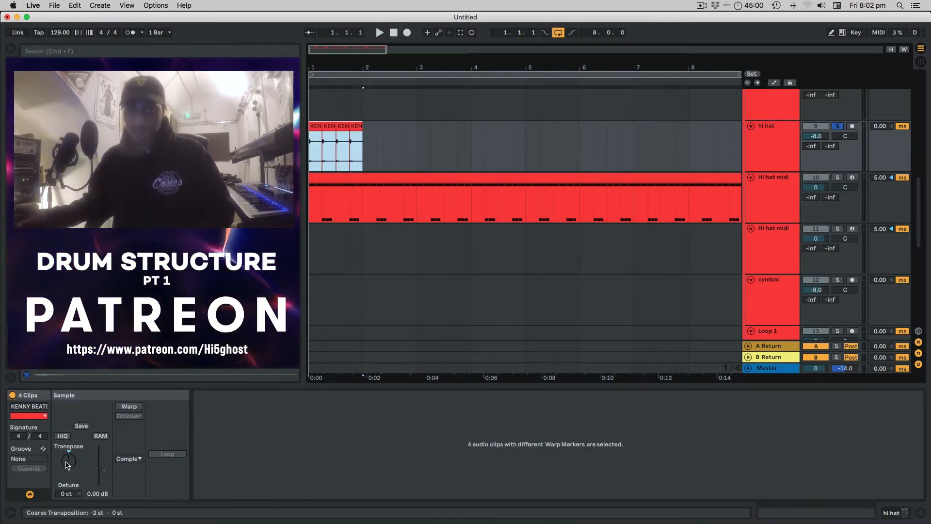
{"action": "left_click_drag", "start_coordinate": [65, 466], "coordinate": [65, 471]}
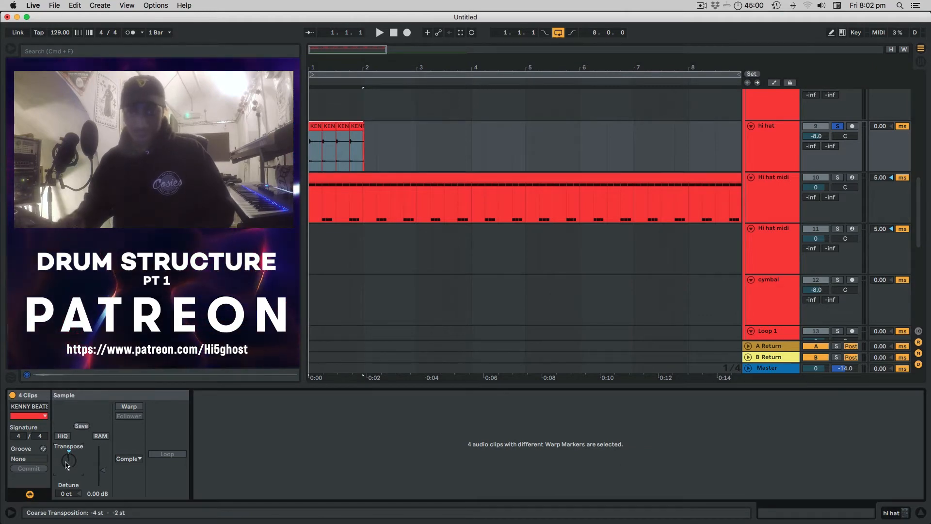
{"action": "left_click_drag", "start_coordinate": [73, 466], "coordinate": [72, 472]}
- Repeat the bar-1 hi hat clips through bar 8, unsolo the track and play the loop with all drums
{"action": "key", "text": "space"}
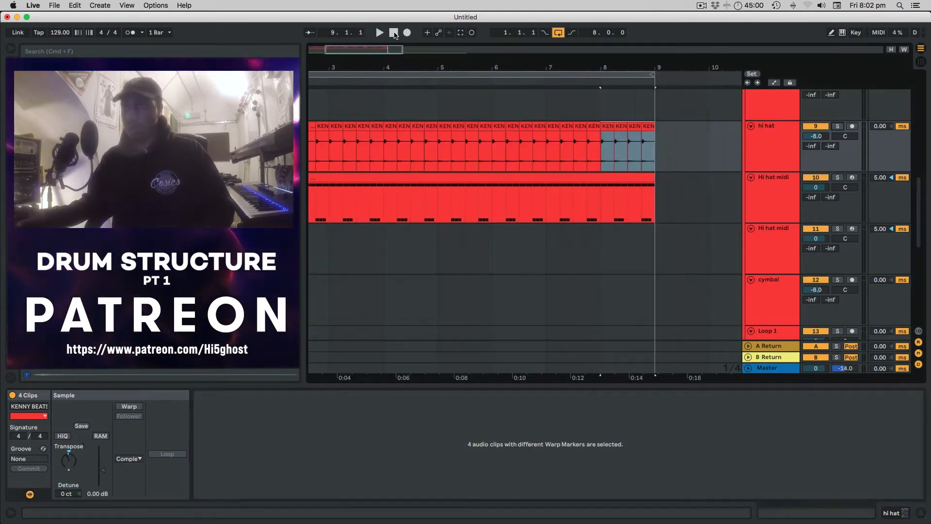
{"action": "left_click", "coordinate": [394, 33]}
{"action": "key", "text": "space"}
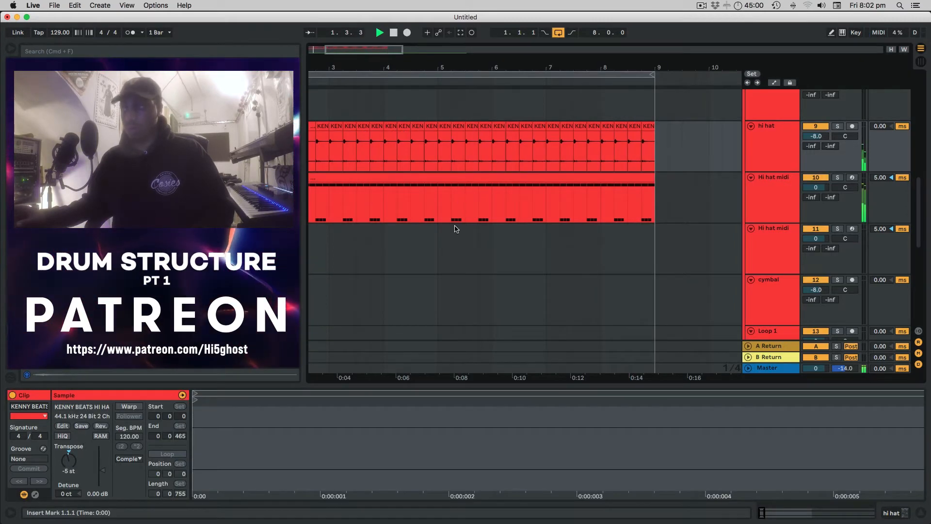
{"action": "scroll", "coordinate": [485, 216], "scroll_direction": "up", "scroll_amount": 5}
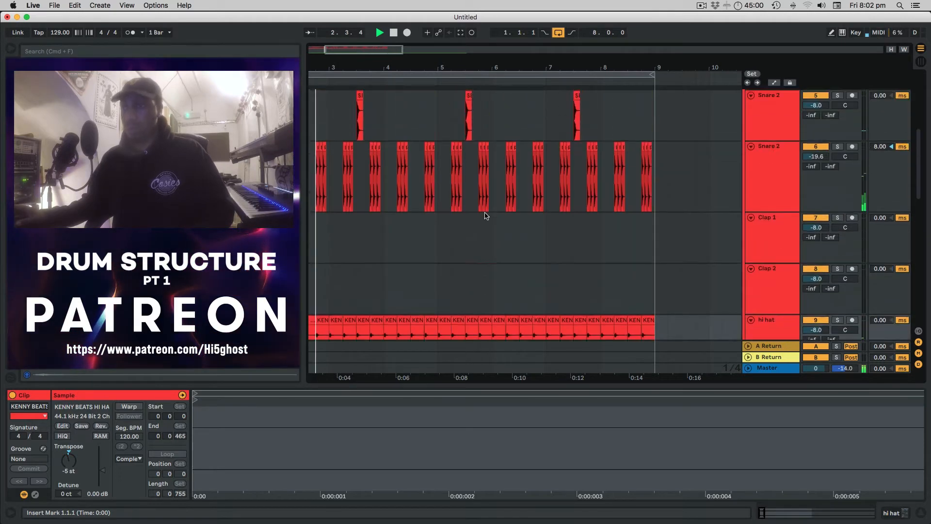
{"action": "scroll", "coordinate": [486, 216], "scroll_direction": "down", "scroll_amount": 3}
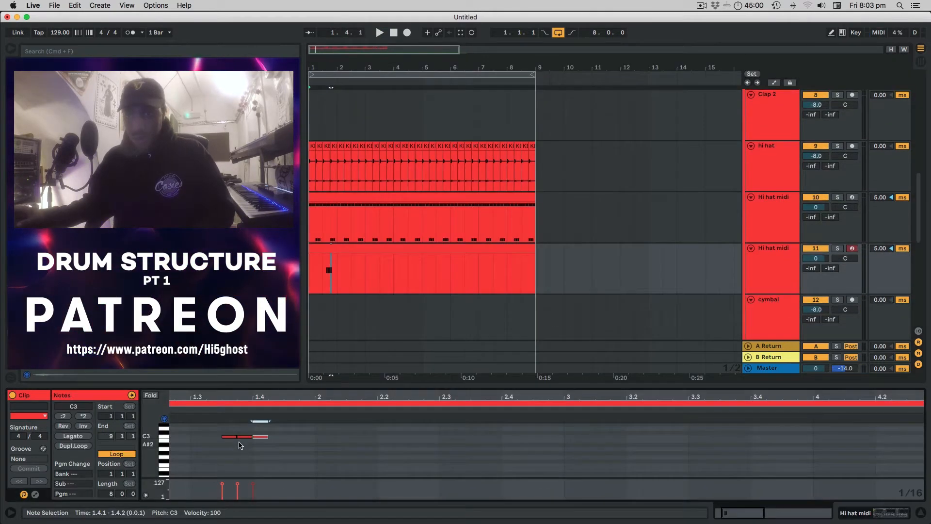
- Copy notes to D#2 at 2.4.2 and F#2 at 2.4.4 in the second Hi hat midi clip and play the result
{"action": "key", "text": "space"}
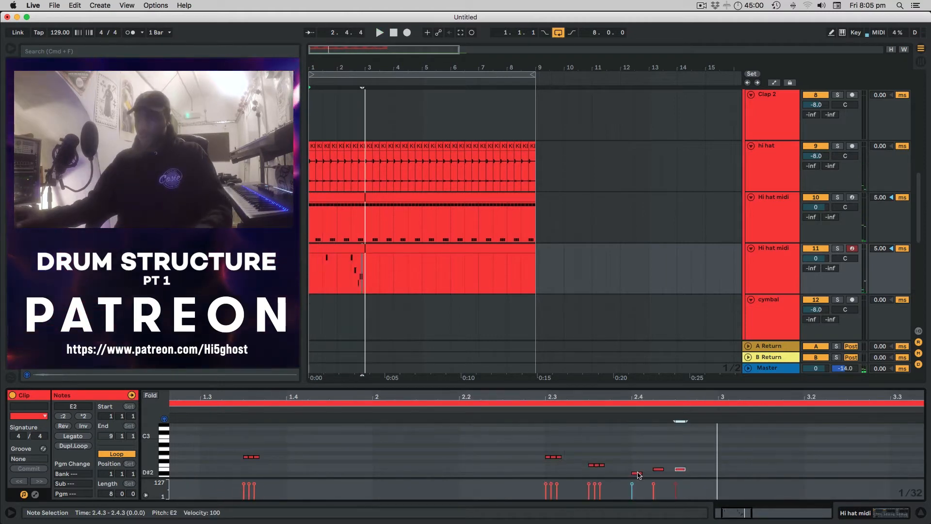
{"action": "left_click_drag", "start_coordinate": [639, 474], "coordinate": [650, 477]}
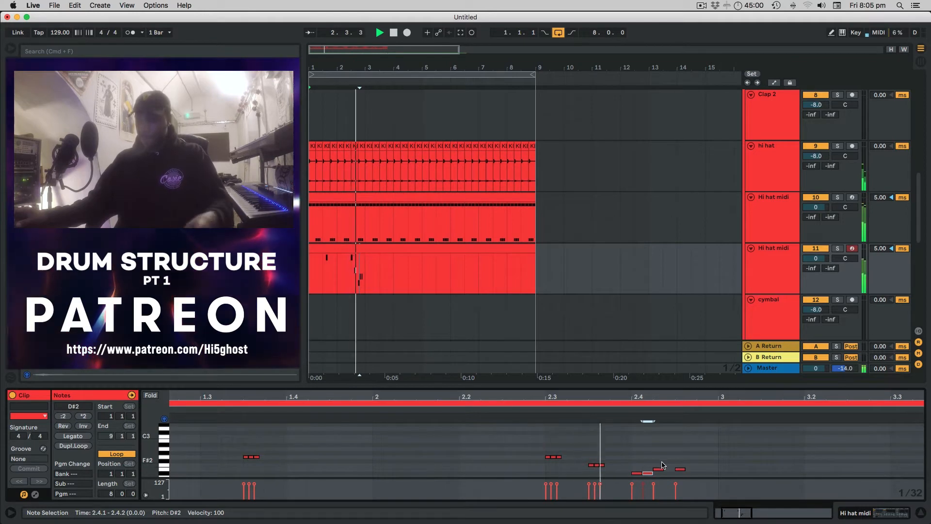
{"action": "left_click_drag", "start_coordinate": [681, 472], "coordinate": [702, 463]}
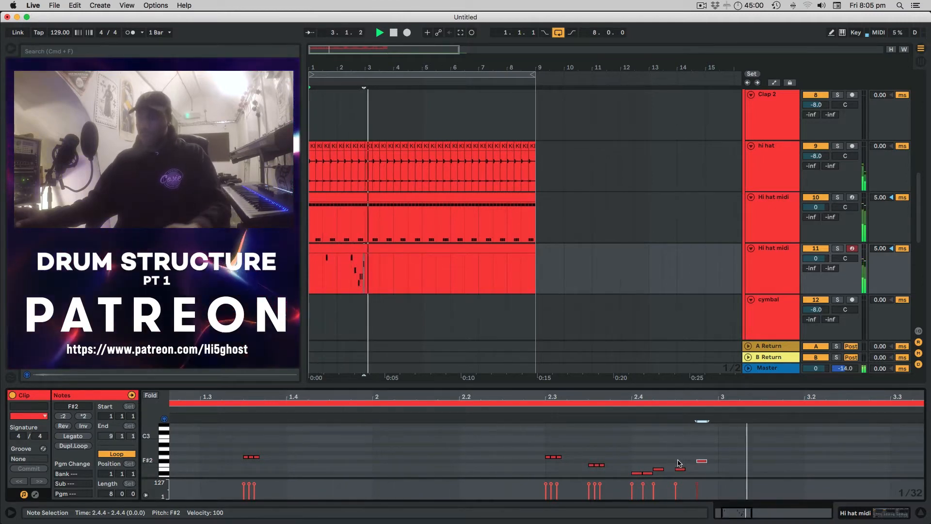
{"action": "key", "text": "space"}
{"action": "key", "text": "space"}
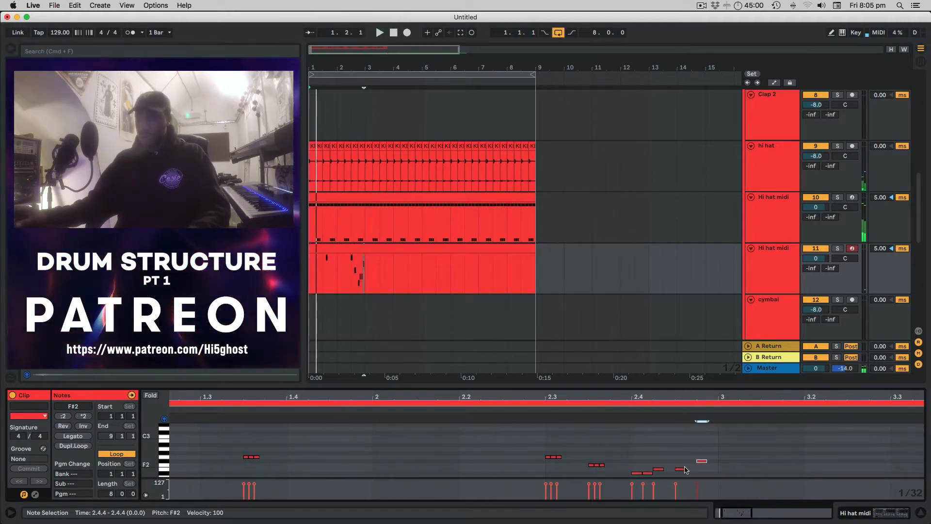
{"action": "scroll", "coordinate": [595, 452], "scroll_direction": "up", "scroll_amount": 3}
{"action": "scroll", "coordinate": [595, 452], "scroll_direction": "down", "scroll_amount": 8}
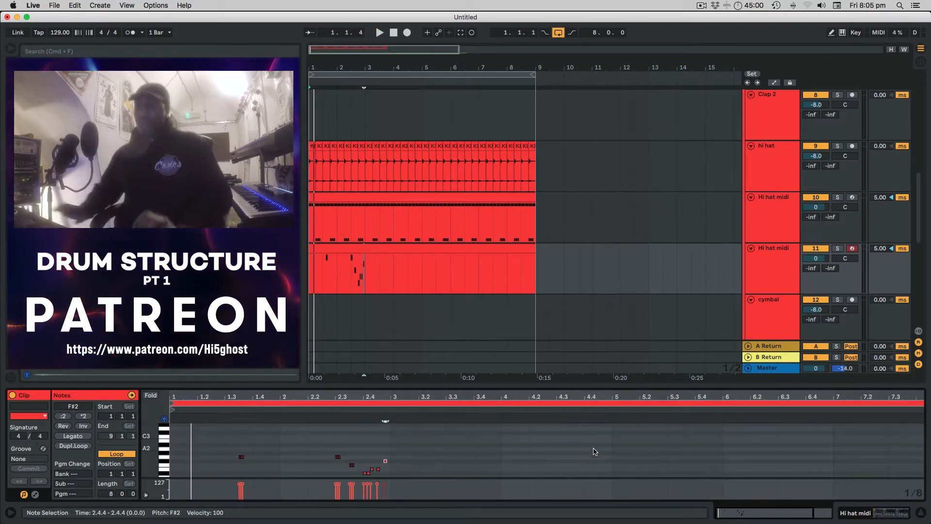
{"action": "key", "text": "space"}
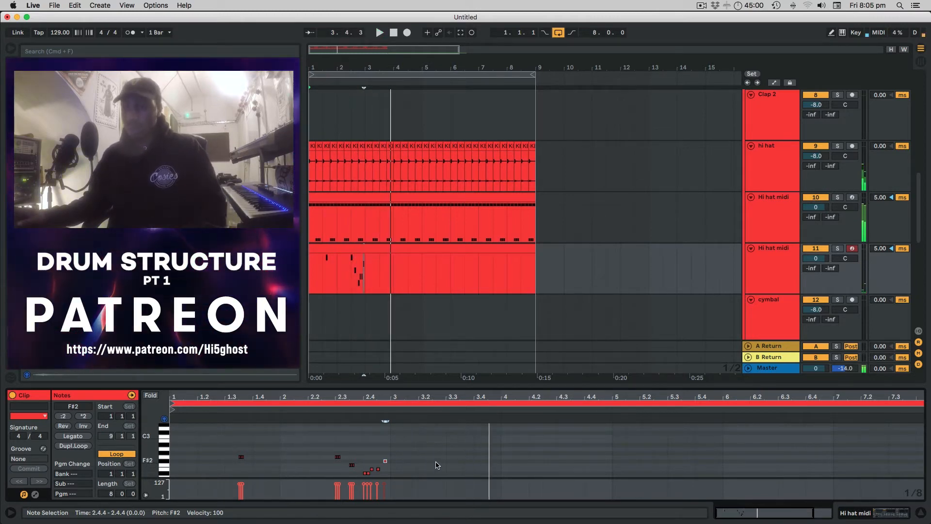
- Add sixteenth-spaced hi-hat notes from 3.4.1 to 4.1.2, using D#2 with E2 at 3.4.3 and 3.4.4
{"action": "scroll", "coordinate": [475, 459], "scroll_direction": "up", "scroll_amount": 5}
{"action": "double_click", "coordinate": [475, 456]}
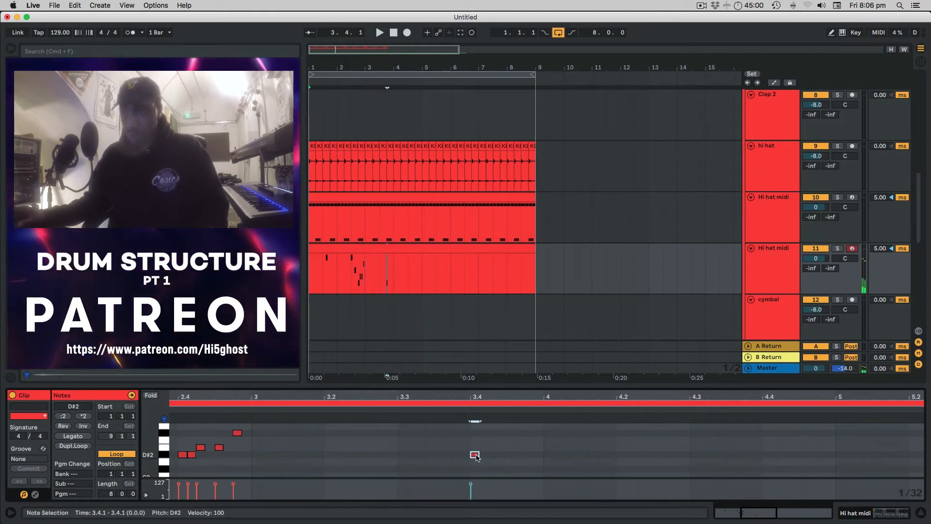
{"action": "left_click_drag", "start_coordinate": [475, 457], "coordinate": [488, 463]}
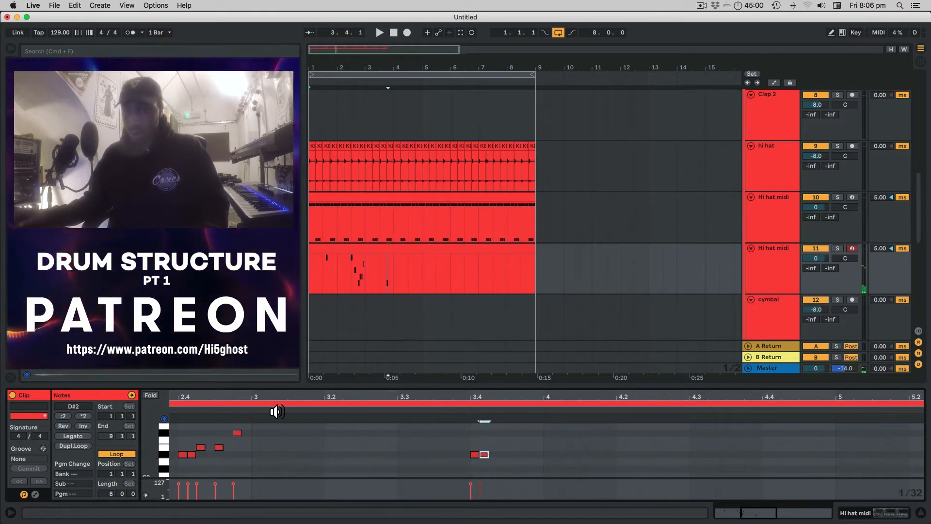
{"action": "double_click", "coordinate": [568, 457]}
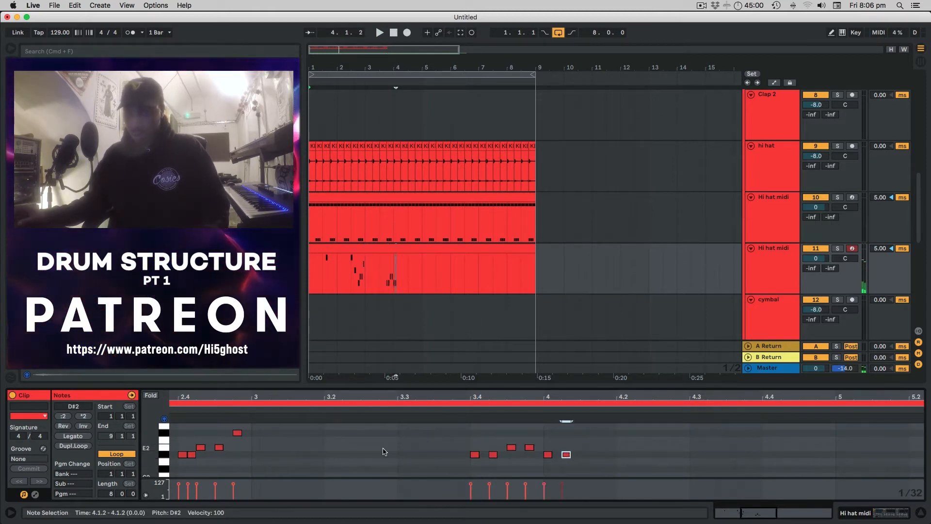
- Copy the three-note F2 roll from bar 2 to 4.1.1 and delete the D#2 note there
{"action": "scroll", "coordinate": [383, 449], "scroll_direction": "left", "scroll_amount": 5}
{"action": "left_click_drag", "start_coordinate": [317, 441], "coordinate": [297, 442]}
{"action": "left_click_drag", "start_coordinate": [540, 432], "coordinate": [700, 441]}
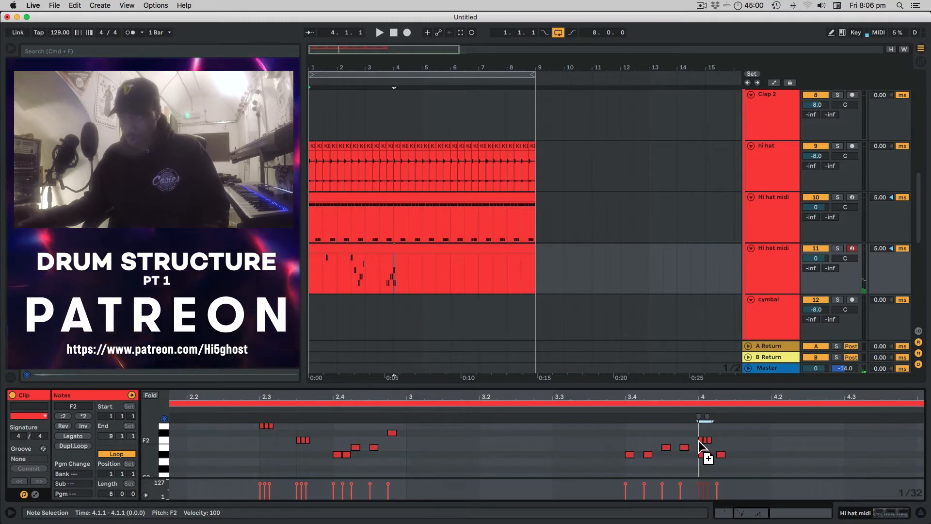
{"action": "left_click", "coordinate": [703, 455]}
{"action": "key", "text": "Delete"}
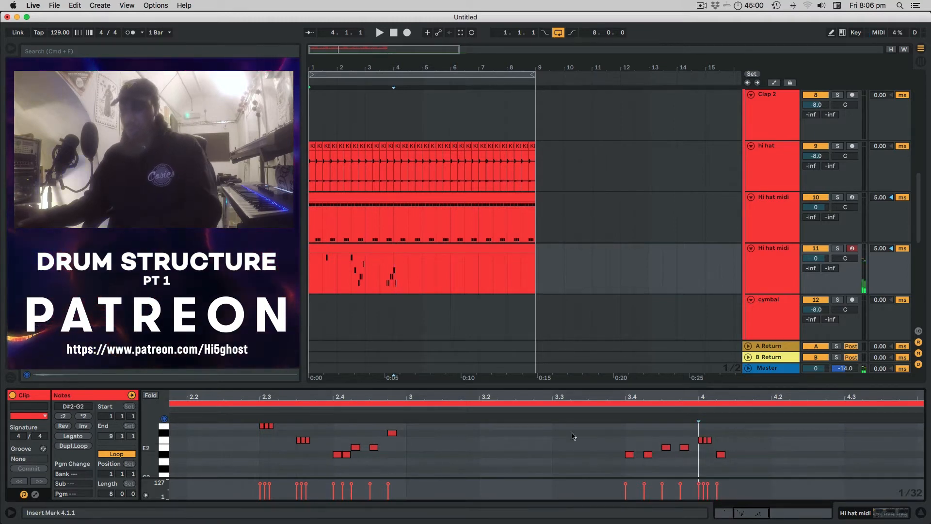
- Copy the D#2 roll to 4.3.3, place E2 notes at 4.4.1 and 4.4.2 and F2 at 4.4.3, and play the pattern
{"action": "left_click", "coordinate": [398, 413]}
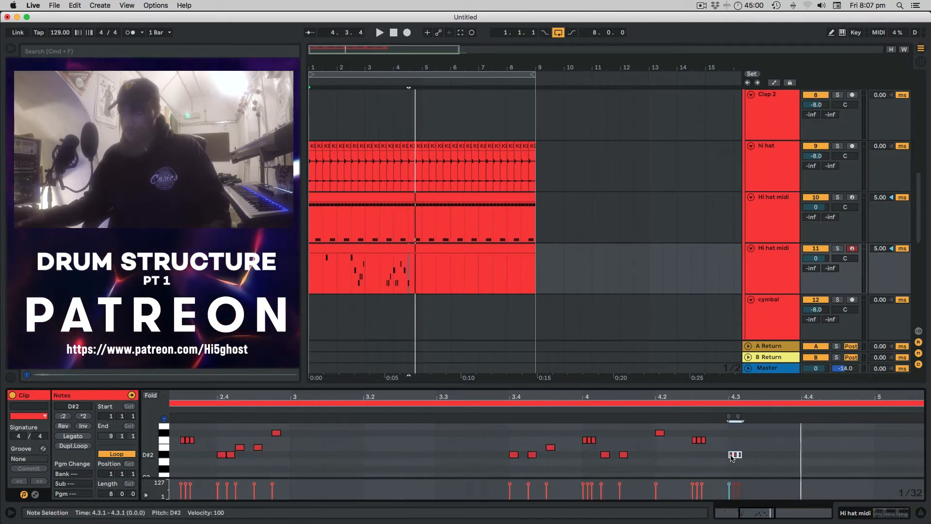
{"action": "left_click_drag", "start_coordinate": [733, 458], "coordinate": [771, 458]}
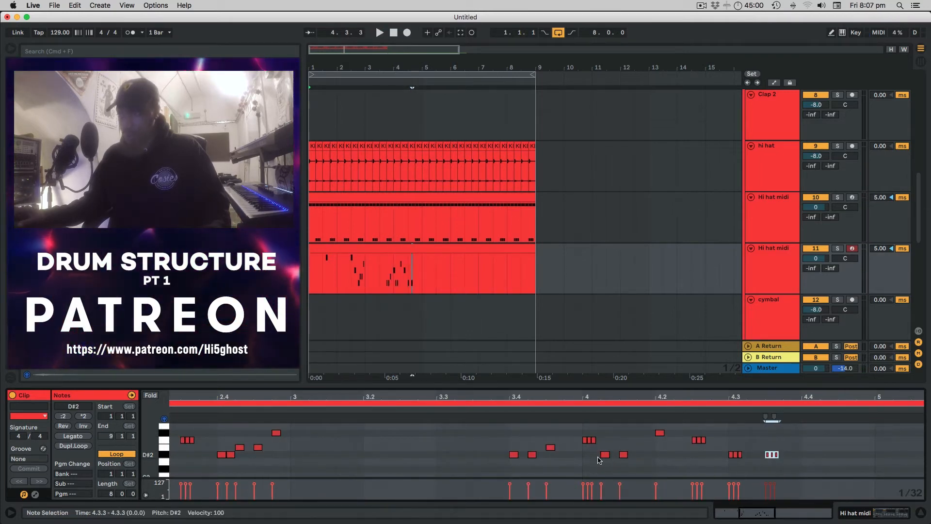
{"action": "left_click", "coordinate": [602, 457]}
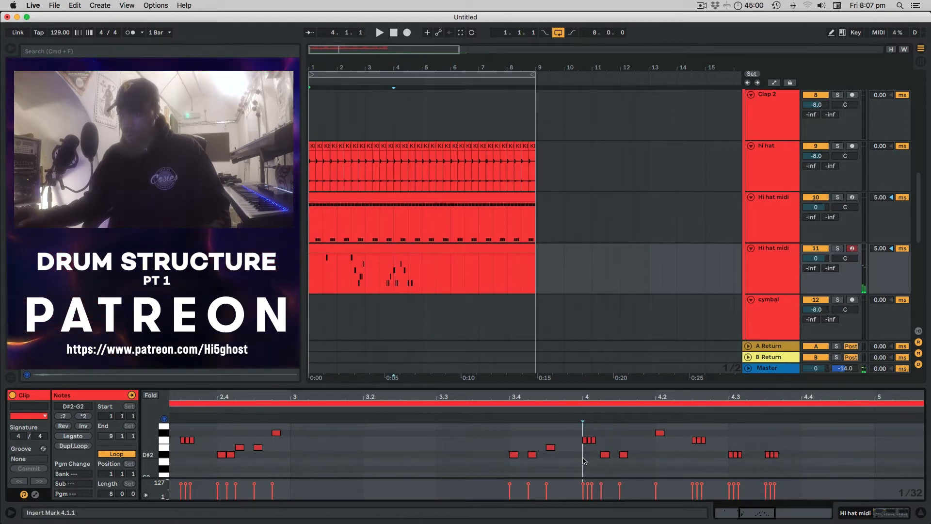
{"action": "left_click_drag", "start_coordinate": [562, 443], "coordinate": [810, 456]}
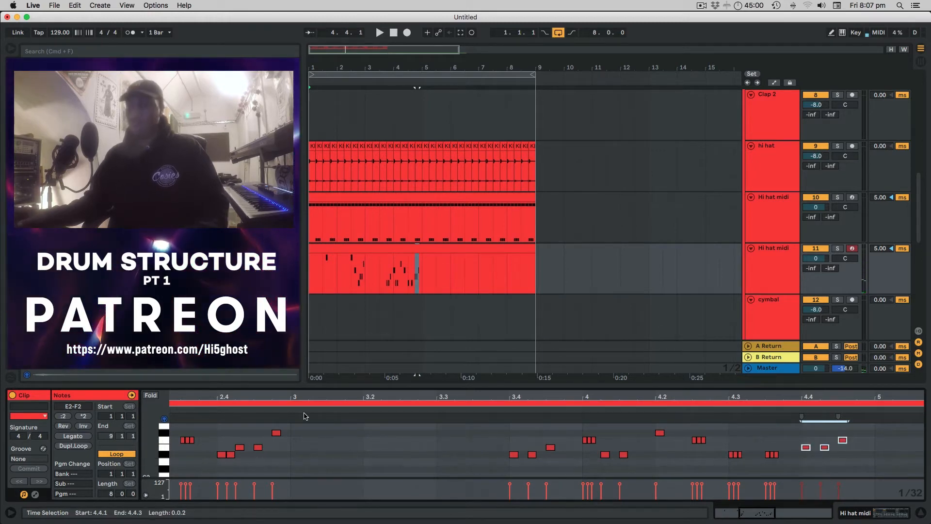
{"action": "left_click", "coordinate": [262, 415]}
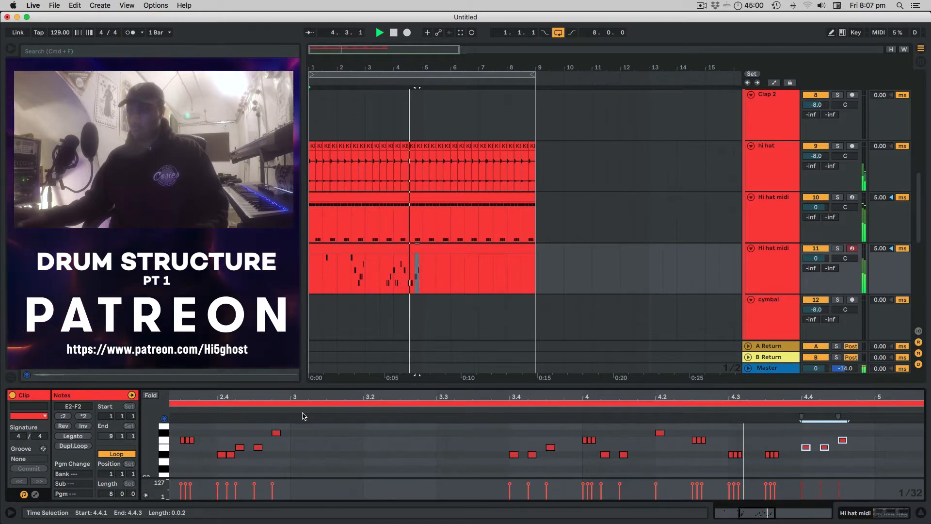
- Shorten the second Hi hat midi clip to four bars and duplicate it into bars 5 to 8
{"action": "left_click_drag", "start_coordinate": [535, 264], "coordinate": [429, 264]}
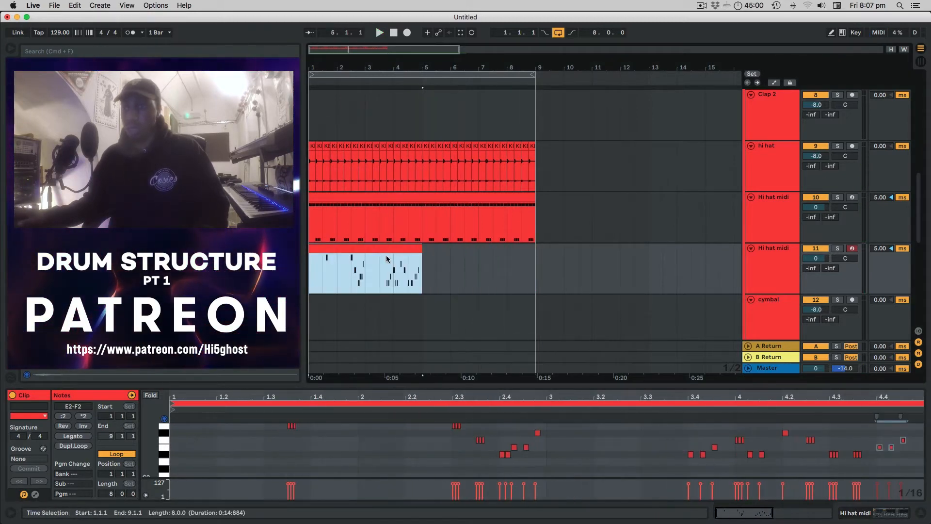
{"action": "key", "text": "super+d"}
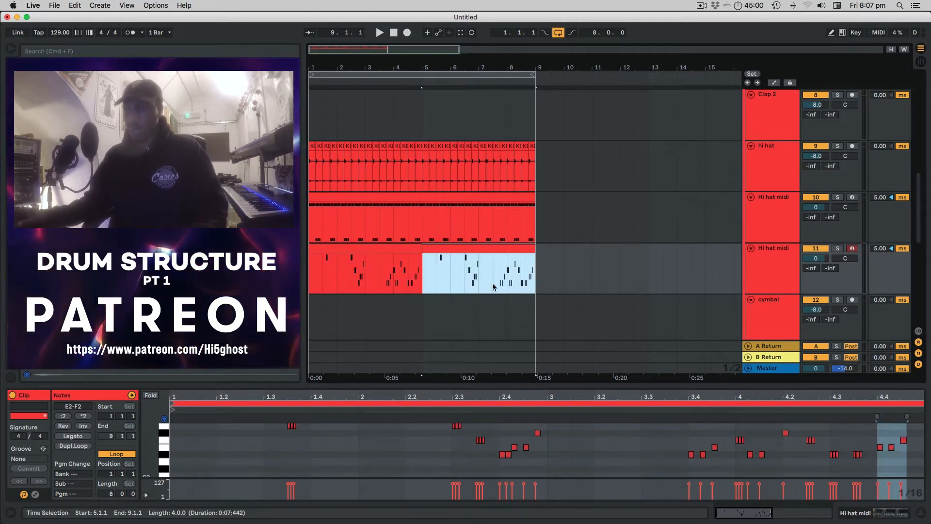
- Place G1 notes at 1.1.1, 1.2.1 and 1.2.2 in the first four-bar Hi hat midi clip, checking them with playback
{"action": "left_click", "coordinate": [360, 245]}
{"action": "double_click", "coordinate": [173, 462]}
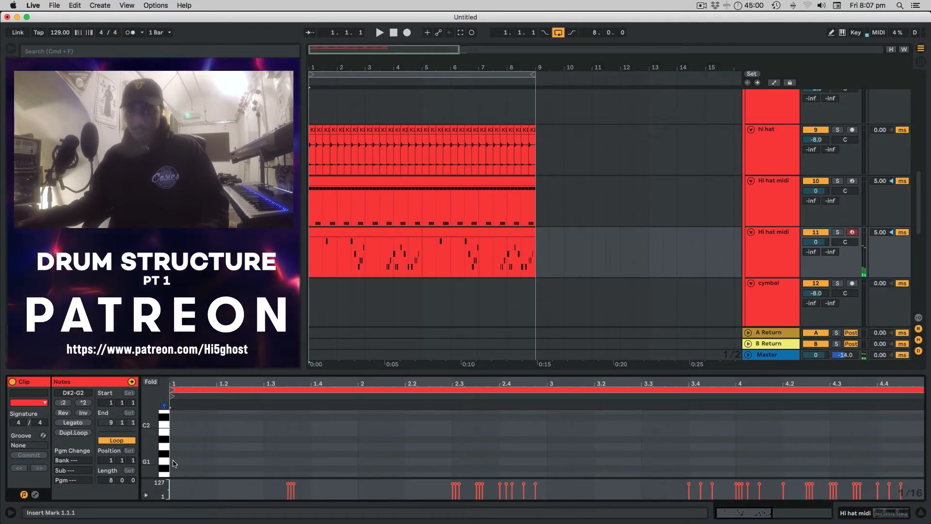
{"action": "key", "text": "space"}
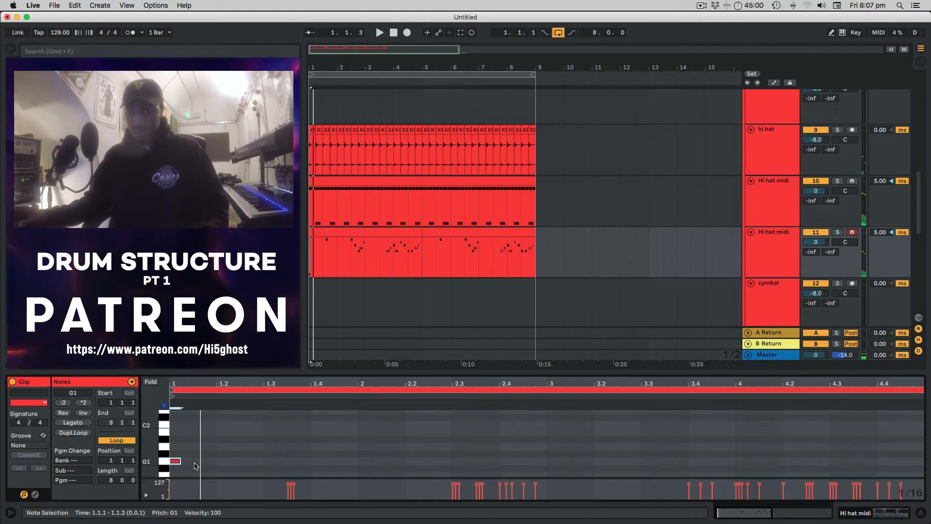
{"action": "key", "text": "space"}
{"action": "double_click", "coordinate": [200, 462]}
{"action": "left_click", "coordinate": [208, 462]}
{"action": "double_click", "coordinate": [210, 462]}
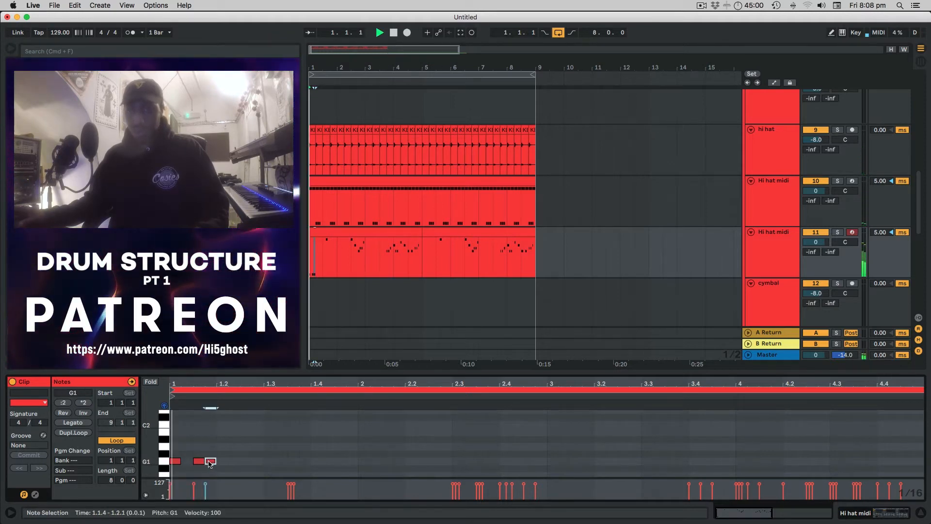
{"action": "key", "text": "space"}
{"action": "left_click_drag", "start_coordinate": [227, 463], "coordinate": [235, 464]}
{"action": "key", "text": "space"}
{"action": "key", "text": "space"}
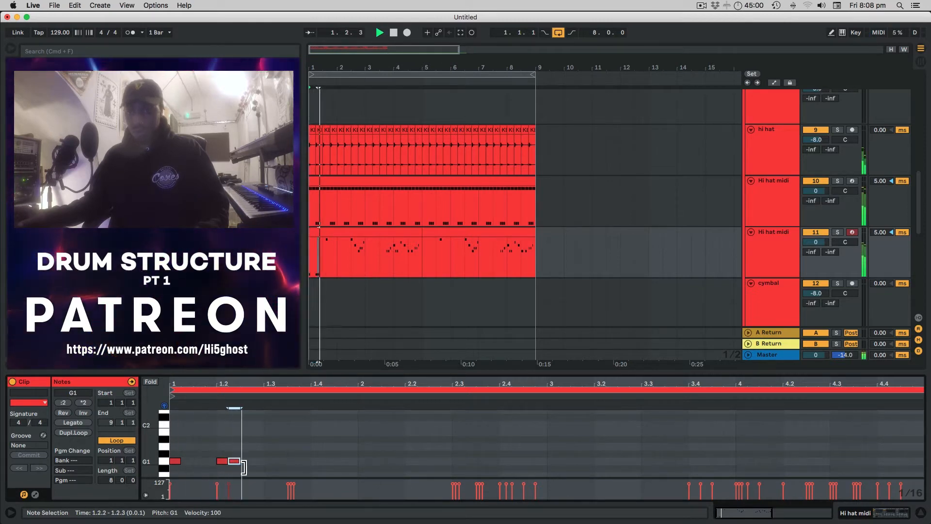
- Duplicate the three G1 notes to 1.3.1 and transpose all six notes down to C1, checking them with playback
{"action": "left_click_drag", "start_coordinate": [245, 467], "coordinate": [172, 458]}
{"action": "key", "text": "super+d"}
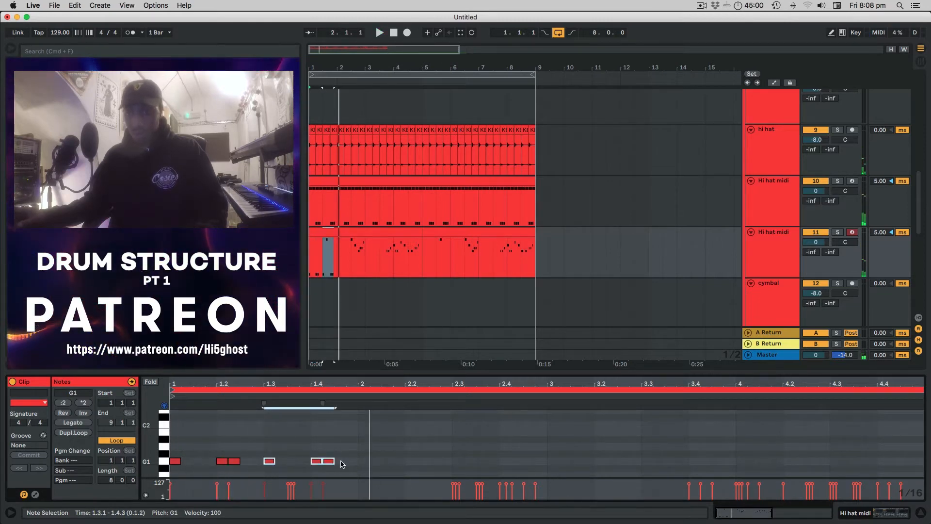
{"action": "left_click_drag", "start_coordinate": [351, 462], "coordinate": [187, 466]}
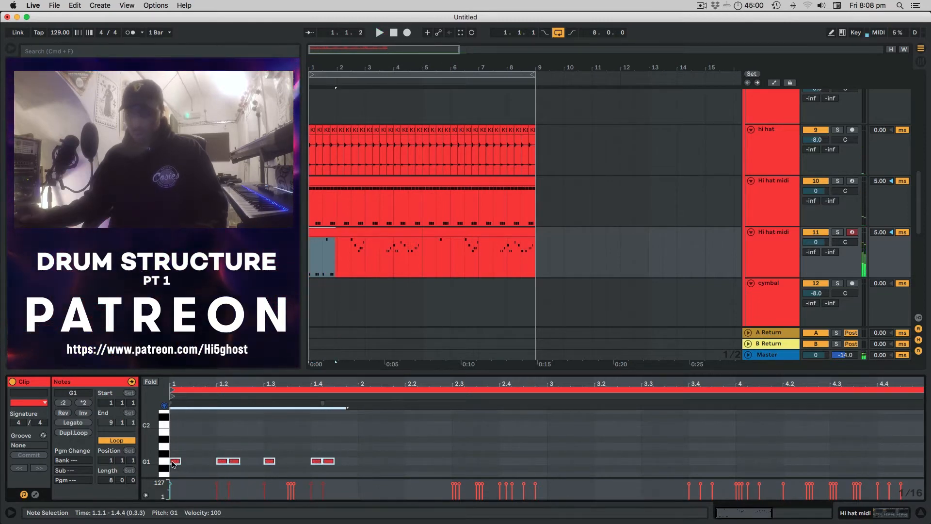
{"action": "key", "text": "Down"}
{"action": "key", "text": "Down"}
{"action": "key", "text": "Down"}
{"action": "key", "text": "Down"}
{"action": "key", "text": "Down"}
{"action": "key", "text": "Down"}
{"action": "key", "text": "space"}
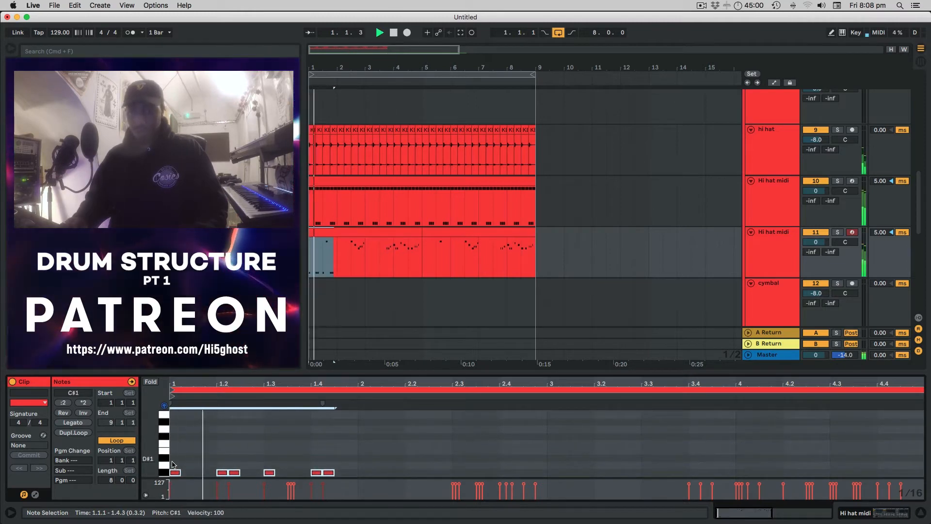
{"action": "key", "text": "Down"}
{"action": "key", "text": "space"}
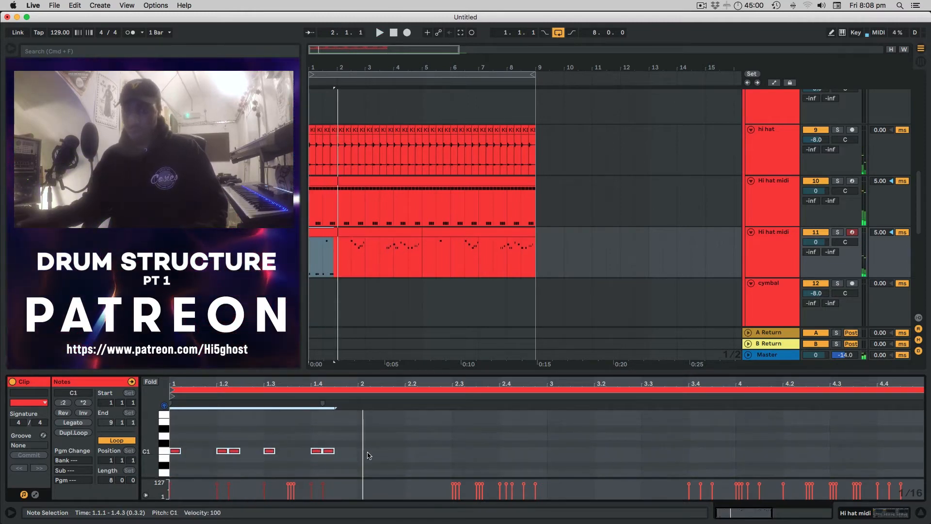
- Raise the C1 note pairs at 1.2.1 and 1.4.1 to D1, try an extra note at 1.4.4 and delete it
{"action": "double_click", "coordinate": [359, 451]}
{"action": "left_click_drag", "start_coordinate": [203, 437], "coordinate": [246, 460]}
{"action": "key", "text": "Up"}
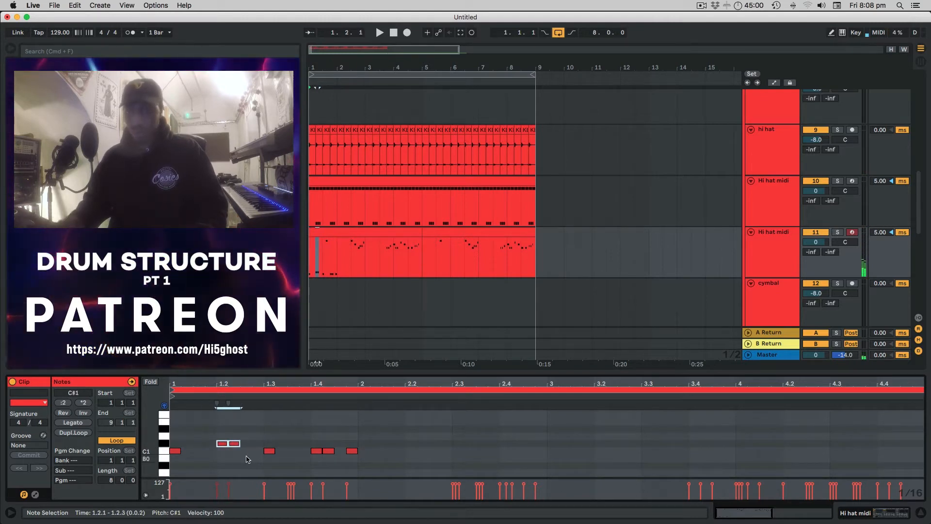
{"action": "key", "text": "Up"}
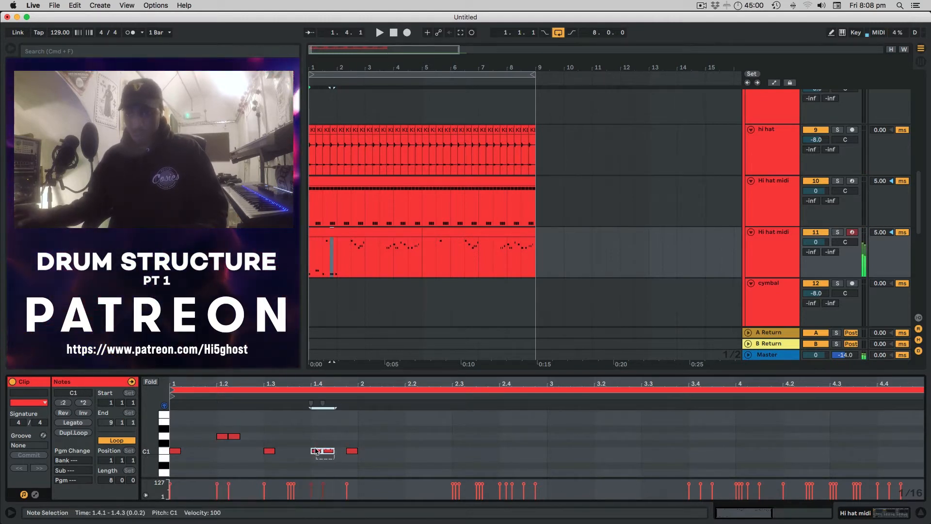
{"action": "key", "text": "Up"}
{"action": "key", "text": "Up"}
{"action": "left_click", "coordinate": [277, 455]}
{"action": "left_click", "coordinate": [353, 453]}
{"action": "key", "text": "Delete"}
{"action": "key", "text": "space"}
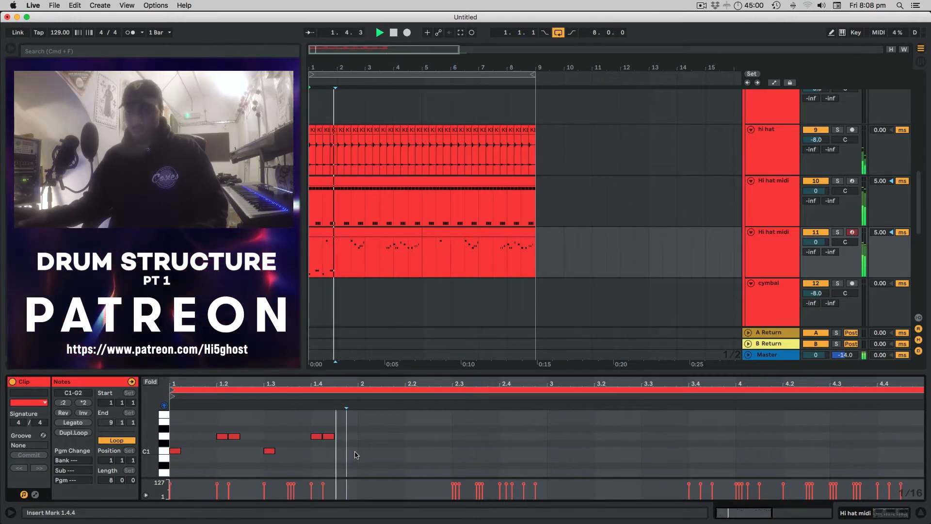
- Remove the D1 note at 1.2.2 and duplicate the bar 1 pattern of C1 and D1 notes into bar 2
{"action": "left_click_drag", "start_coordinate": [234, 436], "coordinate": [292, 438]}
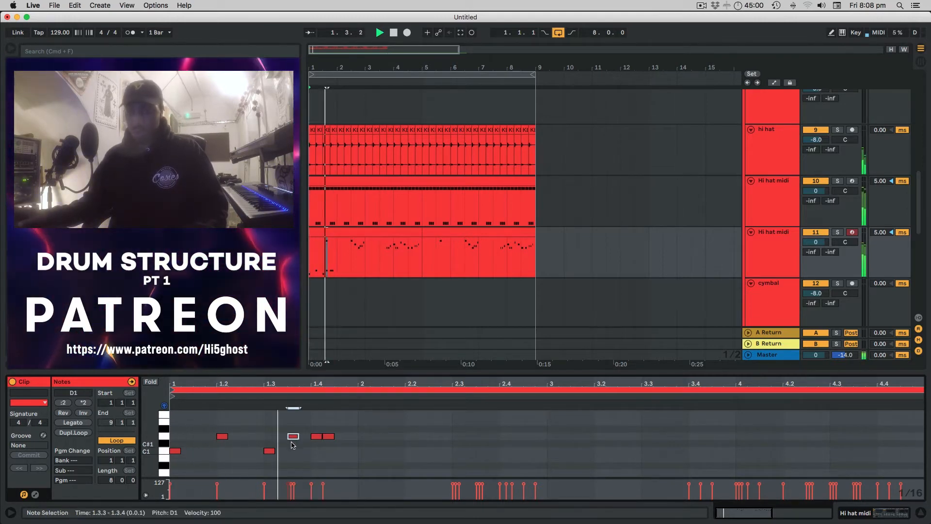
{"action": "double_click", "coordinate": [292, 436]}
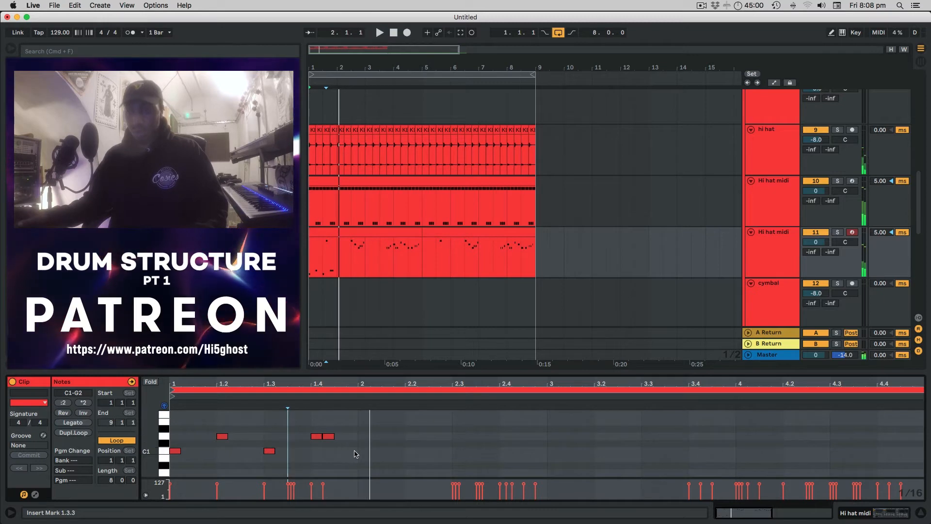
{"action": "left_click_drag", "start_coordinate": [358, 453], "coordinate": [177, 434]}
{"action": "key", "text": "super+d"}
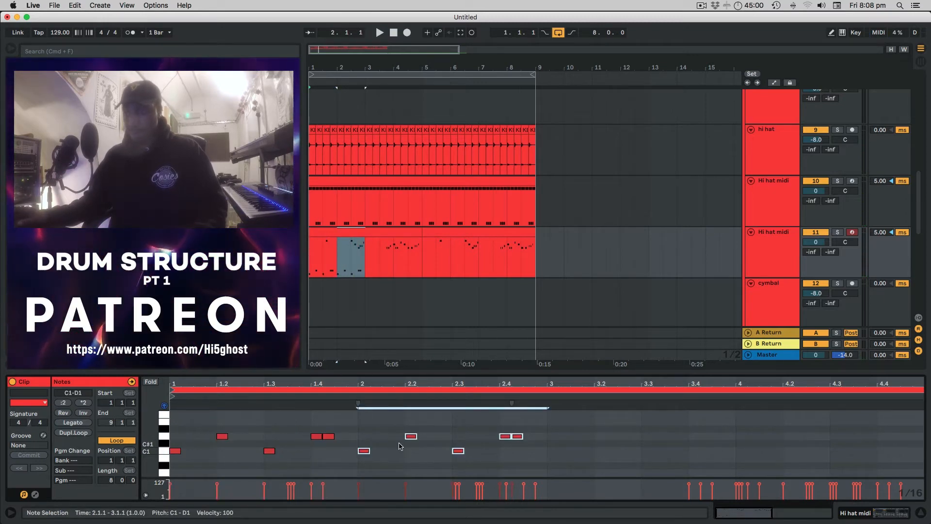
- Try the two-bar C1 and D1 pattern four semitones higher with playback and move it back down
{"action": "left_click_drag", "start_coordinate": [546, 455], "coordinate": [176, 433]}
{"action": "key", "text": "Up"}
{"action": "key", "text": "Up"}
{"action": "key", "text": "Up"}
{"action": "key", "text": "Up"}
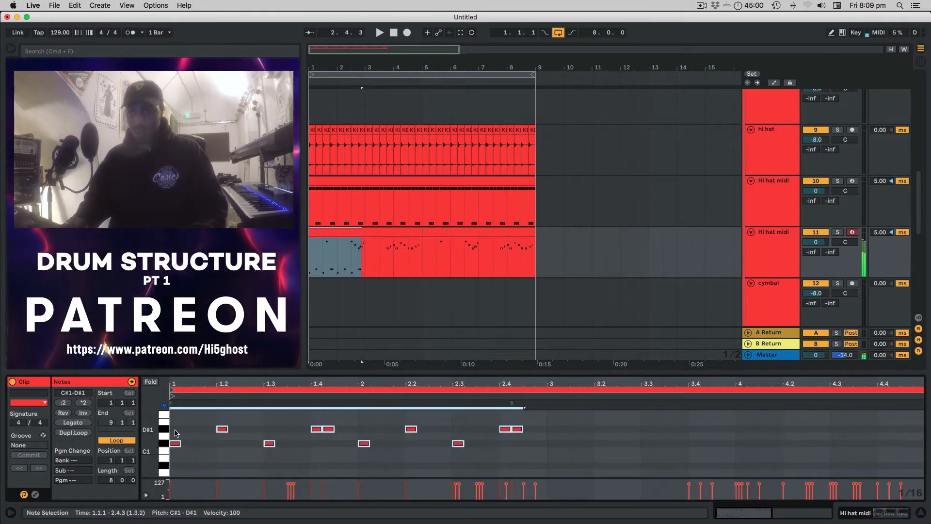
{"action": "key", "text": "space"}
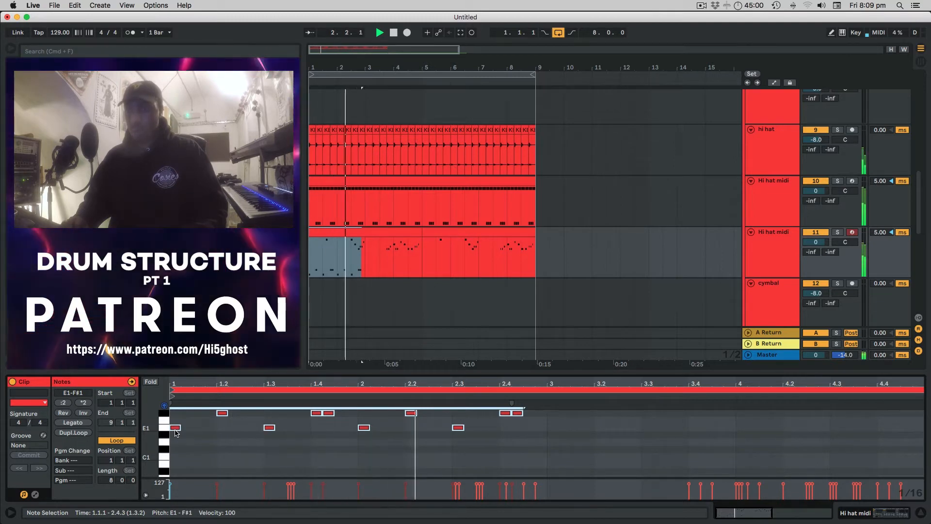
{"action": "key", "text": "Down"}
{"action": "key", "text": "Down"}
{"action": "key", "text": "Down"}
{"action": "key", "text": "Down"}
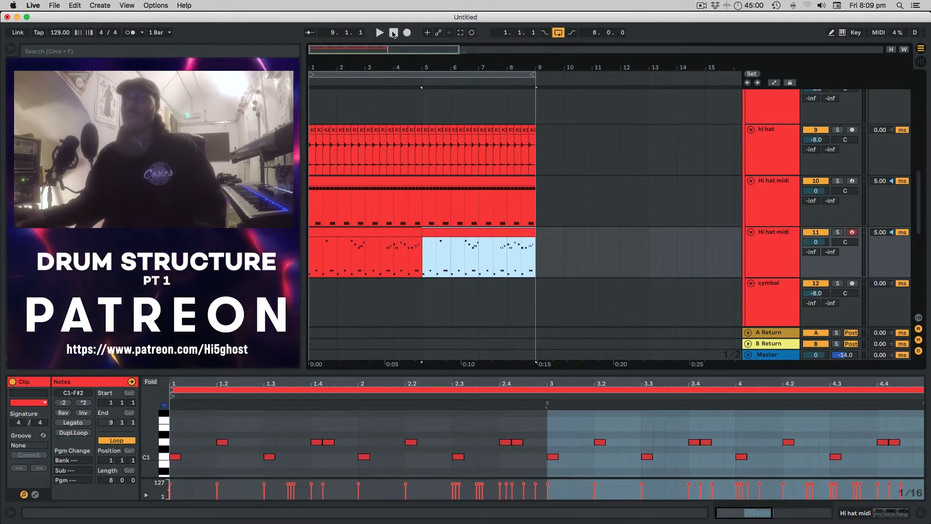
- Play the arrangement from the start and review the kick, snare and hi-hat tracks while it runs
{"action": "left_click", "coordinate": [393, 33]}
{"action": "key", "text": "space"}
{"action": "scroll", "coordinate": [455, 248], "scroll_direction": "up", "scroll_amount": 2}
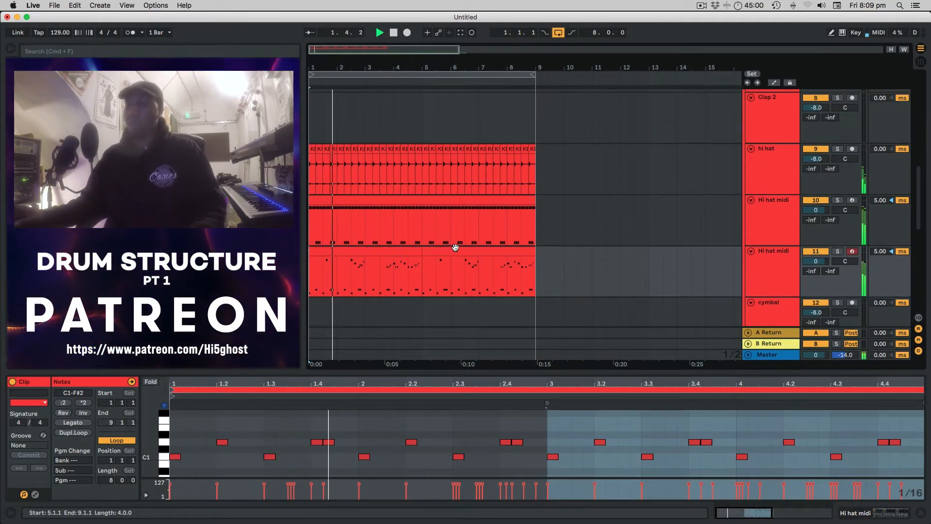
{"action": "scroll", "coordinate": [455, 250], "scroll_direction": "up", "scroll_amount": 6}
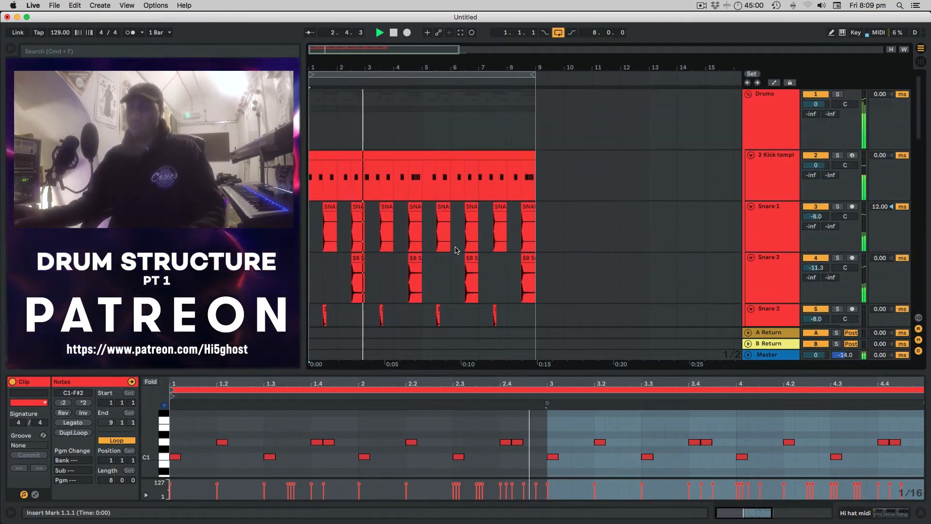
{"action": "scroll", "coordinate": [455, 250], "scroll_direction": "down", "scroll_amount": 10}
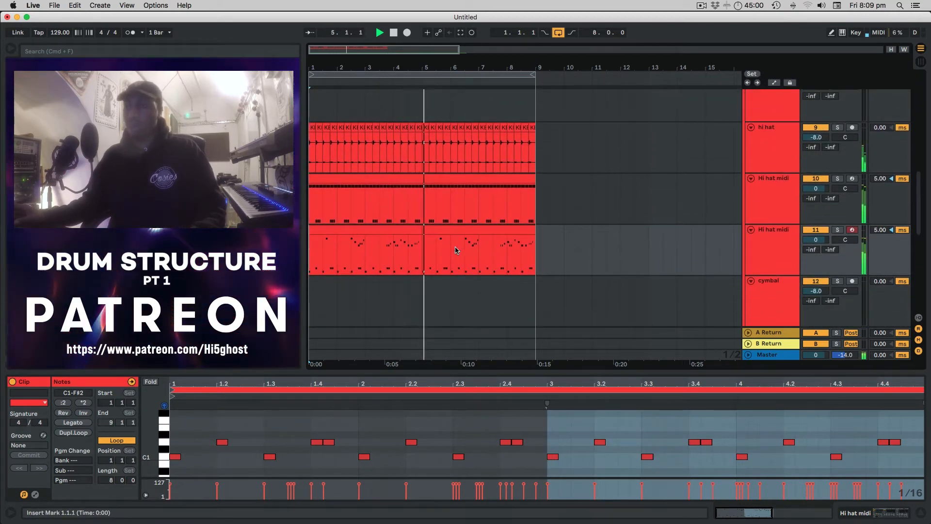
{"action": "scroll", "coordinate": [455, 250], "scroll_direction": "up", "scroll_amount": 2}
{"action": "scroll", "coordinate": [455, 250], "scroll_direction": "up", "scroll_amount": 8}
{"action": "scroll", "coordinate": [455, 251], "scroll_direction": "down", "scroll_amount": 7}
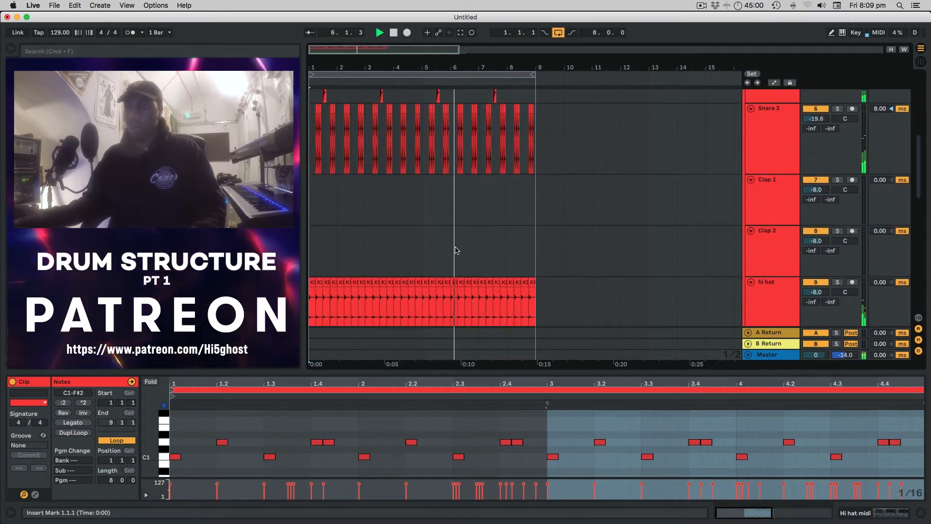
{"action": "scroll", "coordinate": [456, 251], "scroll_direction": "up", "scroll_amount": 8}
{"action": "key", "text": "space"}
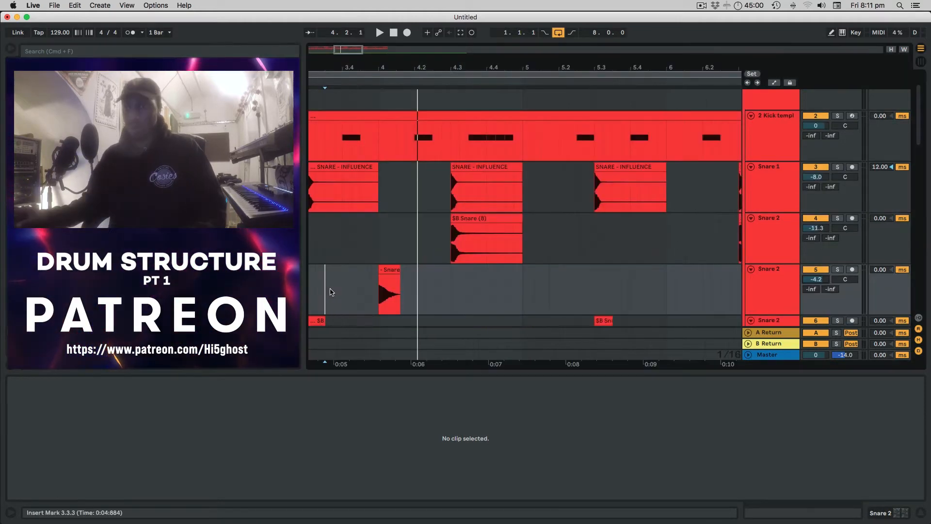
- Transpose the Snare 3 clip at 4.1.1 to -12 st, comparing the sound with playback
{"action": "left_click", "coordinate": [331, 291]}
{"action": "key", "text": "space"}
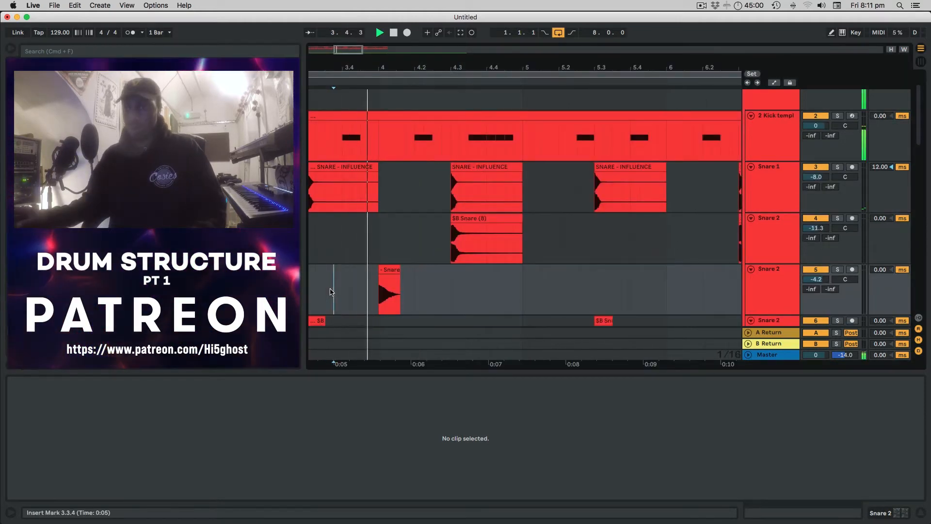
{"action": "key", "text": "space"}
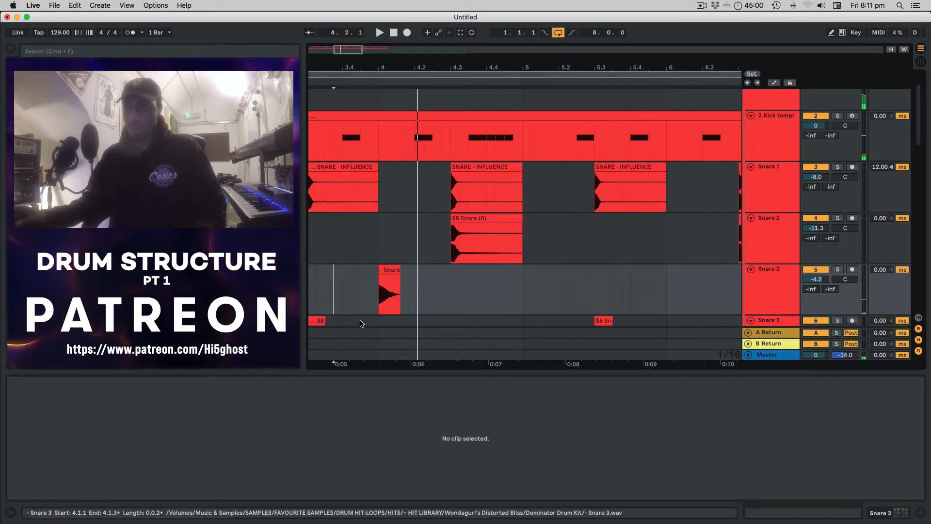
{"action": "left_click", "coordinate": [389, 272]}
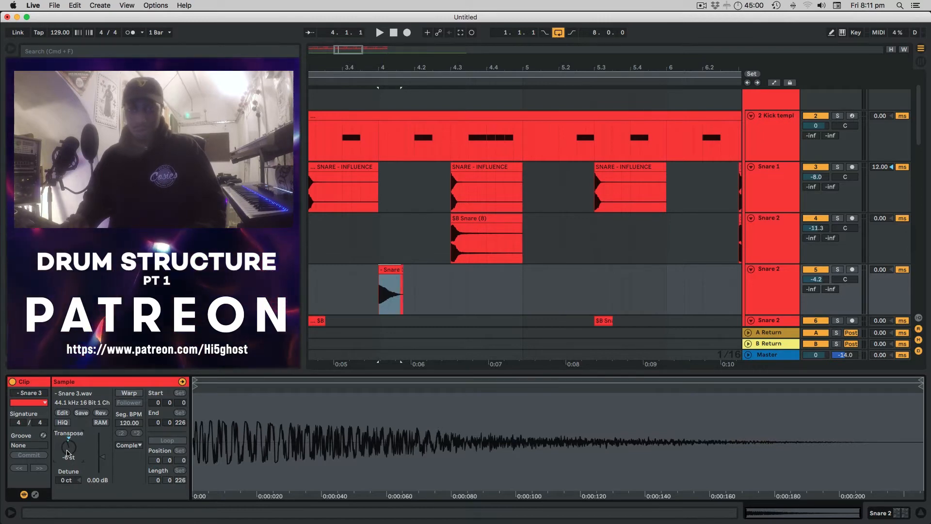
{"action": "key", "text": "space"}
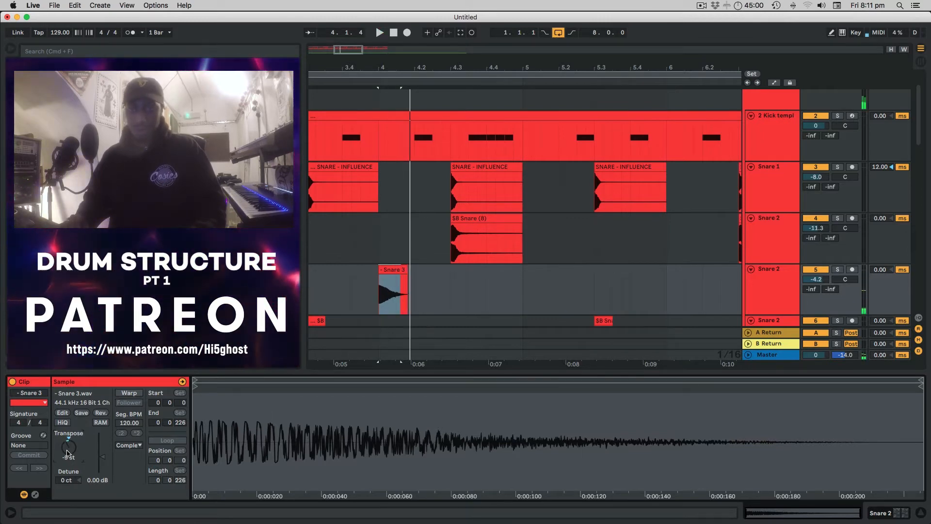
{"action": "key", "text": "space"}
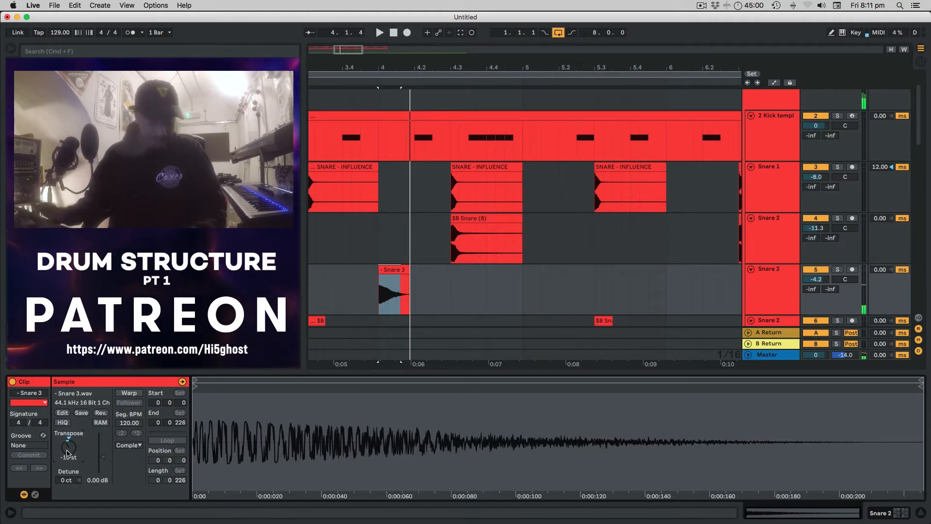
{"action": "key", "text": "Down"}
{"action": "key", "text": "Down"}
{"action": "key", "text": "space"}
{"action": "key", "text": "space"}
{"action": "key", "text": "space"}
{"action": "key", "text": "space"}
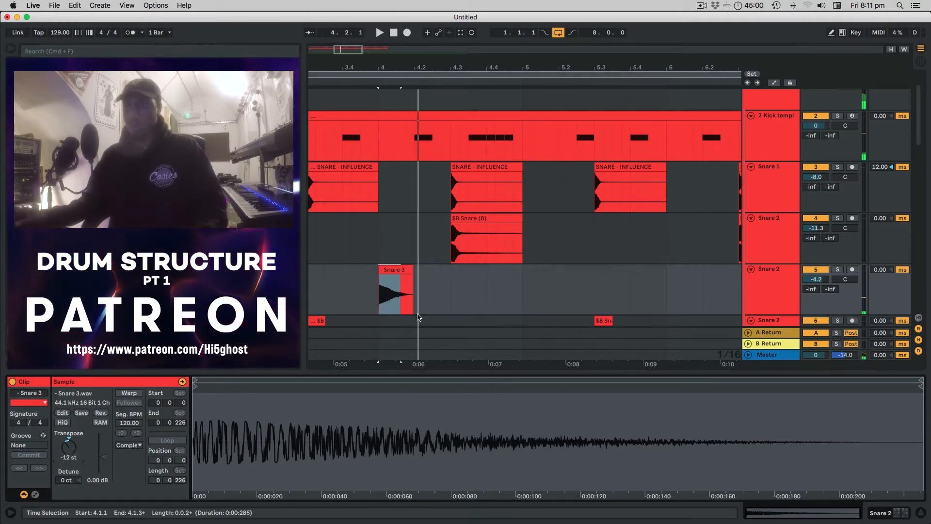
- Play from 2.1.1 and duplicate the first four bars of the Snare 2 track holding the Snare 3 hit into bars 5 to 8
{"action": "scroll", "coordinate": [418, 317], "scroll_direction": "up", "scroll_amount": 3}
{"action": "scroll", "coordinate": [420, 315], "scroll_direction": "down", "scroll_amount": 10}
{"action": "left_click", "coordinate": [435, 292]}
{"action": "left_click", "coordinate": [337, 282]}
{"action": "key", "text": "space"}
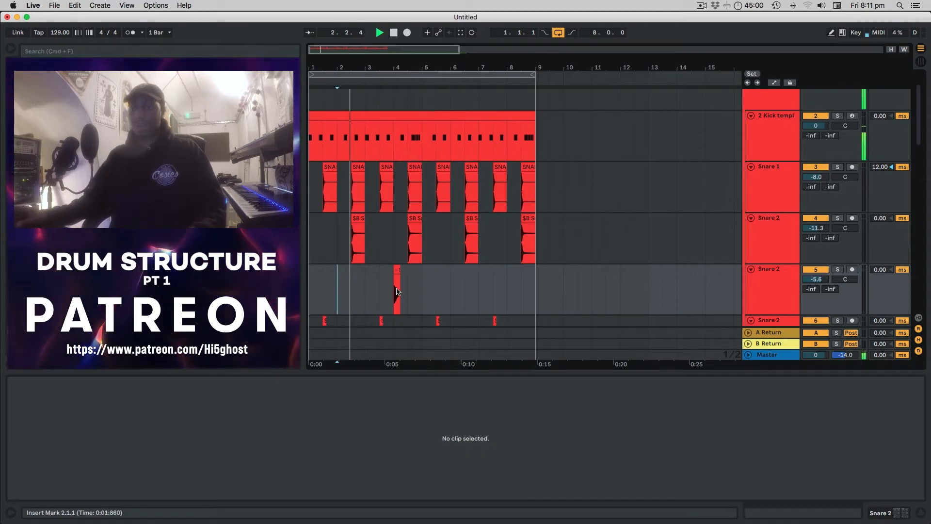
{"action": "left_click_drag", "start_coordinate": [422, 293], "coordinate": [301, 299]}
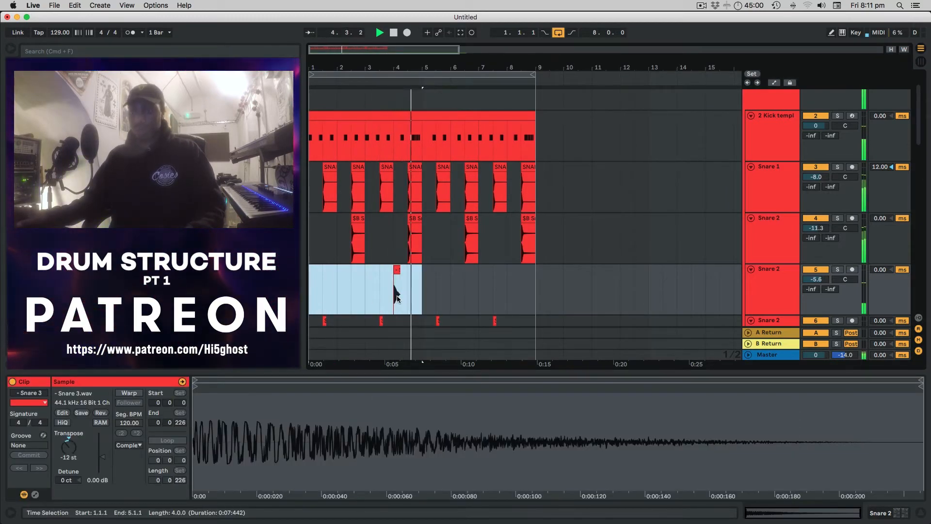
{"action": "key", "text": "super+d"}
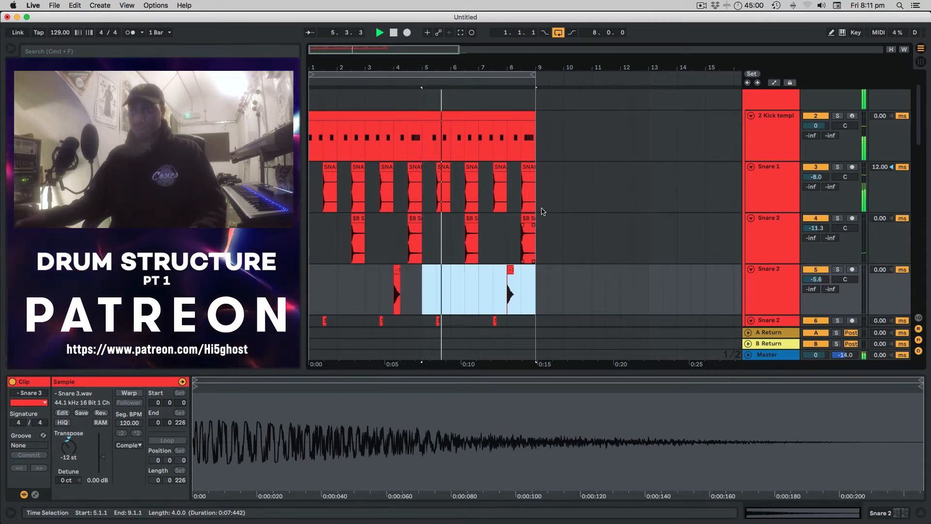
- Duplicate the Snare 1 track and select the copied clips across the eight bars
{"action": "left_click", "coordinate": [769, 182]}
{"action": "key", "text": "super+d"}
{"action": "left_click_drag", "start_coordinate": [533, 230], "coordinate": [314, 235]}
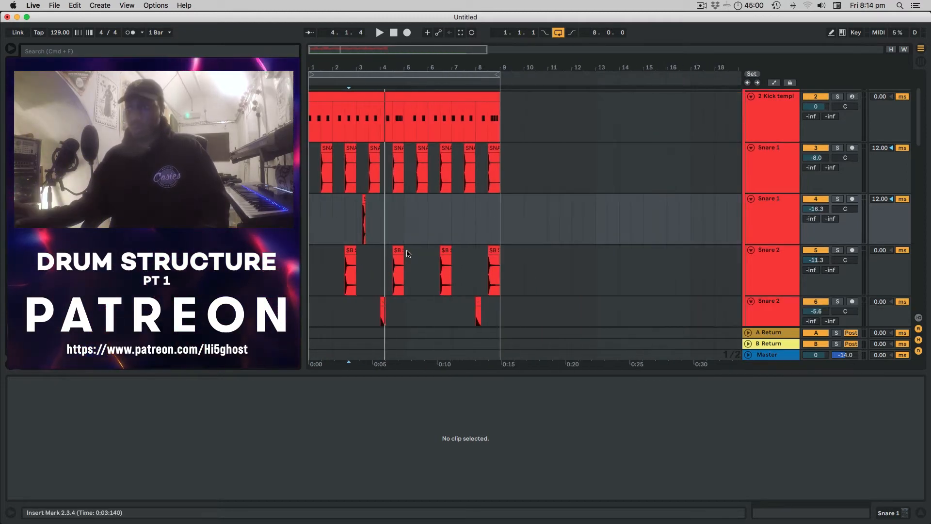
- Set the volume of the Loop 1 track holding the Stomp clip to -13.7 dB, checking it with playback
{"action": "scroll", "coordinate": [409, 244], "scroll_direction": "up", "scroll_amount": 1}
{"action": "scroll", "coordinate": [387, 219], "scroll_direction": "down", "scroll_amount": 10}
{"action": "left_click_drag", "start_coordinate": [203, 228], "coordinate": [342, 274]}
{"action": "scroll", "coordinate": [374, 280], "scroll_direction": "left", "scroll_amount": 1}
{"action": "left_click_drag", "start_coordinate": [371, 239], "coordinate": [331, 246]}
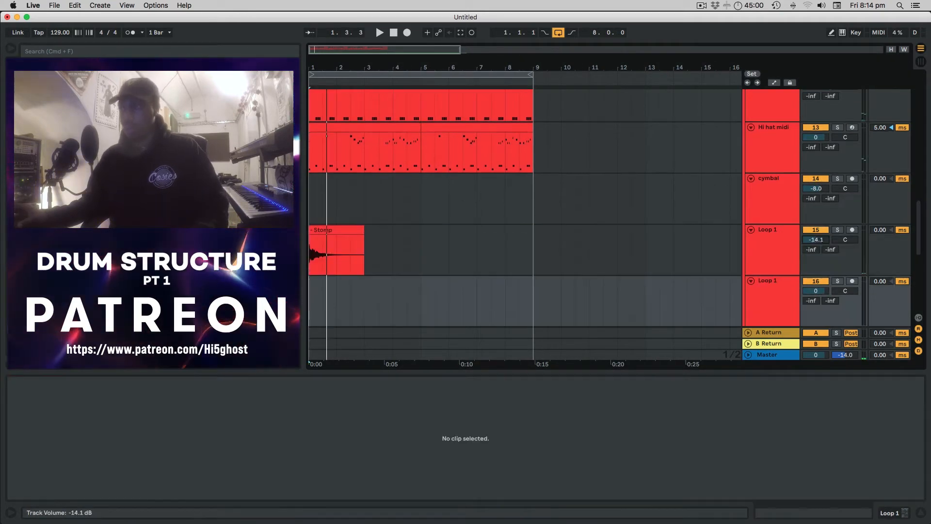
{"action": "key", "text": "space"}
{"action": "key", "text": "space"}
{"action": "key", "text": "space"}
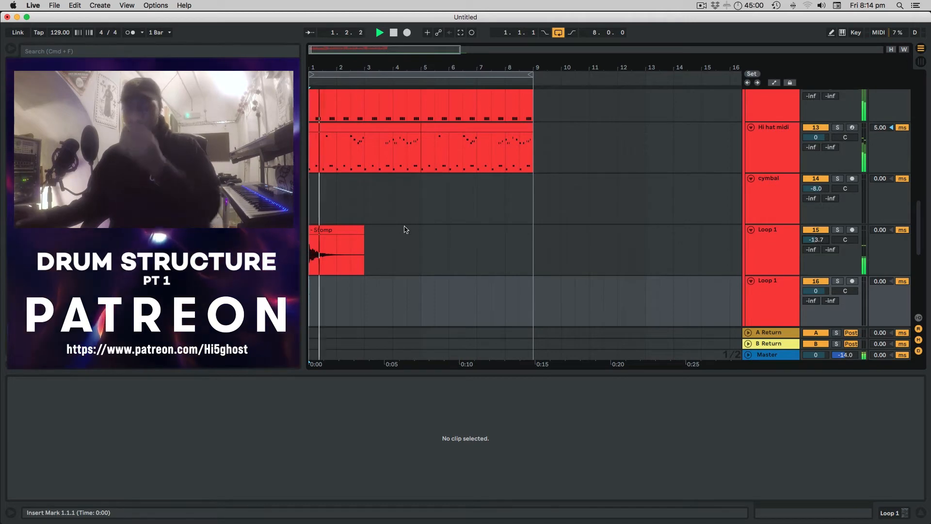
- Copy the Stomp clip on the Loop 1 track to 5.1.1 and lower the copy's transposition
{"action": "scroll", "coordinate": [433, 233], "scroll_direction": "up", "scroll_amount": 1}
{"action": "scroll", "coordinate": [433, 235], "scroll_direction": "down", "scroll_amount": 1}
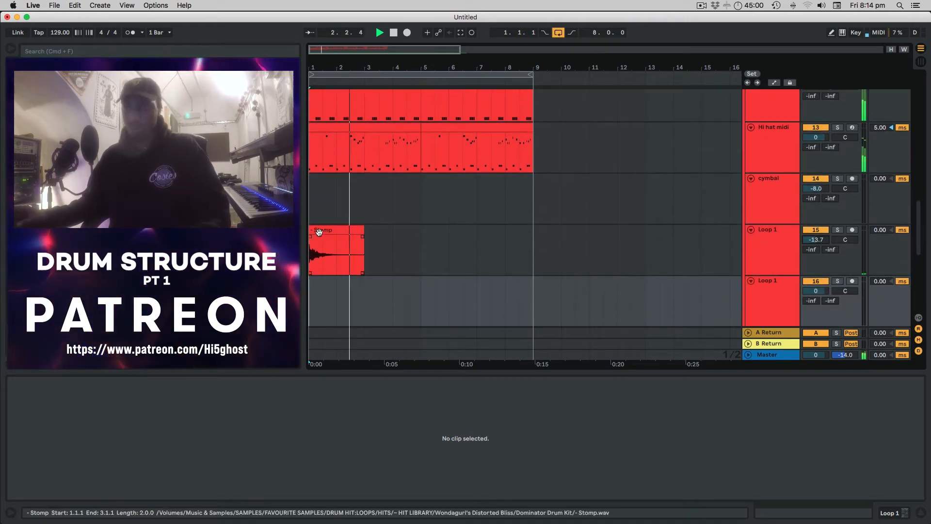
{"action": "left_click_drag", "start_coordinate": [320, 239], "coordinate": [432, 238]}
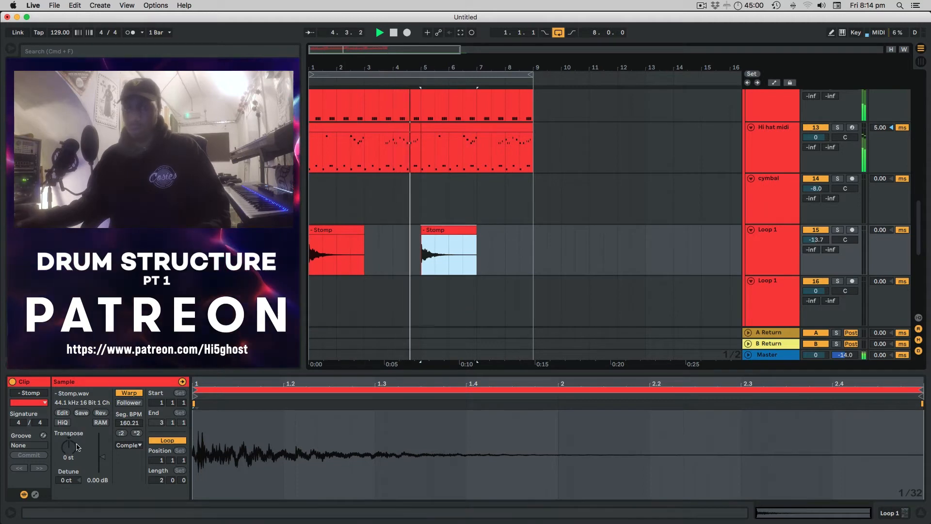
{"action": "left_click_drag", "start_coordinate": [70, 447], "coordinate": [71, 460]}
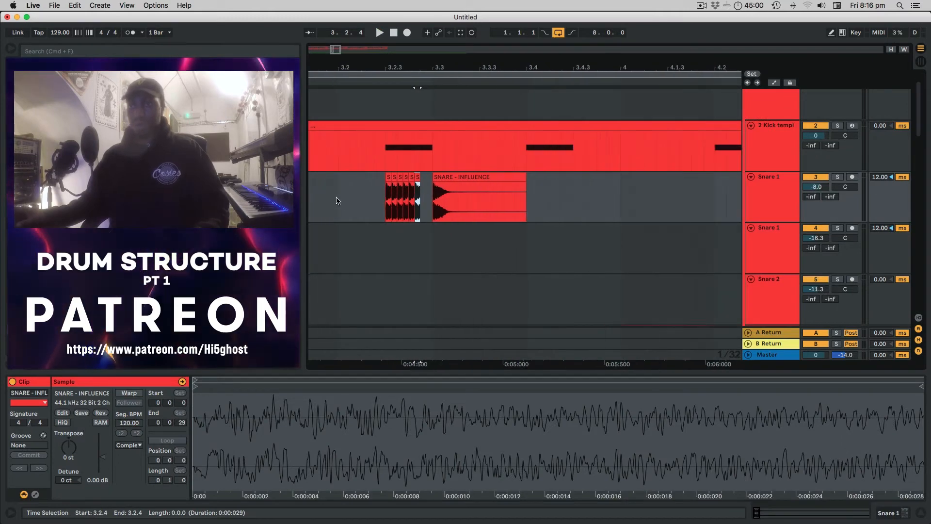
- Play the rapid snare roll at 3.2.3 on the Snare 1 track from 3.2.1
{"action": "left_click", "coordinate": [338, 200]}
{"action": "key", "text": "space"}
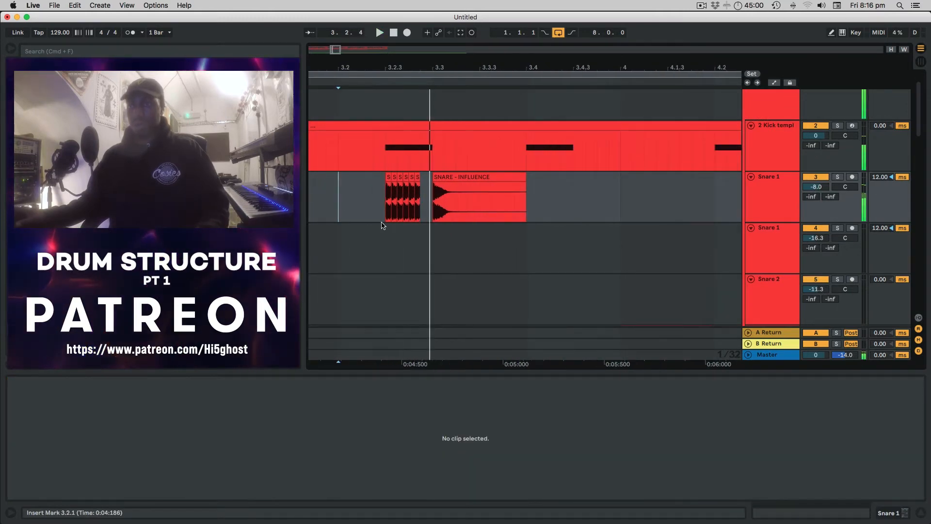
{"action": "key", "text": "space"}
{"action": "key", "text": "space"}
{"action": "scroll", "coordinate": [406, 232], "scroll_direction": "up", "scroll_amount": 1}
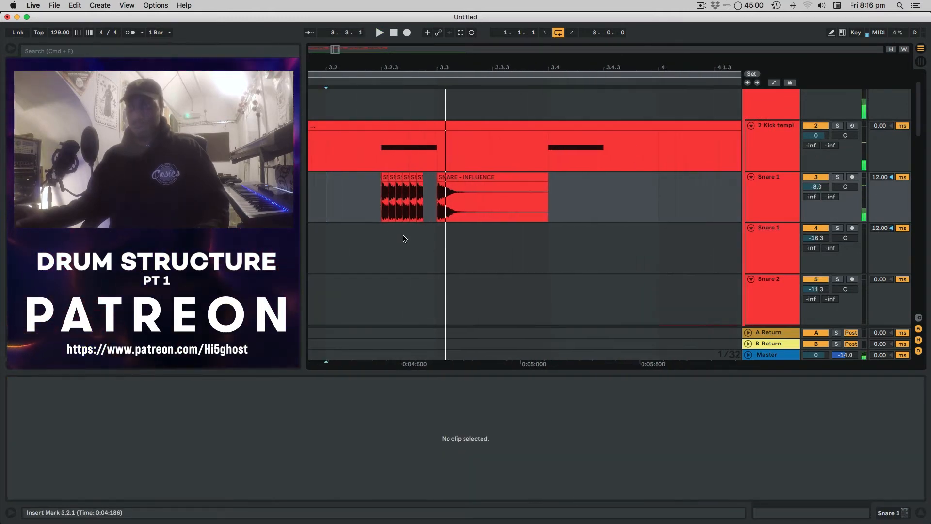
- Move the snare roll at 3.2.3 down to the second Snare 1 track and consolidate 3.2.3 to 3.3.1 into one clip
{"action": "scroll", "coordinate": [406, 228], "scroll_direction": "down", "scroll_amount": 2}
{"action": "left_click_drag", "start_coordinate": [423, 208], "coordinate": [393, 229]}
{"action": "left_click", "coordinate": [390, 206]}
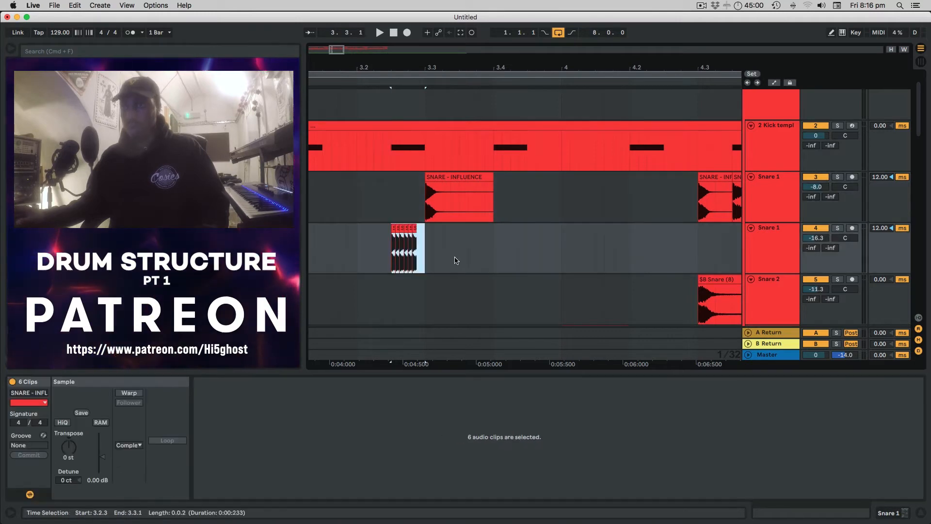
{"action": "left_click", "coordinate": [462, 255]}
{"action": "left_click_drag", "start_coordinate": [425, 258], "coordinate": [399, 260]}
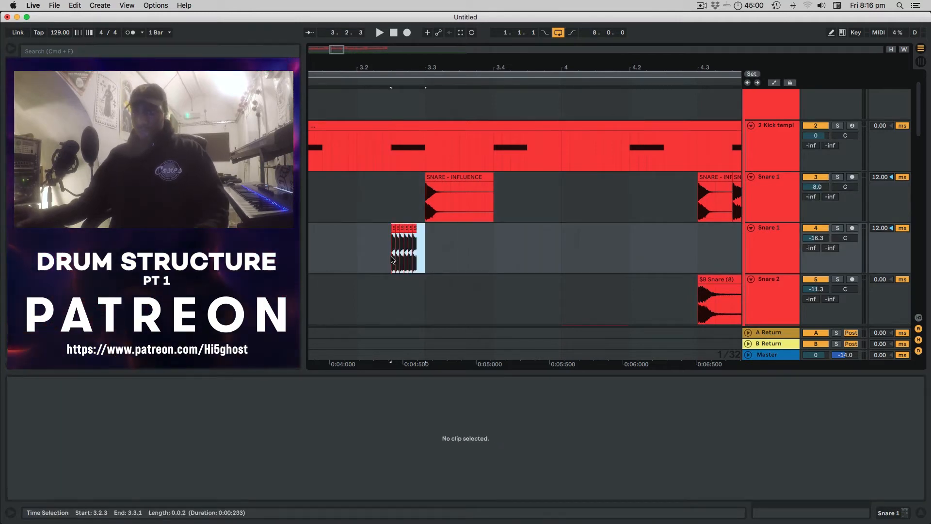
{"action": "key", "text": "super+j"}
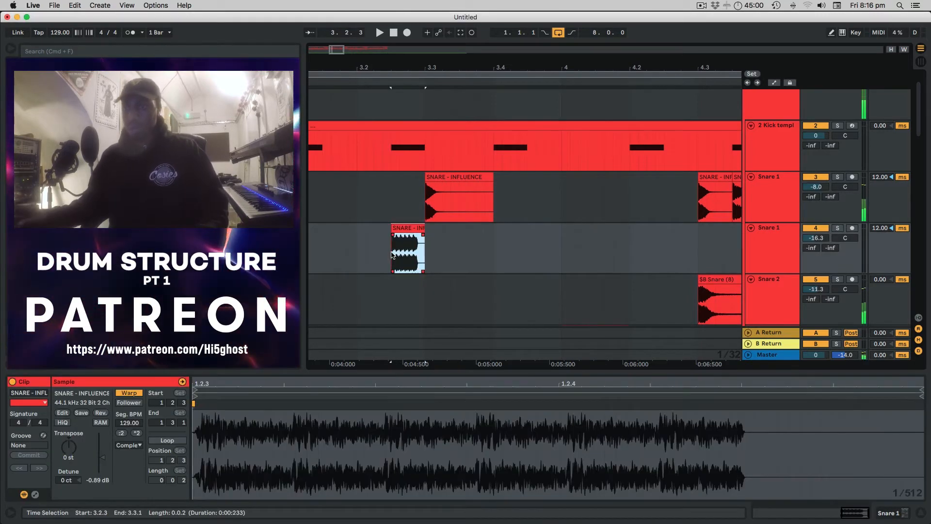
- Add a fade-out to the consolidated snare roll clip and check it with playback from 3.2.1
{"action": "left_click", "coordinate": [451, 249]}
{"action": "left_click", "coordinate": [397, 243]}
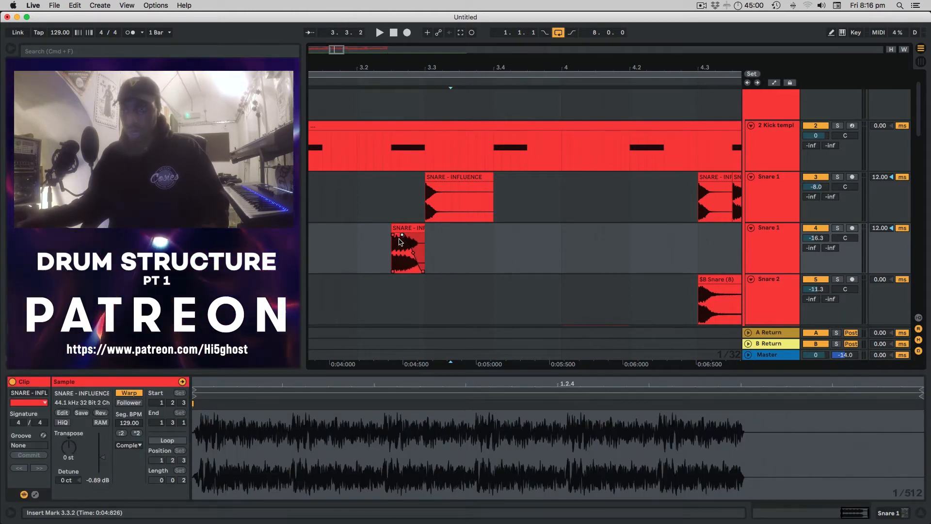
{"action": "left_click", "coordinate": [356, 244]}
{"action": "key", "text": "space"}
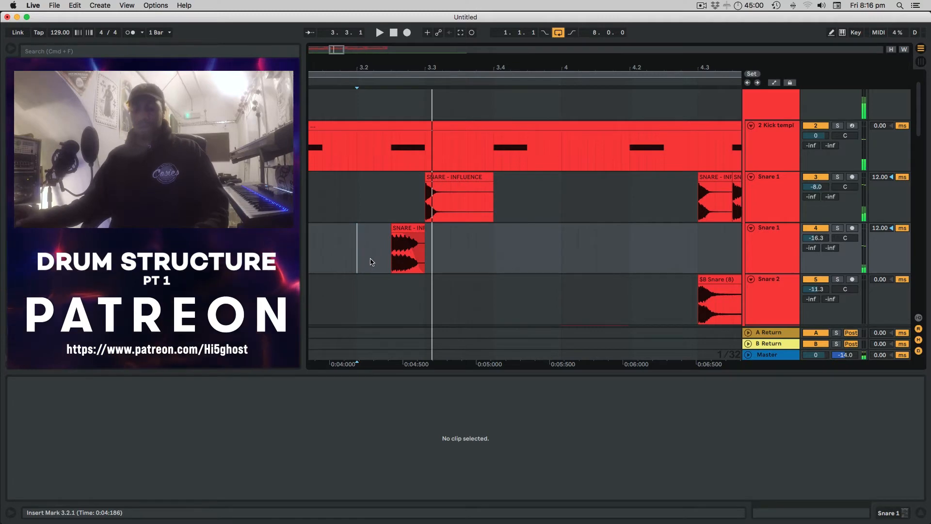
- Place two back-to-back copies of the faded snare roll at 5.4.1 on the second Snare 1 track and audition them from 4.2.1
{"action": "scroll", "coordinate": [373, 252], "scroll_direction": "down", "scroll_amount": 6}
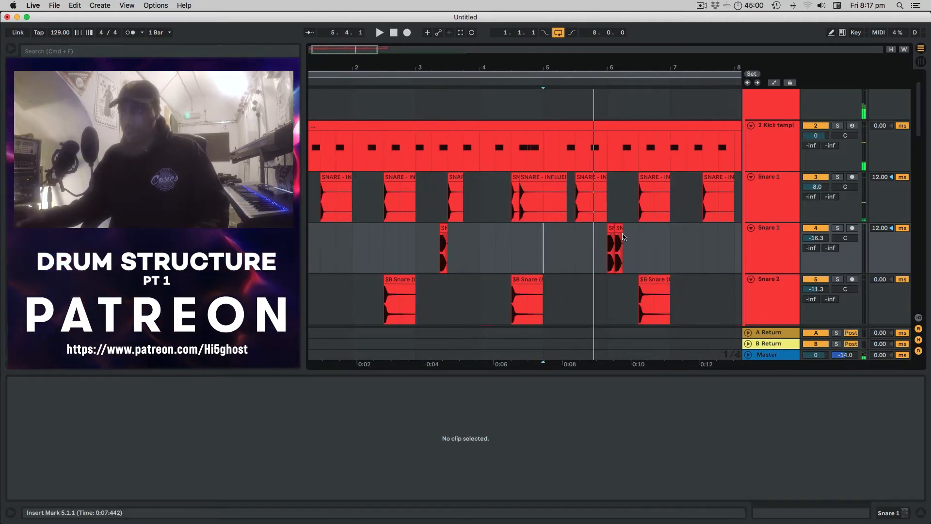
{"action": "left_click_drag", "start_coordinate": [624, 239], "coordinate": [593, 230]}
{"action": "left_click", "coordinate": [494, 255]}
{"action": "key", "text": "space"}
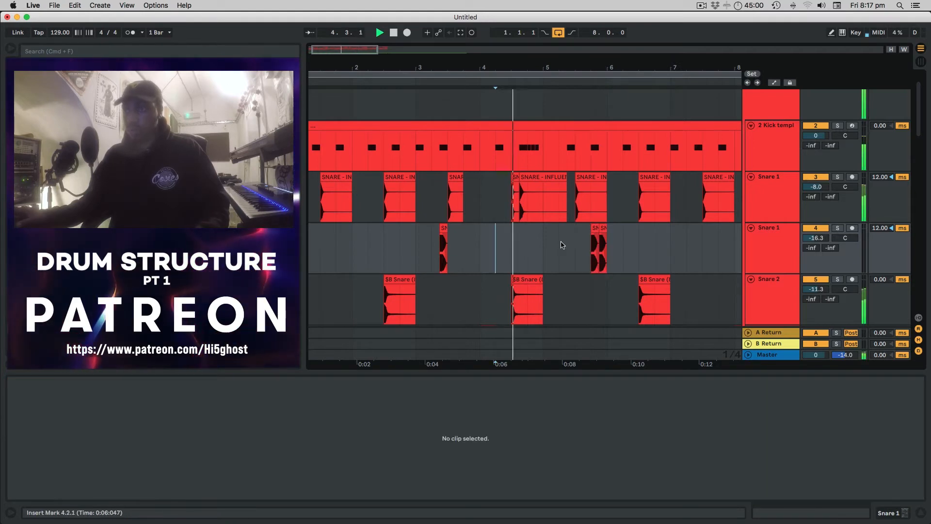
{"action": "left_click", "coordinate": [575, 251]}
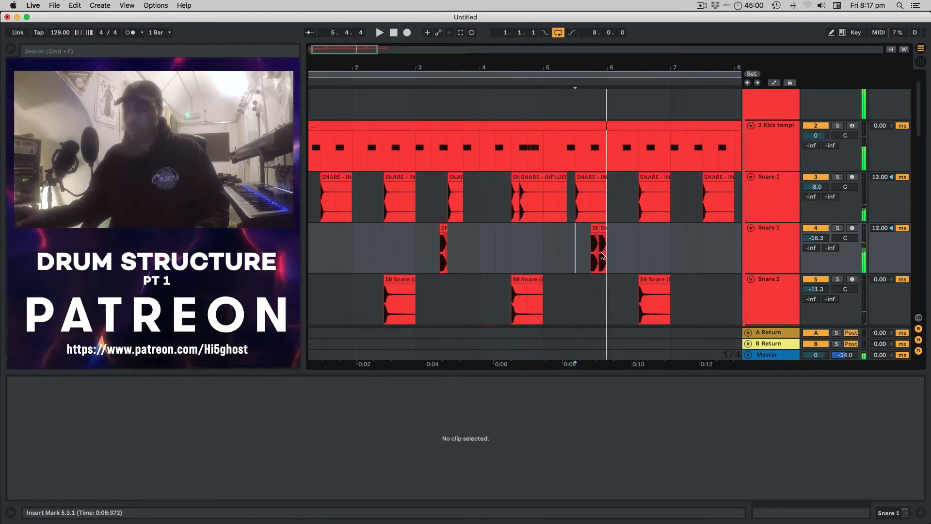
- Transpose the second of the two short snare hits just before bar 6 to -3 st and audition it from 5.3.1
{"action": "scroll", "coordinate": [606, 252], "scroll_direction": "up", "scroll_amount": 5}
{"action": "left_click", "coordinate": [636, 248]}
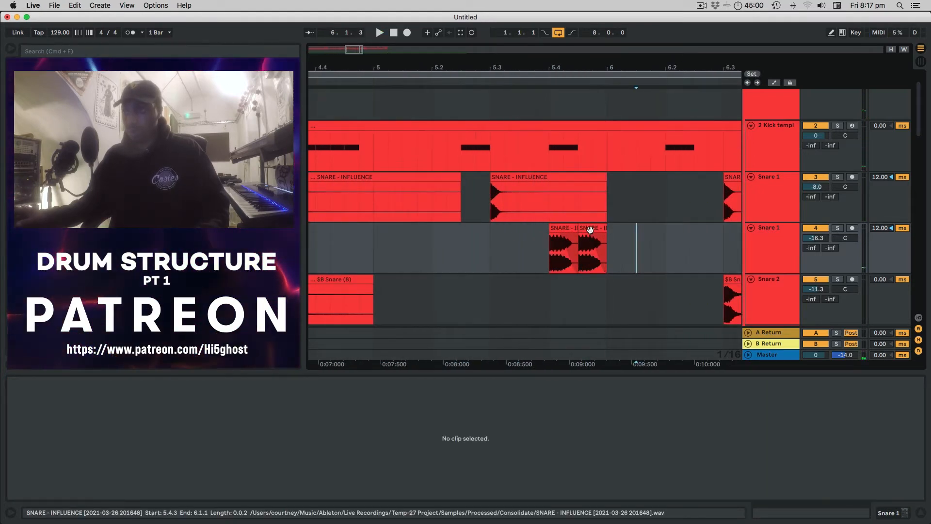
{"action": "left_click", "coordinate": [590, 230]}
{"action": "left_click_drag", "start_coordinate": [70, 445], "coordinate": [70, 447]}
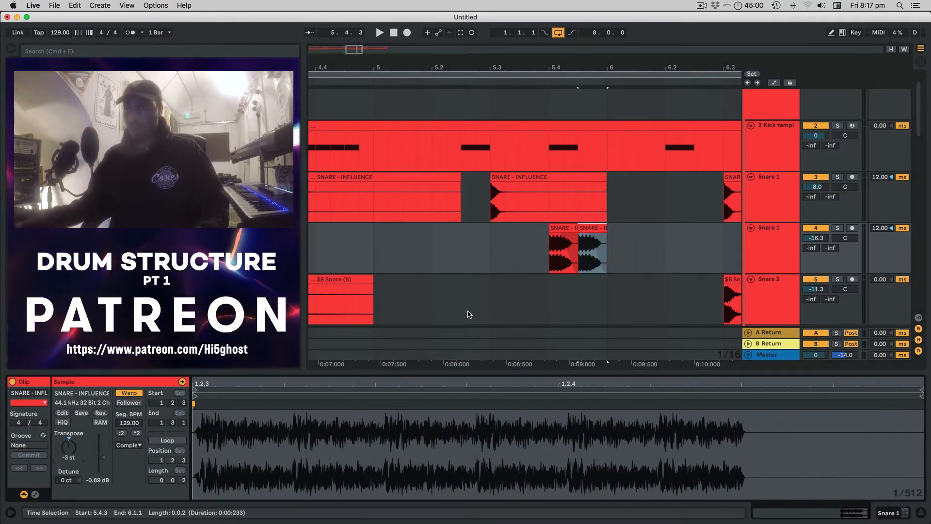
{"action": "left_click", "coordinate": [483, 251]}
{"action": "key", "text": "space"}
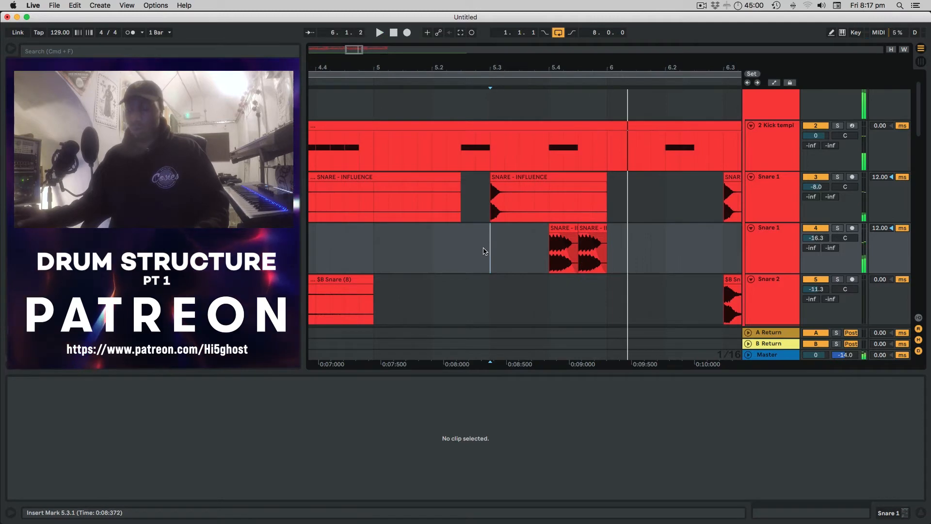
- Open the HalfTime plug-in of the Drums group and place its window over the empty part of the arrangement
{"action": "scroll", "coordinate": [485, 251], "scroll_direction": "down", "scroll_amount": 10}
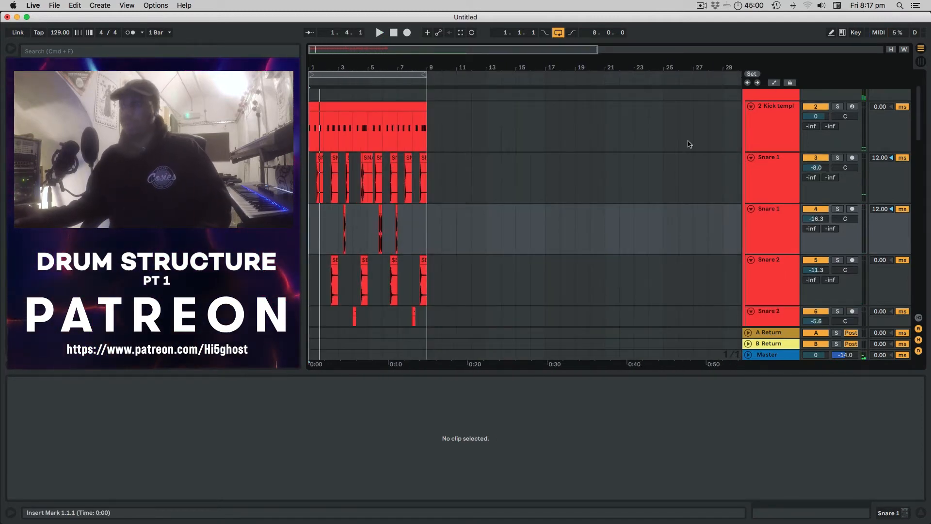
{"action": "scroll", "coordinate": [673, 201], "scroll_direction": "up", "scroll_amount": 2}
{"action": "left_click", "coordinate": [774, 109]}
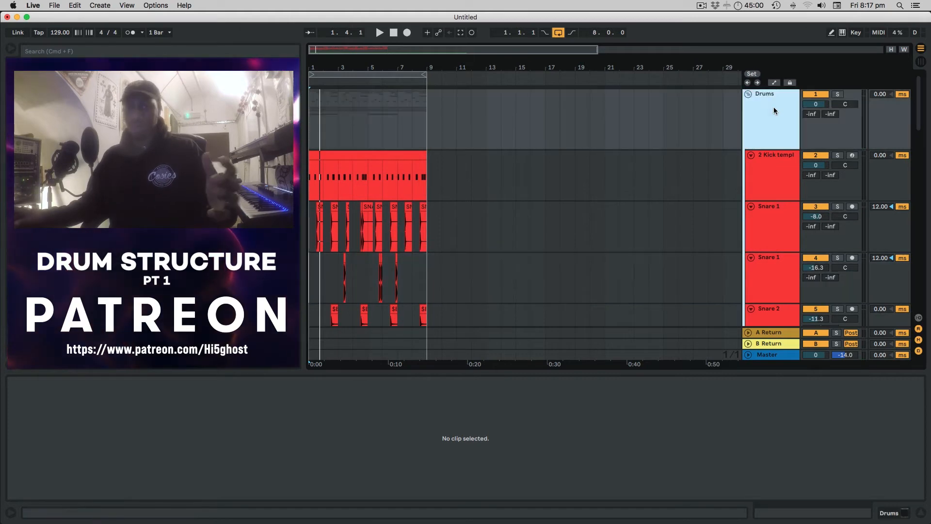
{"action": "left_click", "coordinate": [903, 512]}
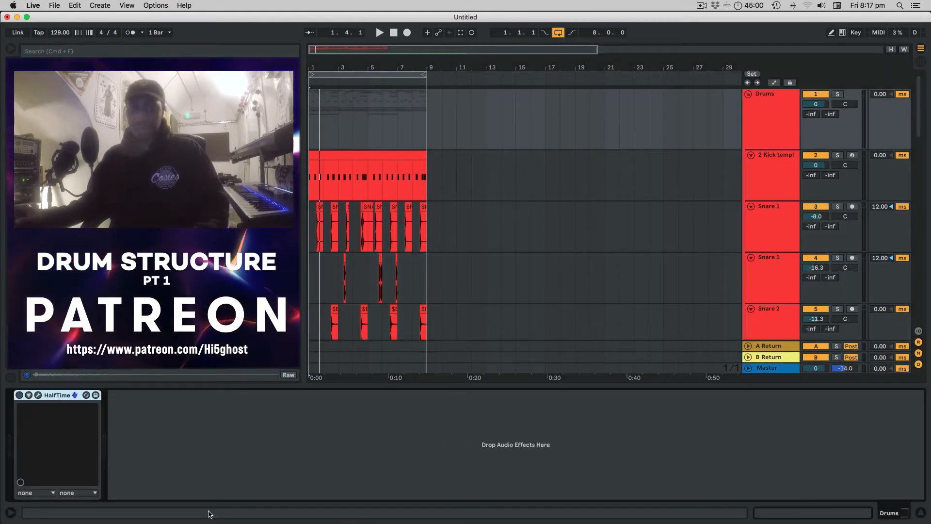
{"action": "left_click", "coordinate": [37, 395]}
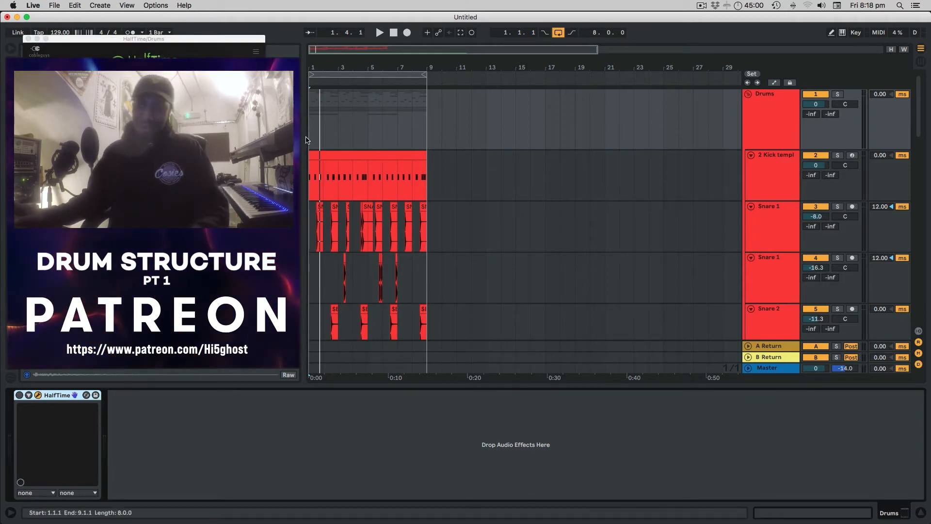
{"action": "left_click_drag", "start_coordinate": [160, 44], "coordinate": [596, 113]}
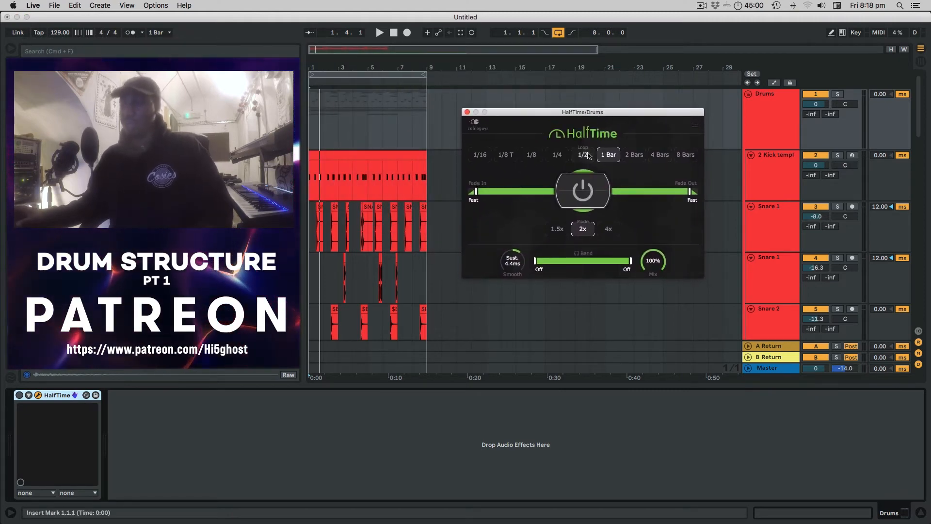
- Set HalfTime's loop length to 1/2, activate the effect and play the drums
{"action": "left_click", "coordinate": [583, 154]}
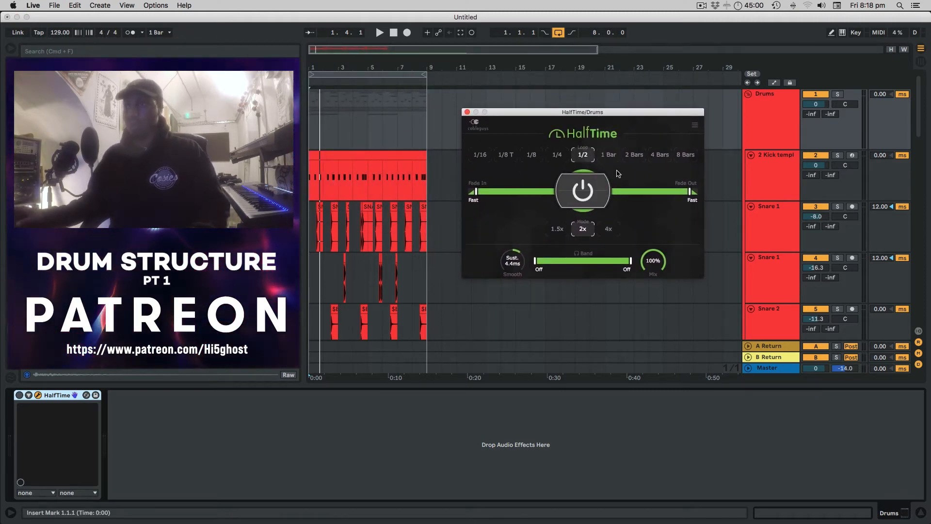
{"action": "left_click", "coordinate": [19, 395]}
{"action": "key", "text": "space"}
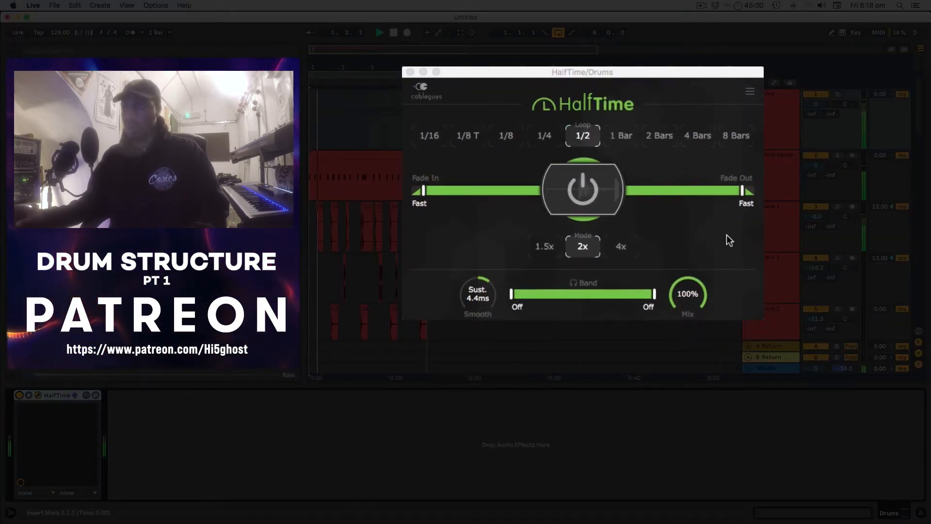
- Set HalfTime's mix to 33%, its smoothing to percussive 0.27 ms and its lower band limit to 224 Hz, and close the plug-in
{"action": "left_click_drag", "start_coordinate": [685, 296], "coordinate": [686, 341]}
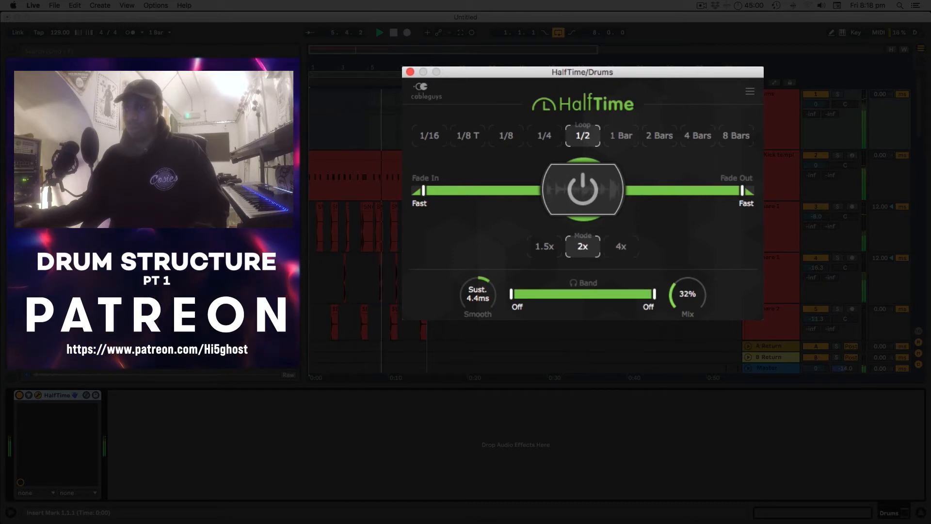
{"action": "left_click_drag", "start_coordinate": [685, 296], "coordinate": [686, 295]}
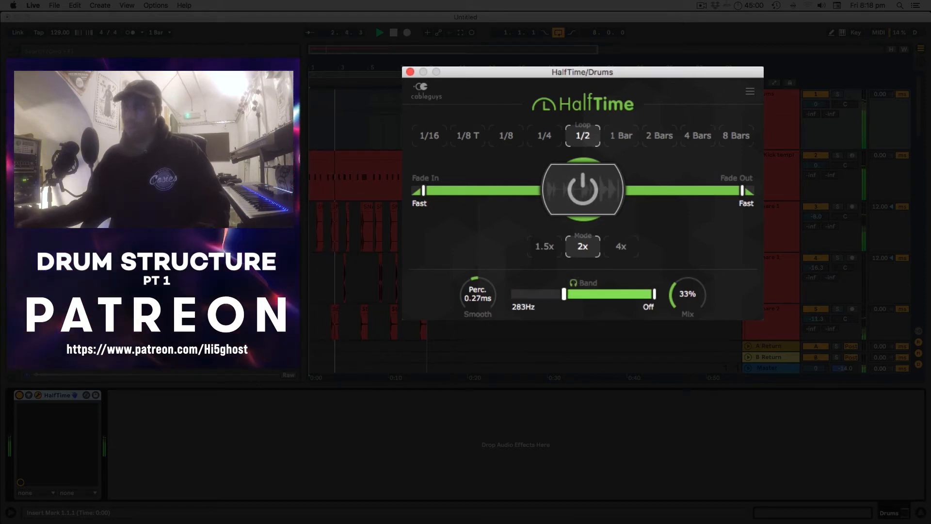
{"action": "left_click_drag", "start_coordinate": [563, 294], "coordinate": [559, 294]}
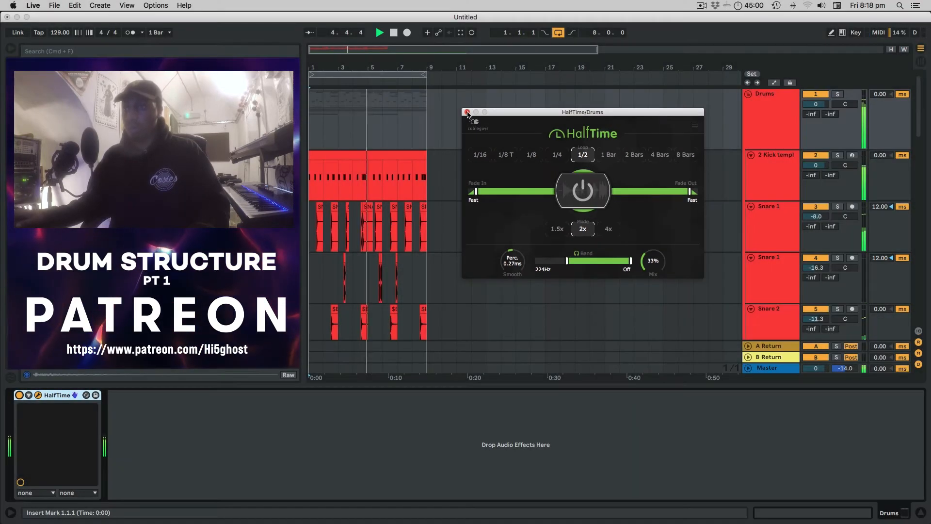
{"action": "left_click", "coordinate": [410, 72]}
- Review the individual drum tracks while the beat plays through HalfTime, and stop playback
{"action": "scroll", "coordinate": [498, 220], "scroll_direction": "down", "scroll_amount": 3}
{"action": "scroll", "coordinate": [500, 220], "scroll_direction": "down", "scroll_amount": 10}
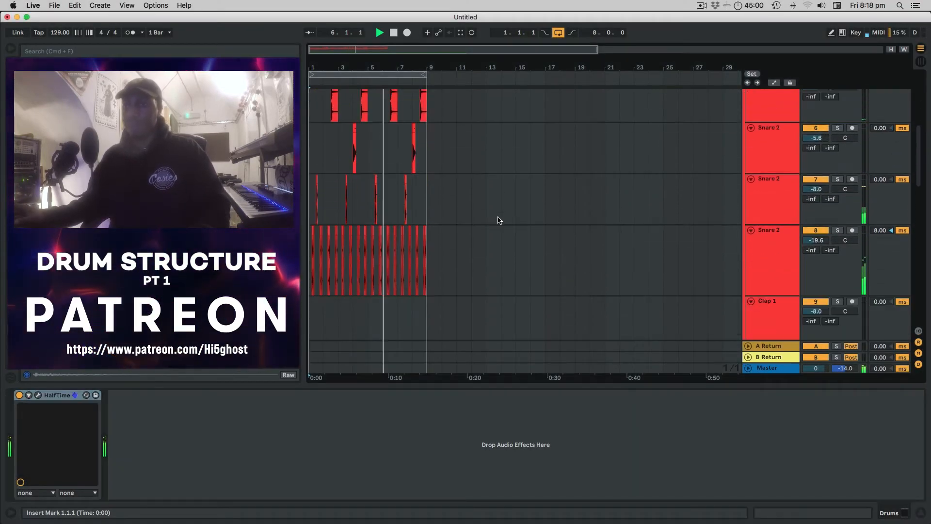
{"action": "scroll", "coordinate": [499, 220], "scroll_direction": "up", "scroll_amount": 9}
{"action": "scroll", "coordinate": [499, 221], "scroll_direction": "up", "scroll_amount": 5}
{"action": "scroll", "coordinate": [500, 220], "scroll_direction": "down", "scroll_amount": 4}
{"action": "scroll", "coordinate": [499, 220], "scroll_direction": "up", "scroll_amount": 4}
{"action": "key", "text": "space"}
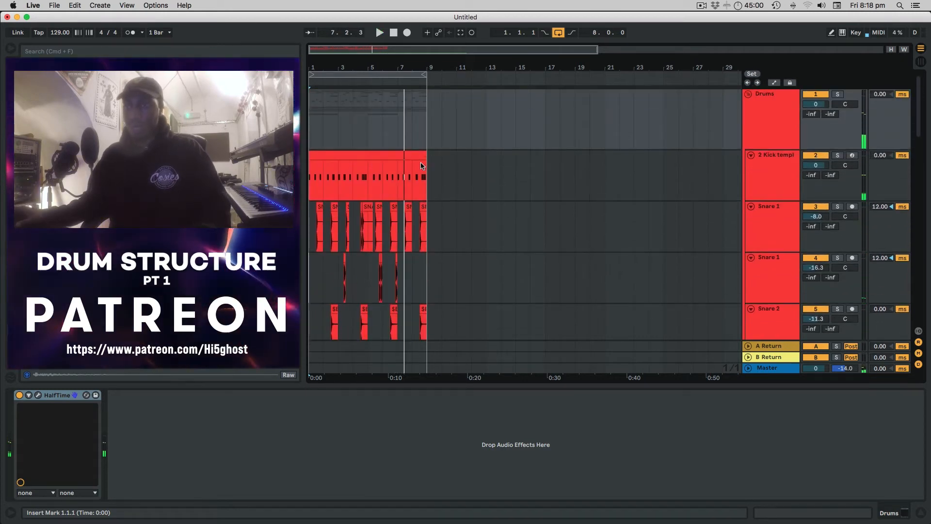
- Fold the Drums group so all its tracks show as one row
{"action": "left_click", "coordinate": [367, 73]}
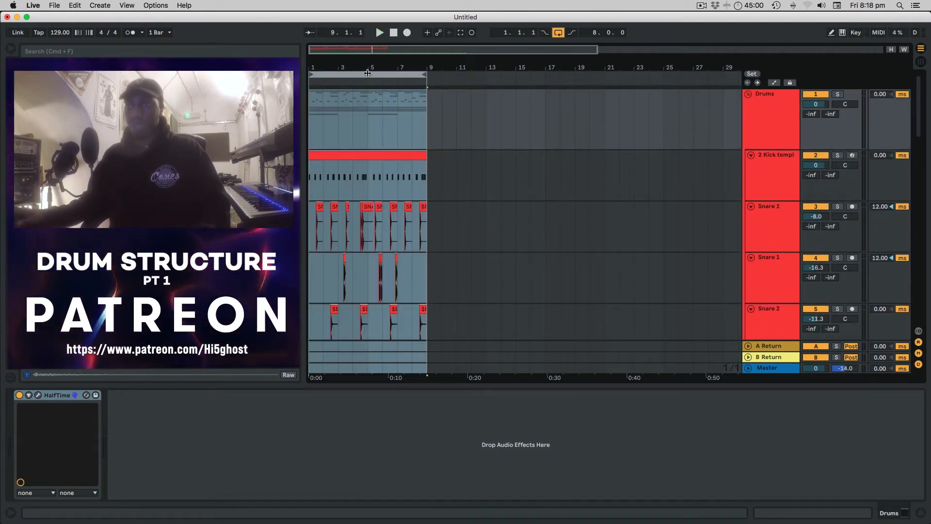
{"action": "scroll", "coordinate": [434, 190], "scroll_direction": "down", "scroll_amount": 1}
{"action": "left_click", "coordinate": [434, 193]}
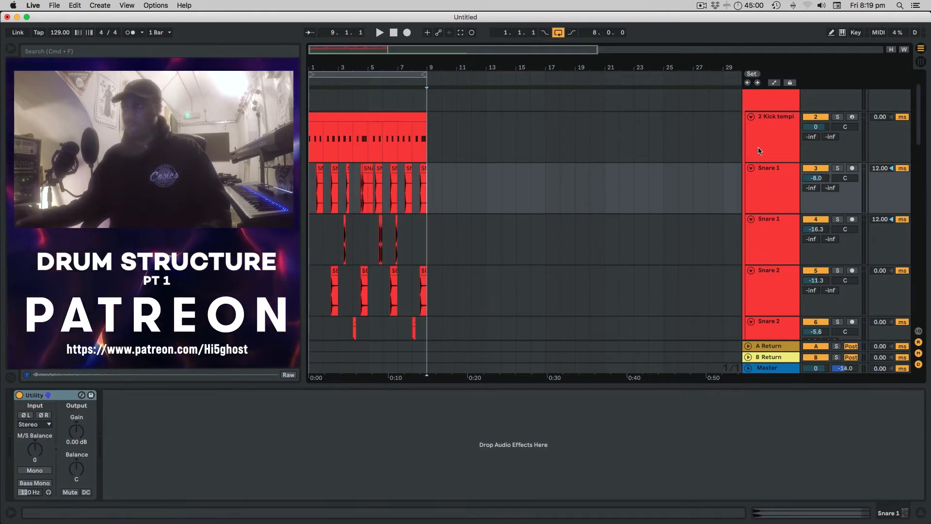
{"action": "scroll", "coordinate": [760, 138], "scroll_direction": "up", "scroll_amount": 1}
{"action": "left_click", "coordinate": [749, 94]}
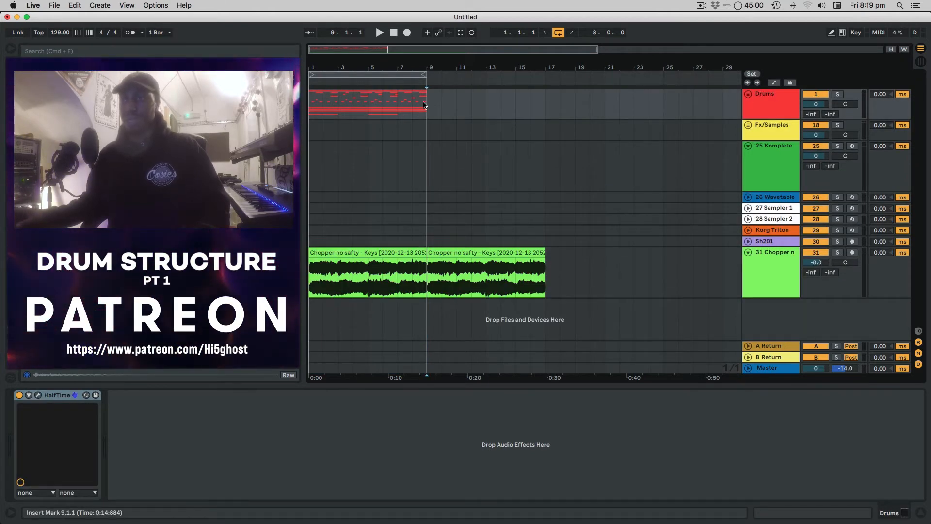
- Duplicate the group's drum section from bars 1 to 9 directly after itself and extend the loop to 16 bars
{"action": "left_click_drag", "start_coordinate": [425, 104], "coordinate": [317, 108]}
{"action": "left_click", "coordinate": [311, 107]}
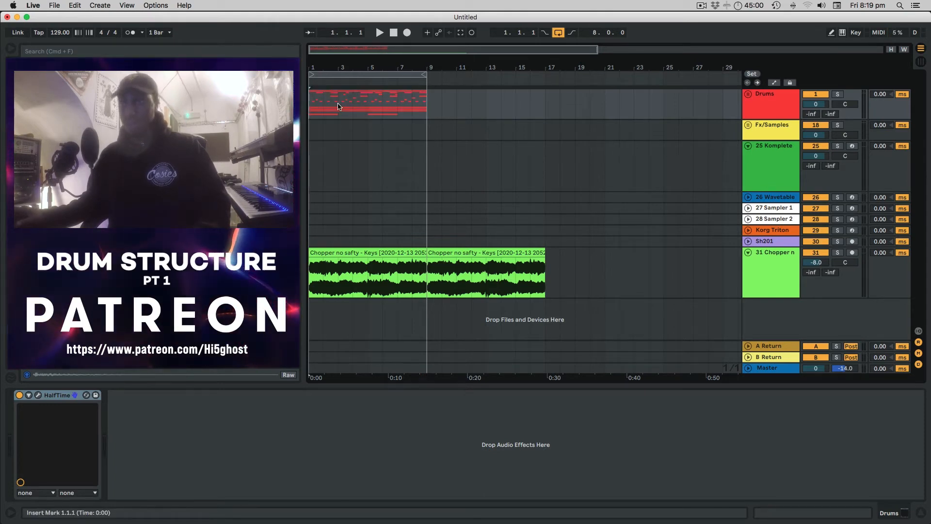
{"action": "left_click_drag", "start_coordinate": [427, 105], "coordinate": [314, 106]}
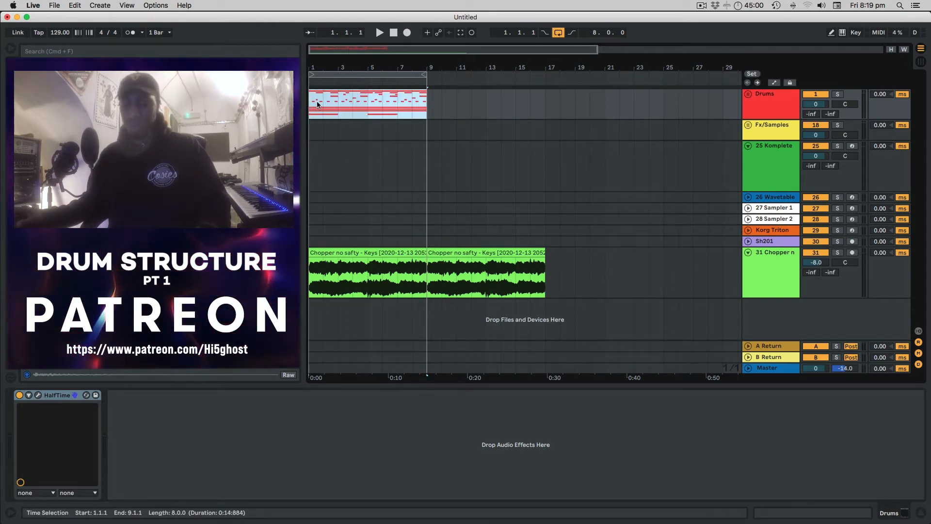
{"action": "key", "text": "super+d"}
{"action": "left_click_drag", "start_coordinate": [426, 76], "coordinate": [542, 89]}
- Unfold the Drums group and loop only the one-bar kick section from 9.1.1 to 10.1.1
{"action": "left_click", "coordinate": [748, 95]}
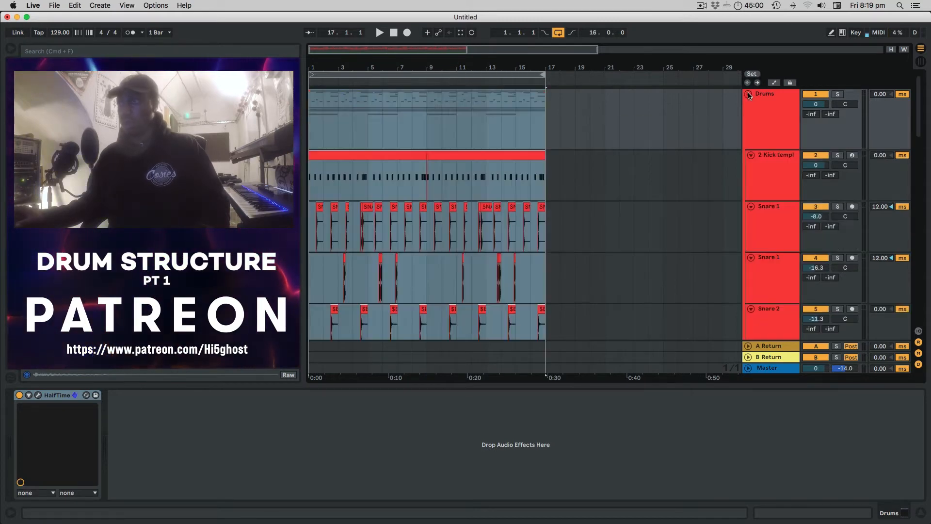
{"action": "left_click", "coordinate": [574, 166]}
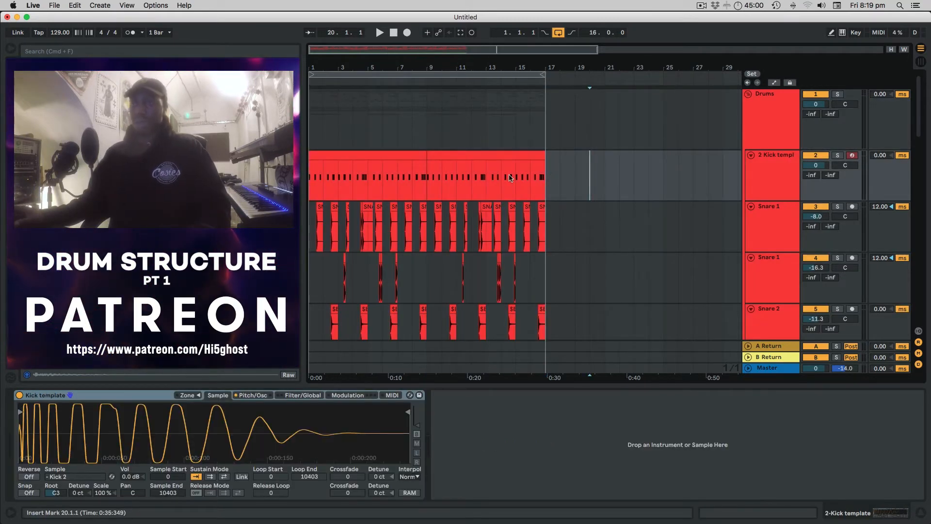
{"action": "scroll", "coordinate": [487, 185], "scroll_direction": "down", "scroll_amount": 2}
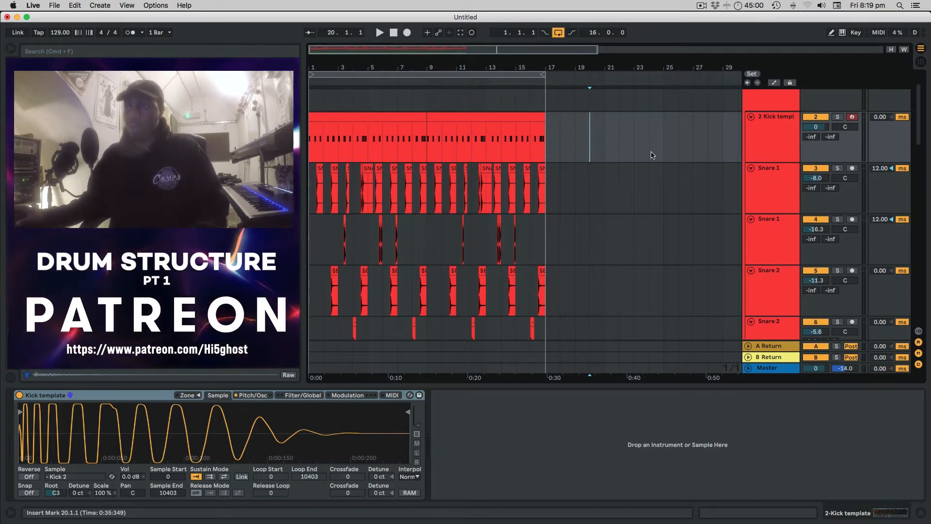
{"action": "scroll", "coordinate": [430, 149], "scroll_direction": "up", "scroll_amount": 3}
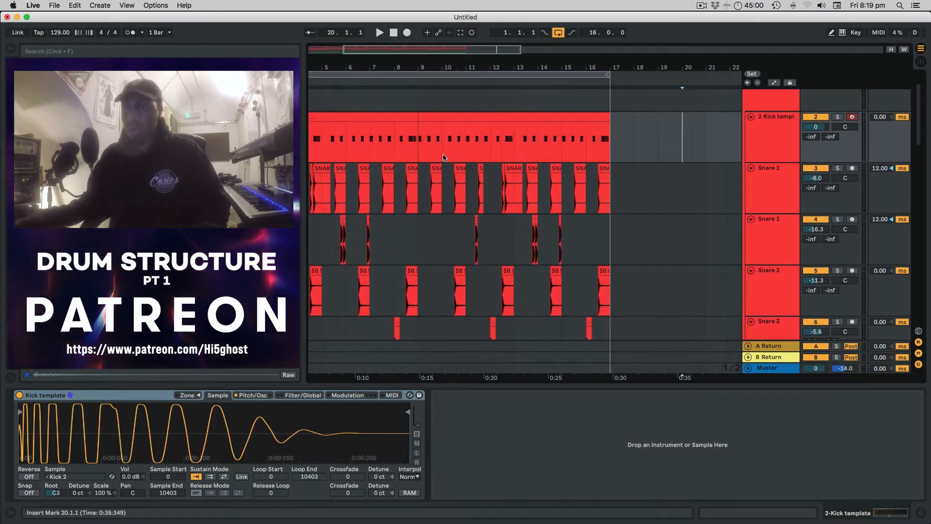
{"action": "left_click_drag", "start_coordinate": [415, 155], "coordinate": [442, 156]}
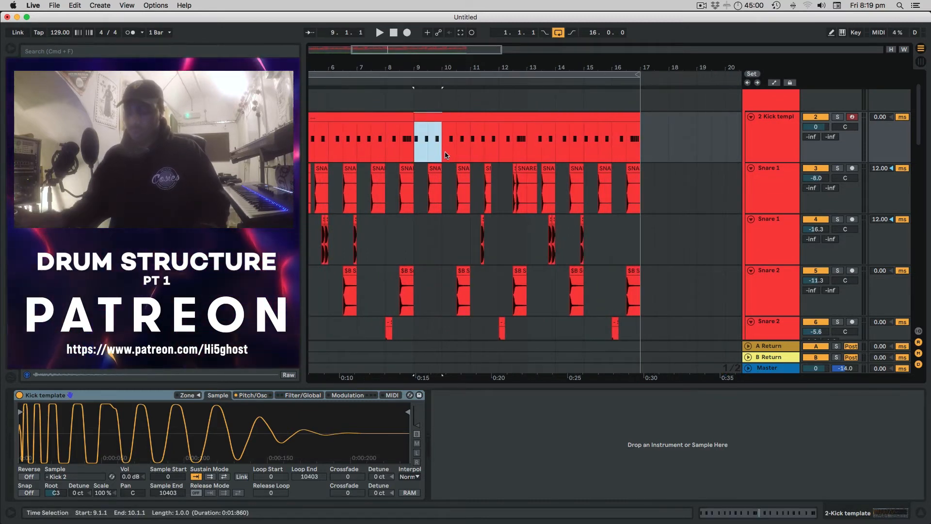
{"action": "key", "text": "super+l"}
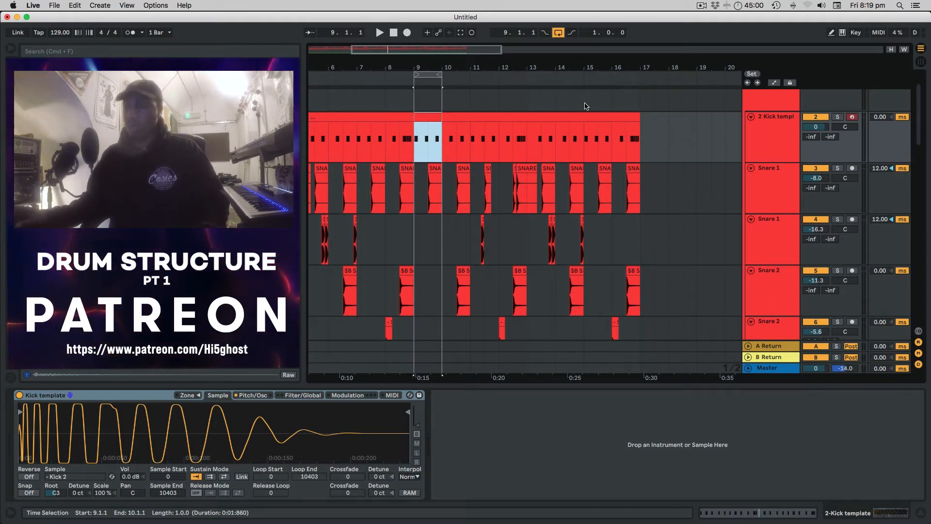
- Fold the Drums group again and insert a new audio track directly below it
{"action": "scroll", "coordinate": [664, 187], "scroll_direction": "down", "scroll_amount": 4}
{"action": "scroll", "coordinate": [700, 124], "scroll_direction": "up", "scroll_amount": 1}
{"action": "left_click", "coordinate": [747, 95]}
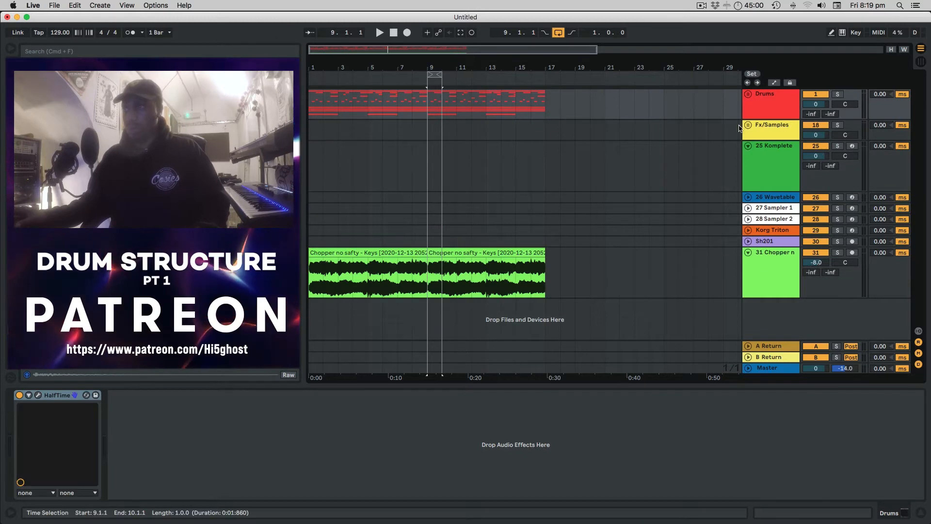
{"action": "left_click", "coordinate": [760, 106]}
{"action": "key", "text": "super+t"}
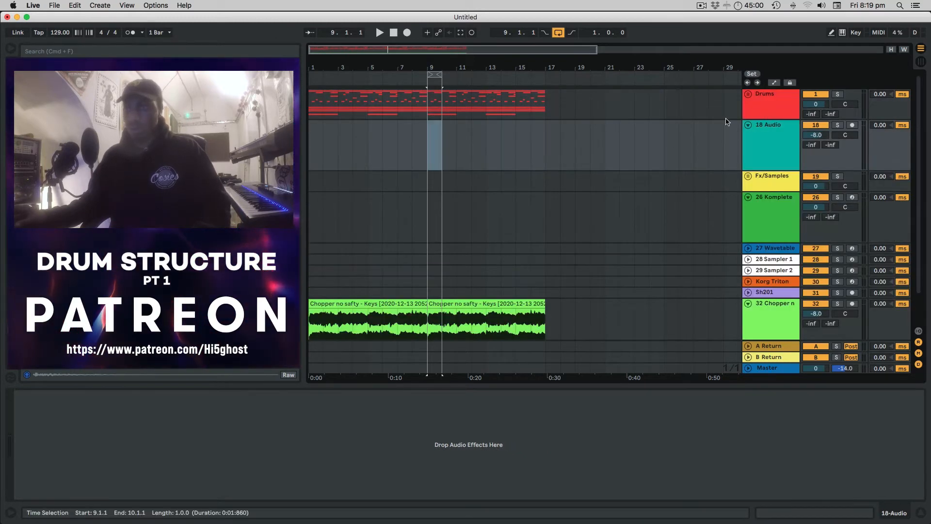
- Deactivate HalfTime on the Drums group, add a Beat Repeat effect after it and audition the looped bar
{"action": "left_click", "coordinate": [776, 101]}
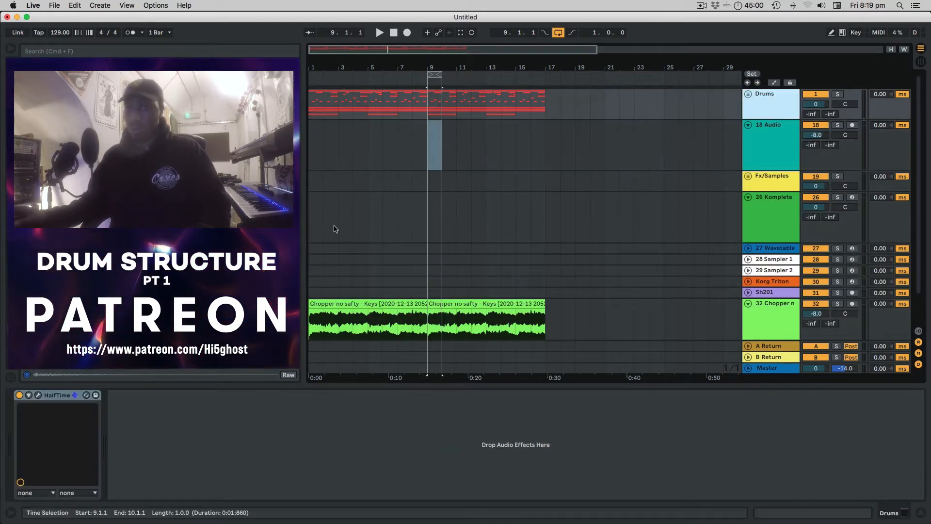
{"action": "left_click", "coordinate": [19, 395]}
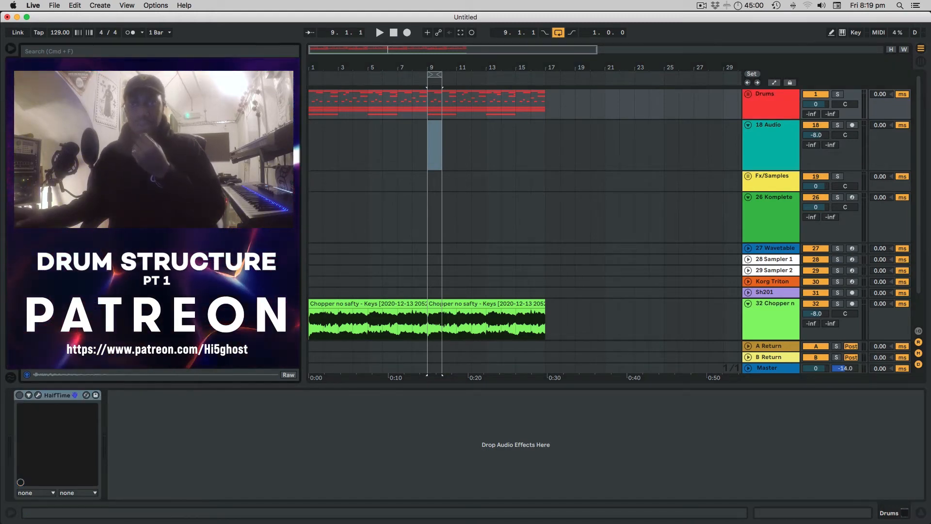
{"action": "double_click", "coordinate": [146, 116]}
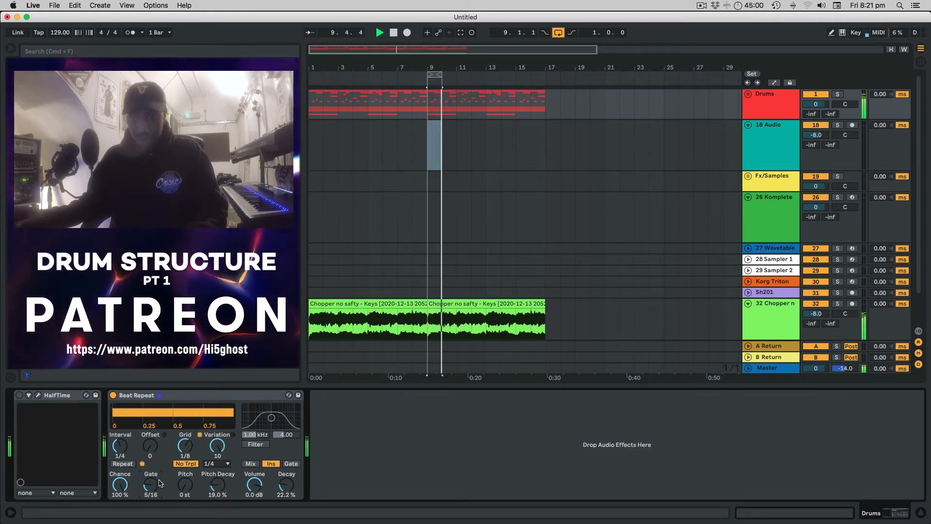
{"action": "key", "text": "space"}
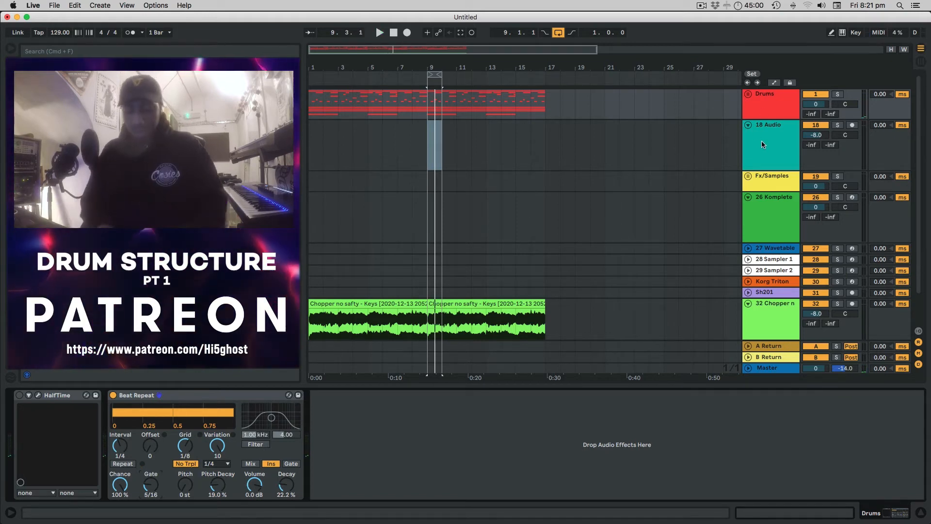
- Show the track routing section and set the new audio track's input to Resampling
{"action": "key", "text": "super+alt+i"}
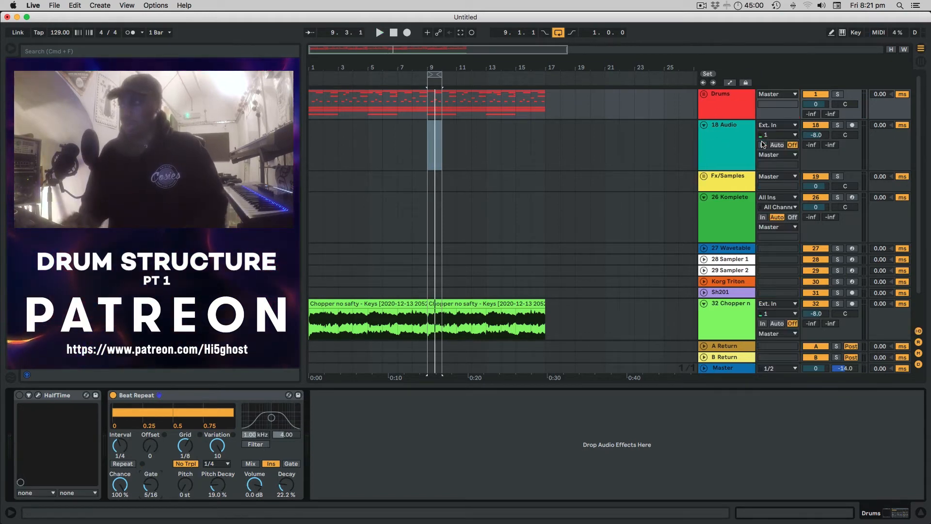
{"action": "left_click", "coordinate": [776, 125]}
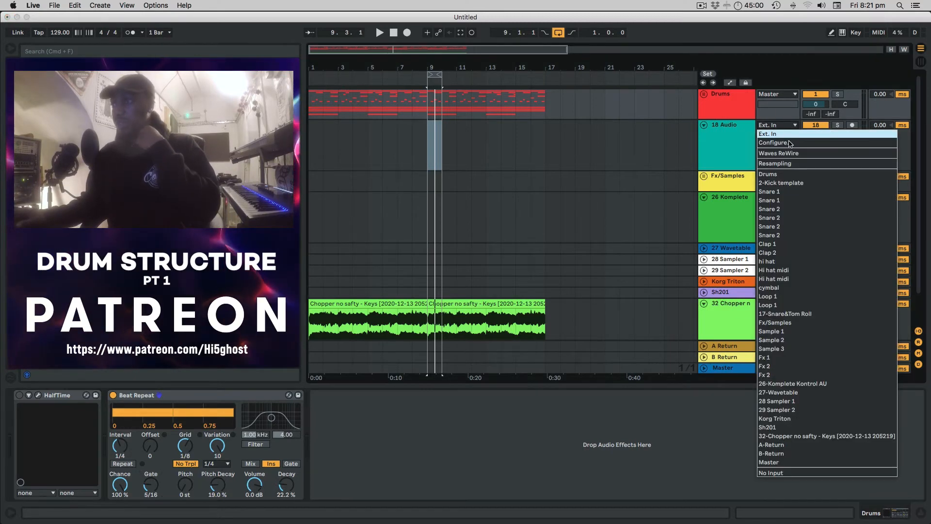
{"action": "left_click", "coordinate": [809, 165]}
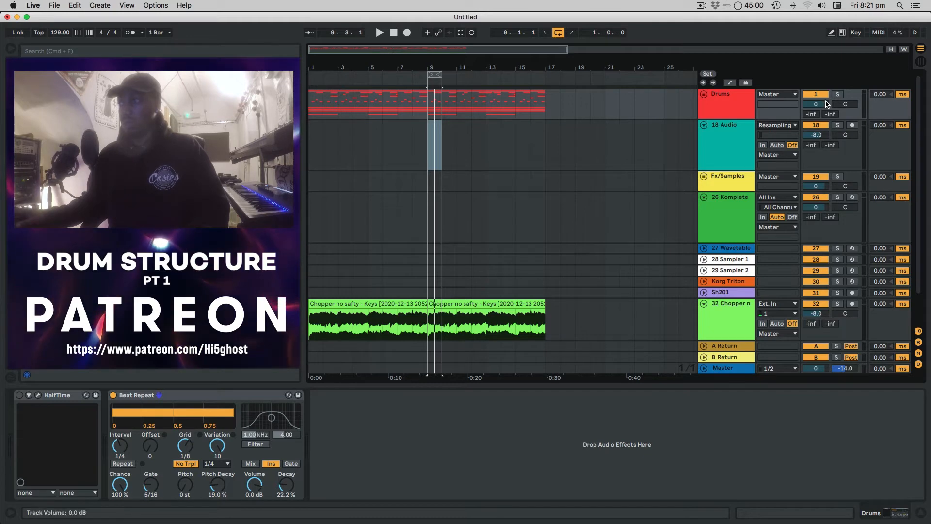
- Solo the Drums group, arm the Resampling audio track and record several passes of the looped bar at 9.1.1
{"action": "left_click", "coordinate": [431, 152]}
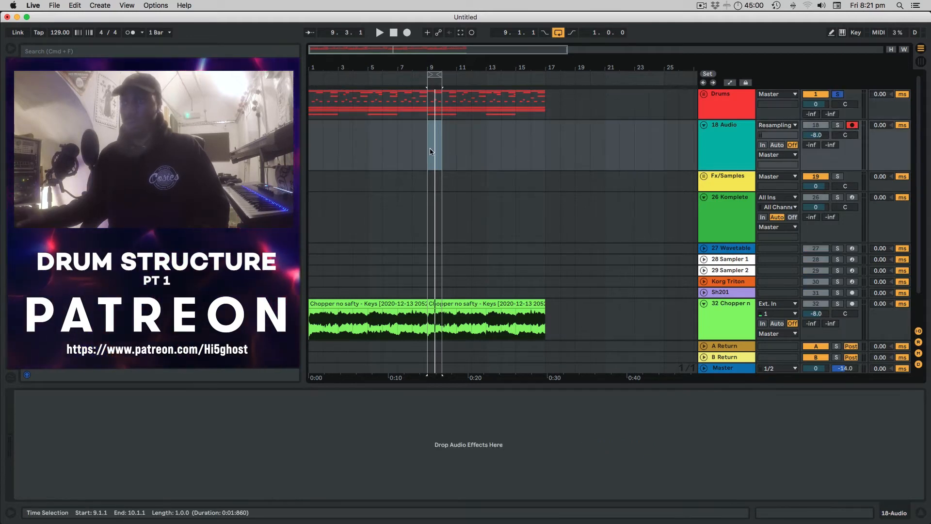
{"action": "left_click", "coordinate": [407, 35]}
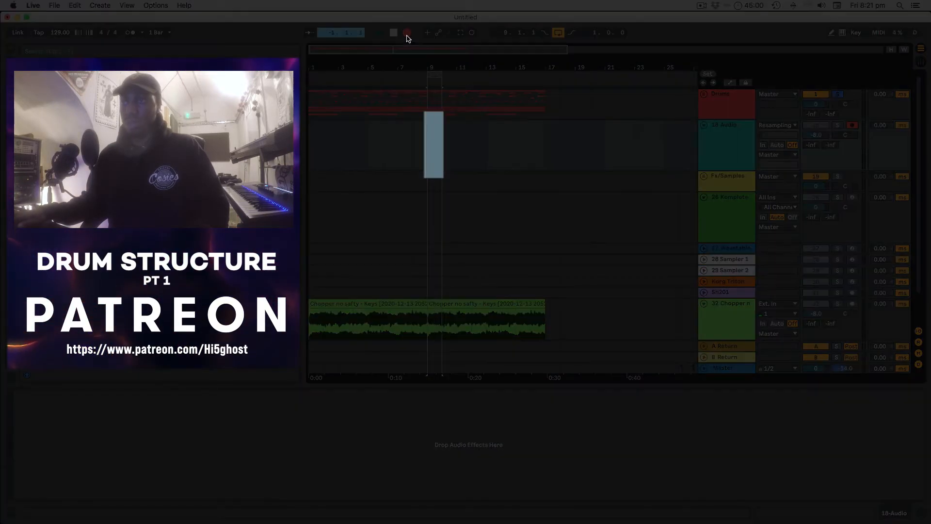
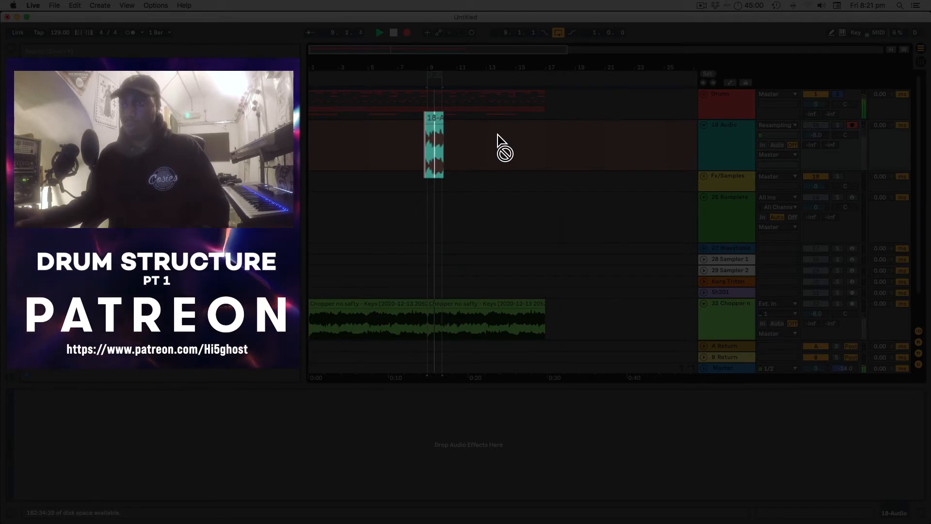
{"action": "key", "text": "space"}
{"action": "scroll", "coordinate": [498, 135], "scroll_direction": "down", "scroll_amount": 1}
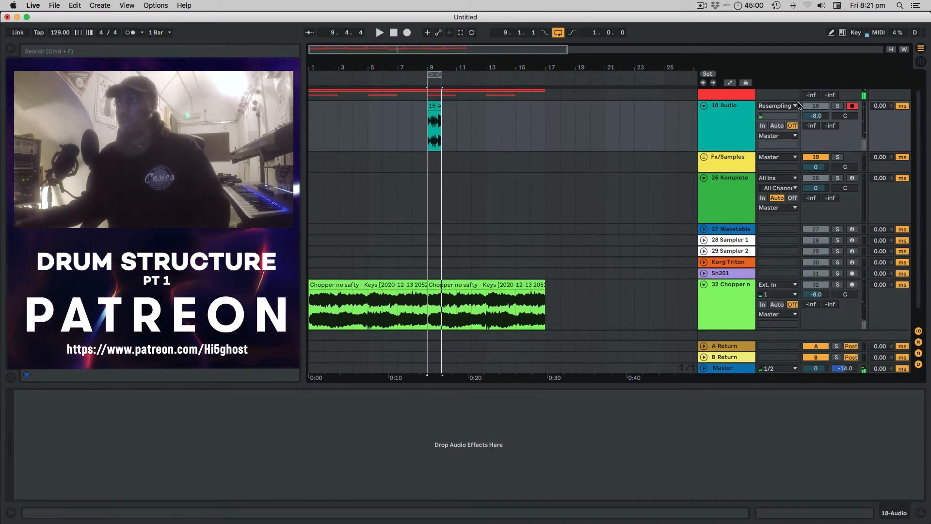
- Open the recorded clip, enable its loop and move its start marker to 3.1.1
{"action": "double_click", "coordinate": [436, 107]}
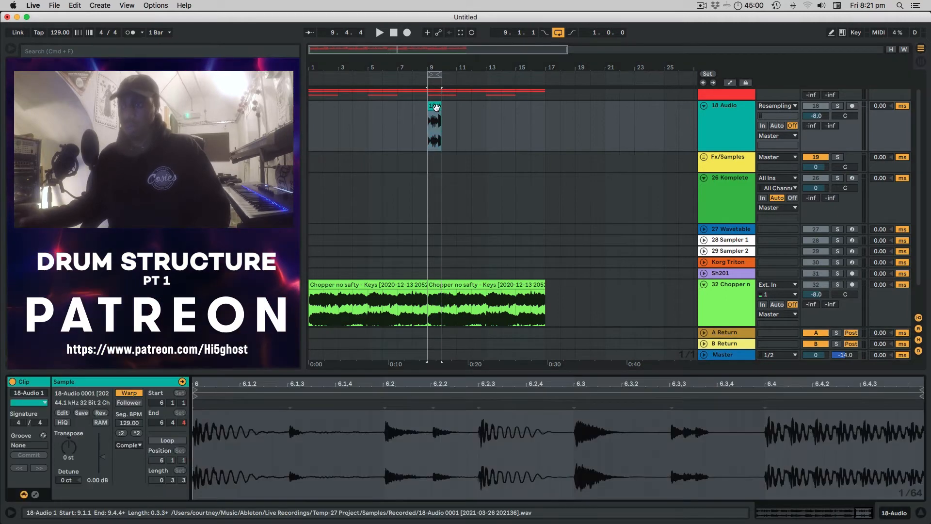
{"action": "left_click_drag", "start_coordinate": [551, 384], "coordinate": [866, 385]}
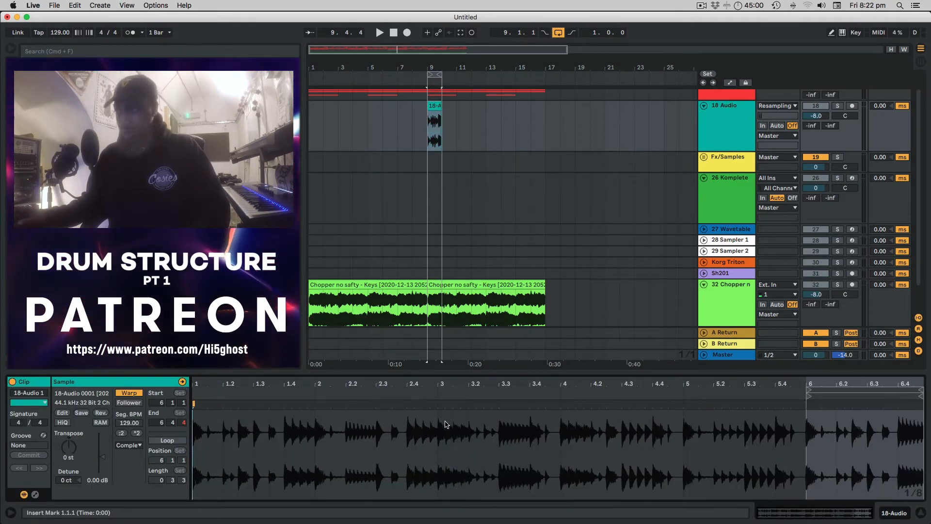
{"action": "left_click", "coordinate": [183, 439]}
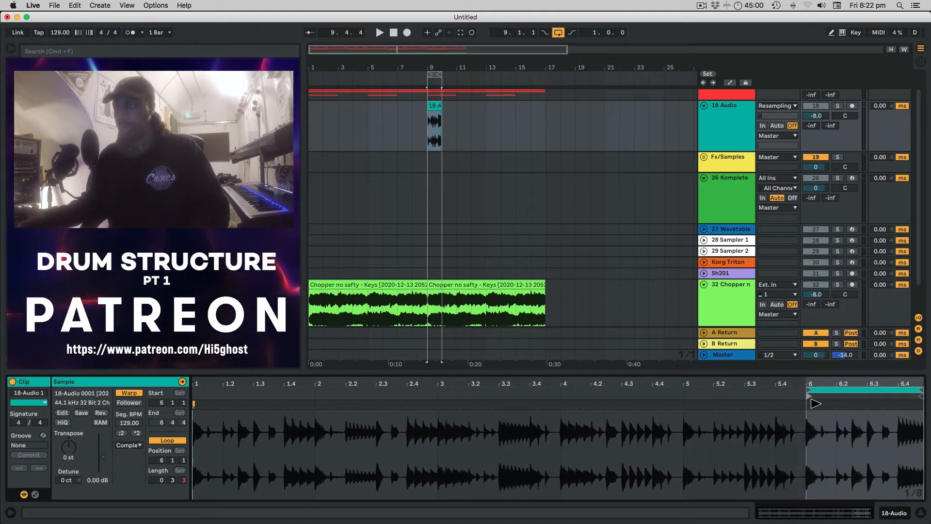
{"action": "left_click_drag", "start_coordinate": [811, 403], "coordinate": [445, 409]}
{"action": "key", "text": "z"}
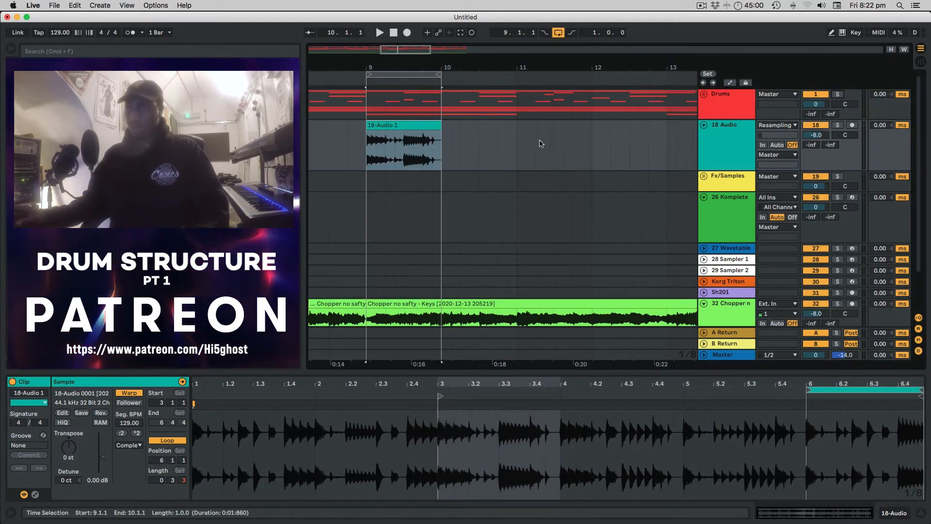
- Unfold the Drums group and deactivate the kick clip between 9.1.1 and 10.1.1
{"action": "left_click", "coordinate": [703, 94]}
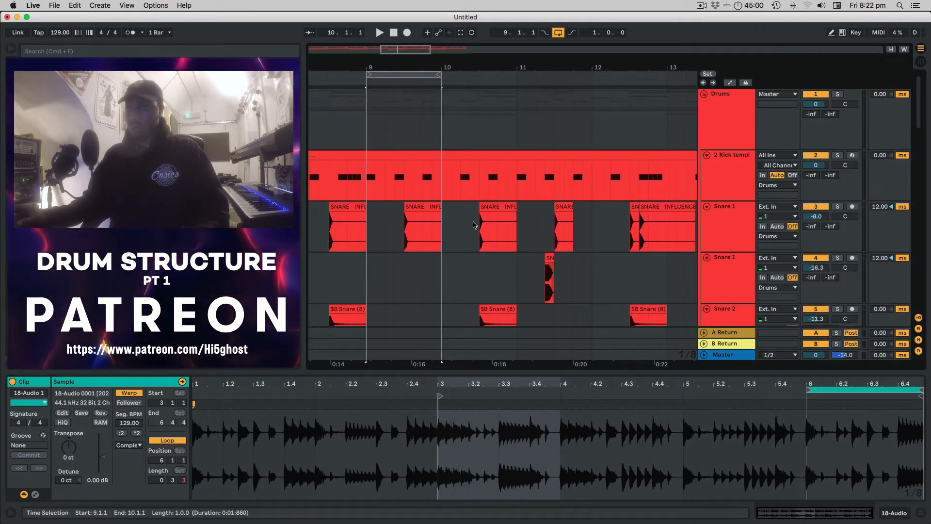
{"action": "left_click_drag", "start_coordinate": [367, 190], "coordinate": [440, 184]}
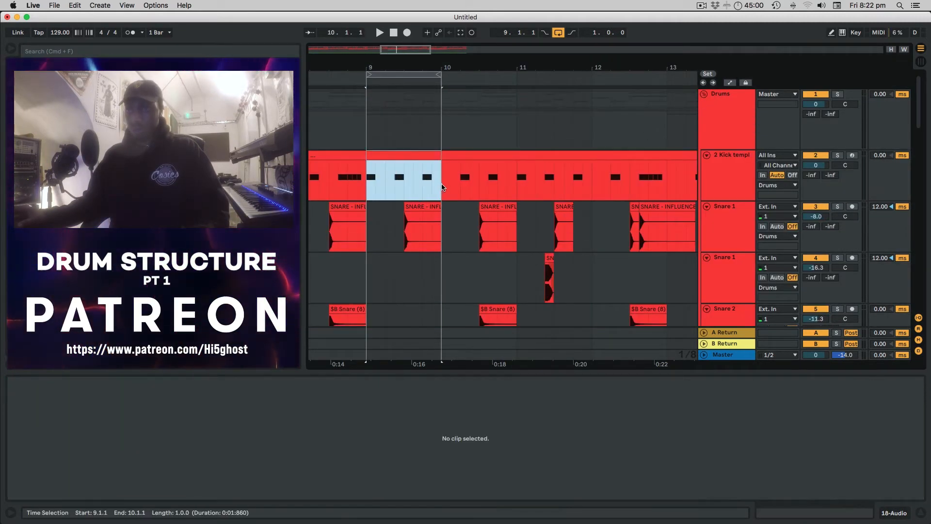
{"action": "key", "text": "Delete"}
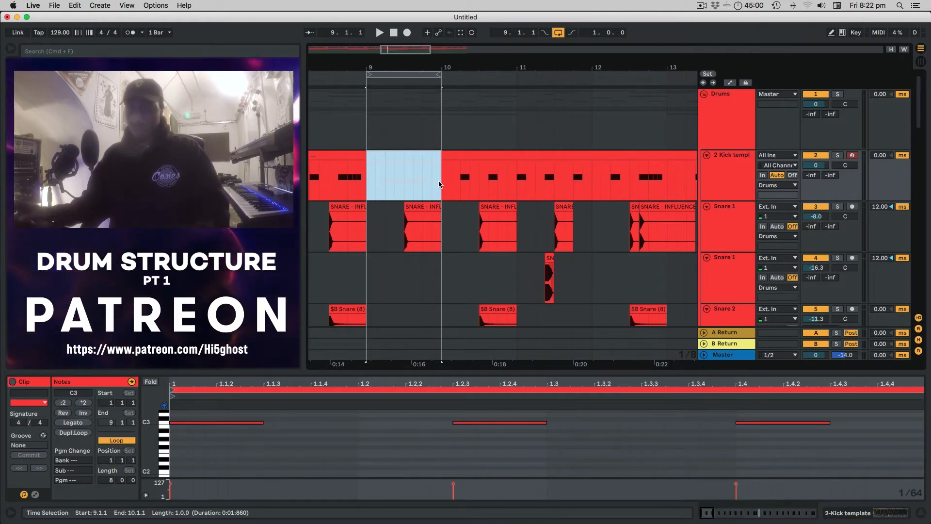
{"action": "key", "text": "plus"}
{"action": "key", "text": "minus"}
{"action": "key", "text": "minus"}
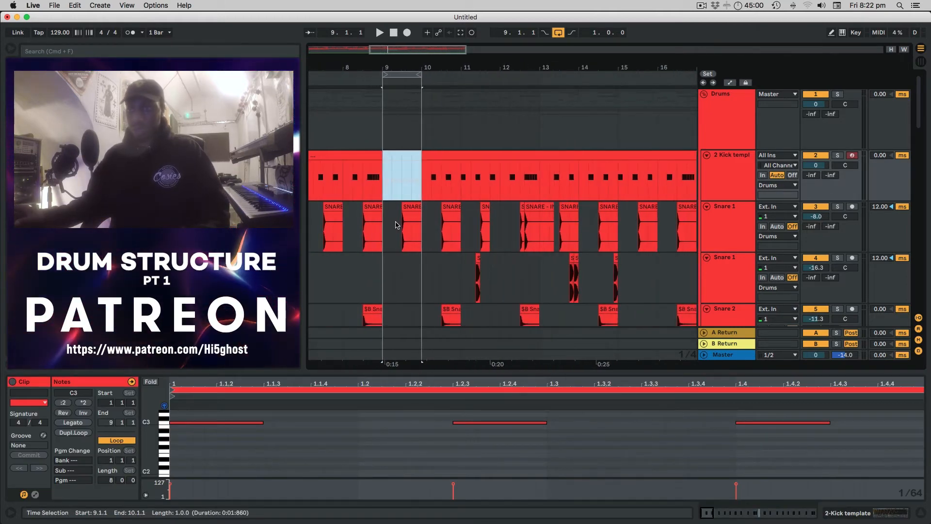
- Move the resampled clip's start marker to 2.1.1 and audition that variation
{"action": "scroll", "coordinate": [397, 226], "scroll_direction": "down", "scroll_amount": 10}
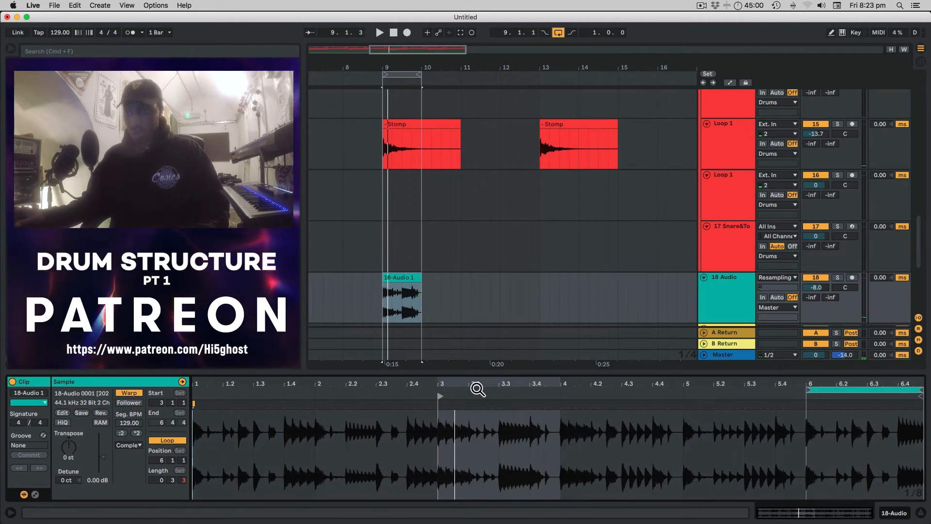
{"action": "left_click_drag", "start_coordinate": [441, 396], "coordinate": [319, 404]}
{"action": "key", "text": "space"}
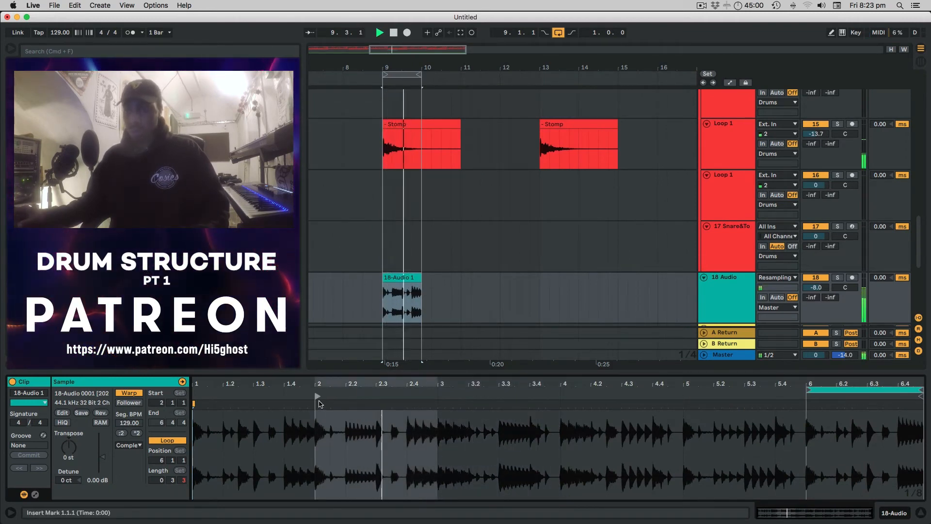
{"action": "key", "text": "space"}
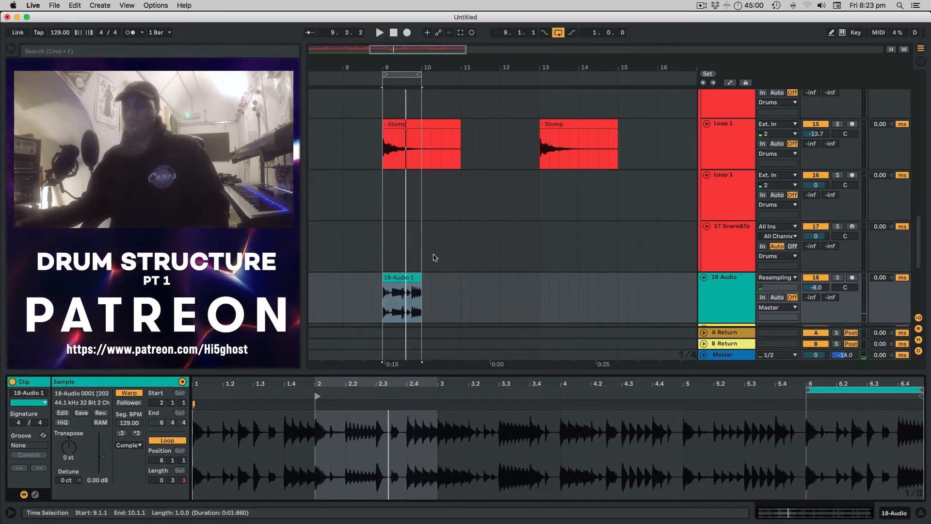
- Move the resampled audio track into the Drums group, between the second Loop 1 track and the Snare&Tom track
{"action": "scroll", "coordinate": [439, 271], "scroll_direction": "up", "scroll_amount": 5}
{"action": "scroll", "coordinate": [440, 281], "scroll_direction": "down", "scroll_amount": 5}
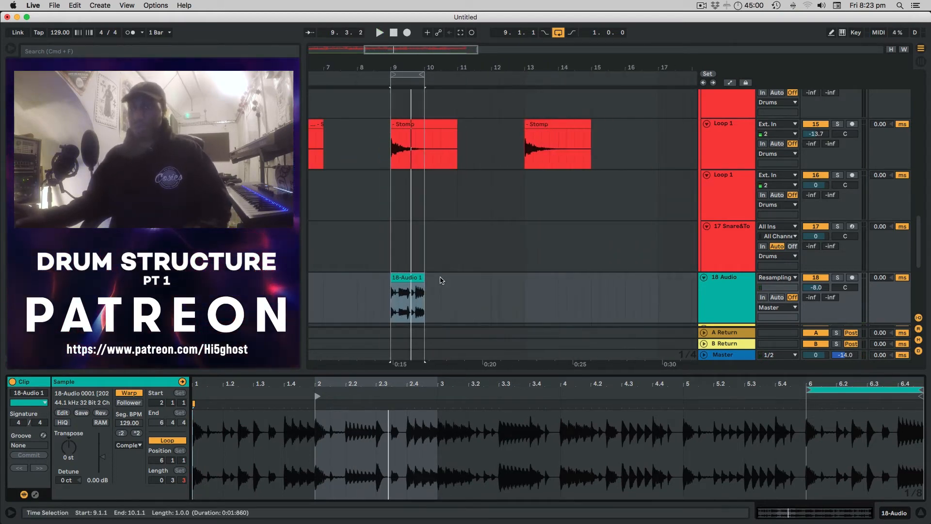
{"action": "scroll", "coordinate": [413, 211], "scroll_direction": "up", "scroll_amount": 2}
{"action": "scroll", "coordinate": [731, 223], "scroll_direction": "down", "scroll_amount": 5}
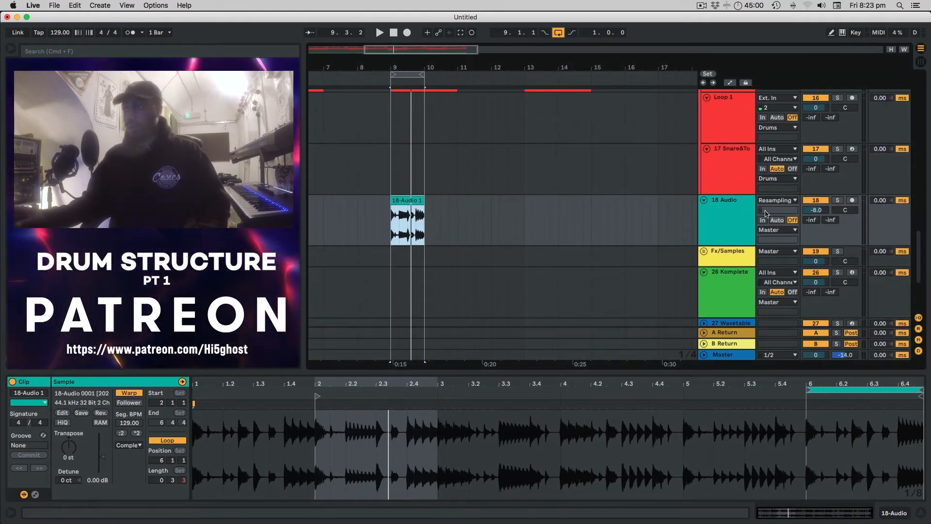
{"action": "left_click_drag", "start_coordinate": [732, 223], "coordinate": [629, 174]}
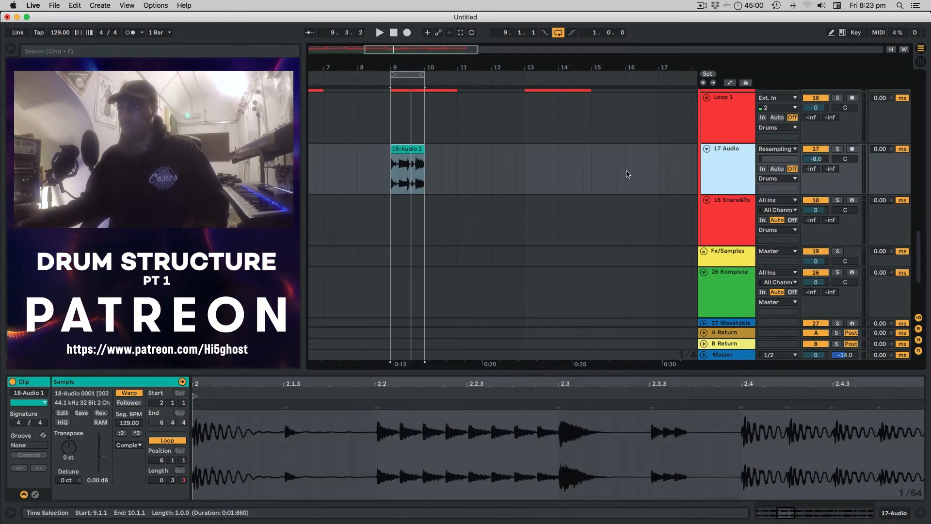
{"action": "scroll", "coordinate": [602, 172], "scroll_direction": "up", "scroll_amount": 5}
{"action": "scroll", "coordinate": [603, 173], "scroll_direction": "down", "scroll_amount": 6}
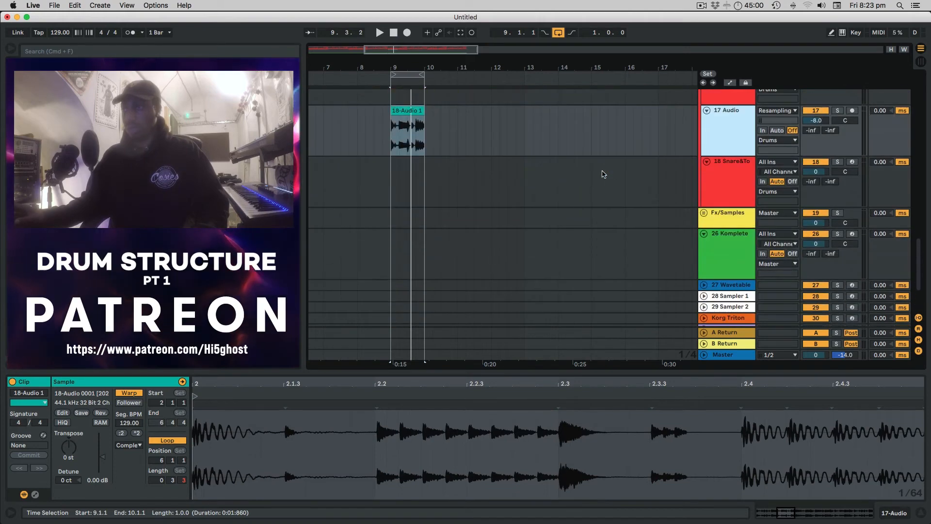
- Play the arrangement from 8.3.1 to hear the drums lead into the resampled bar
{"action": "scroll", "coordinate": [726, 128], "scroll_direction": "up", "scroll_amount": 3}
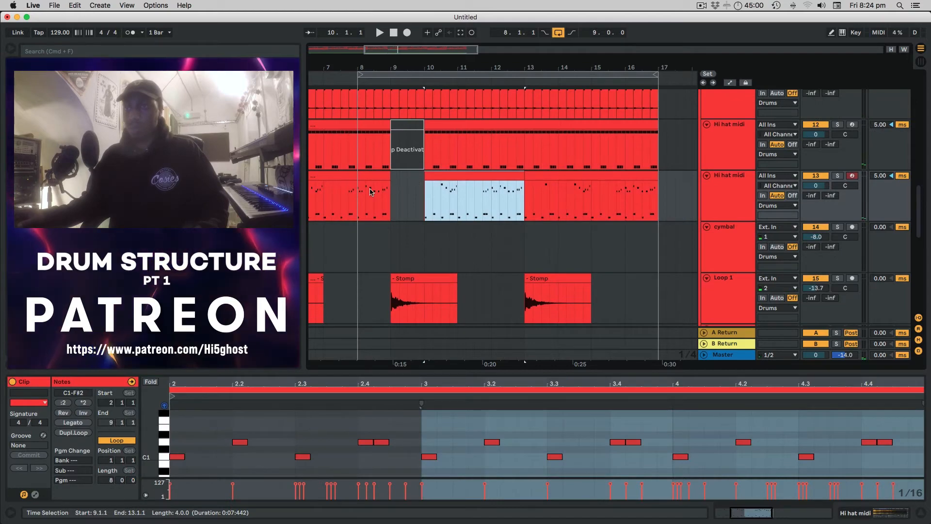
{"action": "left_click", "coordinate": [374, 192]}
{"action": "key", "text": "space"}
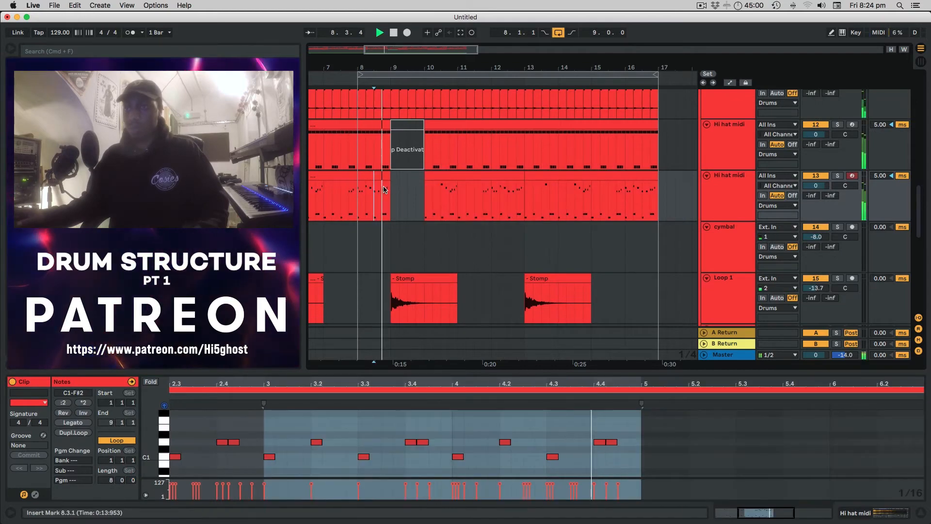
{"action": "scroll", "coordinate": [392, 185], "scroll_direction": "up", "scroll_amount": 15}
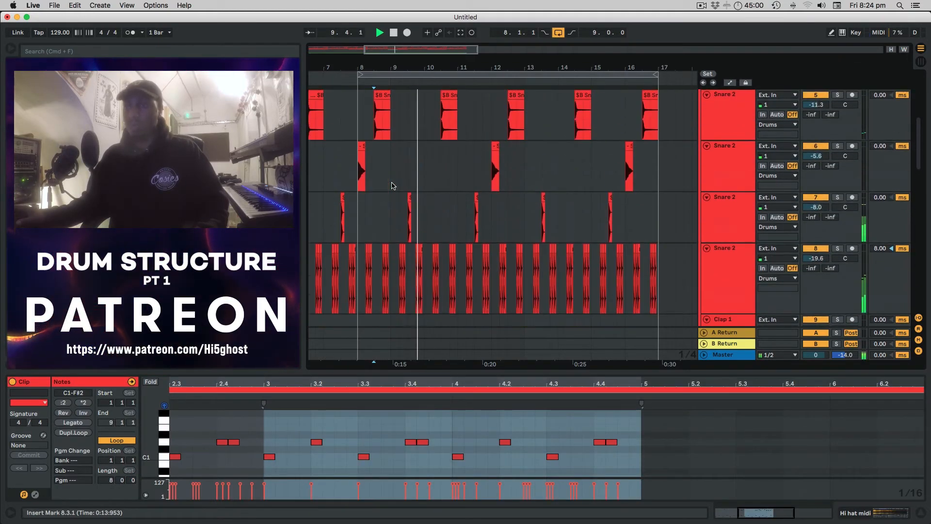
{"action": "scroll", "coordinate": [392, 185], "scroll_direction": "down", "scroll_amount": 15}
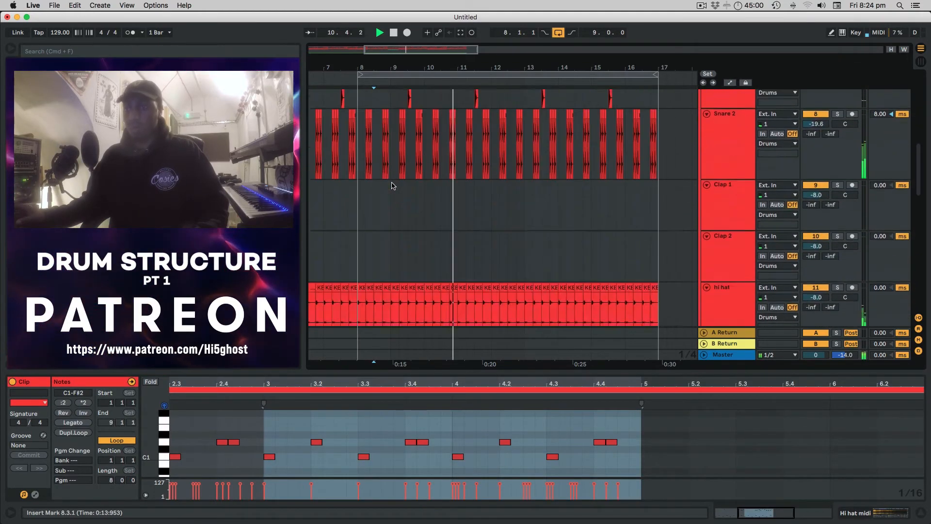
- Move the resampled clip's start marker to 3.1.1 and play the section from about bar 8
{"action": "left_click", "coordinate": [405, 263]}
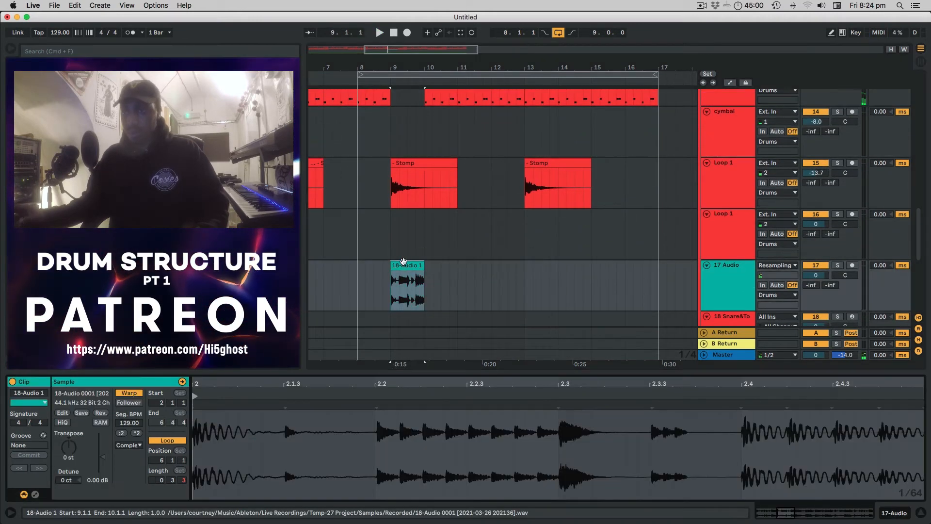
{"action": "left_click_drag", "start_coordinate": [436, 384], "coordinate": [420, 320]}
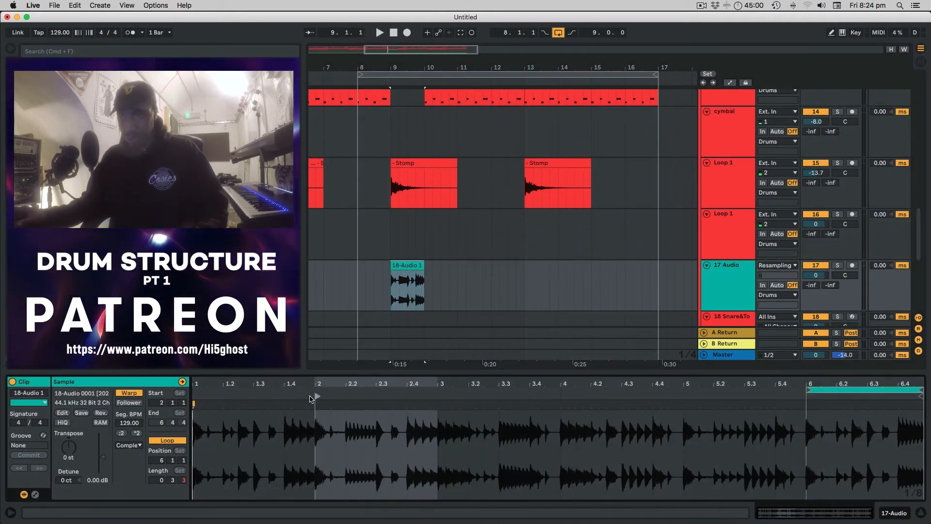
{"action": "left_click_drag", "start_coordinate": [318, 397], "coordinate": [441, 396]}
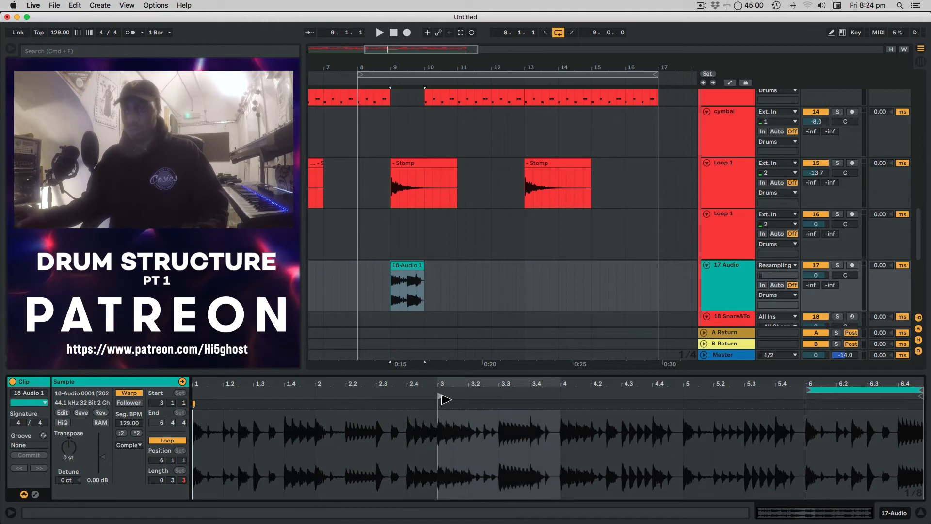
{"action": "left_click", "coordinate": [359, 275]}
{"action": "key", "text": "space"}
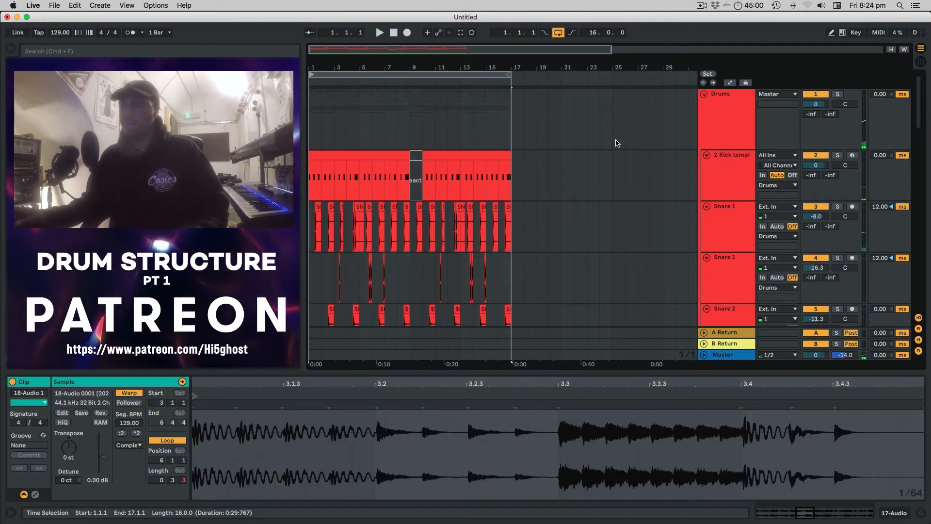
- Turn HalfTime on and Beat Repeat off on the Drums group, and play the 16-bar loop from 1.1.1
{"action": "left_click", "coordinate": [709, 124]}
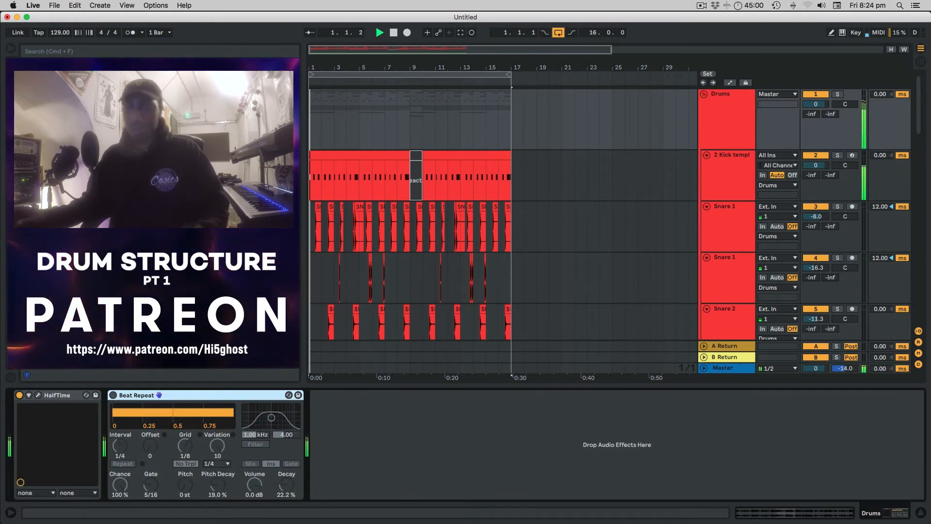
- Examine the clips on all tracks in the Drums group while the 16-bar loop plays
{"action": "scroll", "coordinate": [405, 230], "scroll_direction": "down", "scroll_amount": 15}
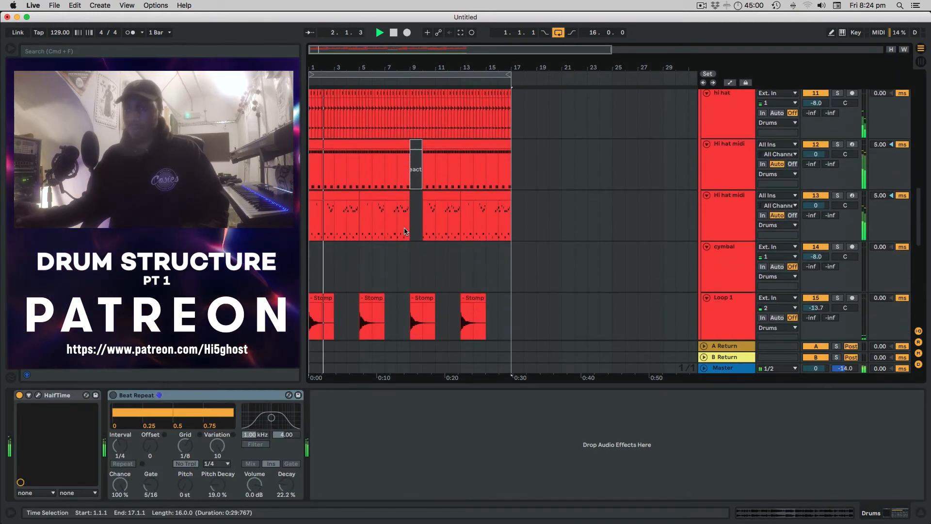
{"action": "scroll", "coordinate": [405, 231], "scroll_direction": "up", "scroll_amount": 10}
{"action": "scroll", "coordinate": [406, 231], "scroll_direction": "down", "scroll_amount": 10}
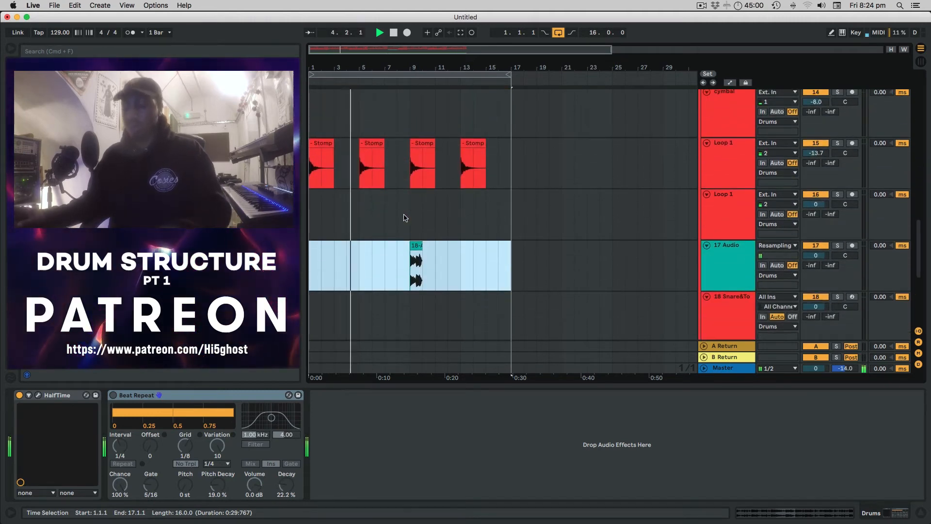
{"action": "scroll", "coordinate": [407, 219], "scroll_direction": "up", "scroll_amount": 6}
{"action": "scroll", "coordinate": [407, 219], "scroll_direction": "down", "scroll_amount": 8}
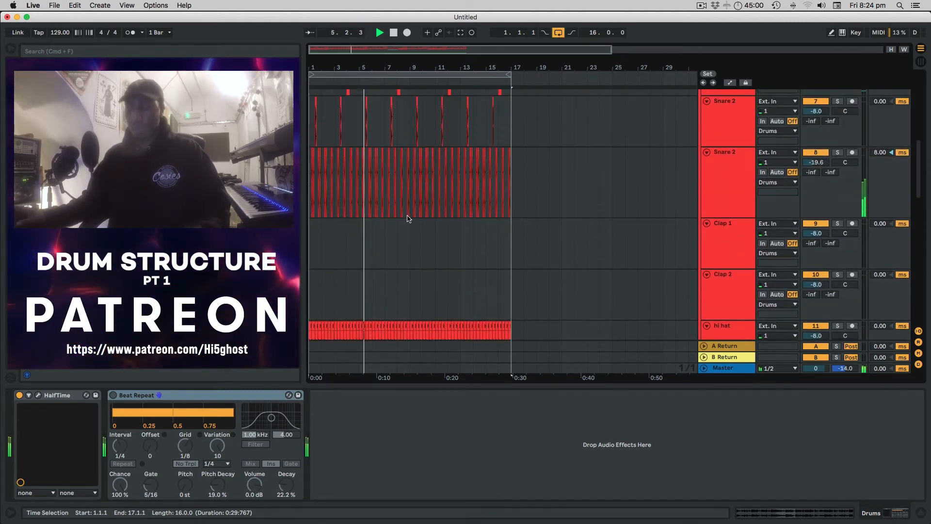
{"action": "scroll", "coordinate": [407, 218], "scroll_direction": "up", "scroll_amount": 10}
{"action": "scroll", "coordinate": [408, 218], "scroll_direction": "down", "scroll_amount": 8}
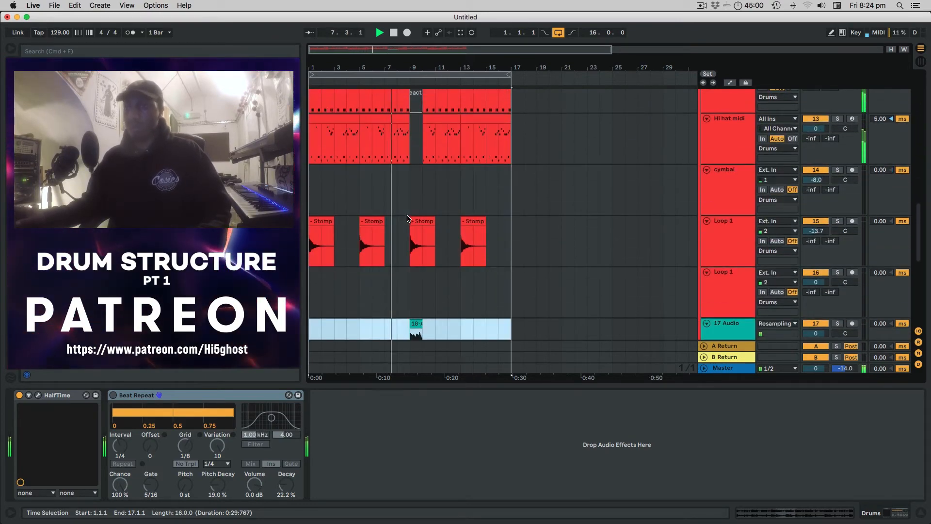
{"action": "scroll", "coordinate": [408, 218], "scroll_direction": "up", "scroll_amount": 5}
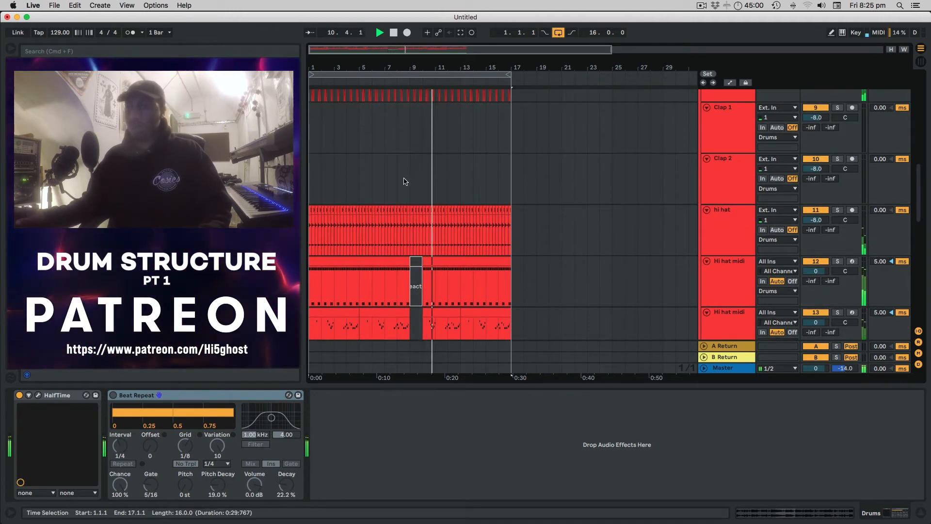
{"action": "scroll", "coordinate": [404, 182], "scroll_direction": "up", "scroll_amount": 8}
{"action": "scroll", "coordinate": [405, 181], "scroll_direction": "down", "scroll_amount": 3}
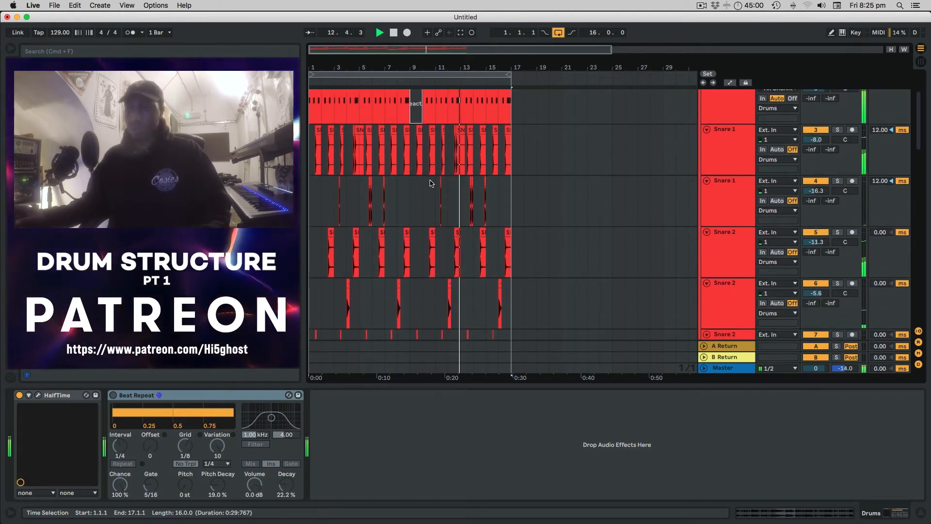
{"action": "scroll", "coordinate": [432, 185], "scroll_direction": "up", "scroll_amount": 5}
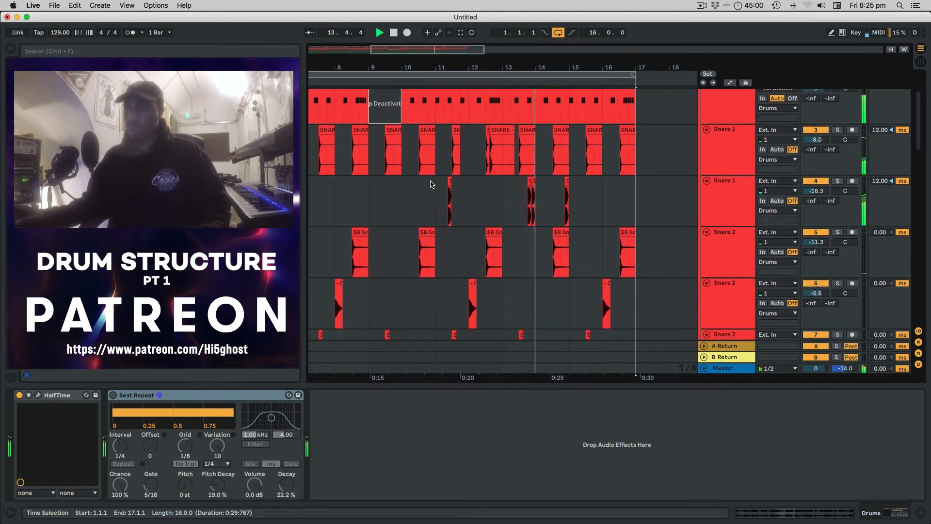
- Set a 2-bar loop from 15.1.1 to 17.1.1 and play it
{"action": "scroll", "coordinate": [431, 184], "scroll_direction": "down", "scroll_amount": 4}
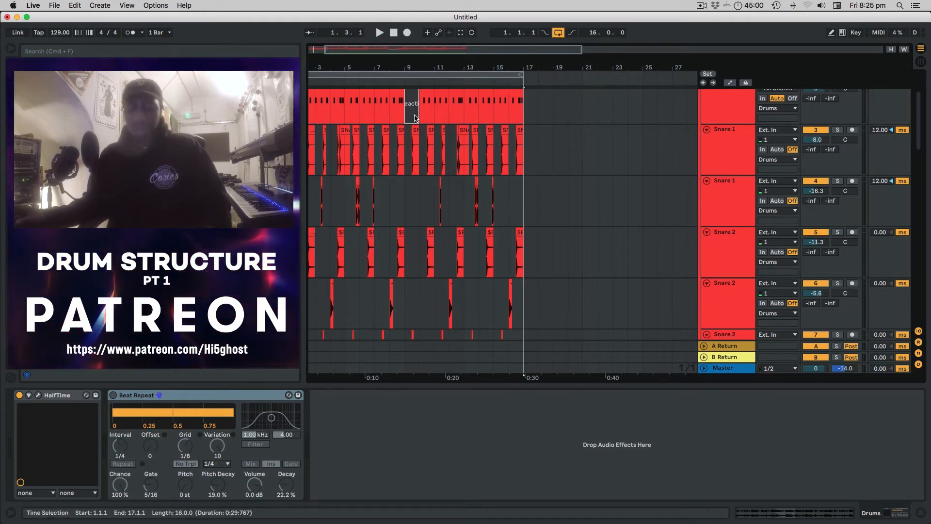
{"action": "scroll", "coordinate": [383, 99], "scroll_direction": "left", "scroll_amount": 2}
{"action": "left_click_drag", "start_coordinate": [316, 80], "coordinate": [534, 99]}
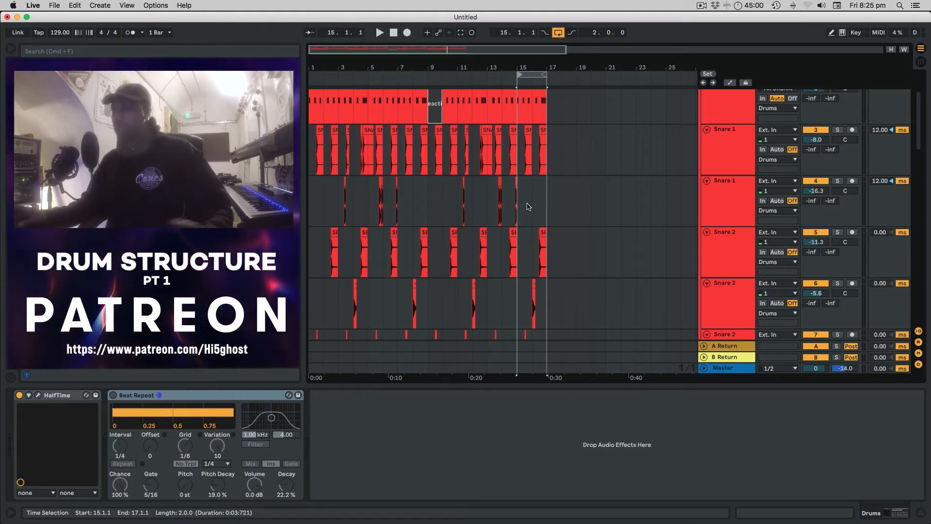
{"action": "key", "text": "space"}
{"action": "scroll", "coordinate": [525, 209], "scroll_direction": "up", "scroll_amount": 6}
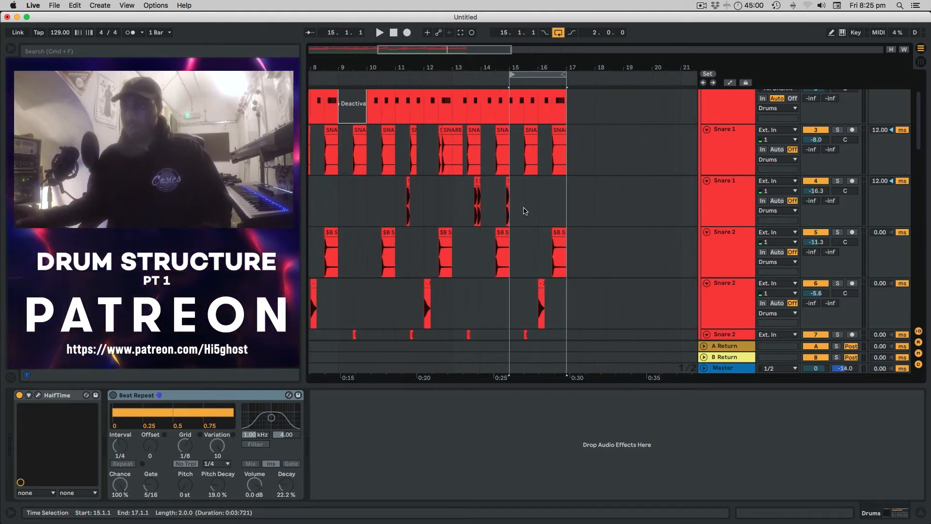
{"action": "scroll", "coordinate": [603, 197], "scroll_direction": "up", "scroll_amount": 4}
- Shorten the last clip on the second Hi hat midi track so it ends at 16.1.1
{"action": "scroll", "coordinate": [602, 194], "scroll_direction": "down", "scroll_amount": 6}
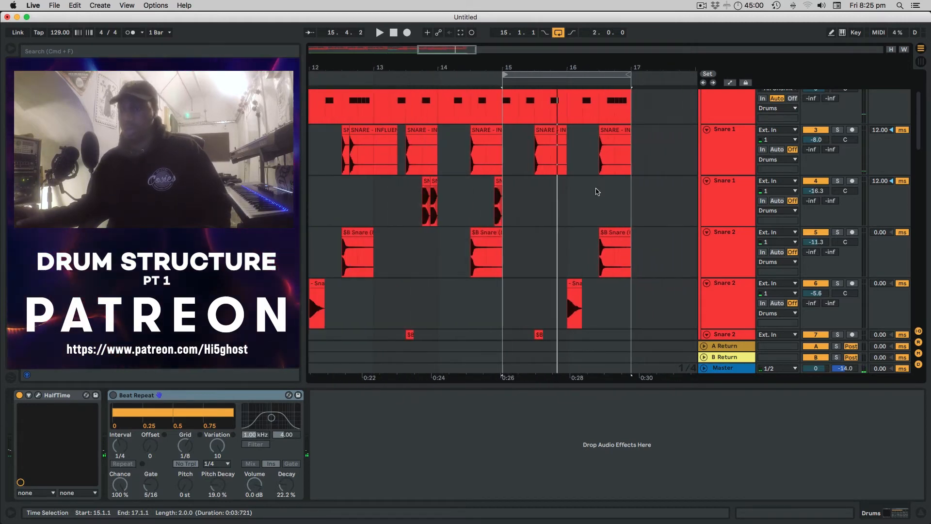
{"action": "scroll", "coordinate": [596, 191], "scroll_direction": "down", "scroll_amount": 10}
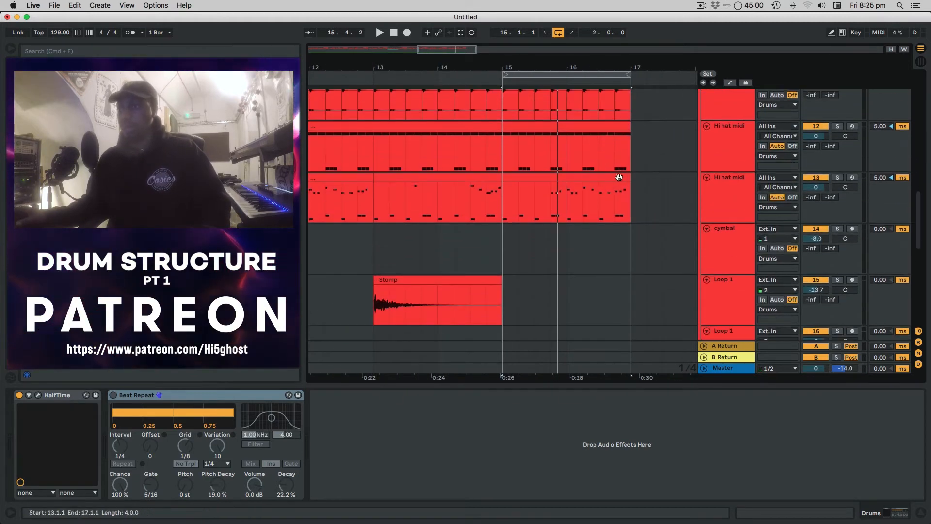
{"action": "left_click_drag", "start_coordinate": [633, 180], "coordinate": [578, 187]}
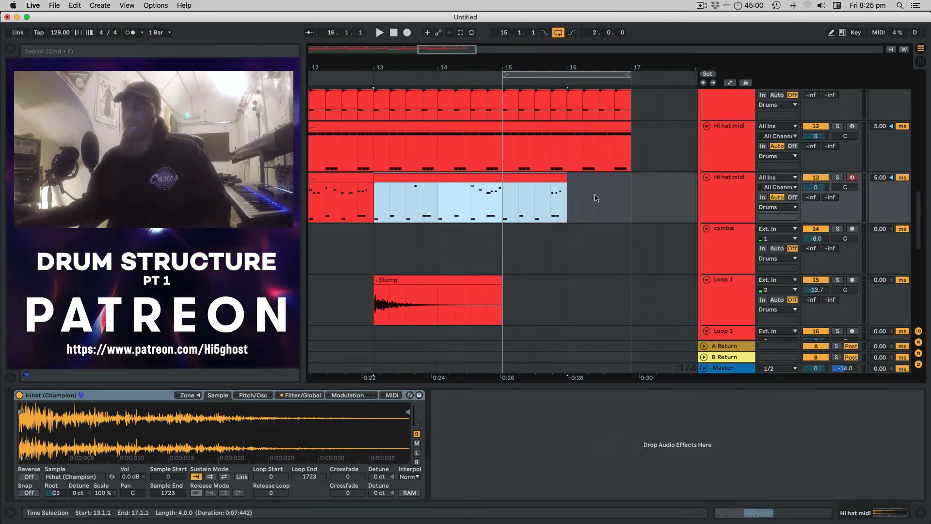
- Deactivate the clips between 16.1.1 and 17.1.1 on the two upper Snare 2 tracks
{"action": "scroll", "coordinate": [597, 198], "scroll_direction": "up", "scroll_amount": 8}
{"action": "scroll", "coordinate": [597, 198], "scroll_direction": "down", "scroll_amount": 3}
{"action": "scroll", "coordinate": [604, 165], "scroll_direction": "up", "scroll_amount": 4}
{"action": "scroll", "coordinate": [600, 196], "scroll_direction": "up", "scroll_amount": 3}
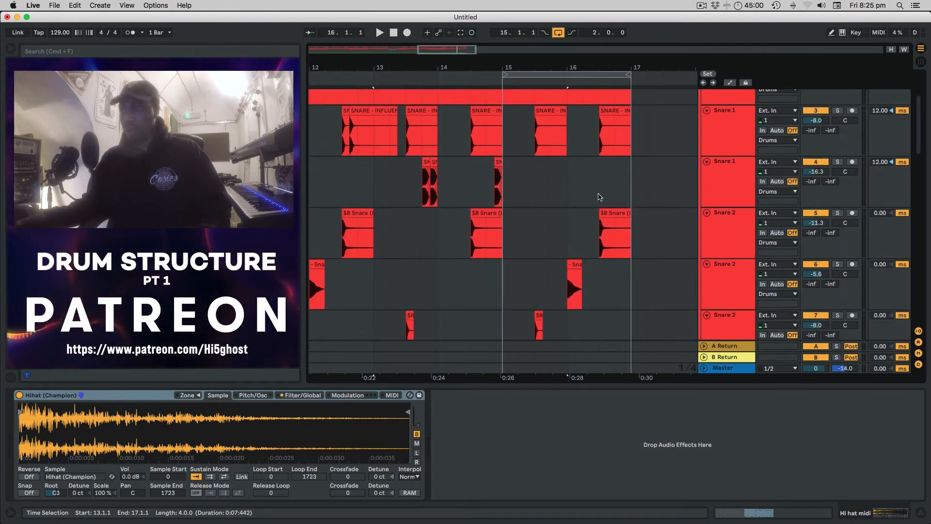
{"action": "left_click_drag", "start_coordinate": [569, 231], "coordinate": [632, 273]}
{"action": "key", "text": "0"}
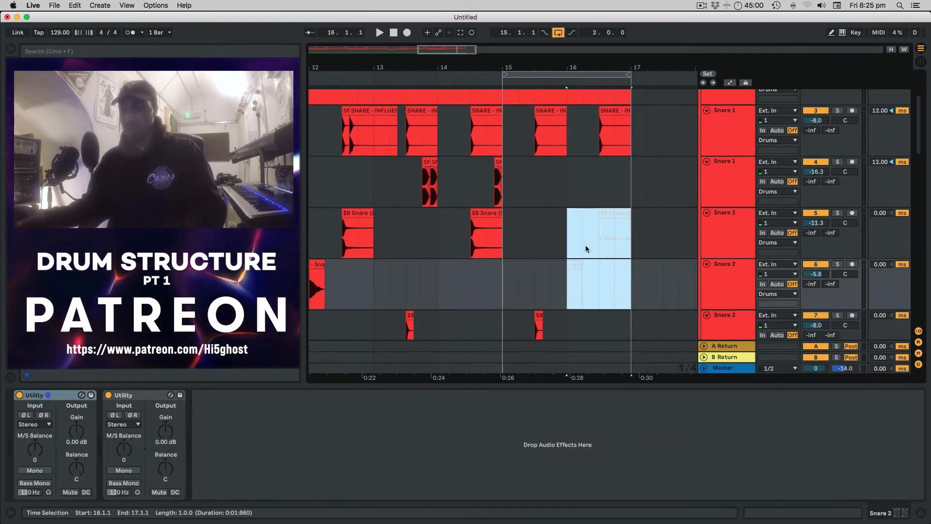
- Remove the kick pattern from the final bar so the kick clip ends at 16.1.1
{"action": "scroll", "coordinate": [545, 234], "scroll_direction": "up", "scroll_amount": 2}
{"action": "left_click", "coordinate": [586, 170]}
{"action": "left_click_drag", "start_coordinate": [587, 170], "coordinate": [573, 170]}
{"action": "scroll", "coordinate": [573, 171], "scroll_direction": "down", "scroll_amount": 6}
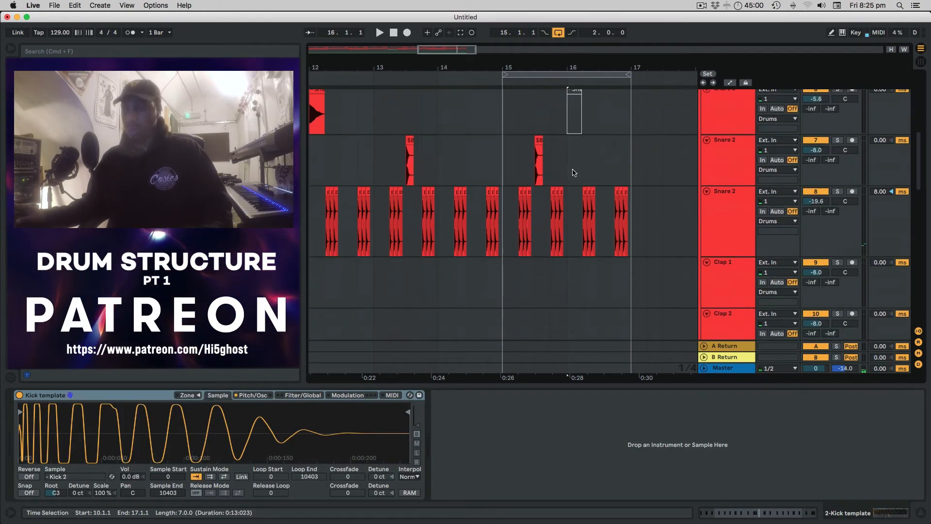
{"action": "scroll", "coordinate": [572, 215], "scroll_direction": "up", "scroll_amount": 3}
{"action": "scroll", "coordinate": [573, 215], "scroll_direction": "down", "scroll_amount": 4}
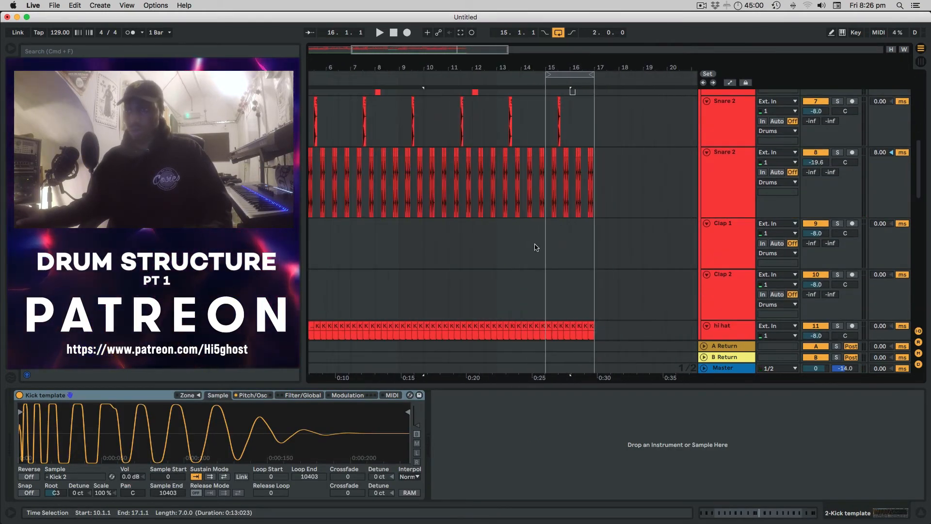
- Copy the resampled clip from bar 9 to 16.1.1 and move the copy's start marker back to about bar 2
{"action": "scroll", "coordinate": [536, 247], "scroll_direction": "down", "scroll_amount": 8}
{"action": "left_click_drag", "start_coordinate": [407, 205], "coordinate": [577, 207]}
{"action": "double_click", "coordinate": [581, 225]}
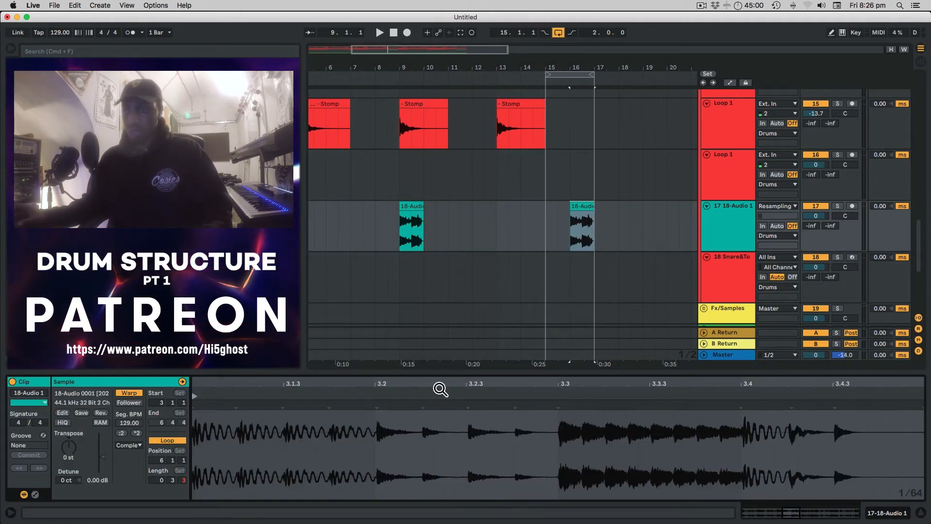
{"action": "double_click", "coordinate": [442, 388]}
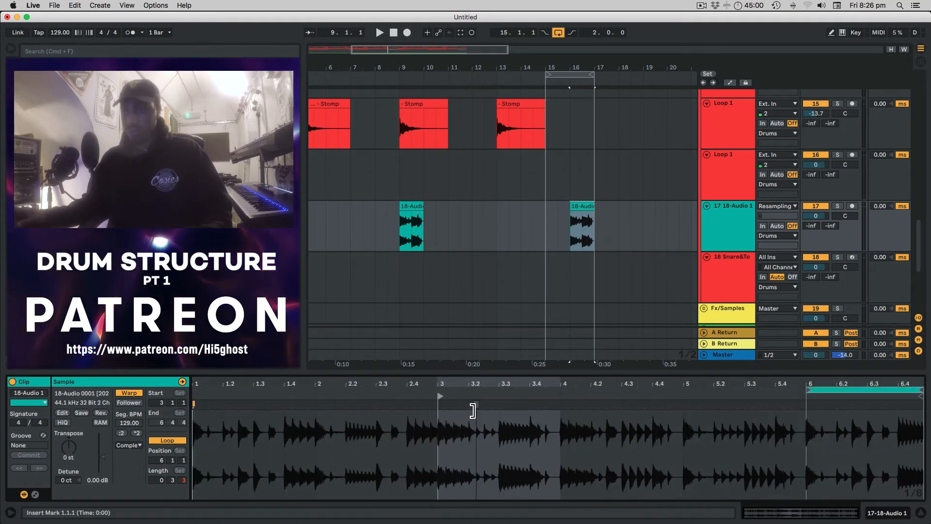
{"action": "mouse_move", "coordinate": [442, 400]}
{"action": "left_mouse_down"}
{"action": "mouse_move", "coordinate": [301, 404]}
{"action": "mouse_move", "coordinate": [320, 406]}
{"action": "left_mouse_up"}
- Play the arrangement from 13.3.1 to hear the drums lead into the resampled clip at bar 16
{"action": "left_click", "coordinate": [511, 224]}
{"action": "key", "text": "space"}
{"action": "scroll", "coordinate": [571, 187], "scroll_direction": "up", "scroll_amount": 8}
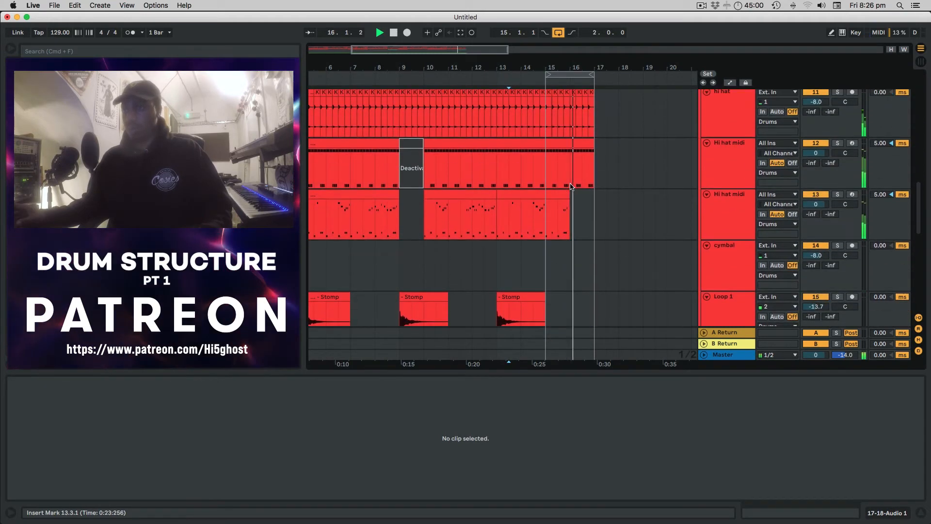
{"action": "scroll", "coordinate": [571, 187], "scroll_direction": "down", "scroll_amount": 8}
{"action": "key", "text": "space"}
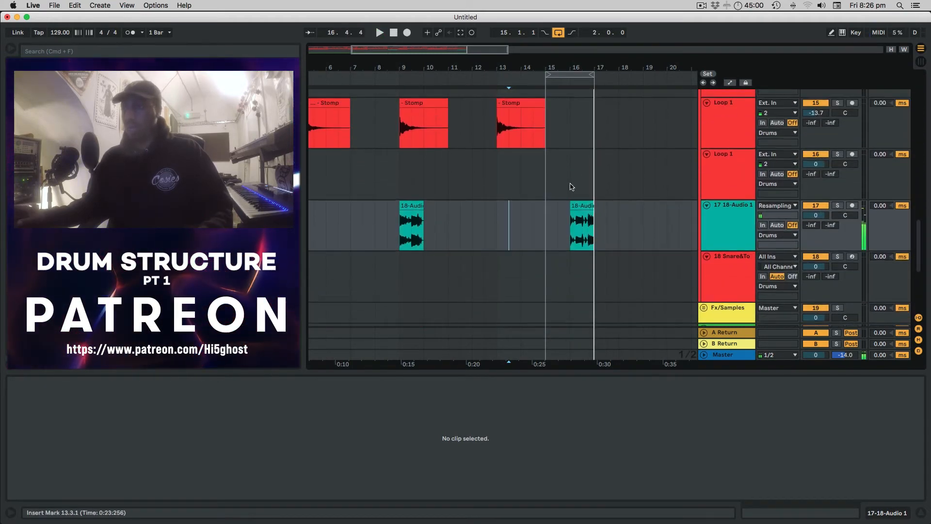
- Duplicate the first Snare 1 track
{"action": "scroll", "coordinate": [570, 187], "scroll_direction": "up", "scroll_amount": 15}
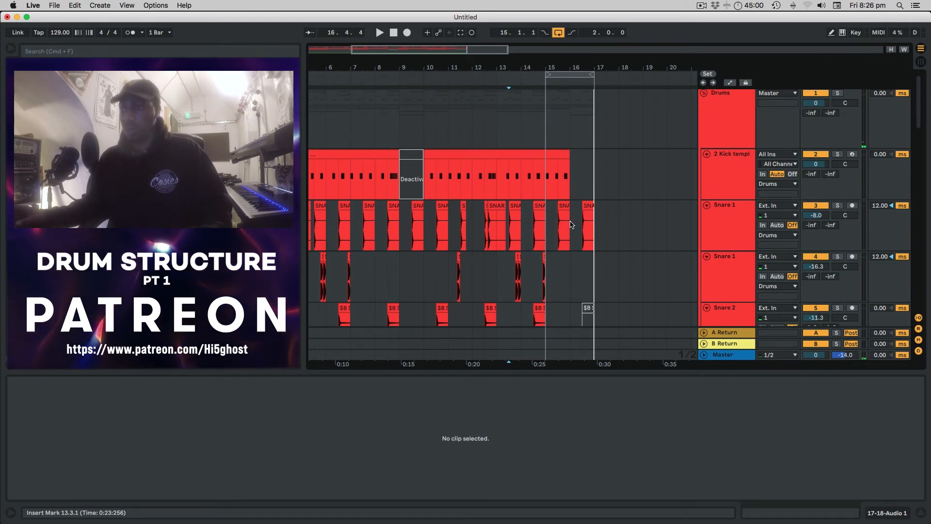
{"action": "left_click", "coordinate": [731, 225]}
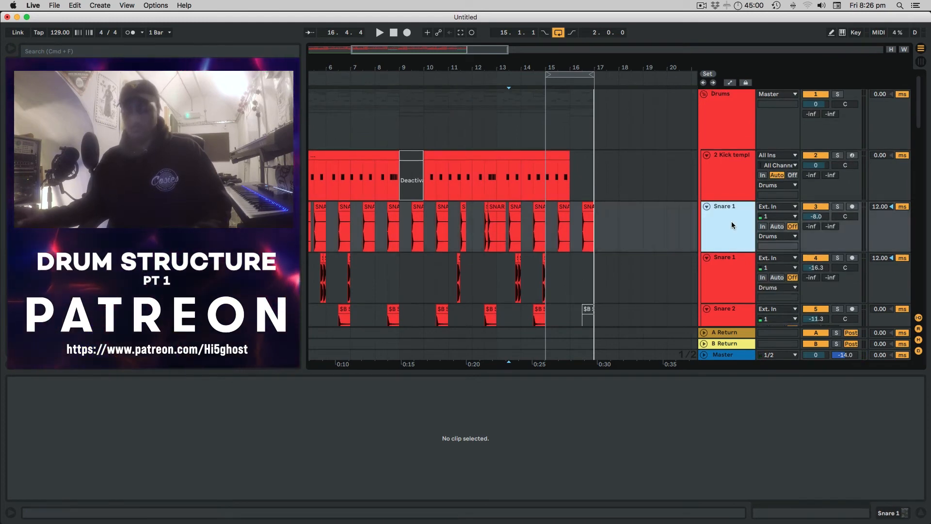
{"action": "key", "text": "super+d"}
- Delete all clips on the duplicated Snare 1 track
{"action": "scroll", "coordinate": [601, 242], "scroll_direction": "down", "scroll_amount": 2}
{"action": "left_click_drag", "start_coordinate": [595, 204], "coordinate": [257, 209]}
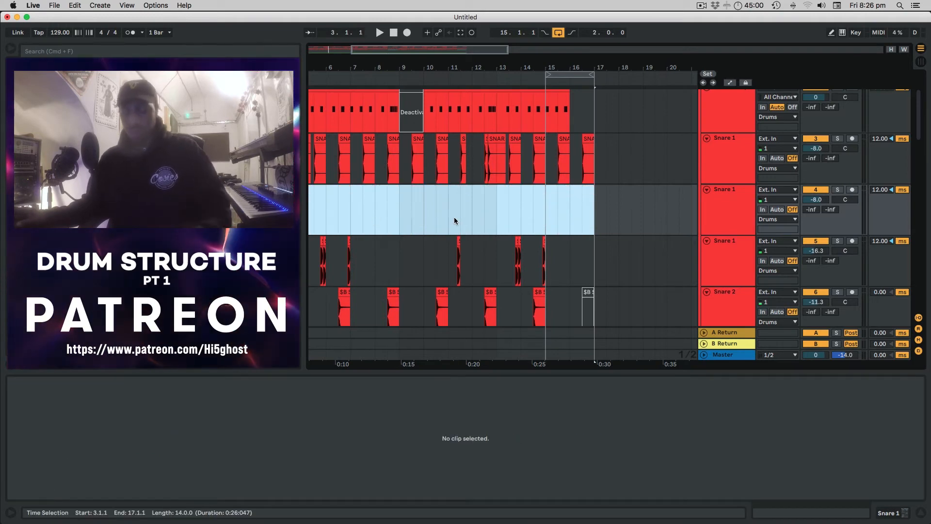
{"action": "scroll", "coordinate": [454, 220], "scroll_direction": "up", "scroll_amount": 3}
{"action": "scroll", "coordinate": [454, 220], "scroll_direction": "down", "scroll_amount": 10}
{"action": "left_click_drag", "start_coordinate": [376, 201], "coordinate": [298, 206]}
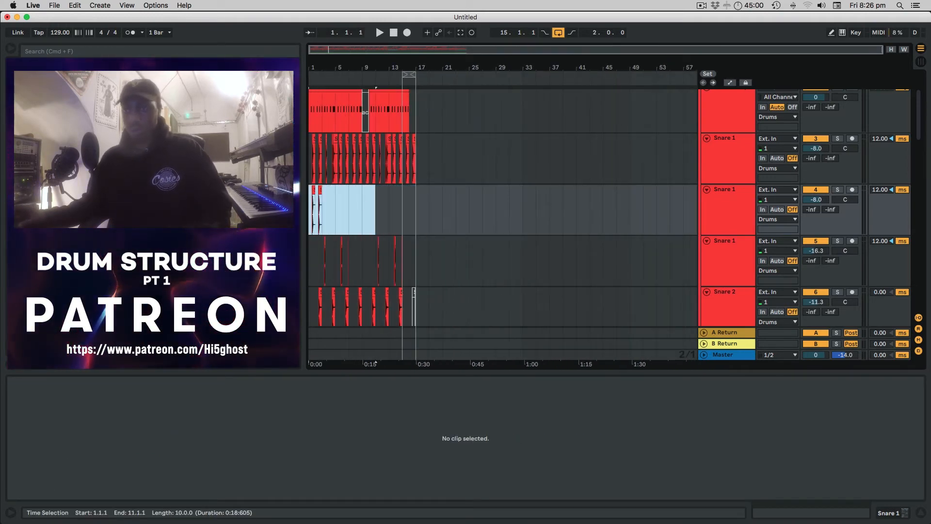
{"action": "key", "text": "Delete"}
- Move the last snare clip, at 16.3.1, from the first Snare 1 track onto the empty duplicate track
{"action": "scroll", "coordinate": [394, 197], "scroll_direction": "up", "scroll_amount": 10}
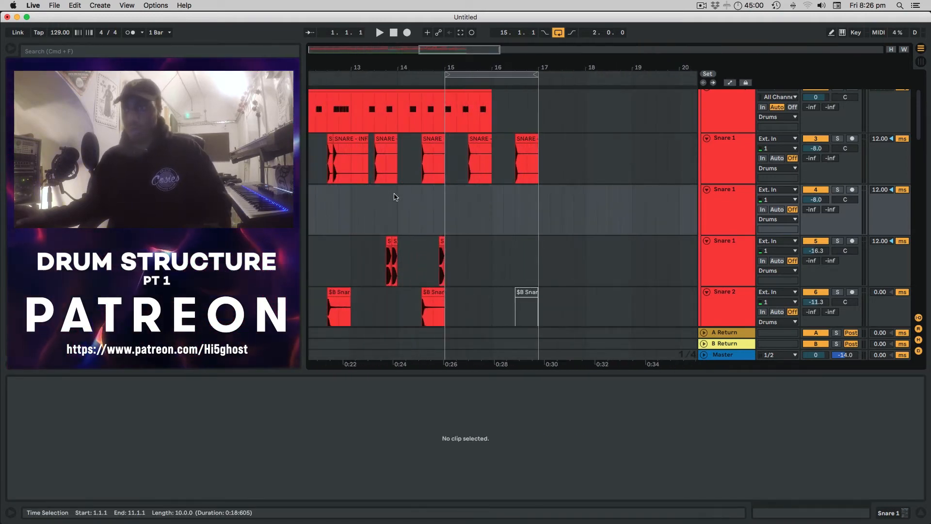
{"action": "scroll", "coordinate": [394, 197], "scroll_direction": "up", "scroll_amount": 2}
{"action": "left_click_drag", "start_coordinate": [547, 142], "coordinate": [544, 190]}
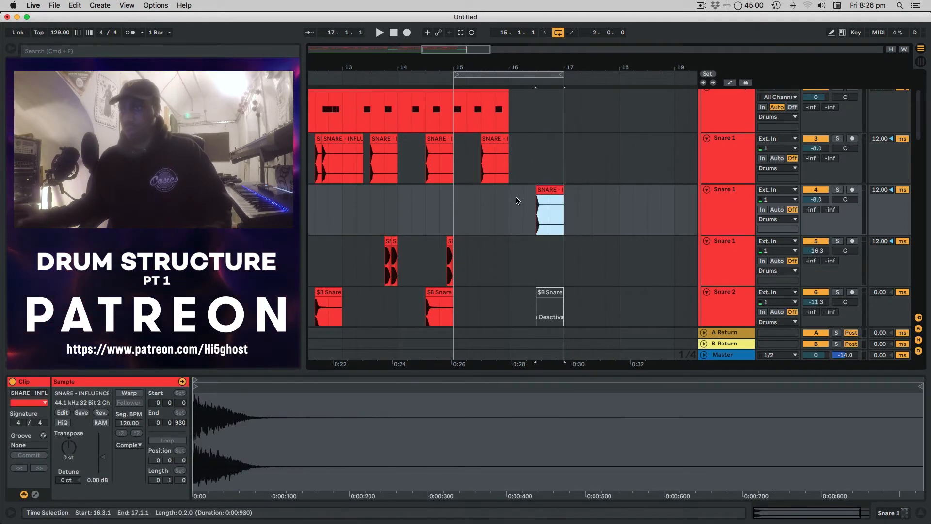
- Solo the duplicated Snare 1 track and play its clip at 16.3.1
{"action": "left_click", "coordinate": [713, 203]}
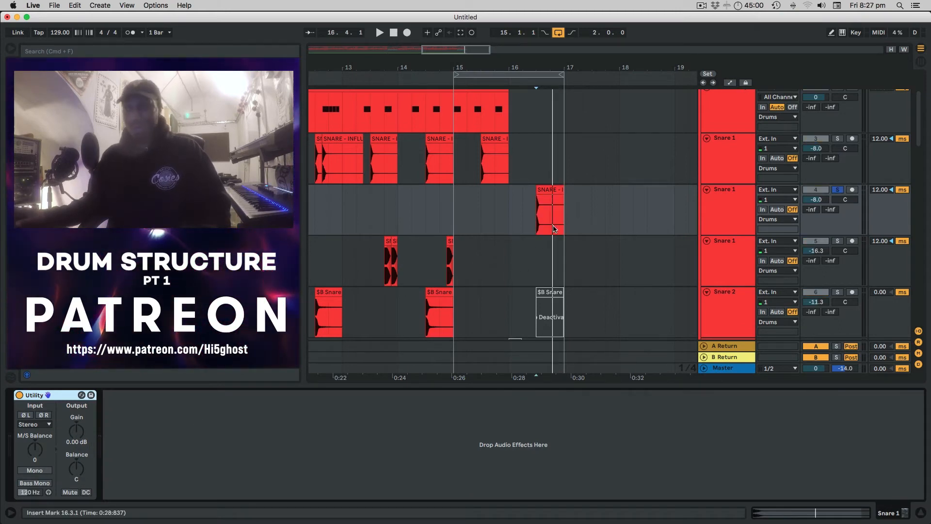
{"action": "scroll", "coordinate": [550, 209], "scroll_direction": "up", "scroll_amount": 5}
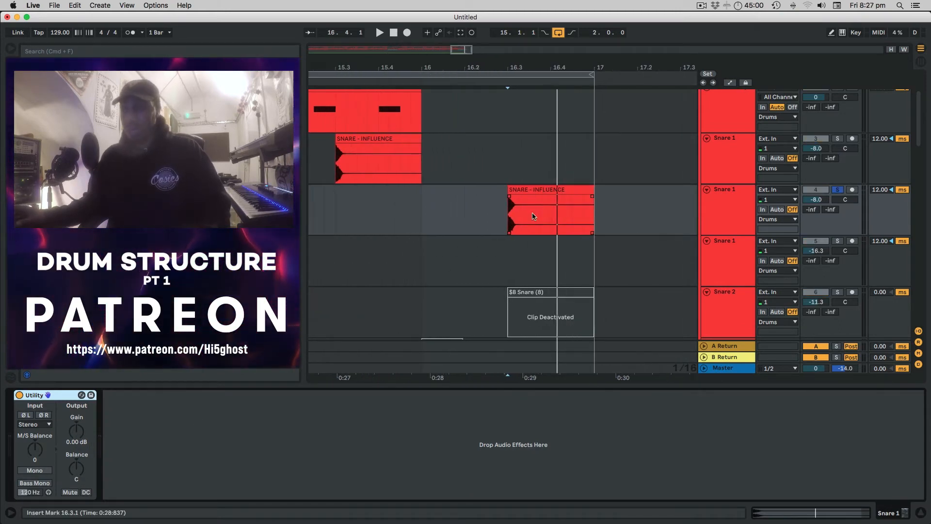
{"action": "left_click", "coordinate": [531, 202]}
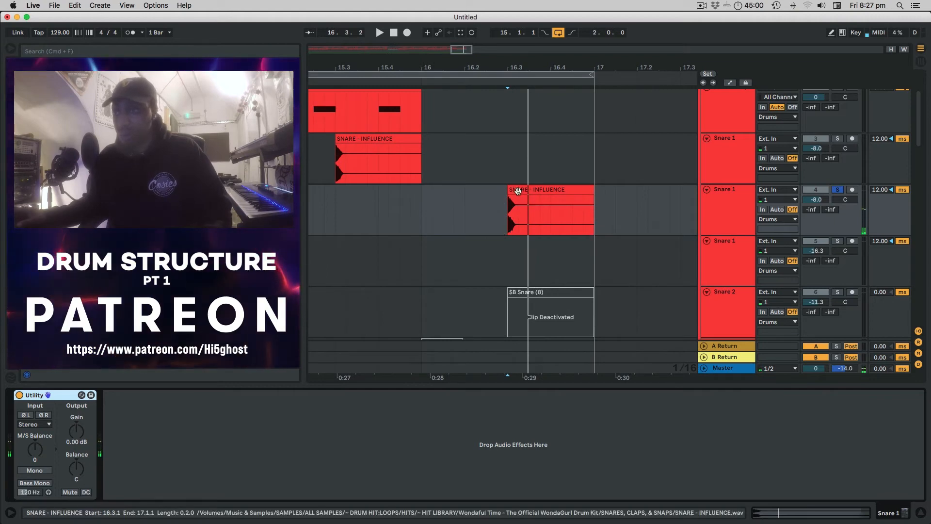
- Copy the shortened 1/16-note snare hit to 16.3.3 and duplicate the pair to 16.4.1, making four evenly spaced hits
{"action": "left_click_drag", "start_coordinate": [517, 191], "coordinate": [537, 194]}
{"action": "key", "text": "space"}
{"action": "left_click", "coordinate": [485, 207]}
{"action": "left_click_drag", "start_coordinate": [615, 193], "coordinate": [506, 203]}
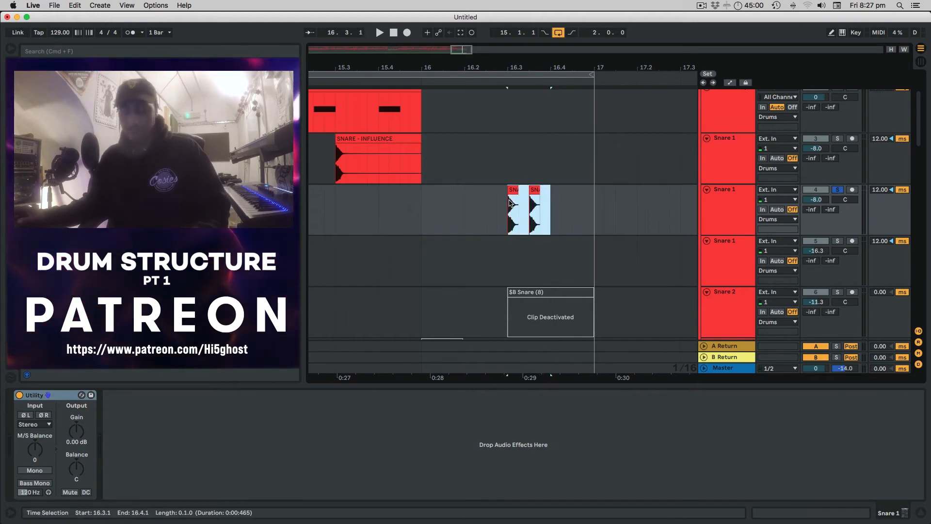
{"action": "key", "text": "cmd+d"}
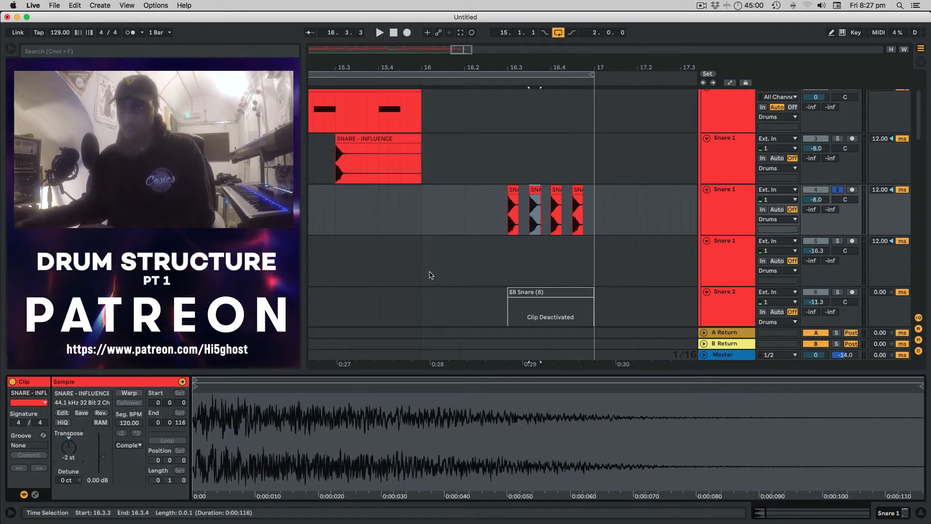
- Transpose the third snare hit to -3 st and the fourth to -6 st, and play the fill
{"action": "left_click", "coordinate": [558, 196]}
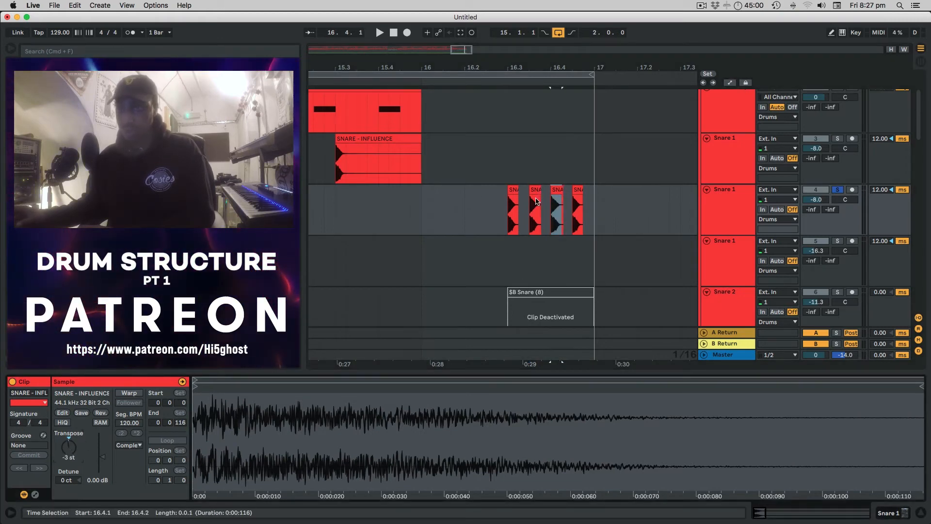
{"action": "left_click", "coordinate": [581, 196]}
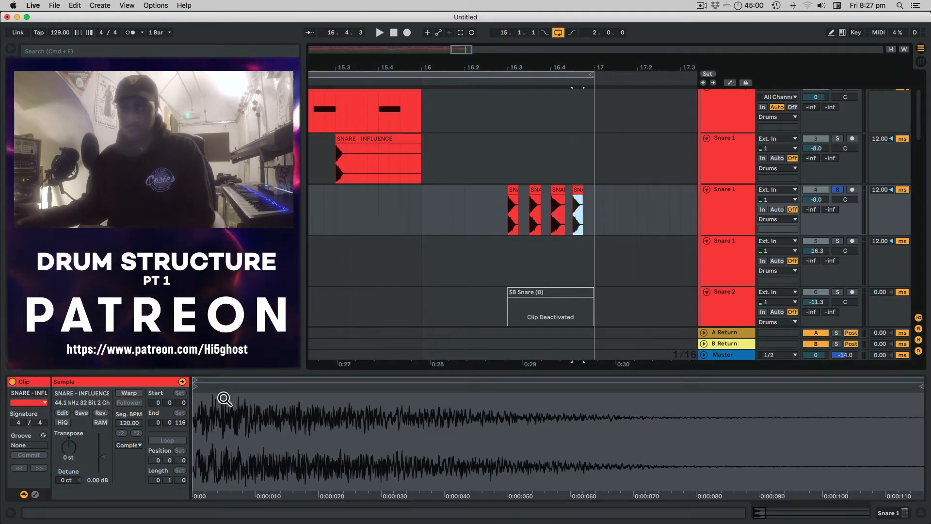
{"action": "left_click_drag", "start_coordinate": [71, 447], "coordinate": [68, 448]}
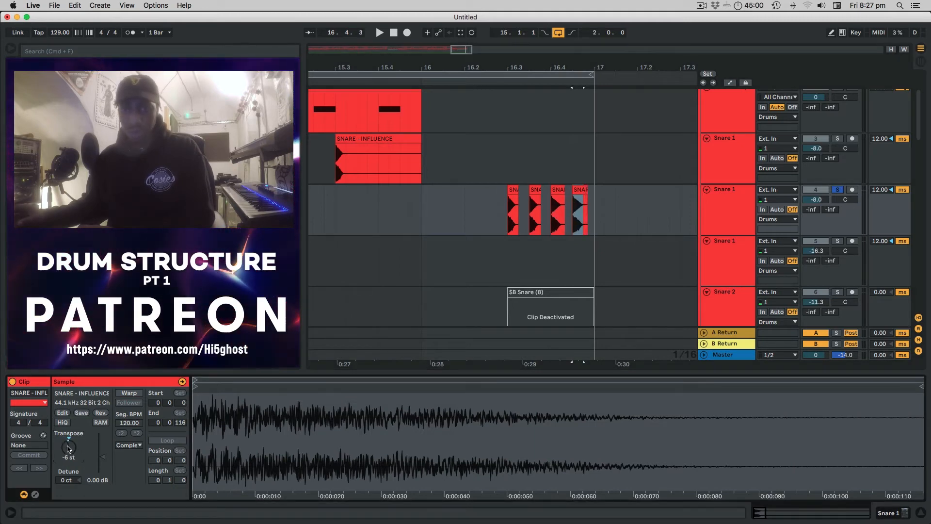
{"action": "left_click", "coordinate": [487, 206]}
{"action": "key", "text": "space"}
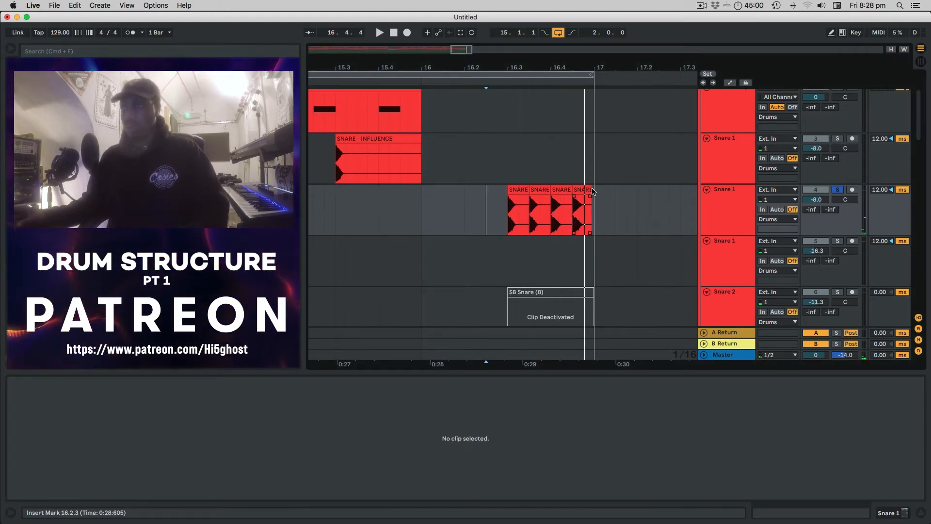
- Consolidate the four snare hits between 16.3.1 and 17.1.1 into a single clip
{"action": "left_click_drag", "start_coordinate": [592, 192], "coordinate": [509, 215]}
{"action": "left_click", "coordinate": [604, 209]}
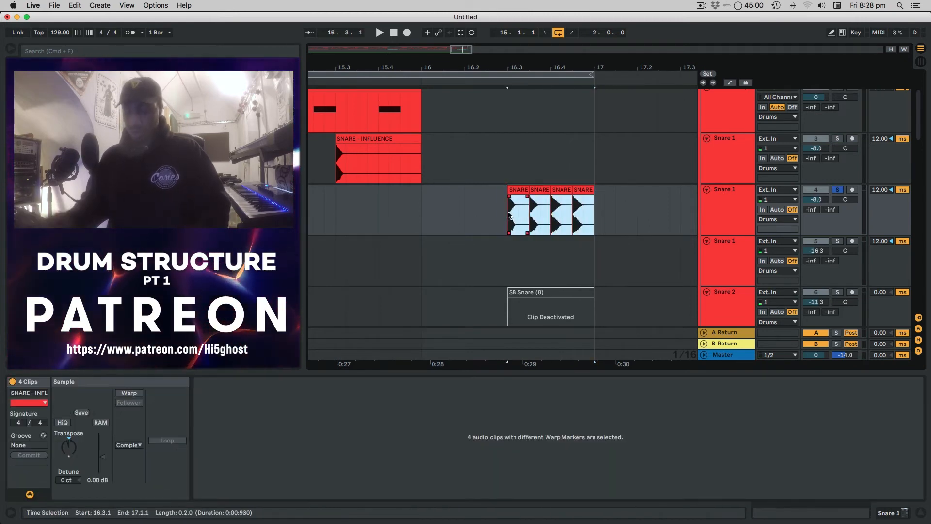
{"action": "key", "text": "super+j"}
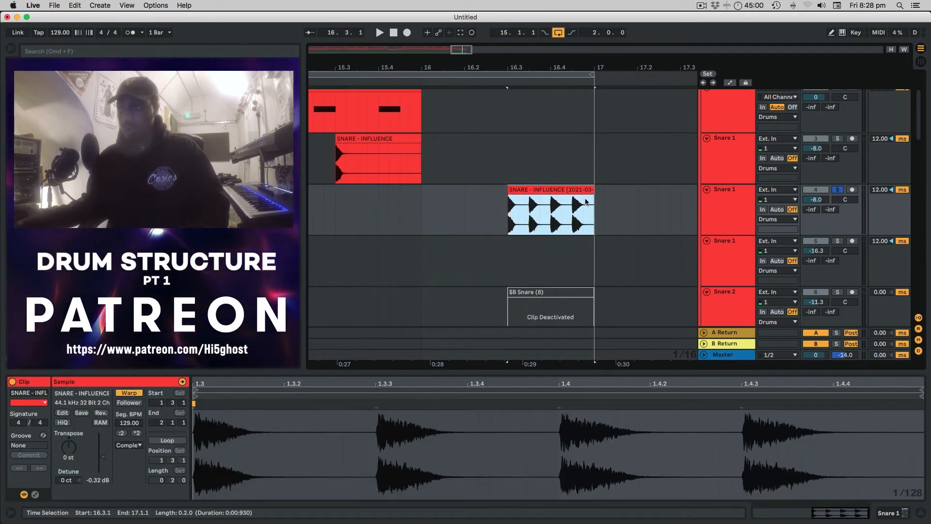
- Try a fade-out across the whole consolidated snare clip and play the fill
{"action": "left_click_drag", "start_coordinate": [587, 199], "coordinate": [514, 202]}
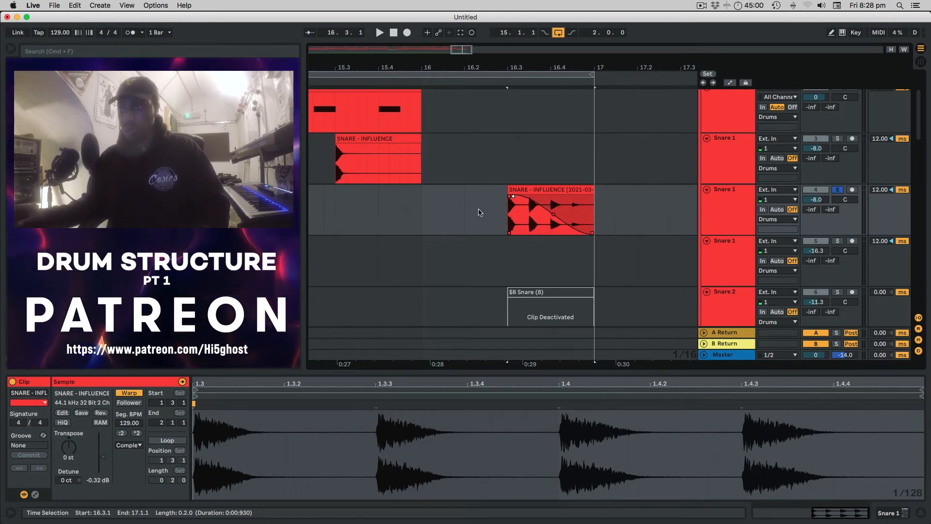
{"action": "left_click", "coordinate": [454, 209]}
{"action": "key", "text": "space"}
{"action": "key", "text": "space"}
{"action": "left_click", "coordinate": [546, 207]}
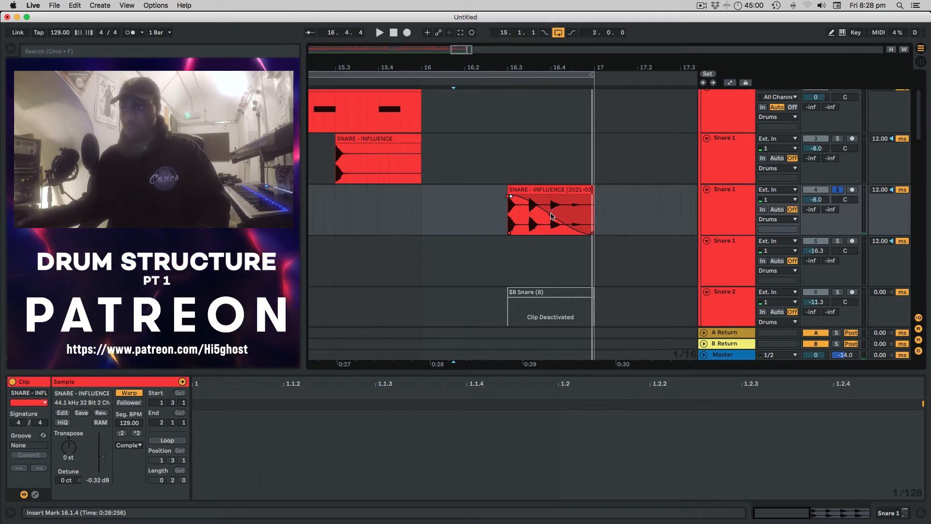
- Play the full drums from 14.4.3 to hear the snare fill in context
{"action": "left_click", "coordinate": [475, 209]}
{"action": "key", "text": "space"}
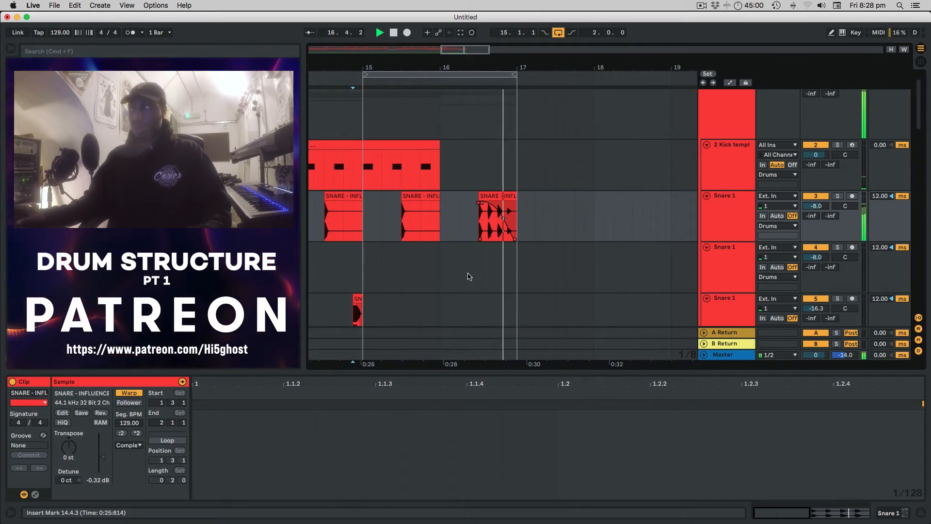
{"action": "key", "text": "space"}
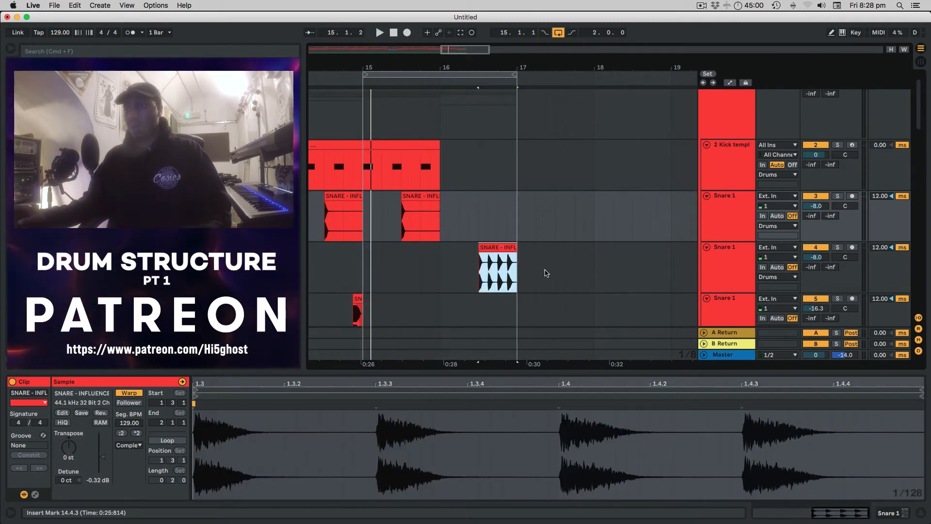
- Add an Auto Pan to the Snare 1 track holding the bar 16 fill, sync its rate to 1/2 and audition it
{"action": "left_click", "coordinate": [541, 266]}
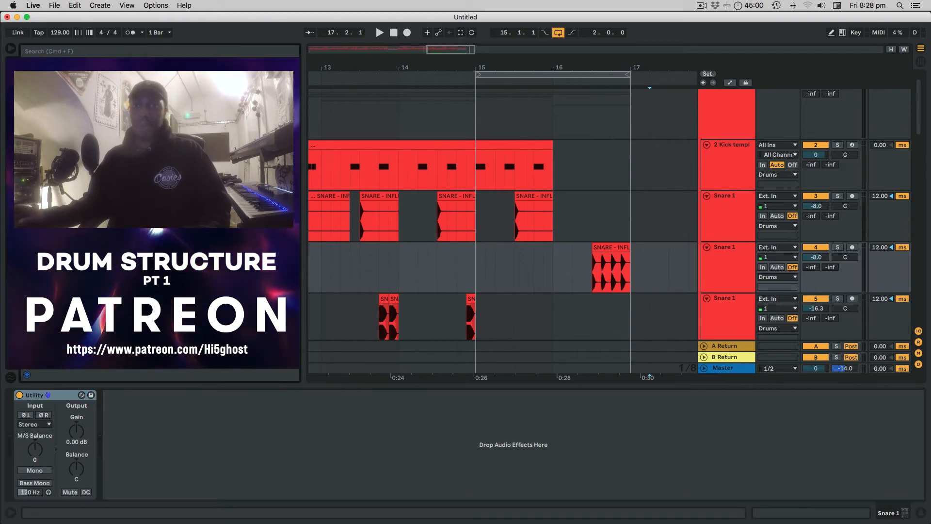
{"action": "left_click_drag", "start_coordinate": [116, 102], "coordinate": [118, 407]}
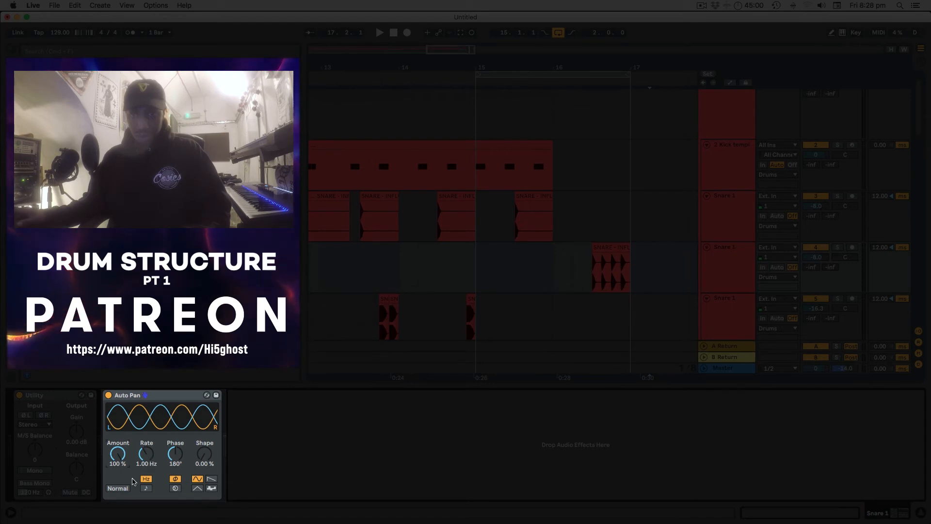
{"action": "left_click", "coordinate": [145, 488]}
{"action": "mouse_move", "coordinate": [147, 455]}
{"action": "left_mouse_down"}
{"action": "mouse_move", "coordinate": [147, 485]}
{"action": "mouse_move", "coordinate": [147, 473]}
{"action": "left_mouse_up"}
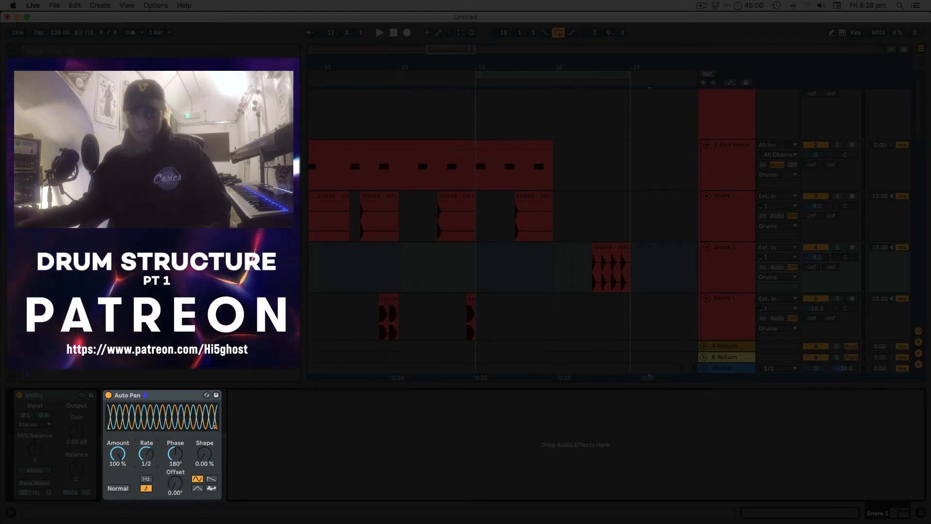
{"action": "left_click", "coordinate": [650, 271]}
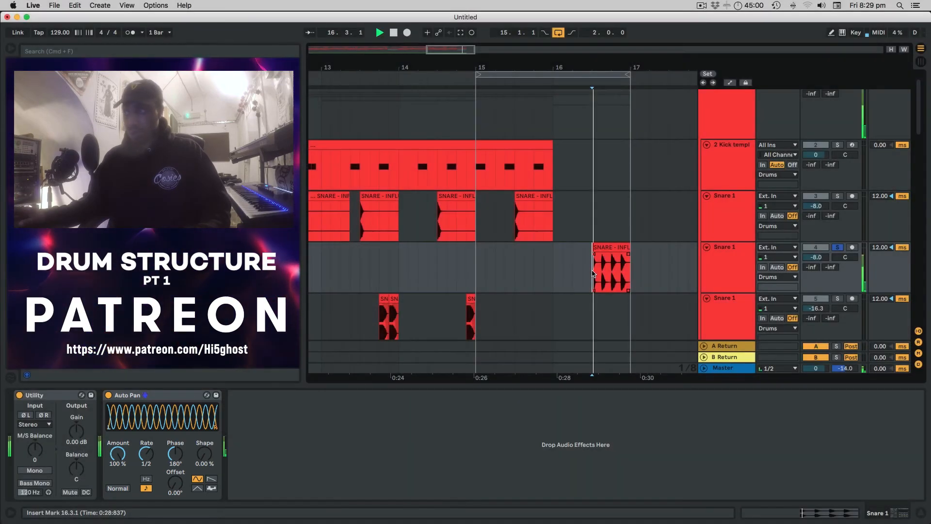
{"action": "left_click", "coordinate": [495, 327]}
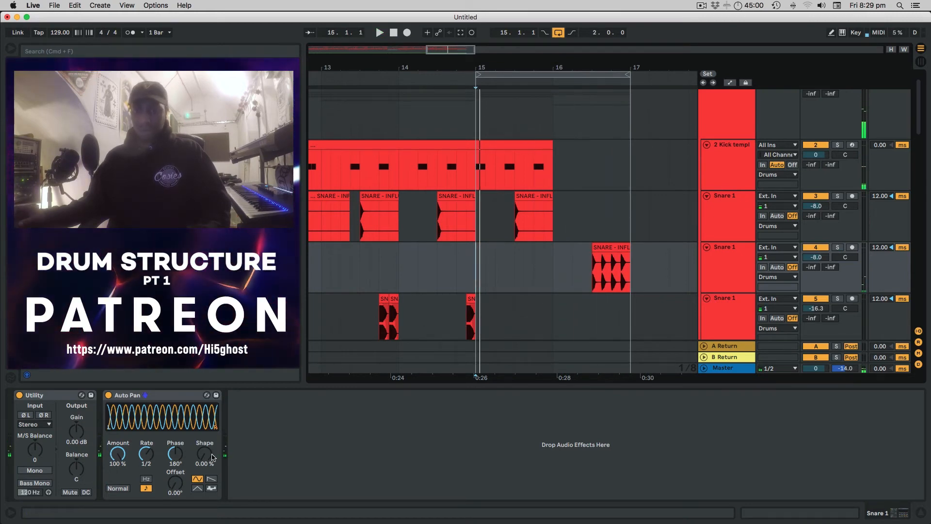
- Switch the Auto Pan to the ramp waveform at a 1/4 rate and play the drums from bar 15
{"action": "left_click", "coordinate": [212, 479]}
{"action": "key", "text": "space"}
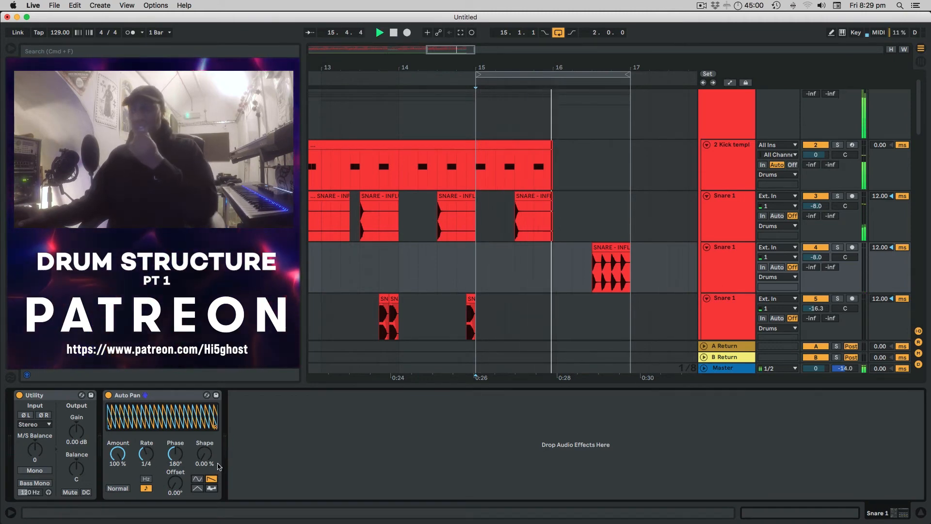
{"action": "key", "text": "space"}
{"action": "key", "text": "space"}
- Copy the snare fill from 16.3.1 to 8.3.1 and extend the loop to 16 bars from 1.1.1
{"action": "scroll", "coordinate": [534, 298], "scroll_direction": "down", "scroll_amount": 8}
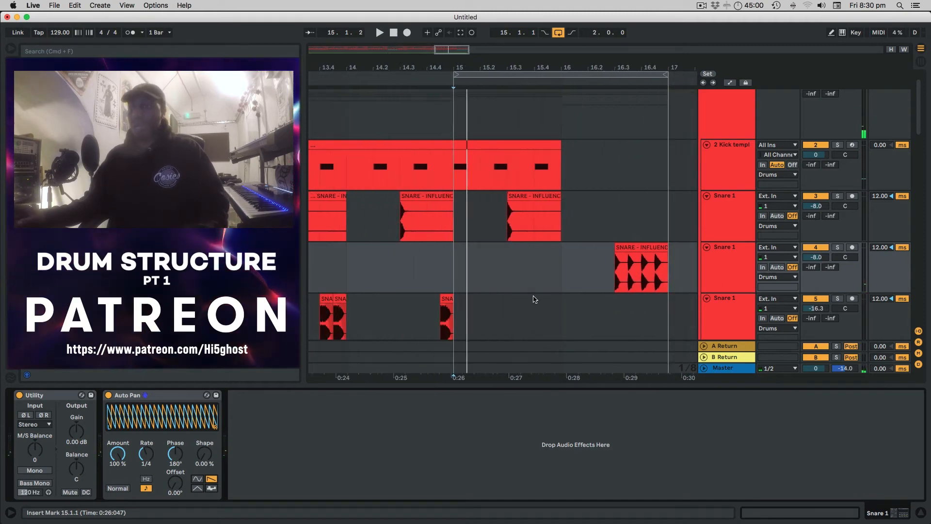
{"action": "scroll", "coordinate": [531, 298], "scroll_direction": "down", "scroll_amount": 4}
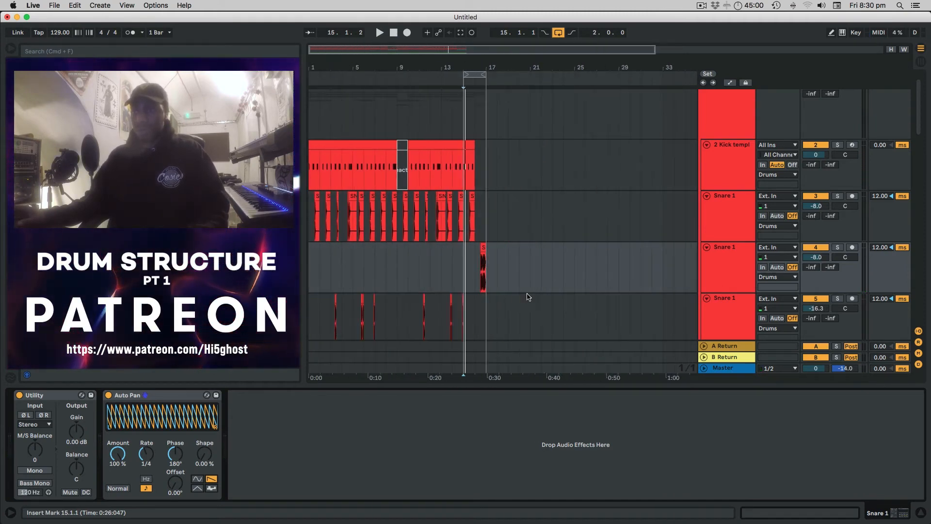
{"action": "left_click", "coordinate": [483, 247]}
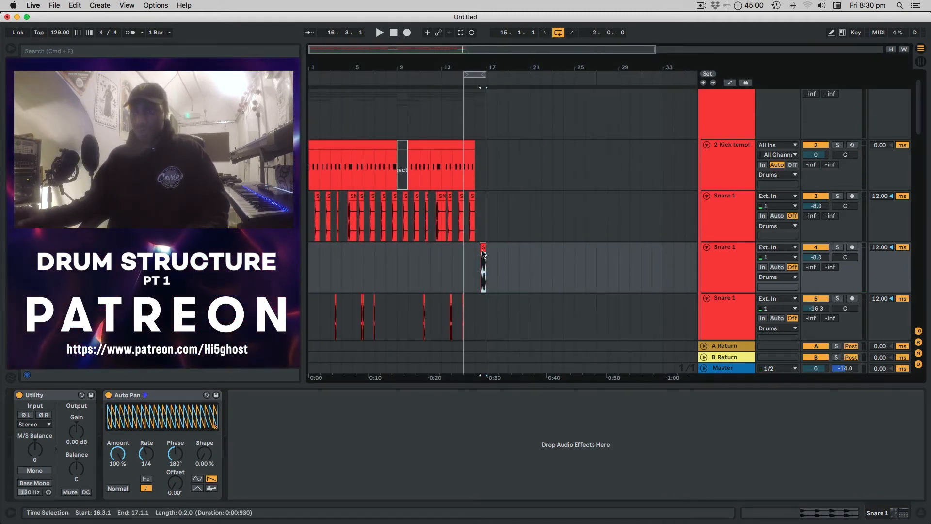
{"action": "left_click_drag", "start_coordinate": [483, 247], "coordinate": [395, 256]}
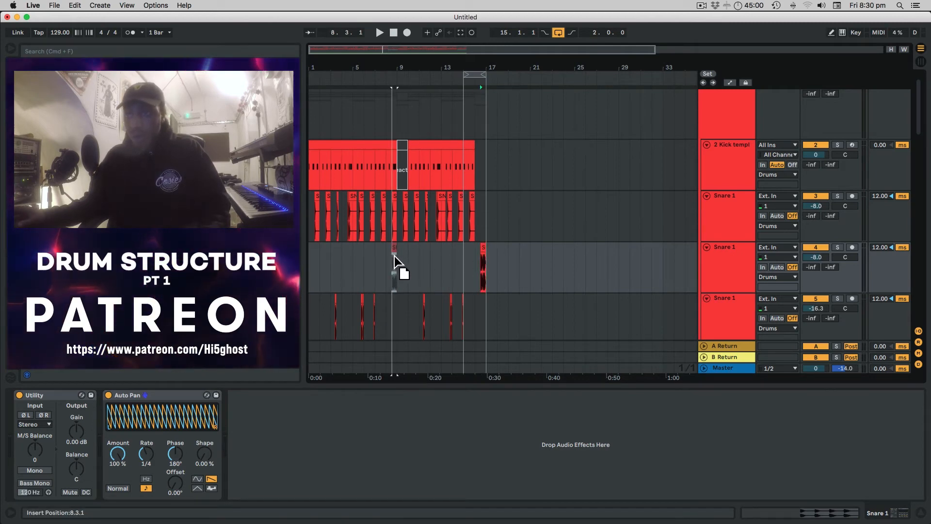
{"action": "left_click_drag", "start_coordinate": [465, 75], "coordinate": [311, 109]}
{"action": "scroll", "coordinate": [438, 255], "scroll_direction": "up", "scroll_amount": 10}
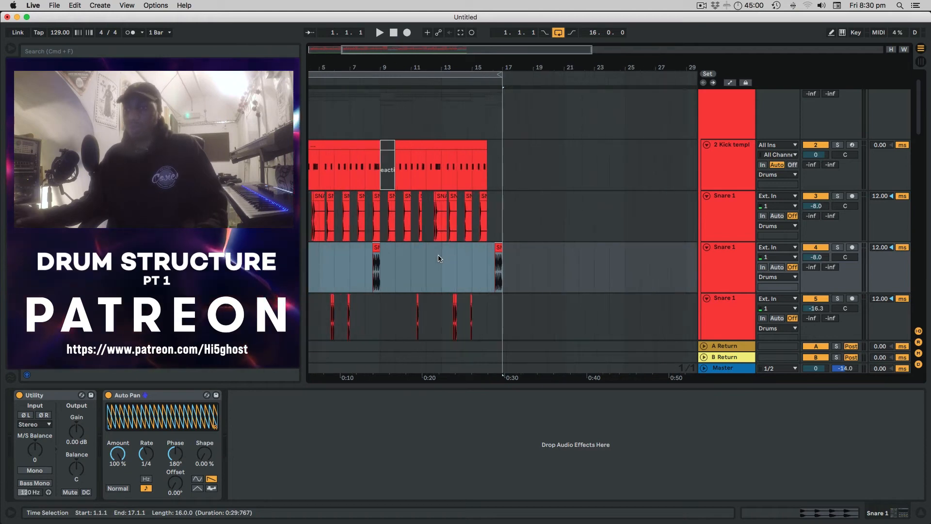
{"action": "scroll", "coordinate": [438, 256], "scroll_direction": "left", "scroll_amount": 6}
{"action": "scroll", "coordinate": [438, 259], "scroll_direction": "right", "scroll_amount": 3}
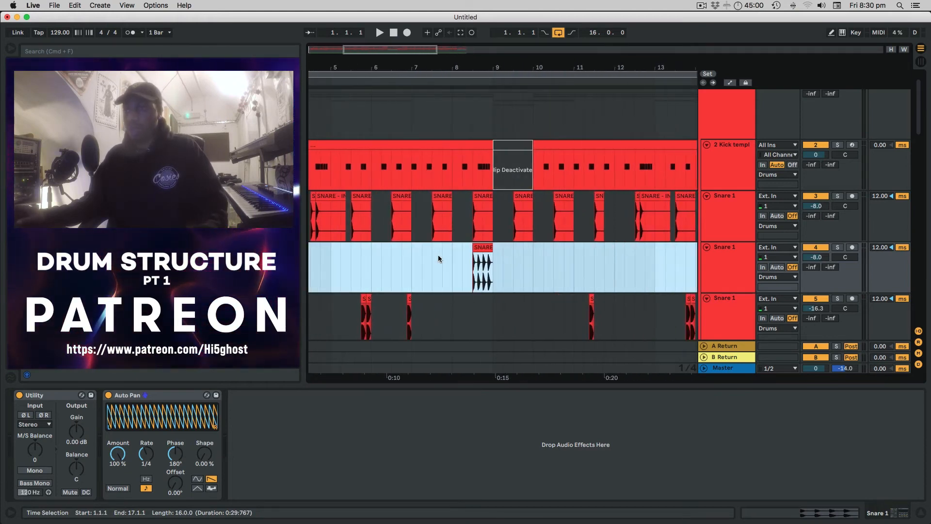
- Examine the snare, loop, resampled audio and hi-hat tracks across the 16-bar arrangement
{"action": "left_click", "coordinate": [540, 198]}
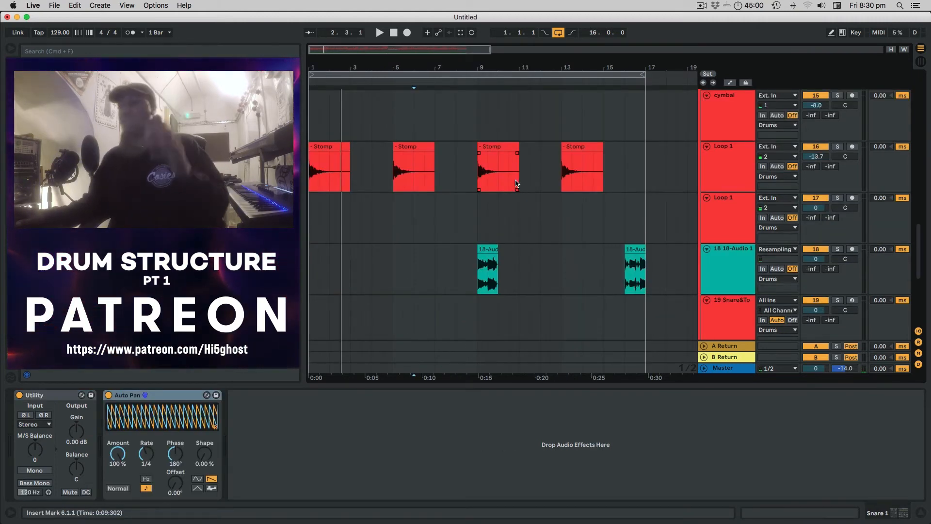
{"action": "scroll", "coordinate": [536, 209], "scroll_direction": "up", "scroll_amount": 3}
{"action": "scroll", "coordinate": [535, 211], "scroll_direction": "down", "scroll_amount": 5}
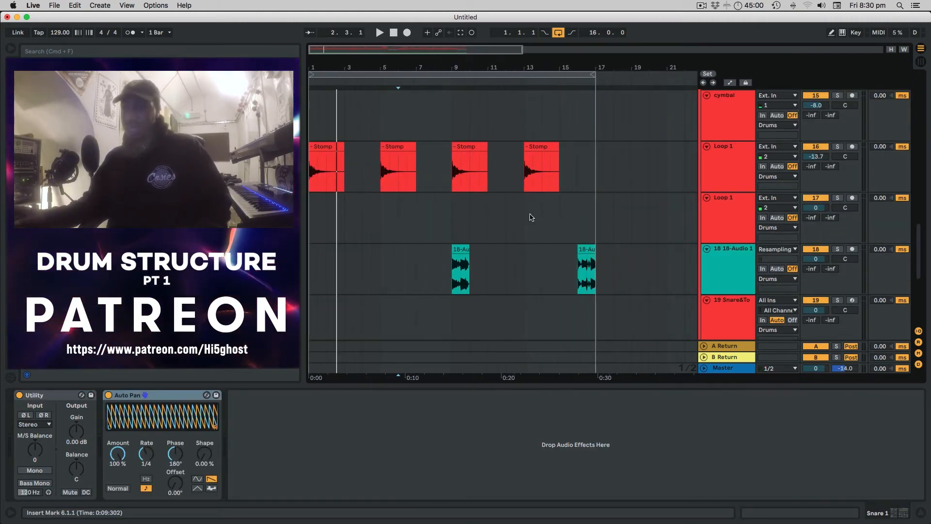
{"action": "scroll", "coordinate": [509, 248], "scroll_direction": "down", "scroll_amount": 2}
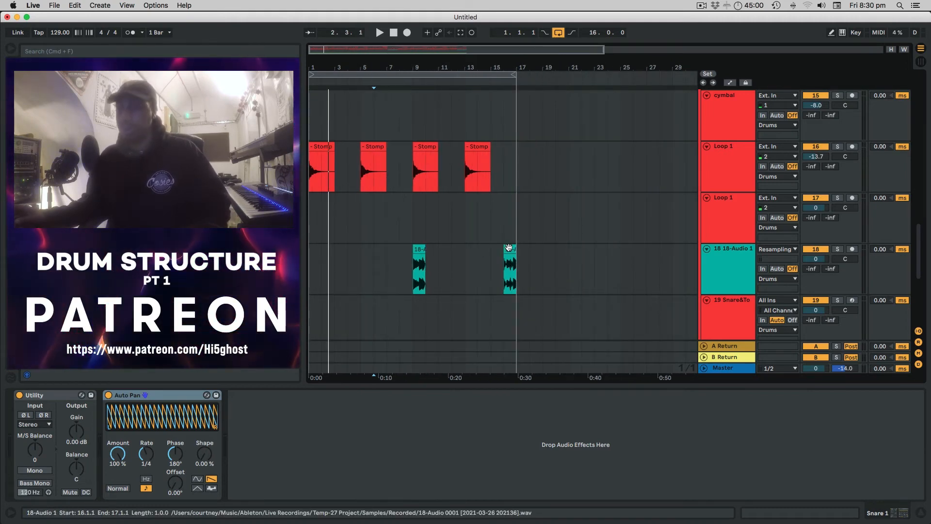
{"action": "scroll", "coordinate": [509, 249], "scroll_direction": "up", "scroll_amount": 1}
{"action": "scroll", "coordinate": [490, 249], "scroll_direction": "down", "scroll_amount": 3}
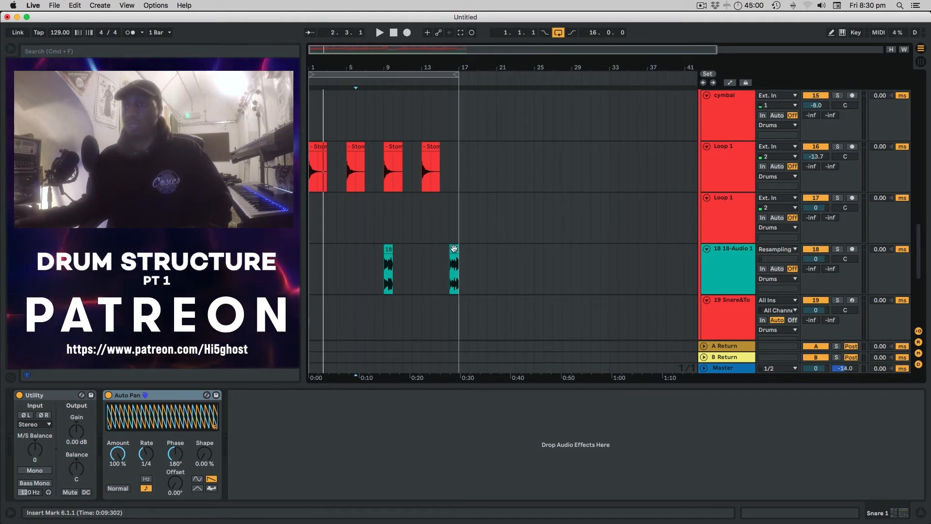
{"action": "scroll", "coordinate": [388, 262], "scroll_direction": "up", "scroll_amount": 5}
{"action": "key", "text": "super+a"}
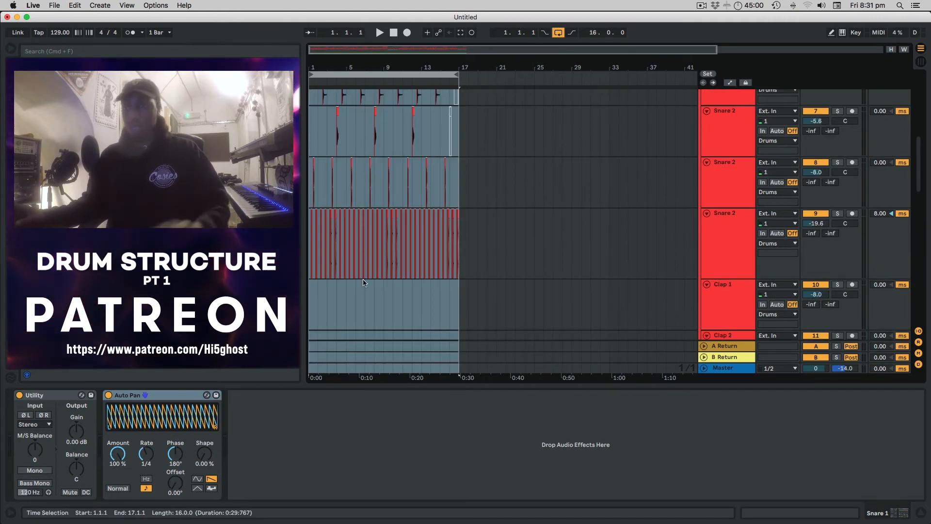
{"action": "scroll", "coordinate": [367, 297], "scroll_direction": "down", "scroll_amount": 5}
- Solo the first Hi hat midi track and listen to its pattern
{"action": "left_click", "coordinate": [496, 277]}
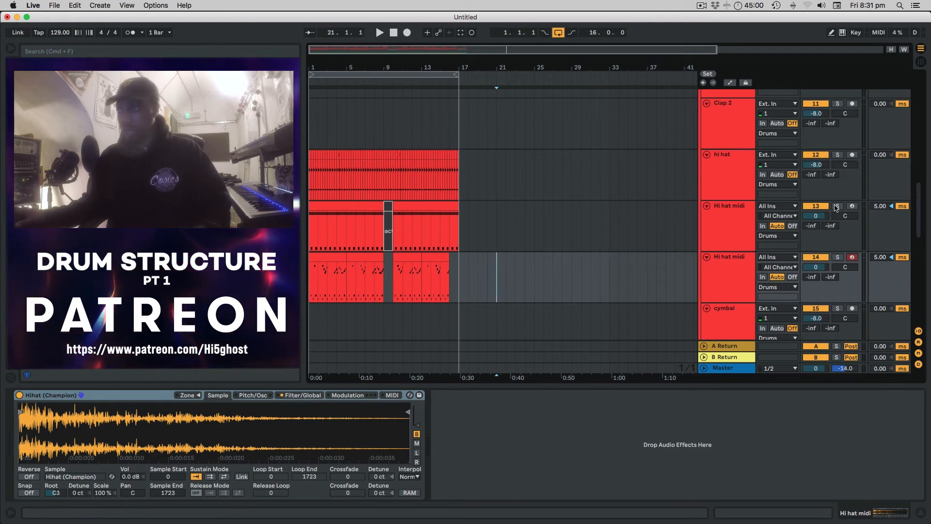
{"action": "key", "text": "space"}
{"action": "left_click", "coordinate": [328, 208]}
{"action": "key", "text": "space"}
{"action": "key", "text": "space"}
- Duplicate the first Hi hat midi track, then unsolo and deactivate the original
{"action": "left_click", "coordinate": [721, 218]}
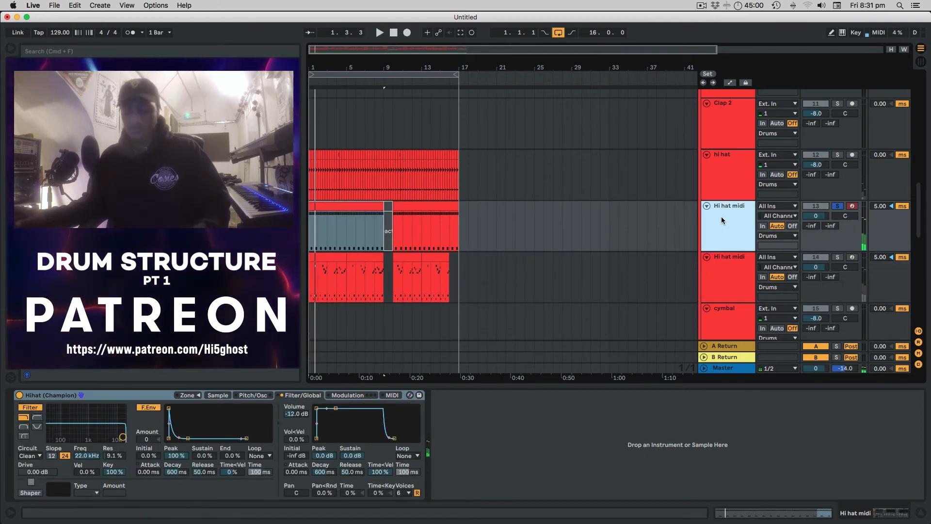
{"action": "key", "text": "super+d"}
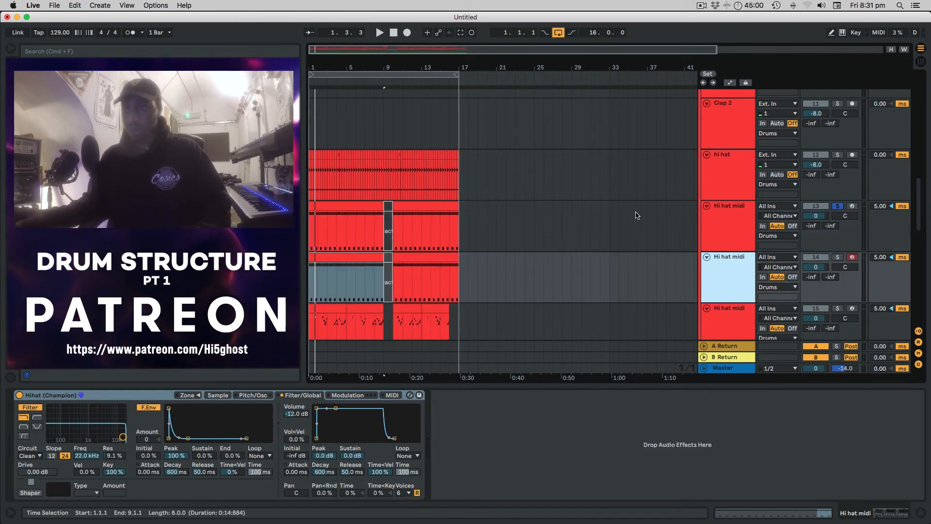
{"action": "left_click", "coordinate": [837, 207]}
{"action": "left_click", "coordinate": [816, 206]}
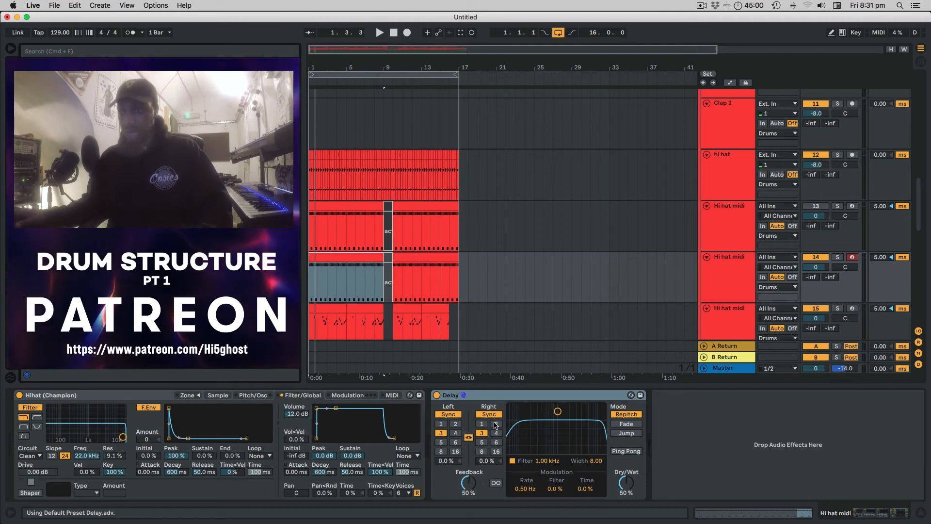
- Try a Delay at 2 sixteenths with 35% feedback on the duplicated hi-hat track and play it soloed
{"action": "left_click", "coordinate": [495, 424]}
{"action": "key", "text": "space"}
{"action": "key", "text": "space"}
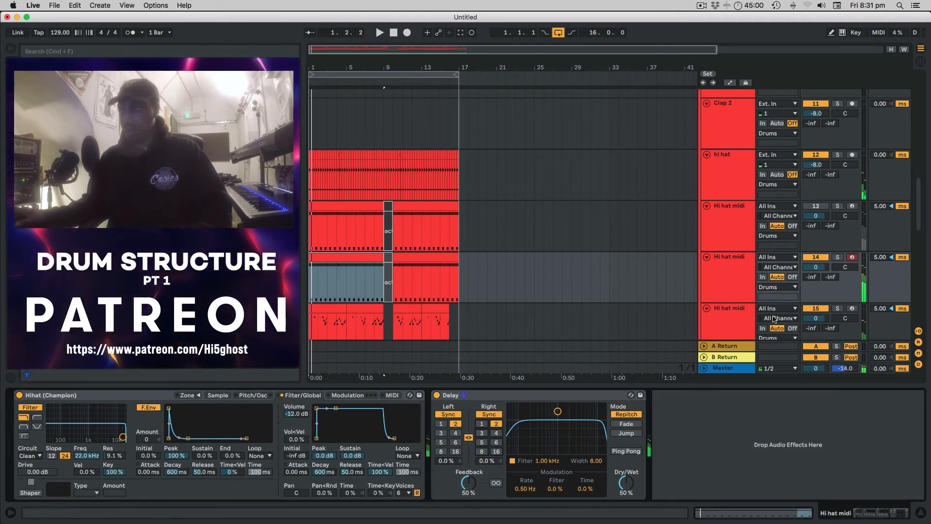
{"action": "left_click", "coordinate": [837, 257]}
{"action": "key", "text": "space"}
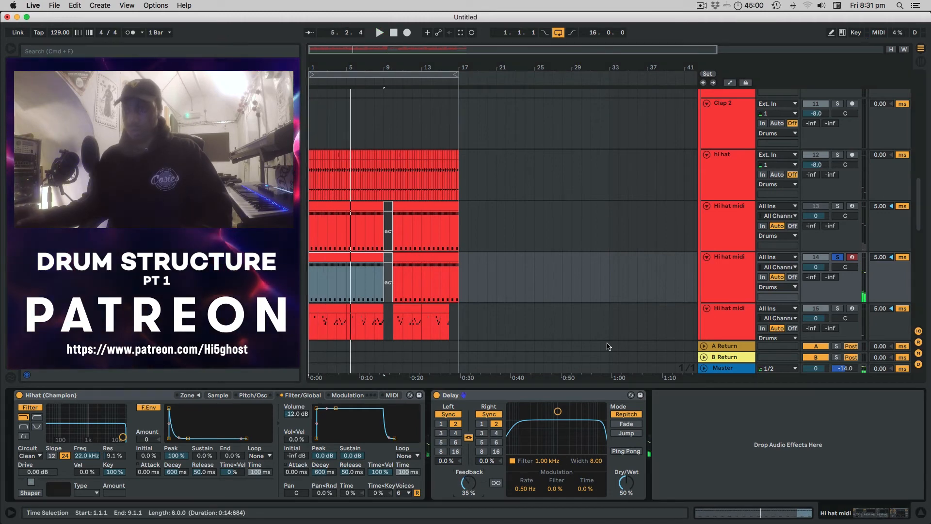
- Compare delay times of 3 and 2 sixteenths on the duplicated hi-hat track with feedback at 33%
{"action": "key", "text": "space"}
{"action": "left_click", "coordinate": [483, 426]}
{"action": "key", "text": "space"}
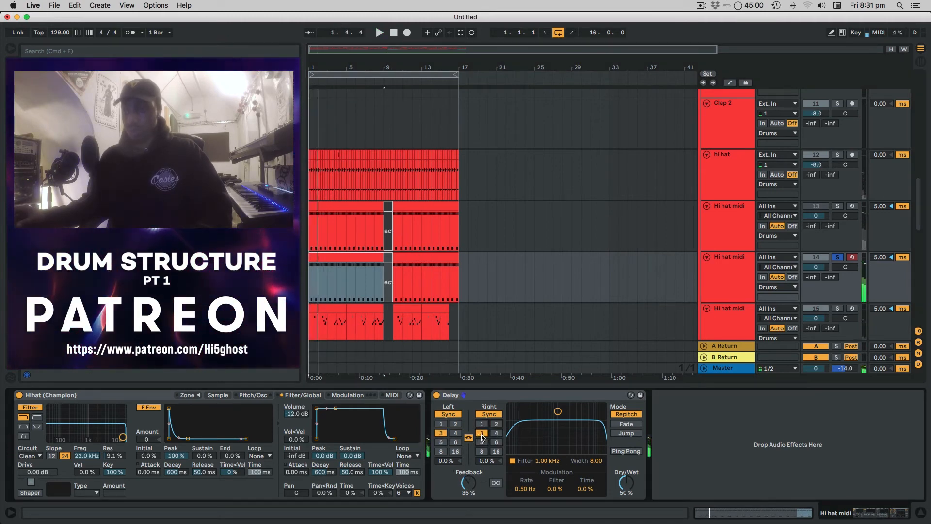
{"action": "key", "text": "space"}
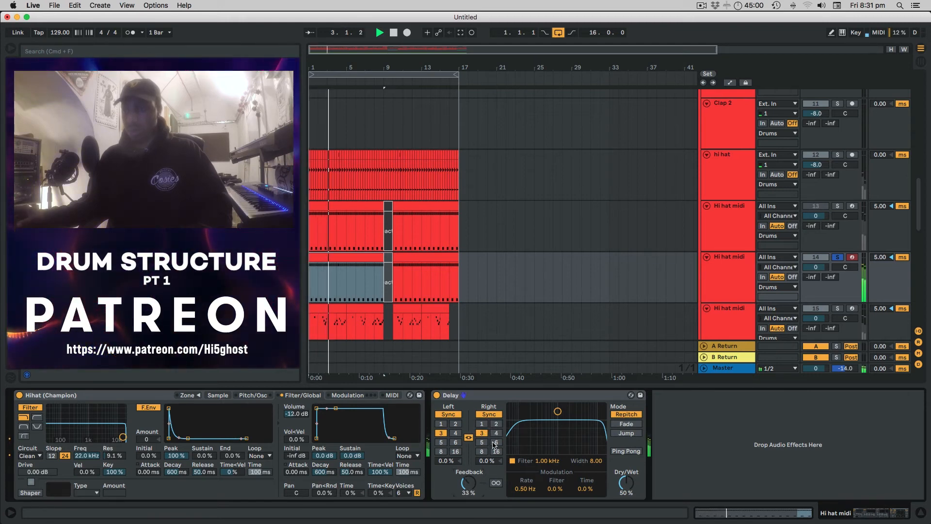
{"action": "left_click", "coordinate": [496, 424]}
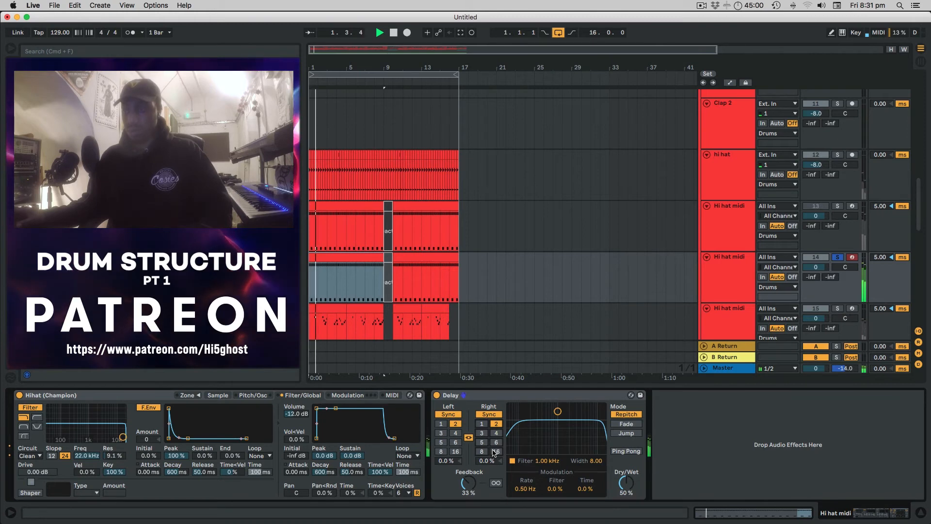
{"action": "key", "text": "space"}
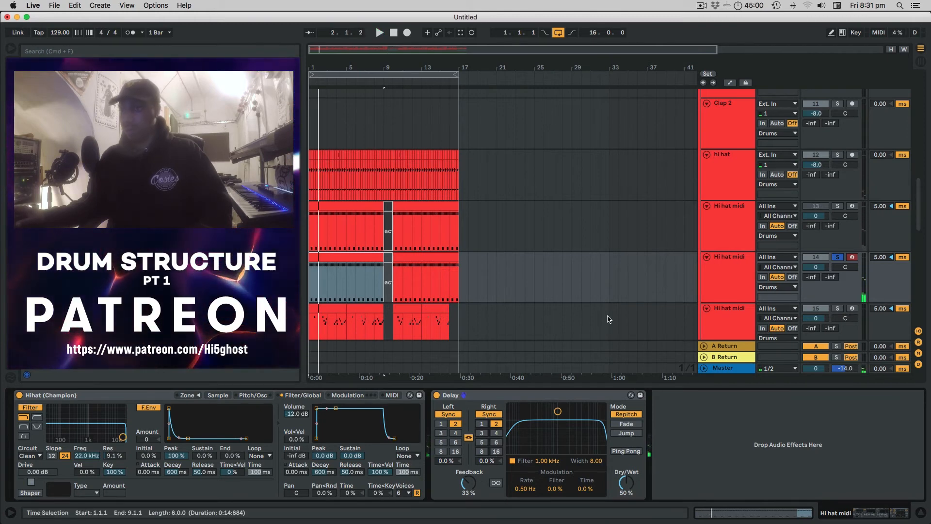
- Delete the Delay and the duplicated Hi hat midi track
{"action": "left_click", "coordinate": [531, 397]}
{"action": "key", "text": "Delete"}
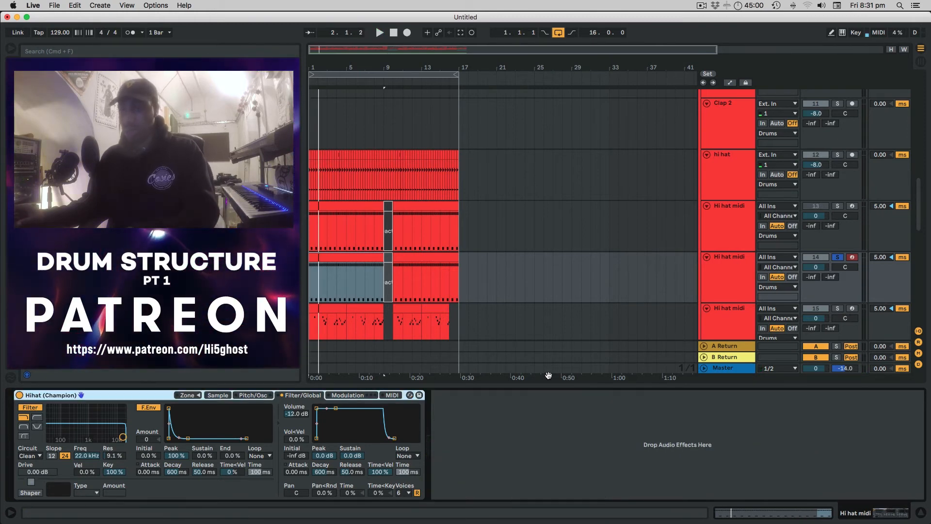
{"action": "left_click", "coordinate": [727, 260]}
{"action": "key", "text": "Delete"}
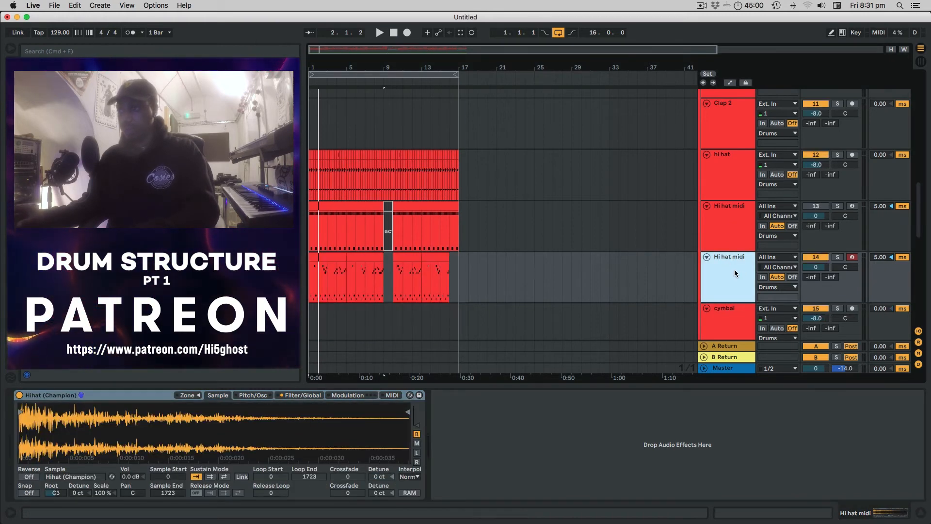
- Add a Delay at 2 sixteenths with 32% feedback to the second Hi hat midi track and play it soloed
{"action": "double_click", "coordinate": [153, 194]}
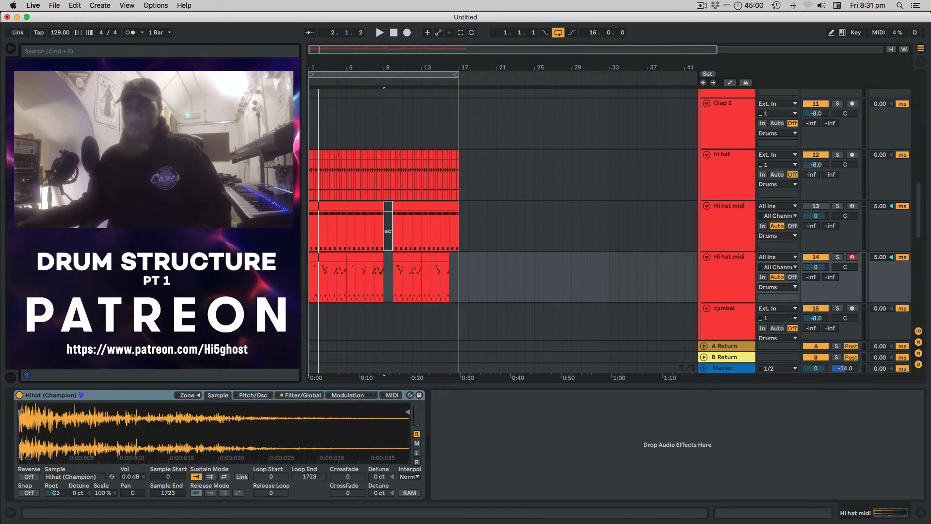
{"action": "left_click", "coordinate": [837, 257]}
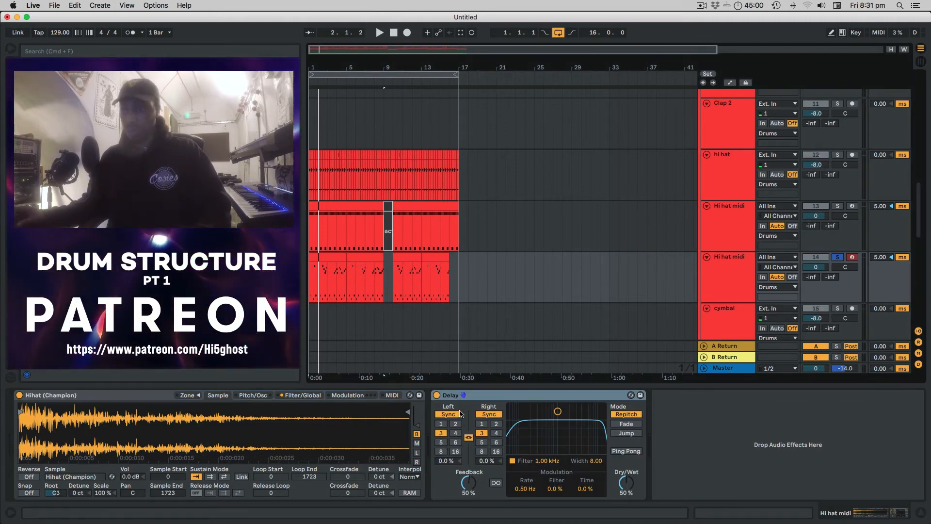
{"action": "key", "text": "space"}
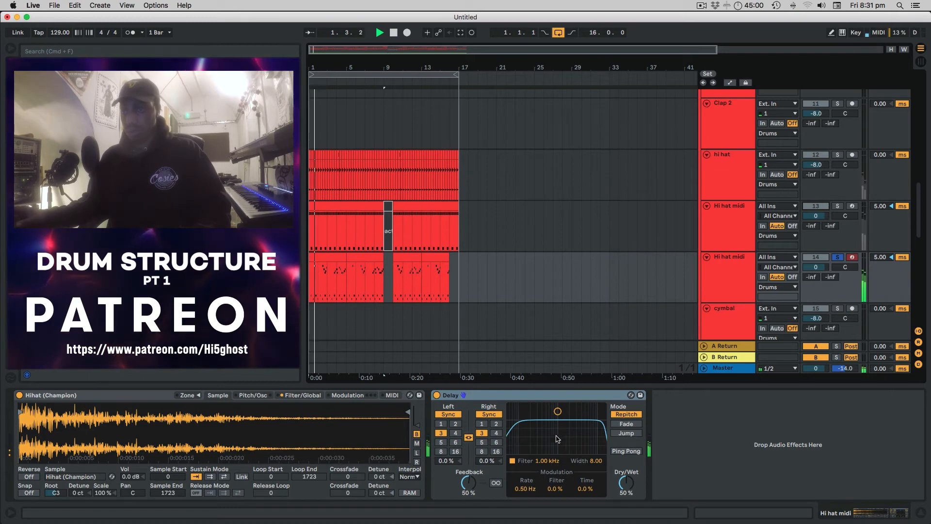
{"action": "left_click", "coordinate": [497, 424]}
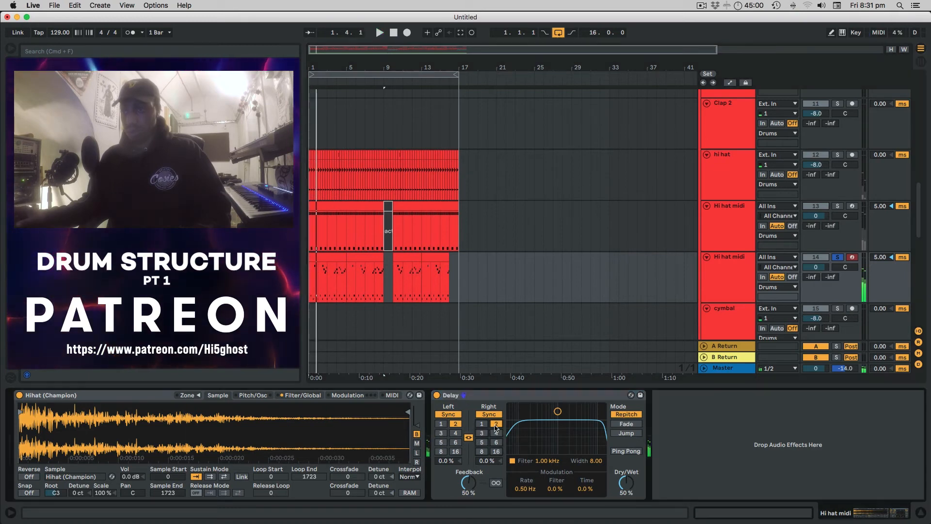
{"action": "key", "text": "space"}
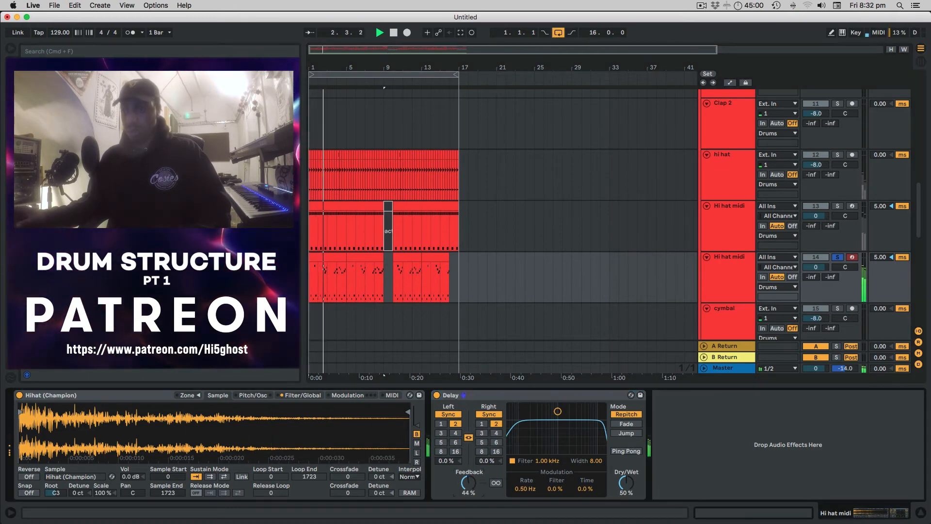
{"action": "left_click_drag", "start_coordinate": [469, 488], "coordinate": [469, 497]}
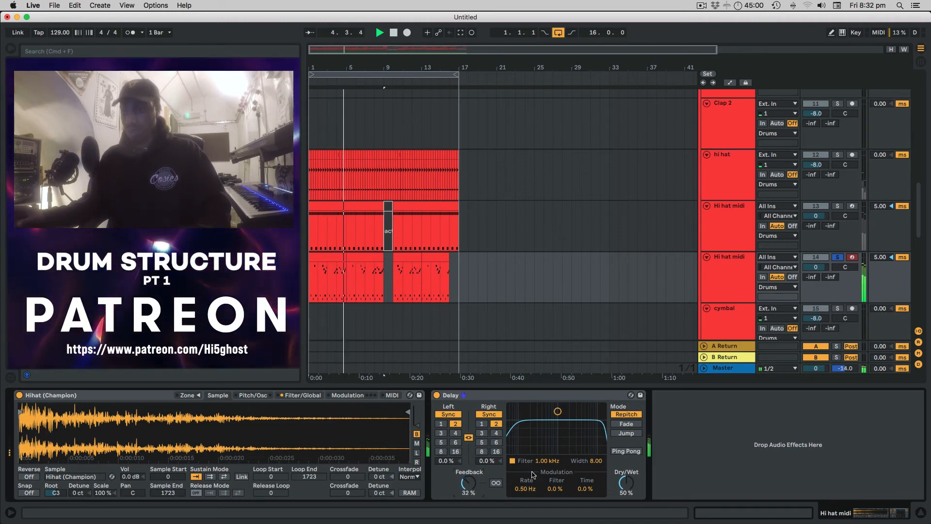
- Stop playback, unsolo the second Hi hat midi track and delete its Delay
{"action": "key", "text": "space"}
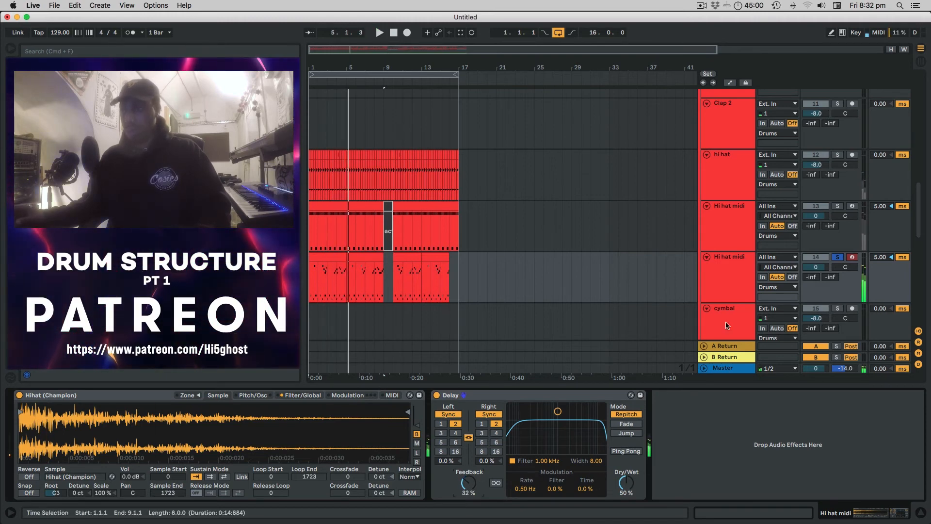
{"action": "left_click", "coordinate": [838, 258]}
{"action": "key", "text": "space"}
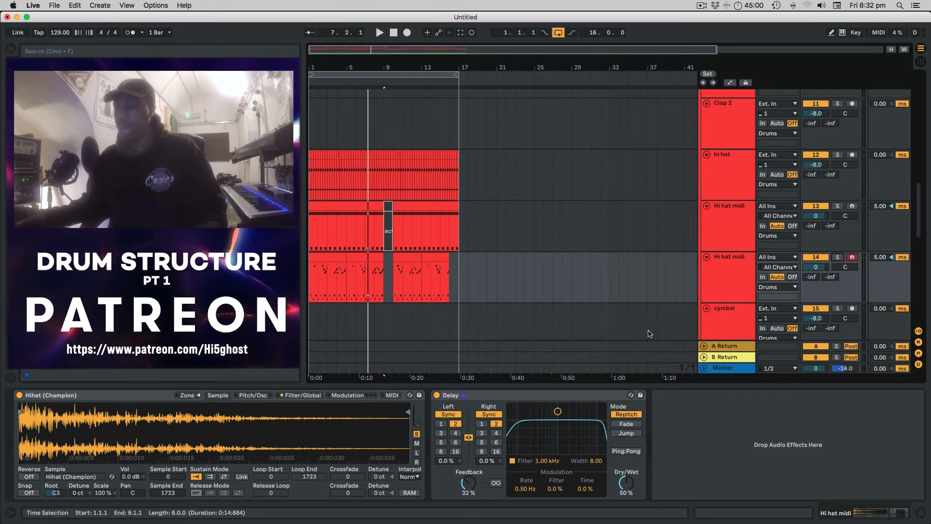
{"action": "left_click", "coordinate": [493, 396]}
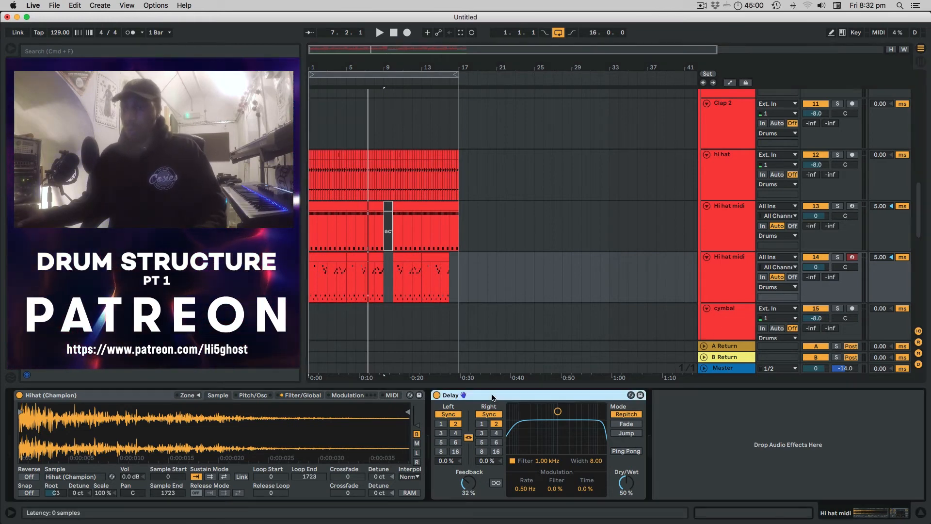
{"action": "key", "text": "Delete"}
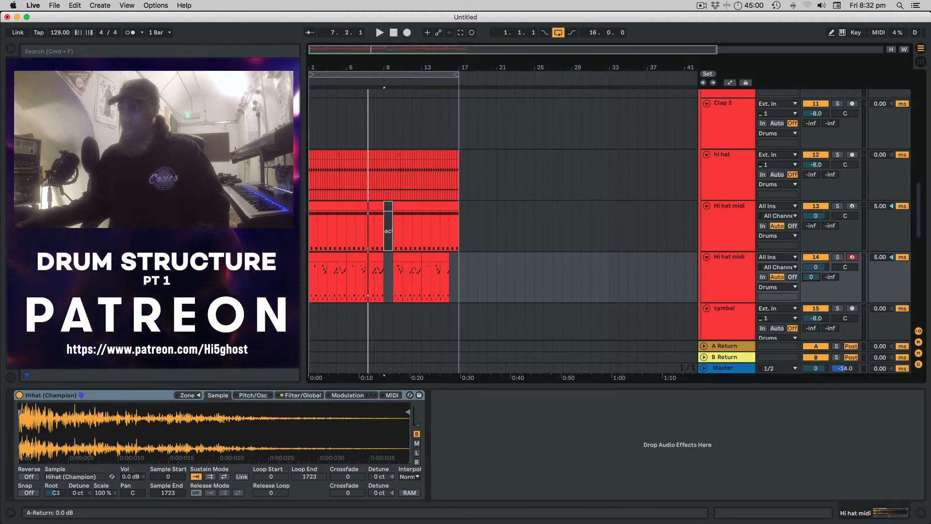
- Solo return track A during playback and load a Delay on it with 2-sixteenth times and 36% feedback
{"action": "left_click", "coordinate": [724, 346]}
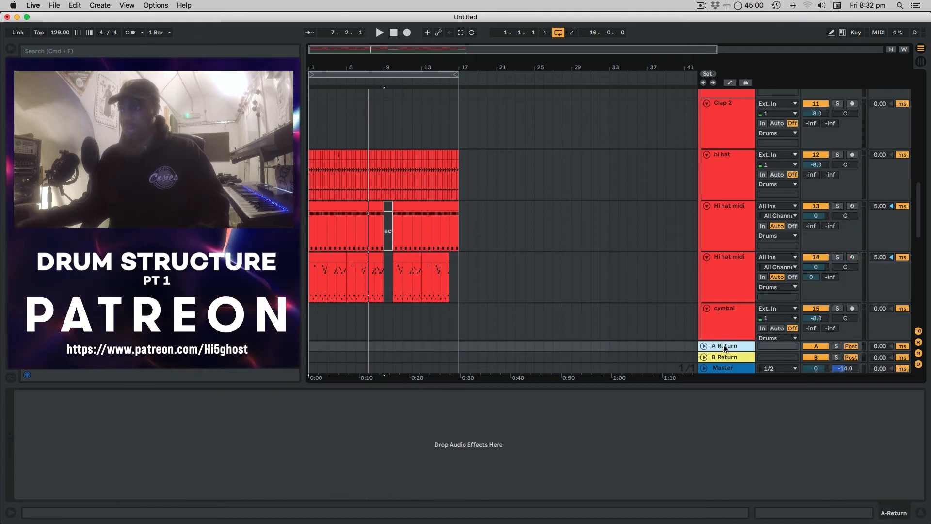
{"action": "left_click", "coordinate": [835, 348]}
{"action": "key", "text": "space"}
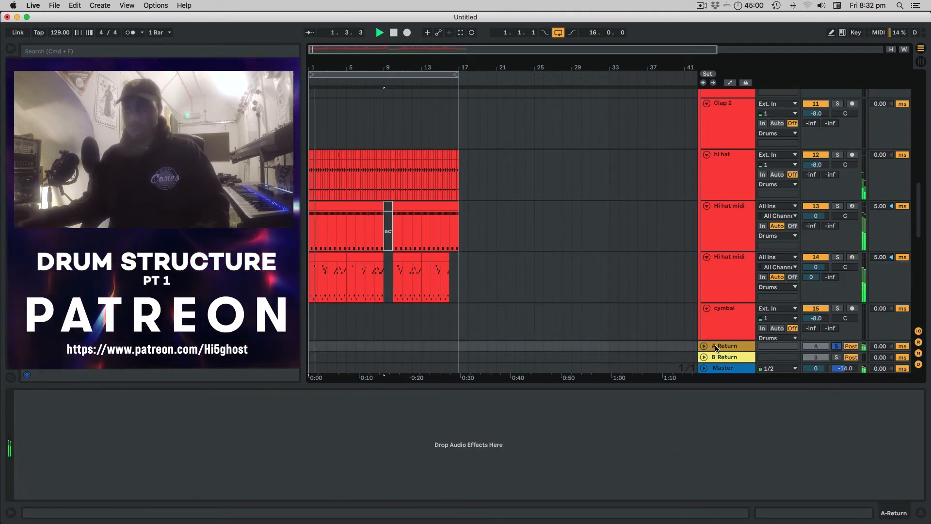
{"action": "left_click", "coordinate": [709, 348]}
{"action": "double_click", "coordinate": [117, 165]}
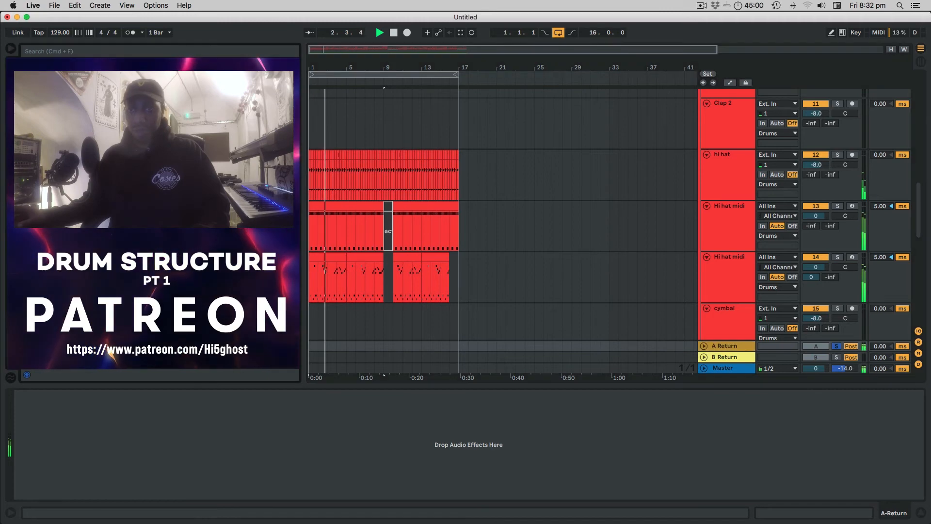
{"action": "left_click", "coordinate": [79, 423]}
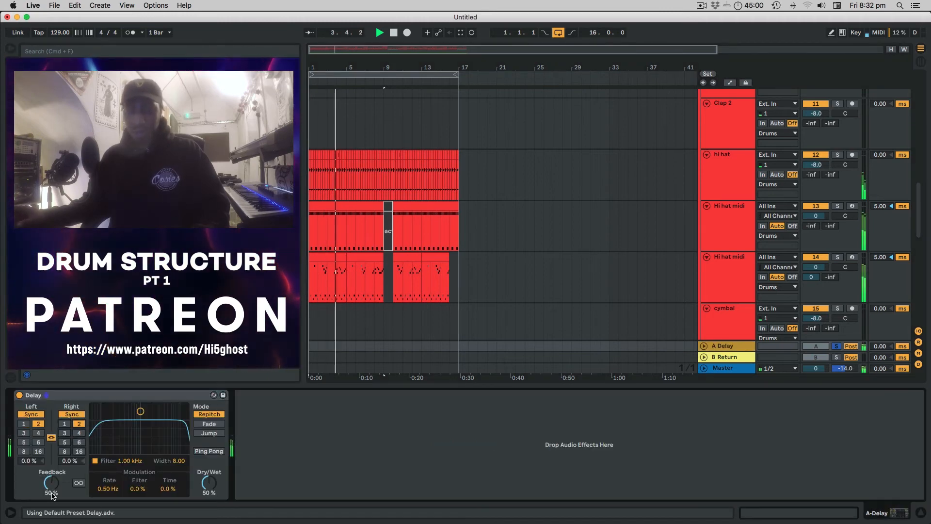
{"action": "left_click_drag", "start_coordinate": [51, 483], "coordinate": [50, 482]}
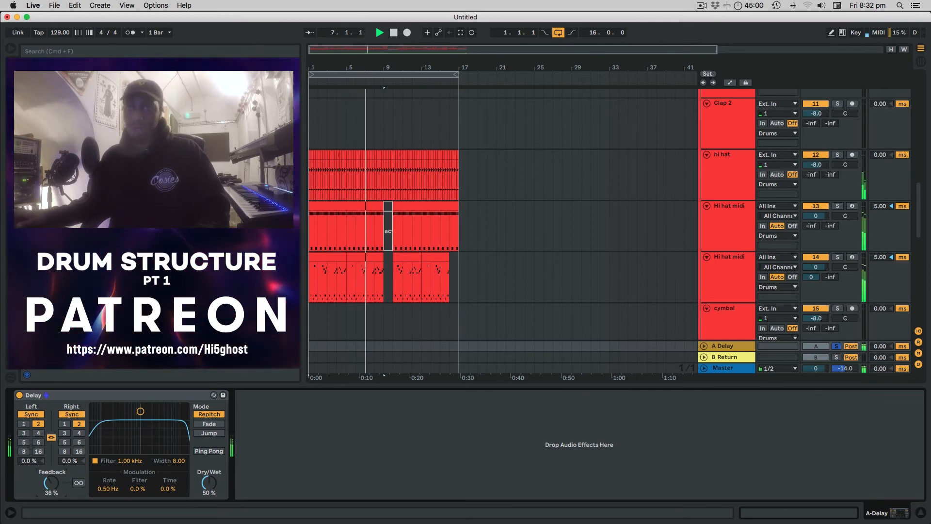
- Add an Auto Pan after the Delay on return A with 46.8% amount, a synced 1/2 rate and the sawtooth waveform
{"action": "left_click_drag", "start_coordinate": [141, 100], "coordinate": [331, 403]}
{"action": "left_click_drag", "start_coordinate": [253, 462], "coordinate": [250, 455]}
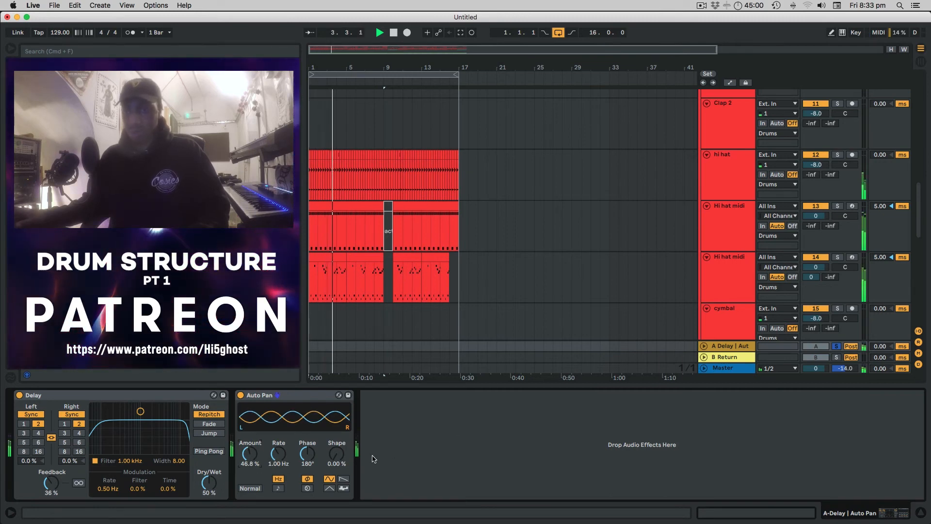
{"action": "left_click", "coordinate": [278, 488]}
{"action": "left_click_drag", "start_coordinate": [278, 453], "coordinate": [278, 447]}
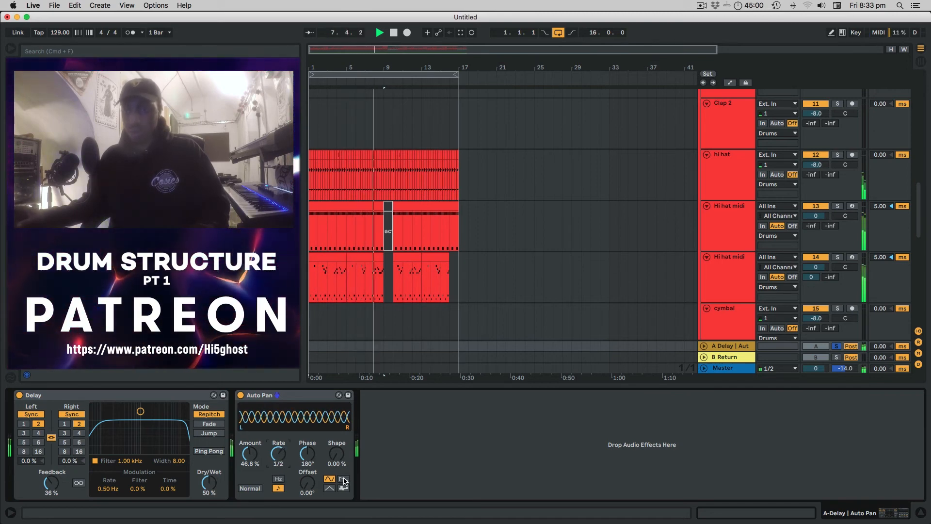
{"action": "left_click", "coordinate": [343, 478]}
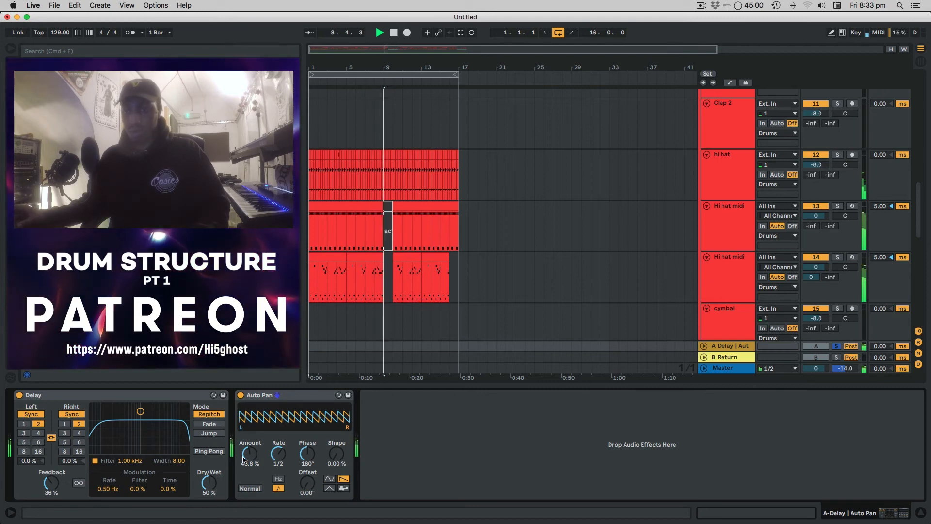
{"action": "key", "text": "space"}
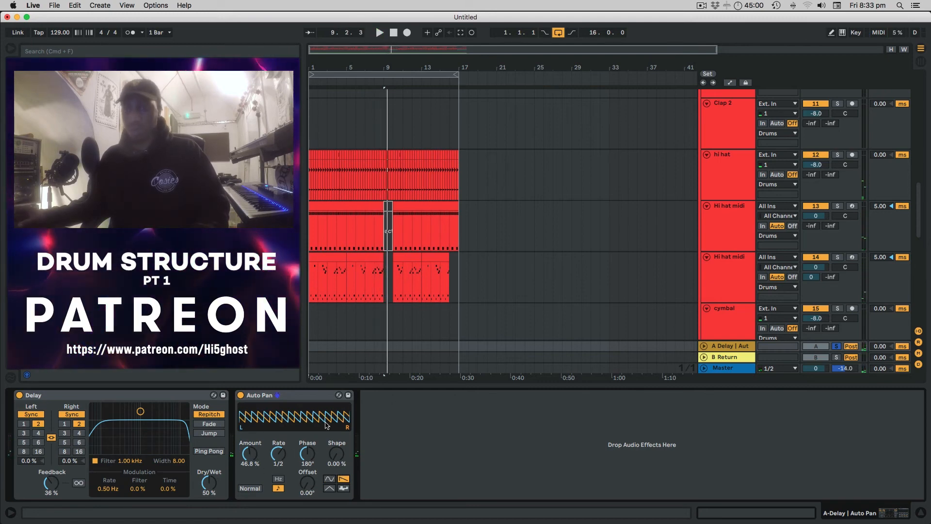
- Unsolo return A and briefly play the full drum arrangement from bar 1 while reviewing its tracks
{"action": "left_click", "coordinate": [837, 346]}
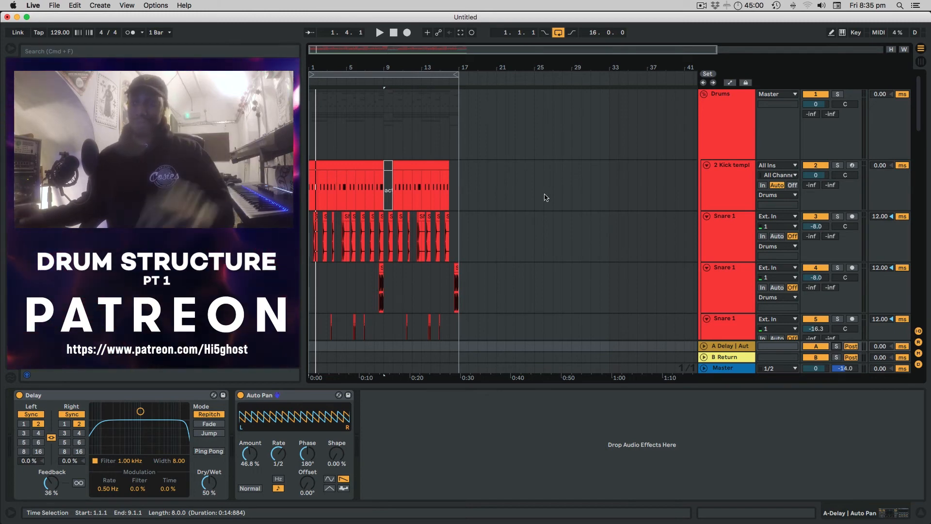
{"action": "left_click", "coordinate": [394, 33]}
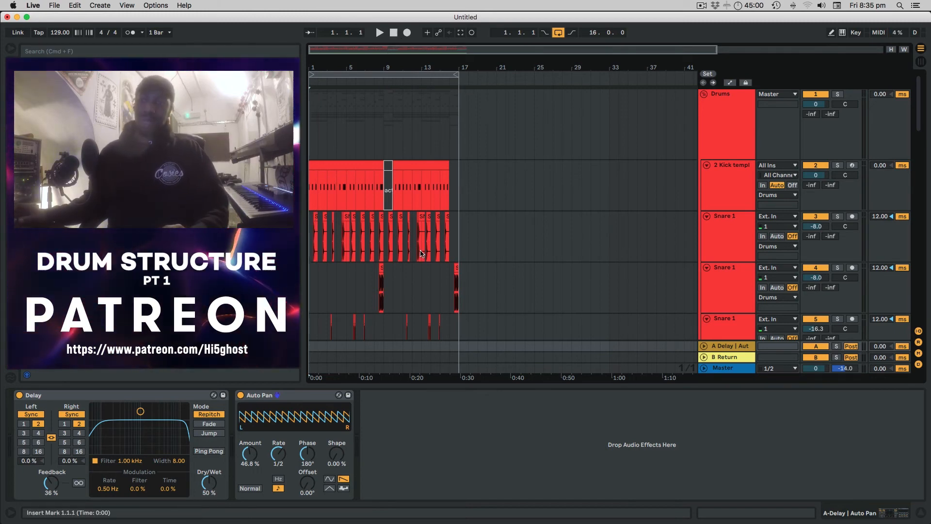
{"action": "scroll", "coordinate": [423, 260], "scroll_direction": "down", "scroll_amount": 1}
{"action": "scroll", "coordinate": [423, 260], "scroll_direction": "down", "scroll_amount": 5}
{"action": "scroll", "coordinate": [423, 260], "scroll_direction": "up", "scroll_amount": 1, "text": "super"}
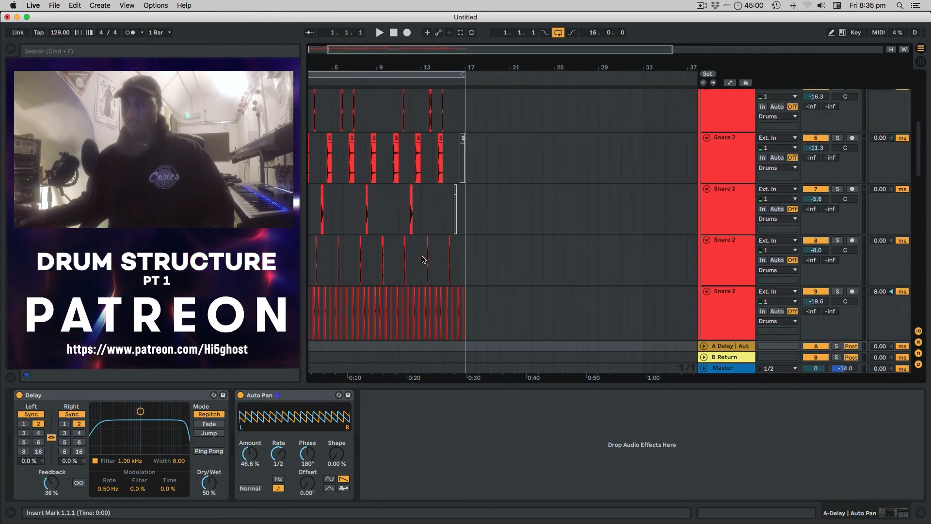
{"action": "key", "text": "space"}
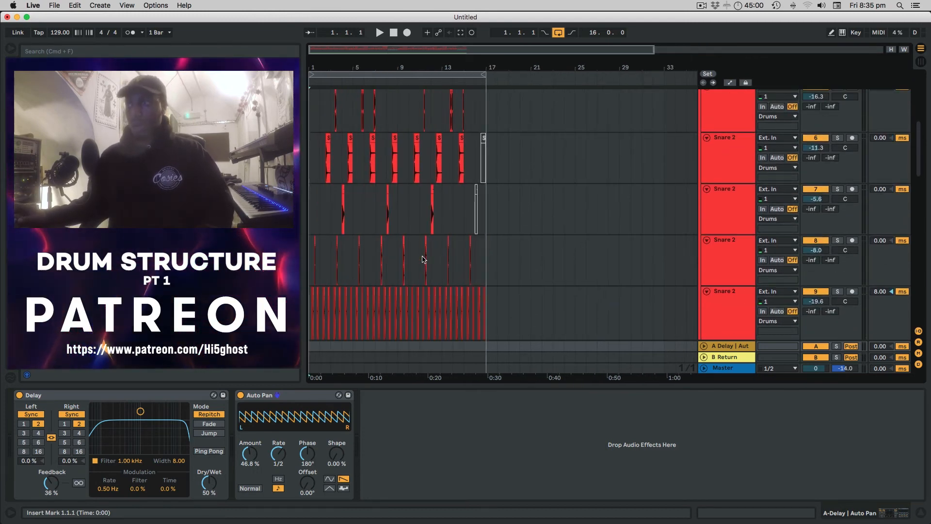
{"action": "scroll", "coordinate": [422, 259], "scroll_direction": "down", "scroll_amount": 7}
{"action": "scroll", "coordinate": [407, 188], "scroll_direction": "up", "scroll_amount": 10}
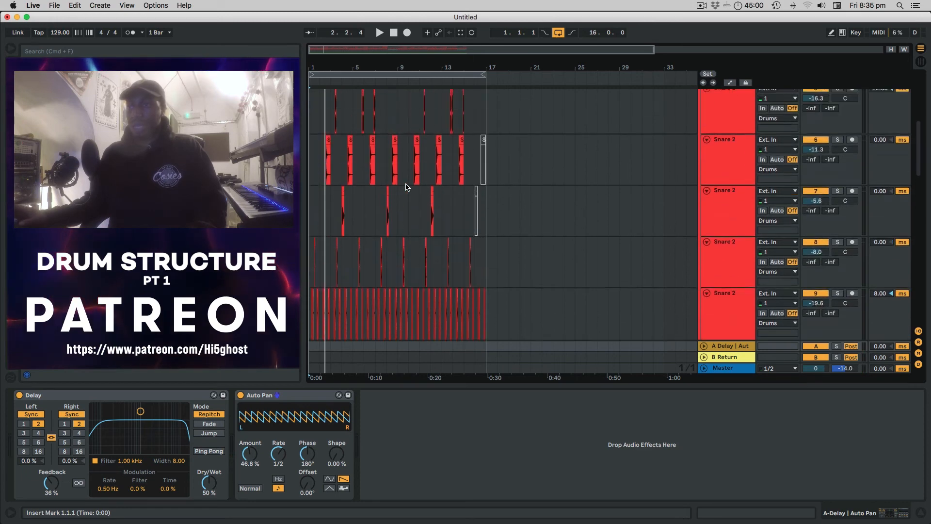
- Fold the Drums group and solo it for a brief playback
{"action": "left_click", "coordinate": [704, 95]}
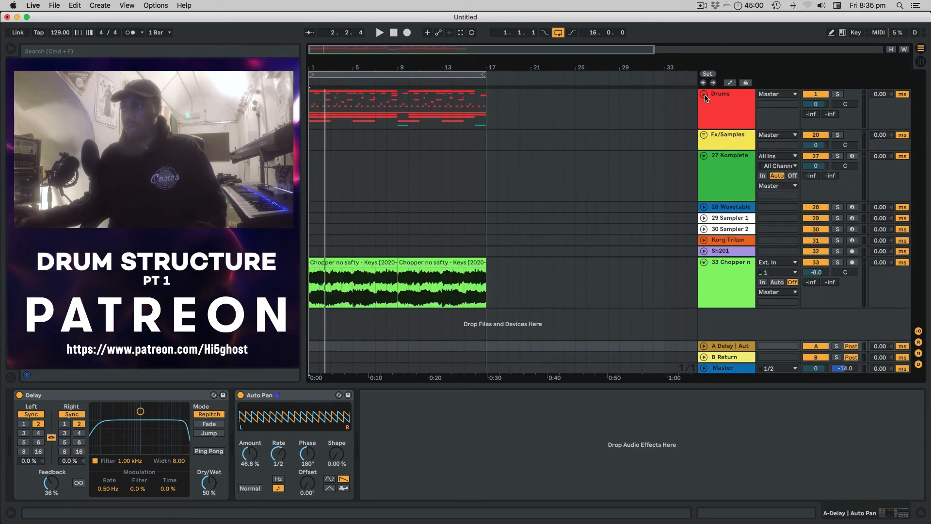
{"action": "left_click", "coordinate": [839, 94]}
{"action": "key", "text": "space"}
{"action": "key", "text": "space"}
- Insert an audio track below the Drums group, set its input to Resampling and arm it for recording
{"action": "left_click", "coordinate": [728, 109]}
{"action": "key", "text": "super+t"}
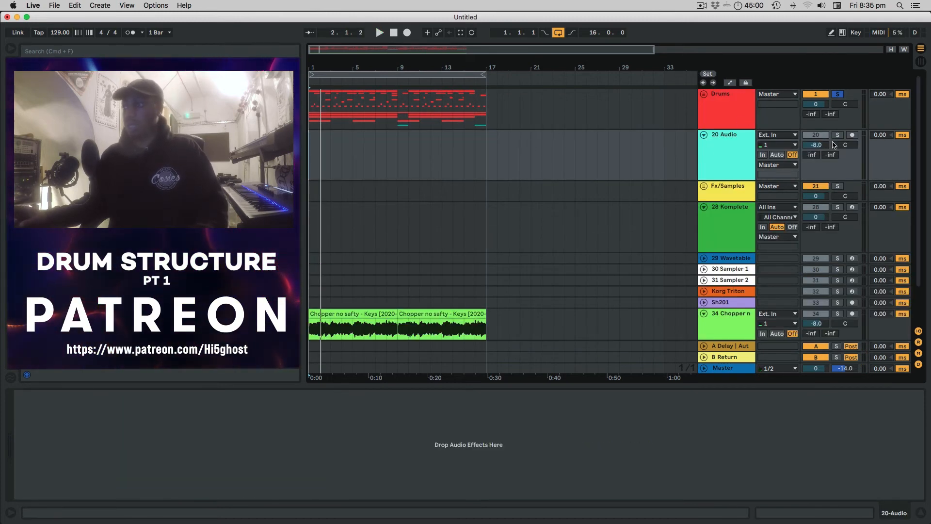
{"action": "left_click", "coordinate": [787, 139]}
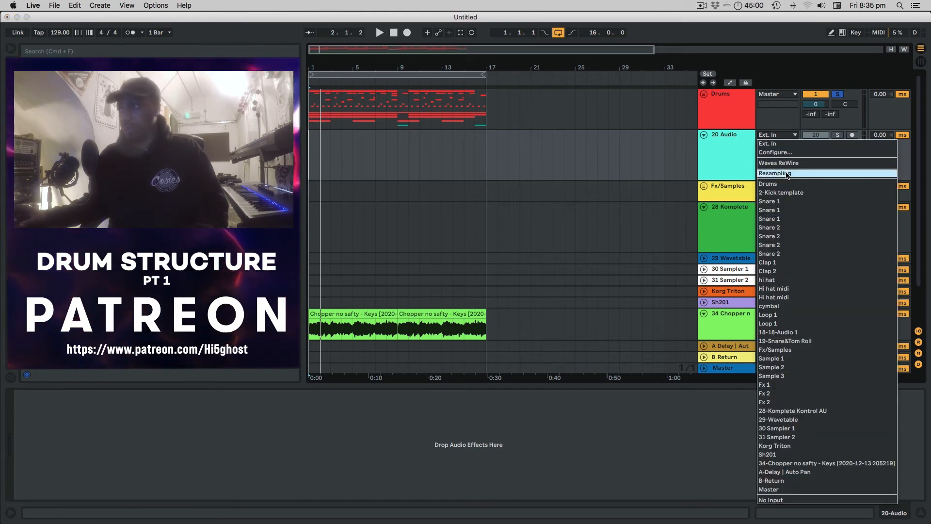
{"action": "left_click", "coordinate": [776, 160]}
{"action": "left_click", "coordinate": [852, 135]}
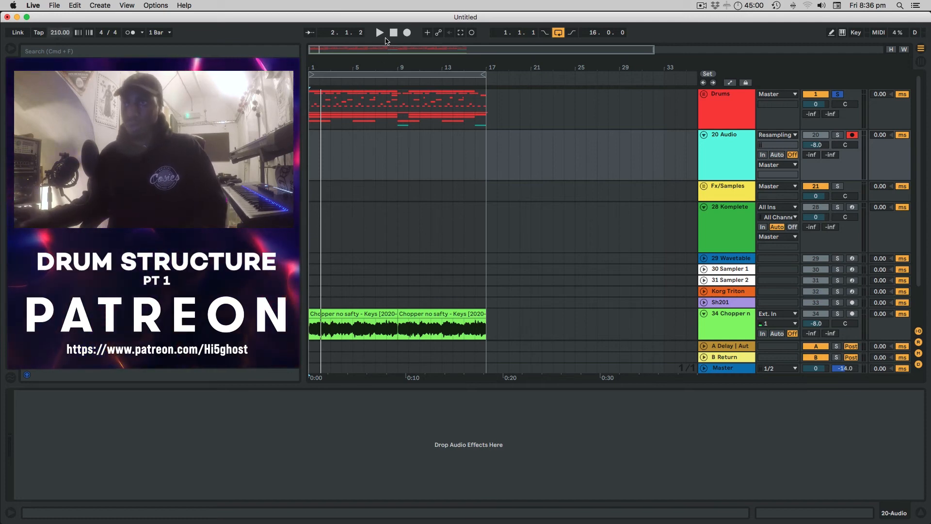
- Record the soloed Drums group onto the new audio track for 16 bars at 210 BPM, and disarm the track
{"action": "left_click", "coordinate": [393, 34]}
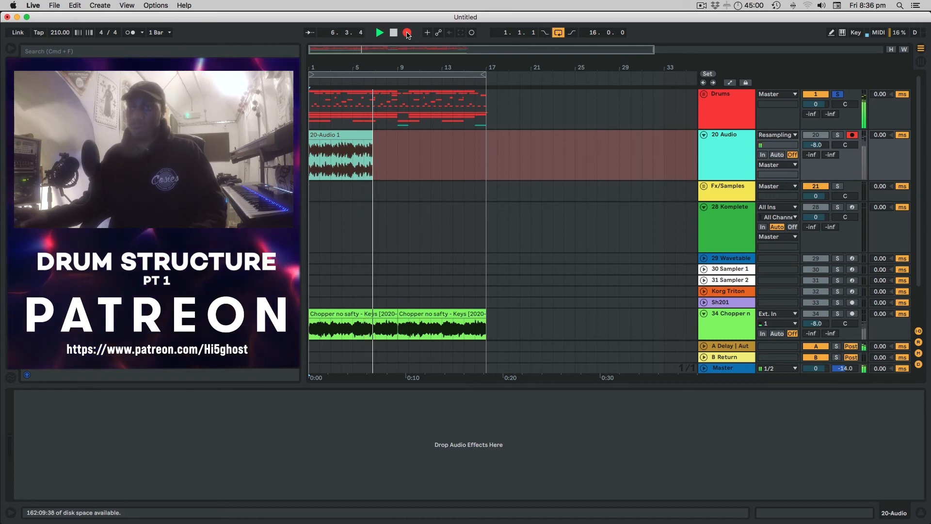
{"action": "left_click", "coordinate": [404, 33]}
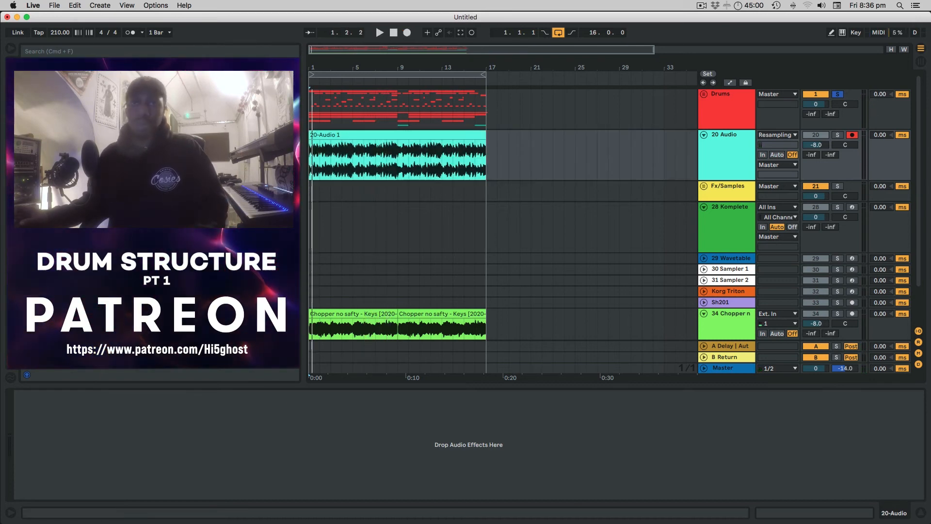
{"action": "left_click", "coordinate": [852, 135]}
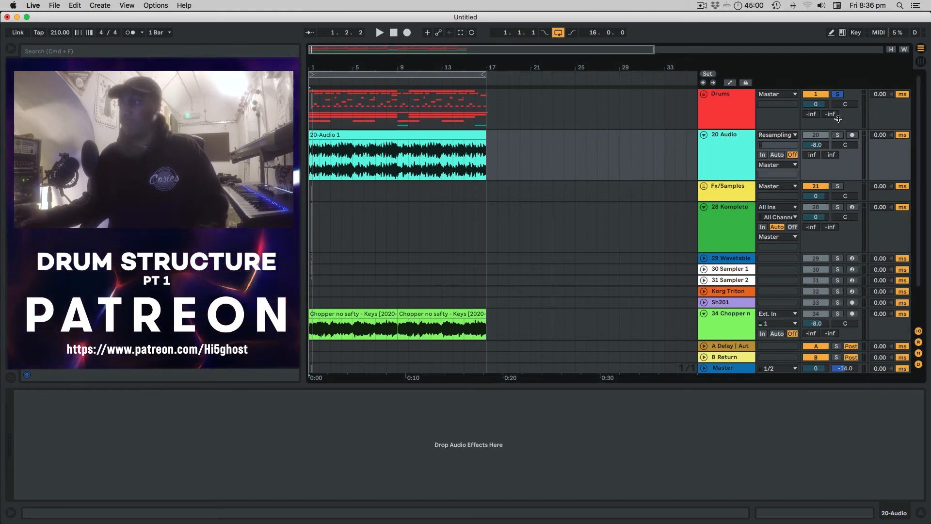
- Solo the recorded audio track at 129 BPM, set its clip's warp mode to Re-Pitch and play it
{"action": "left_click", "coordinate": [838, 135]}
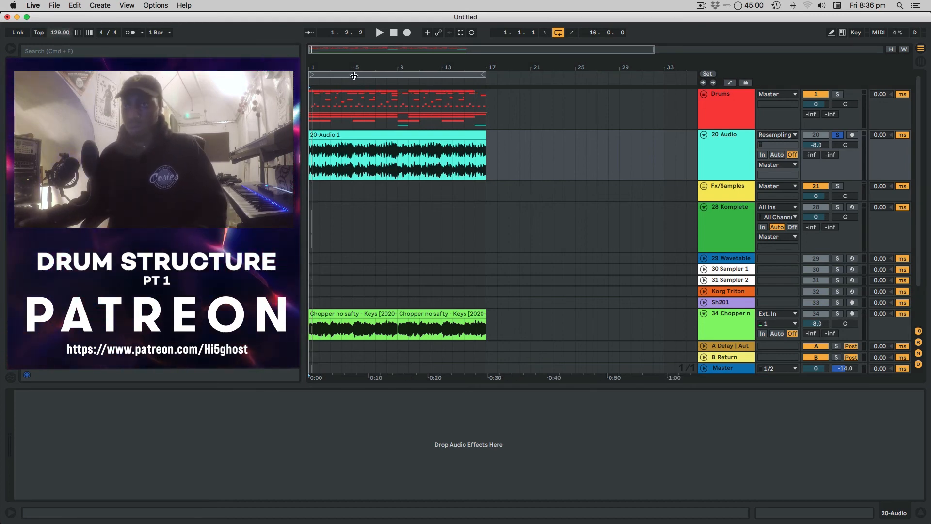
{"action": "double_click", "coordinate": [338, 137]}
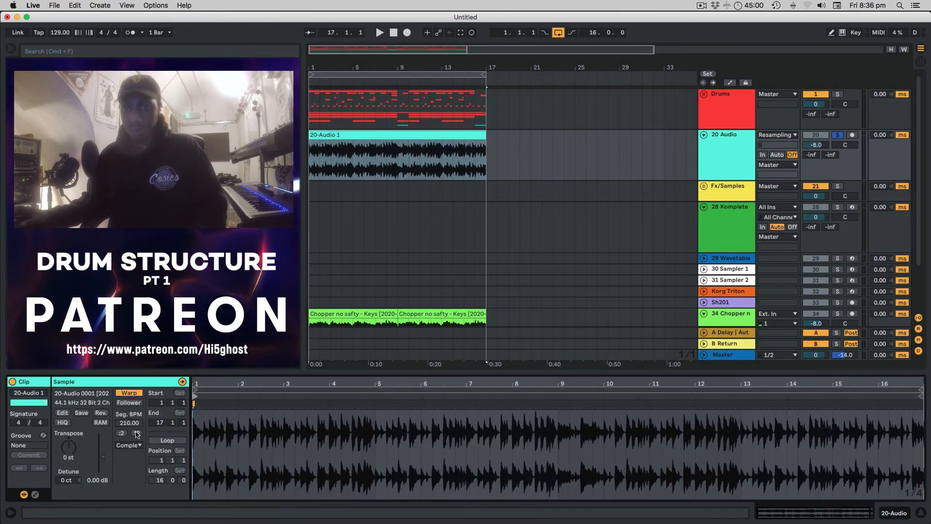
{"action": "left_click", "coordinate": [129, 445]}
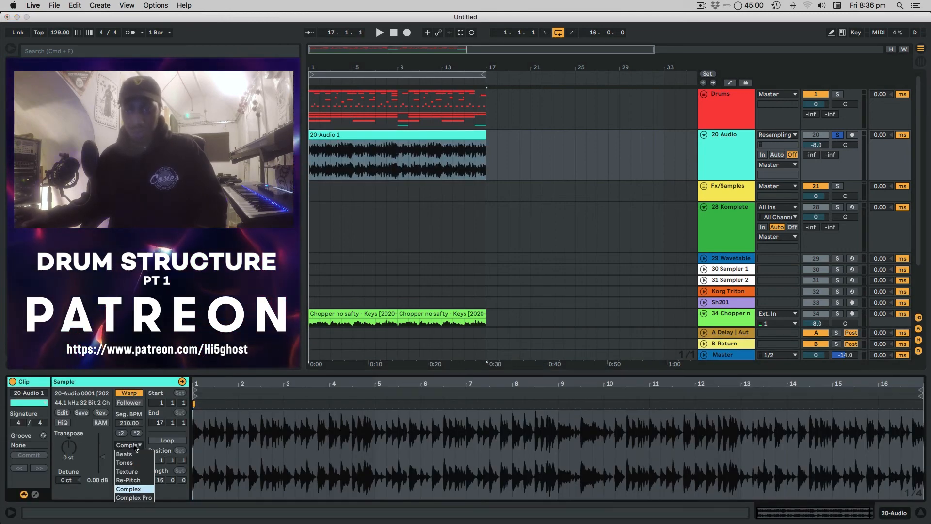
{"action": "left_click", "coordinate": [144, 483]}
{"action": "key", "text": "space"}
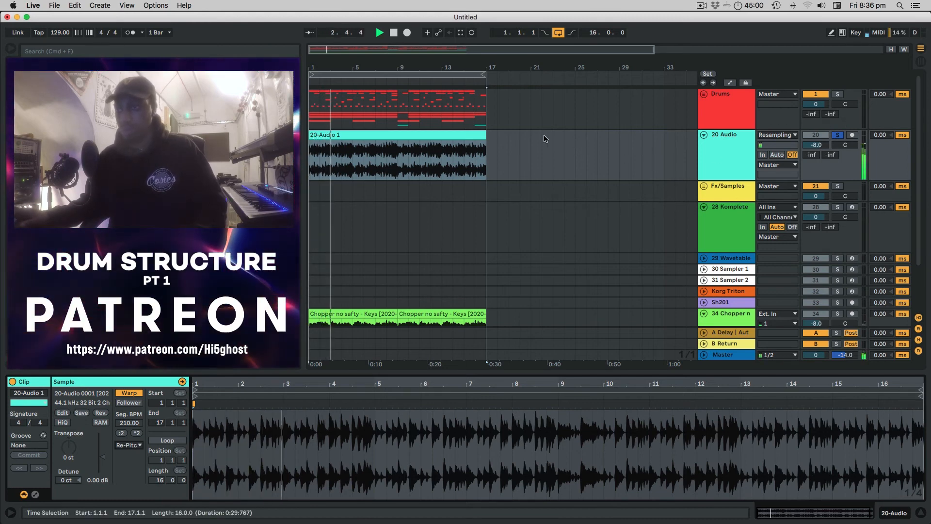
- Move the resampled drum clip to bar 17 and duplicate the Chopper keys clip twice to fill bars 17 to 33
{"action": "left_click", "coordinate": [344, 136]}
{"action": "key", "text": "minus"}
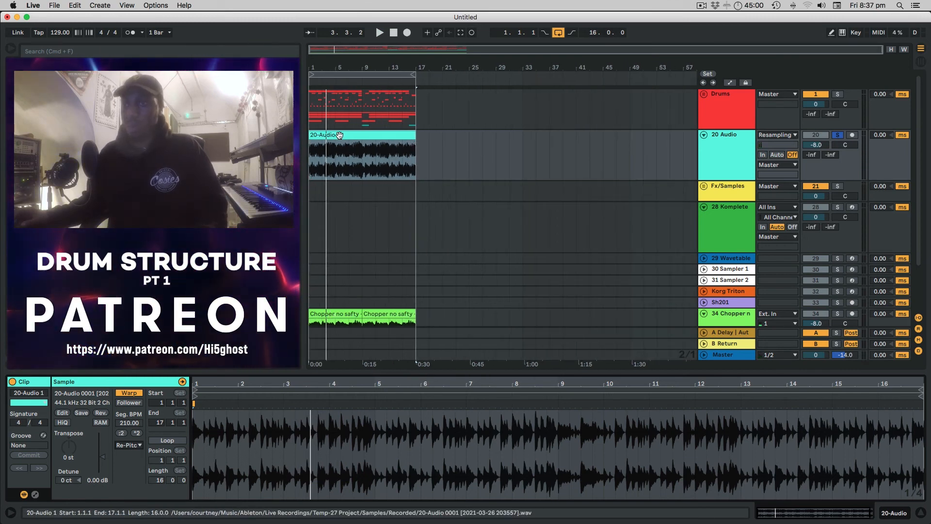
{"action": "left_click_drag", "start_coordinate": [339, 137], "coordinate": [447, 148]}
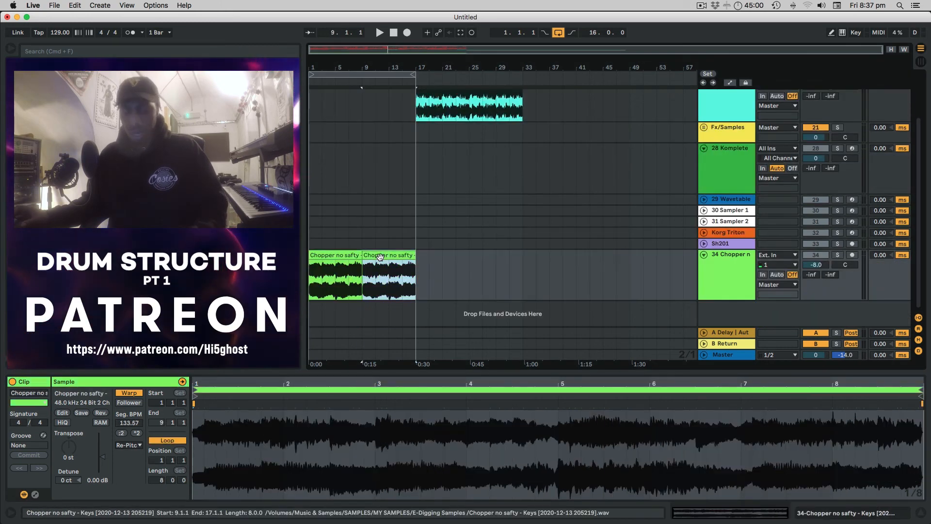
{"action": "key", "text": "ctrl+d"}
{"action": "key", "text": "ctrl+d"}
{"action": "scroll", "coordinate": [399, 186], "scroll_direction": "up", "scroll_amount": 3}
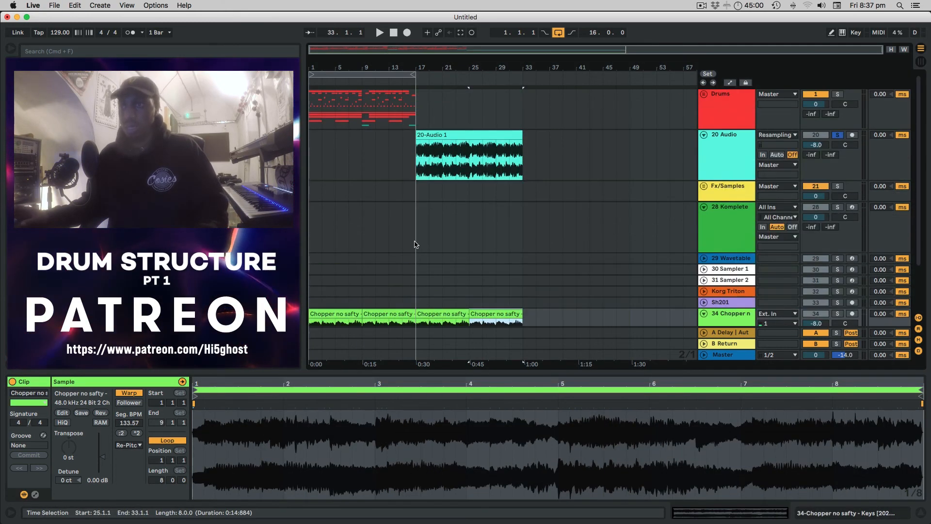
- Duplicate the 16-bar Drums group arrangement to bar 17 and trim the copied kick clip's start to bar 19
{"action": "left_click_drag", "start_coordinate": [417, 108], "coordinate": [304, 104]}
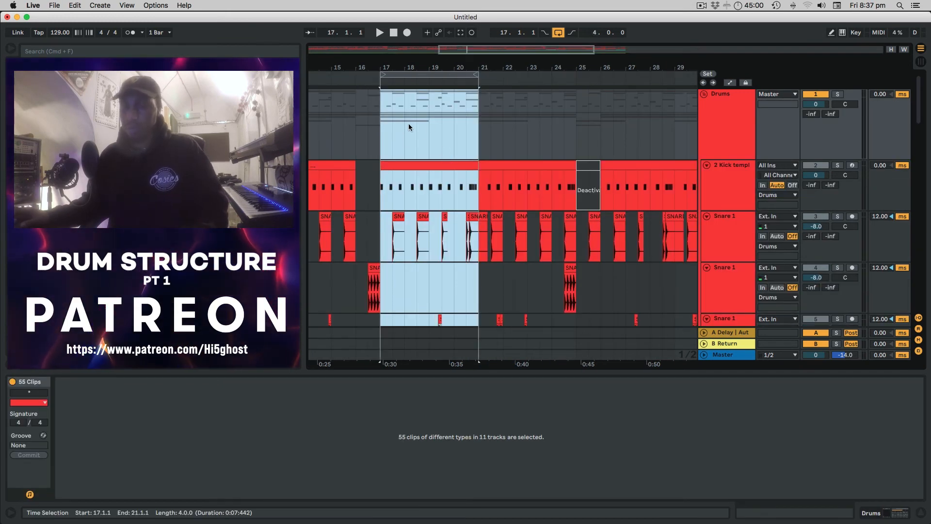
{"action": "scroll", "coordinate": [404, 125], "scroll_direction": "down", "scroll_amount": 2}
{"action": "left_click", "coordinate": [420, 125]}
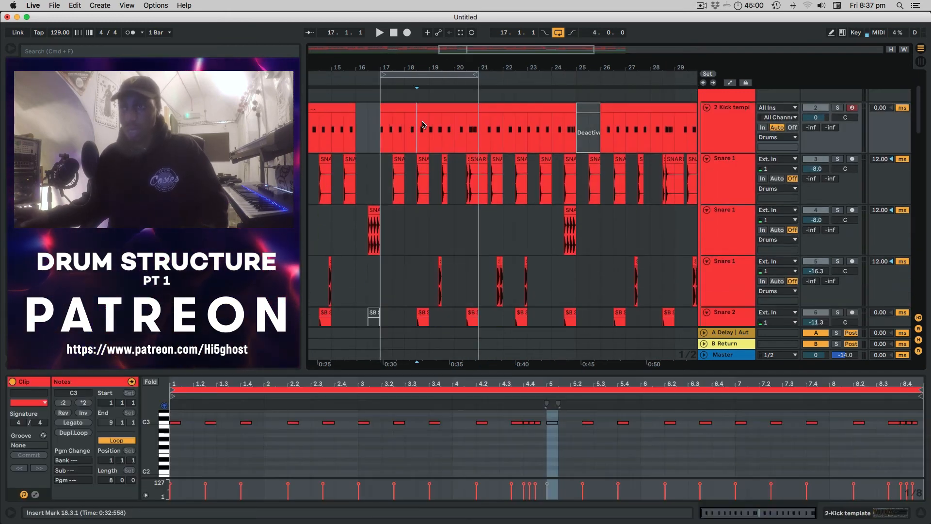
{"action": "left_click", "coordinate": [391, 108]}
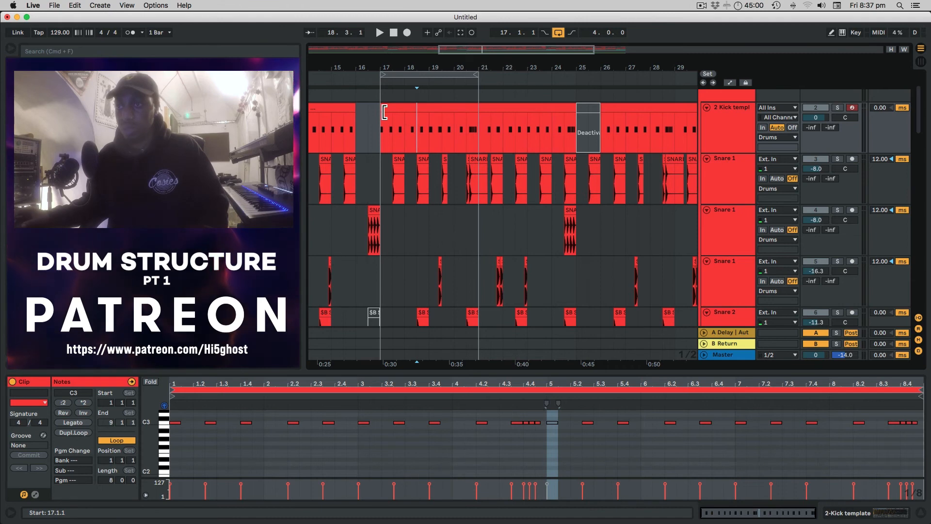
{"action": "left_click_drag", "start_coordinate": [384, 112], "coordinate": [435, 115]}
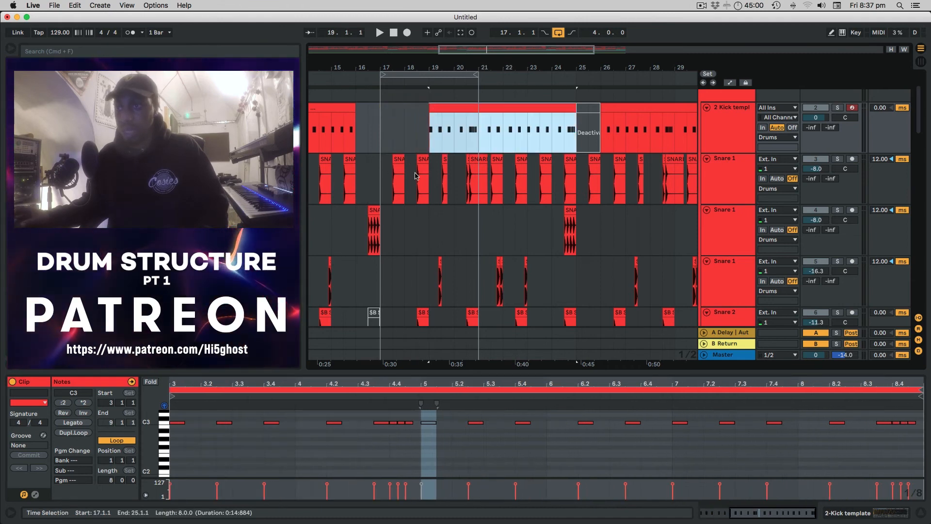
- Deactivate the lower Hi hat midi clip from bars 17 to 21 and the upper one from bars 17 to 25
{"action": "scroll", "coordinate": [415, 176], "scroll_direction": "down", "scroll_amount": 10}
{"action": "scroll", "coordinate": [415, 176], "scroll_direction": "down", "scroll_amount": 5}
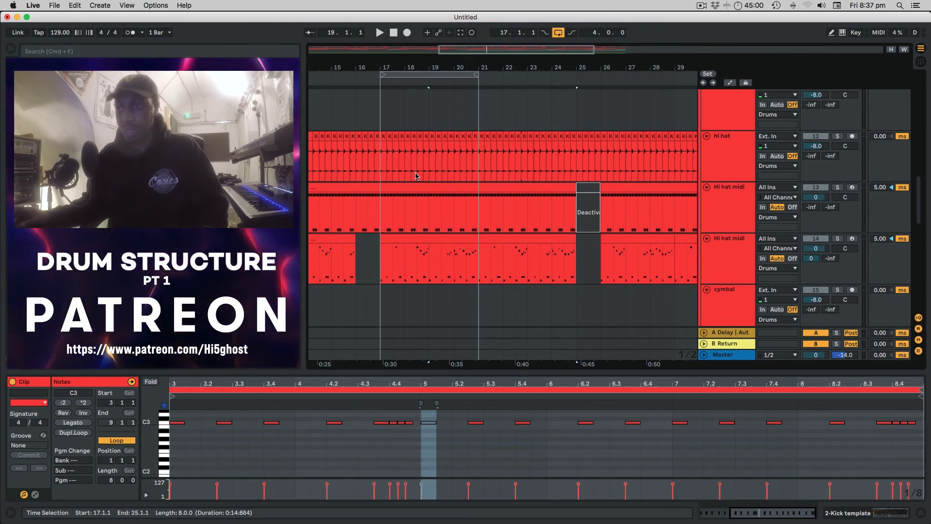
{"action": "scroll", "coordinate": [415, 175], "scroll_direction": "down", "scroll_amount": 3}
{"action": "left_click", "coordinate": [401, 185]}
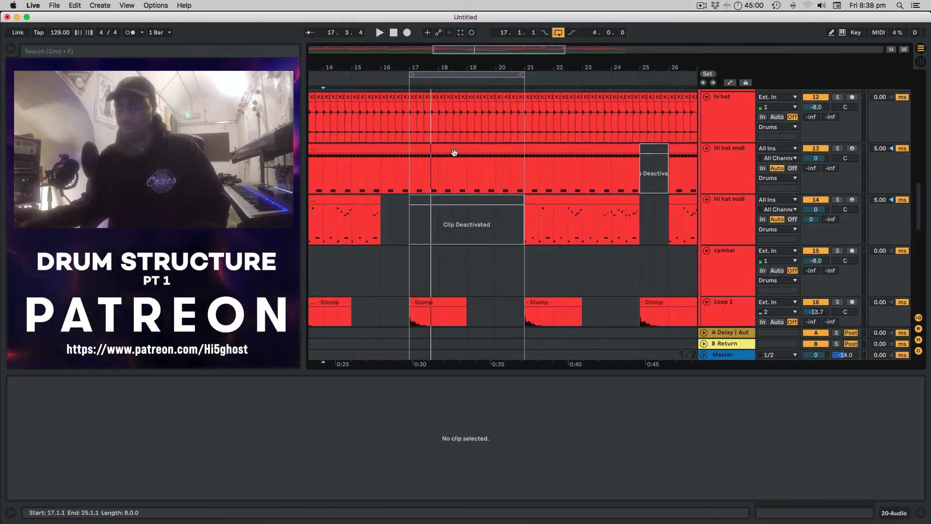
{"action": "left_click", "coordinate": [454, 153]}
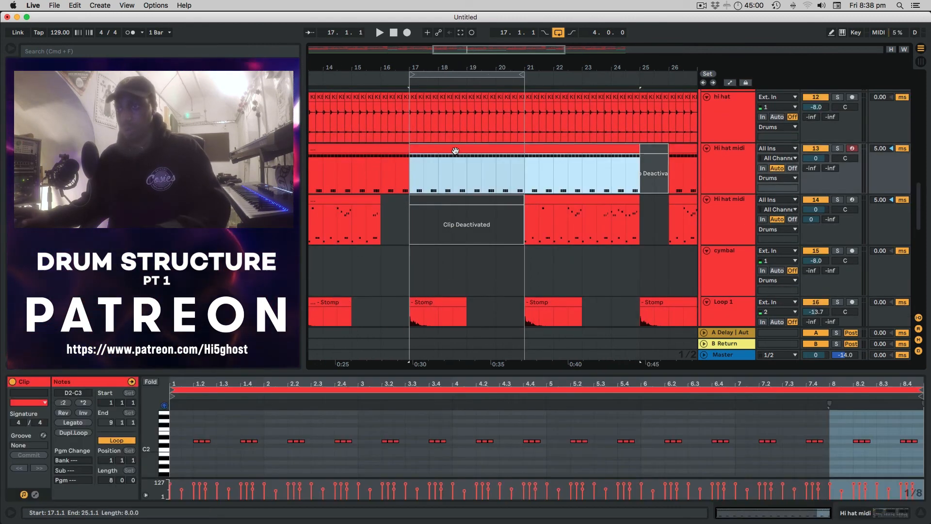
{"action": "key", "text": "0"}
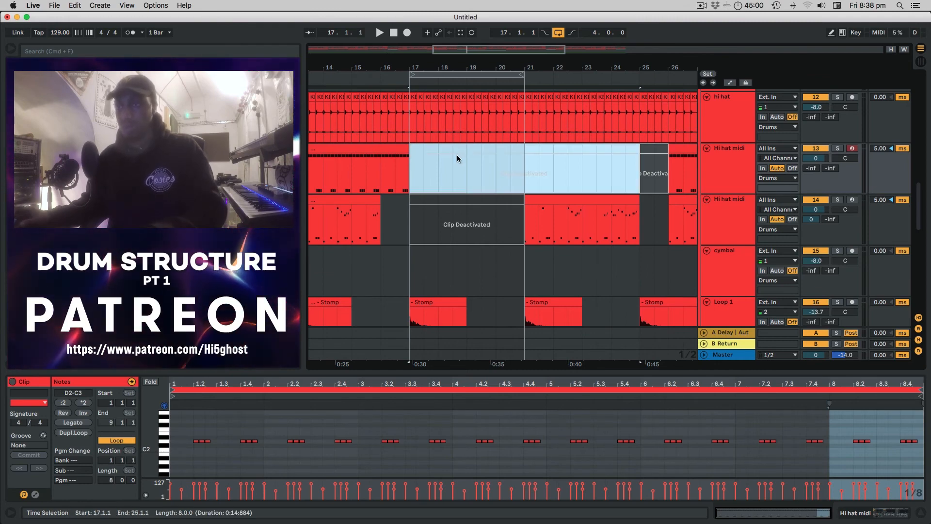
- Play the stripped-back drums with the resampled loop from just before bar 17, looping bars 17 to 21
{"action": "scroll", "coordinate": [457, 157], "scroll_direction": "up", "scroll_amount": 3}
{"action": "left_click", "coordinate": [395, 190]}
{"action": "key", "text": "space"}
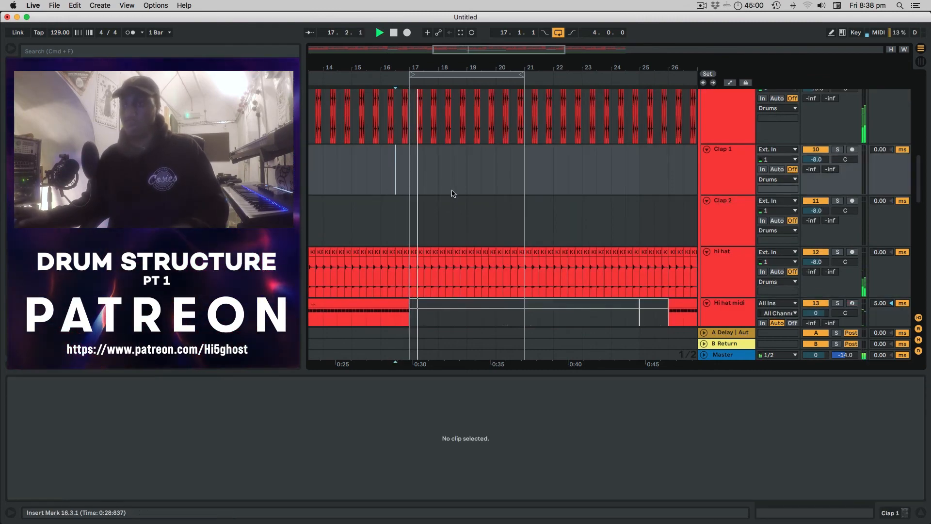
{"action": "scroll", "coordinate": [453, 194], "scroll_direction": "down", "scroll_amount": 5}
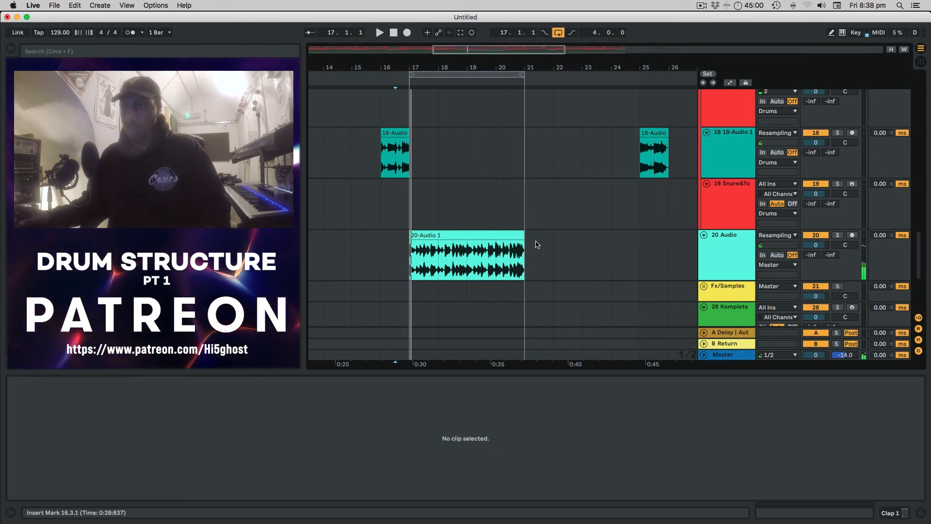
- Add ShaperBox 2 to the 20 Audio track and open its Time shaper
{"action": "left_click", "coordinate": [720, 253]}
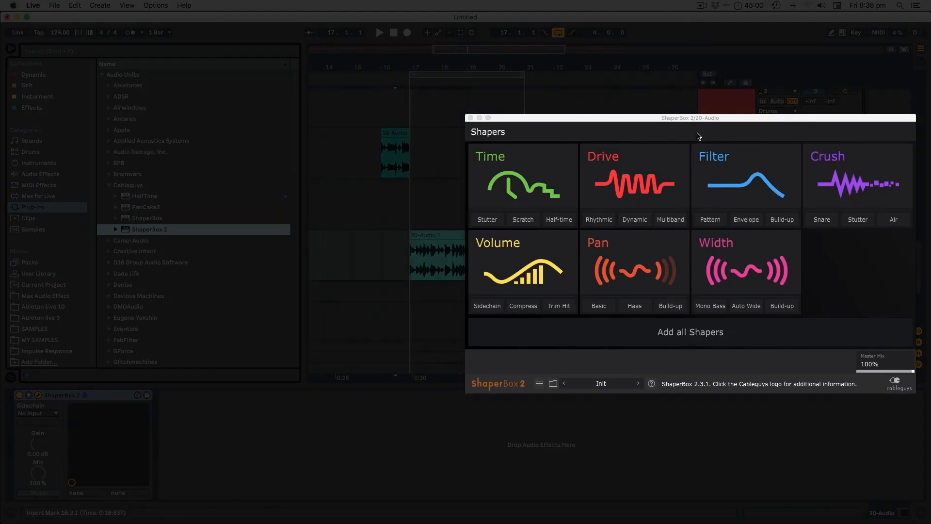
{"action": "left_click_drag", "start_coordinate": [701, 118], "coordinate": [413, 258]}
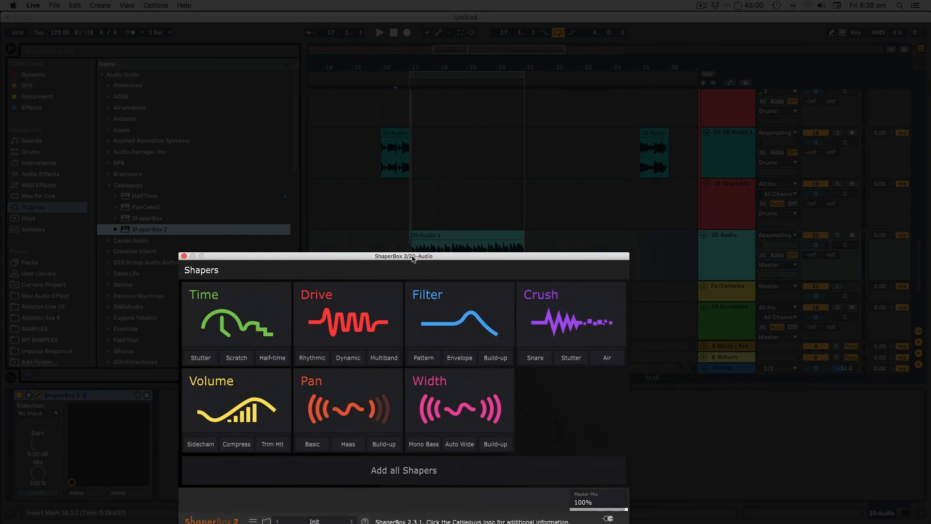
{"action": "left_click", "coordinate": [839, 237]}
{"action": "left_click_drag", "start_coordinate": [370, 260], "coordinate": [447, 116]}
{"action": "left_click", "coordinate": [314, 169]}
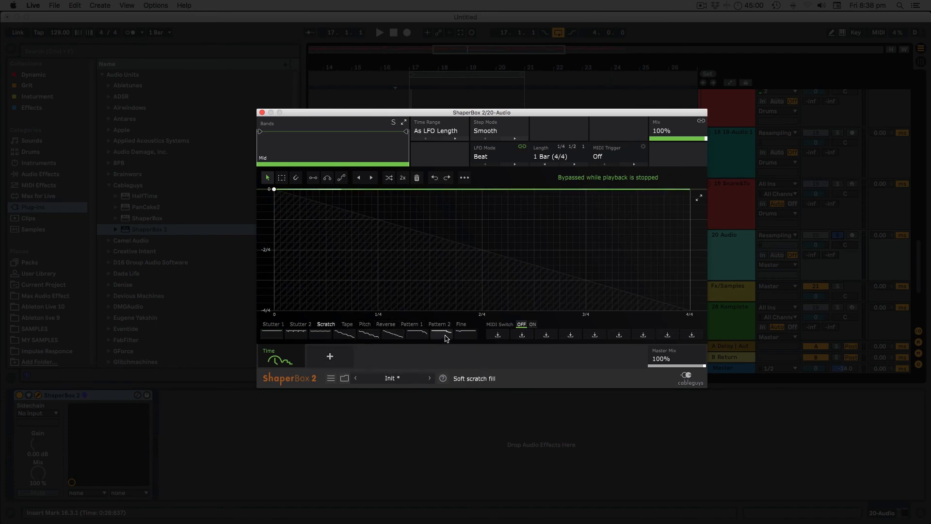
- Apply the soft scratch fill shape in the Time shaper during playback and set the low band split to about 795 Hz
{"action": "key", "text": "space"}
{"action": "left_click_drag", "start_coordinate": [588, 115], "coordinate": [515, 140]}
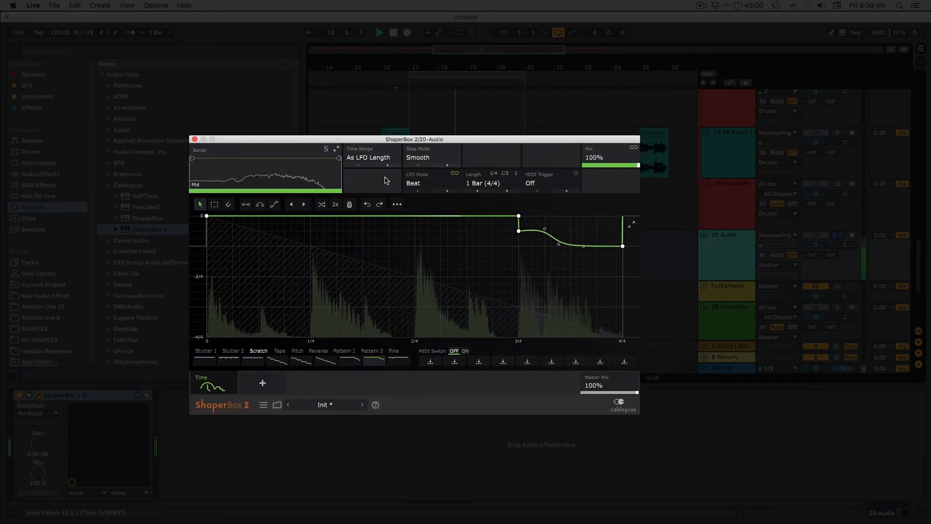
{"action": "left_click", "coordinate": [188, 166]}
{"action": "left_click_drag", "start_coordinate": [190, 168], "coordinate": [201, 168]}
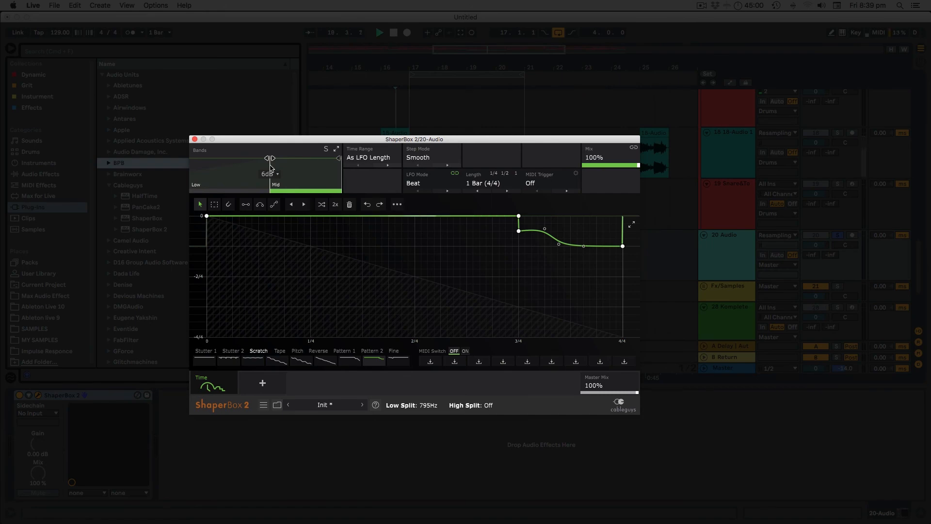
{"action": "left_click", "coordinate": [410, 111]}
{"action": "left_click", "coordinate": [443, 232]}
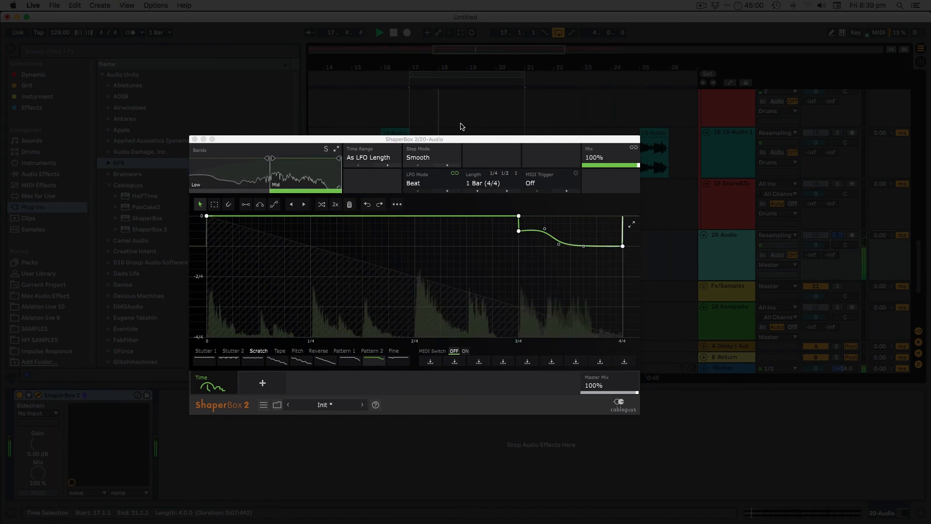
{"action": "left_click_drag", "start_coordinate": [271, 175], "coordinate": [280, 176]}
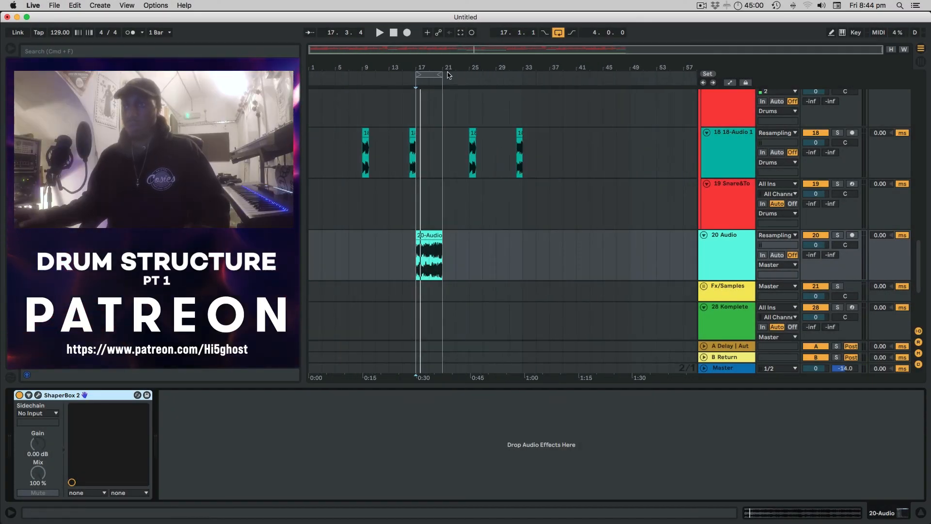
- Extend the arrangement loop to cover bars 1 to 33 and hide the automation lanes
{"action": "left_click_drag", "start_coordinate": [444, 78], "coordinate": [522, 77]}
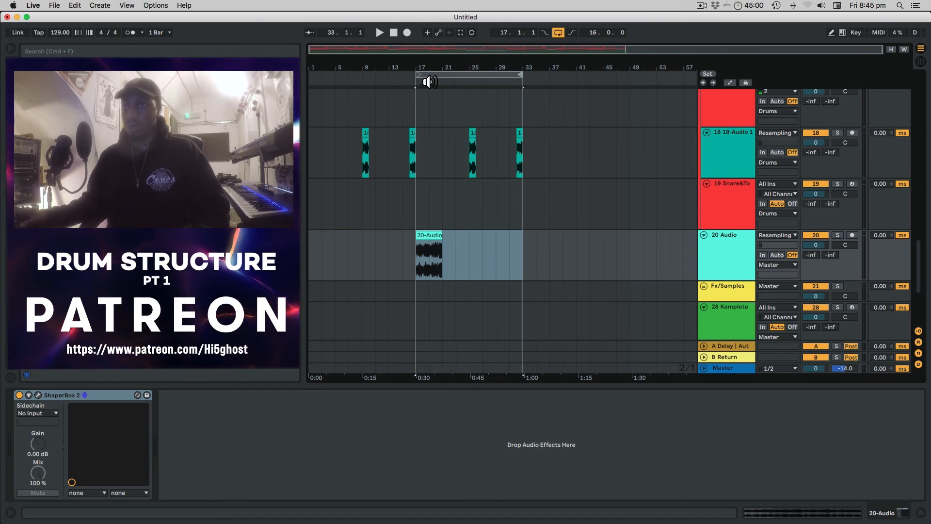
{"action": "left_click_drag", "start_coordinate": [423, 79], "coordinate": [311, 77]}
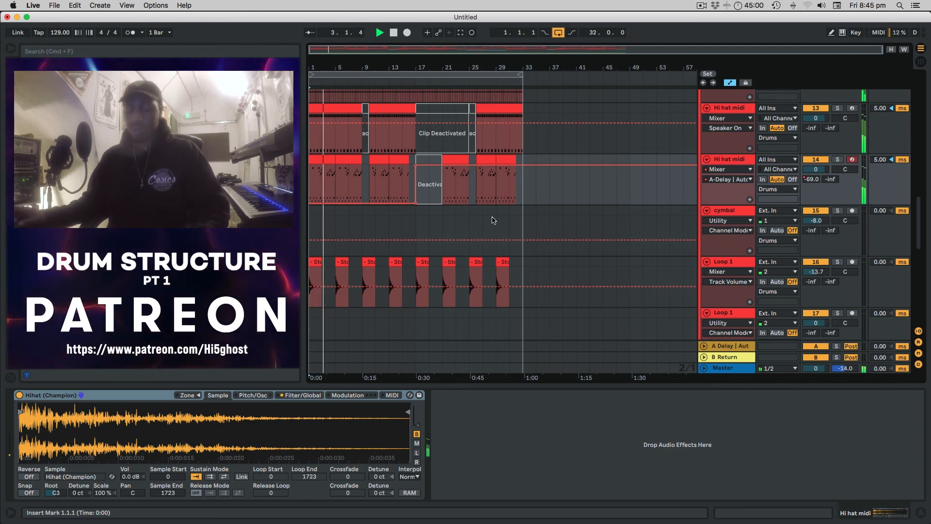
{"action": "key", "text": "a"}
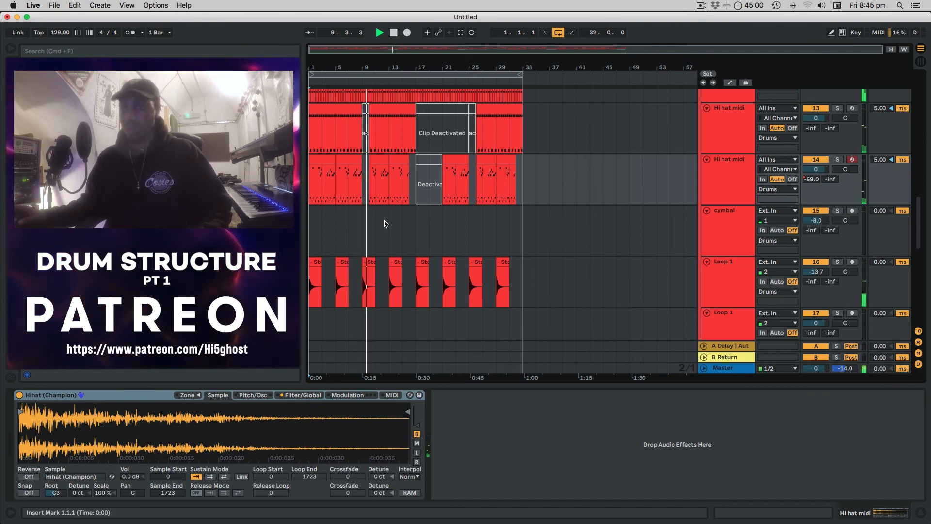
- Play the full 32-bar arrangement through while reviewing the drum, resampled audio and Chopper keys tracks, and stop playback
{"action": "scroll", "coordinate": [385, 223], "scroll_direction": "up", "scroll_amount": 3}
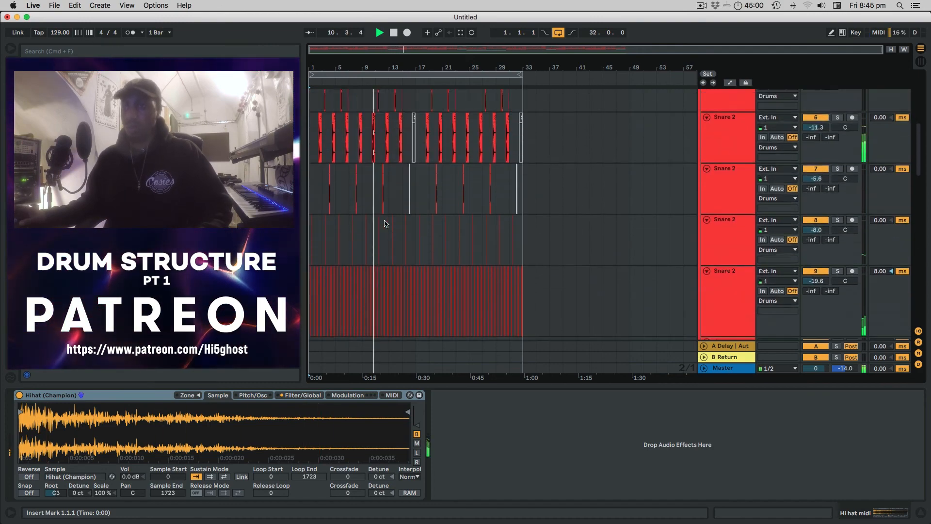
{"action": "scroll", "coordinate": [384, 223], "scroll_direction": "down", "scroll_amount": 10}
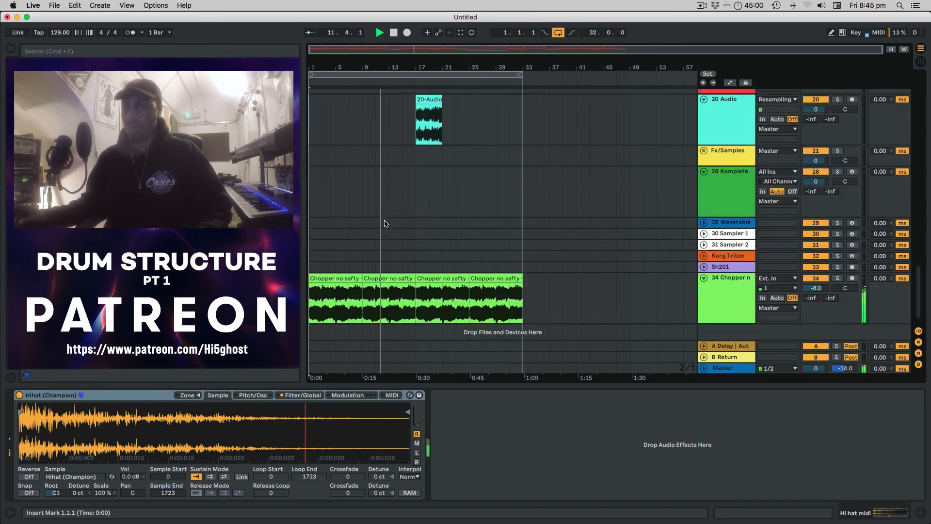
{"action": "scroll", "coordinate": [384, 223], "scroll_direction": "up", "scroll_amount": 10}
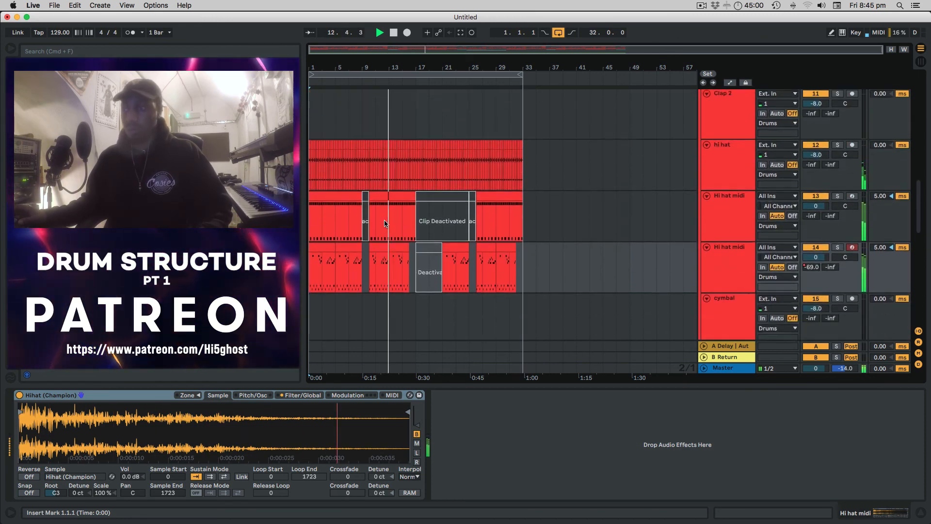
{"action": "scroll", "coordinate": [385, 223], "scroll_direction": "down", "scroll_amount": 3}
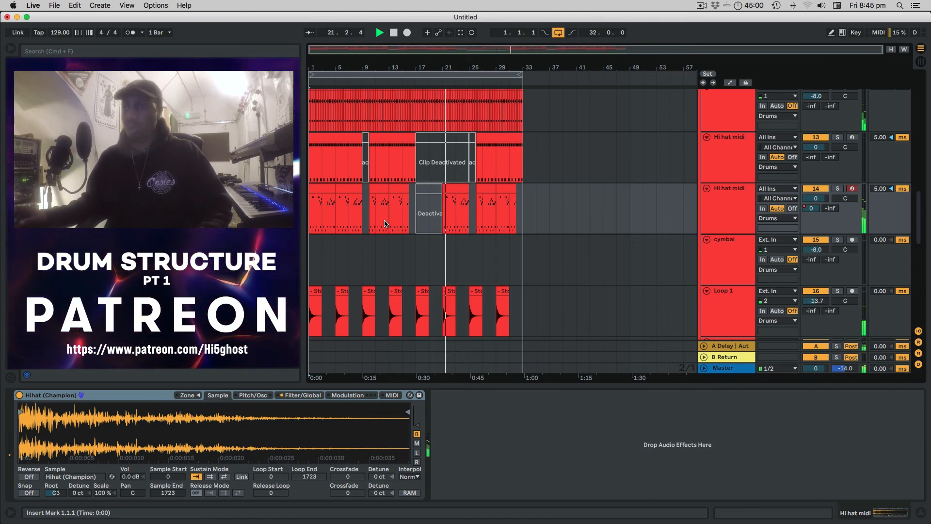
{"action": "scroll", "coordinate": [424, 238], "scroll_direction": "up", "scroll_amount": 6}
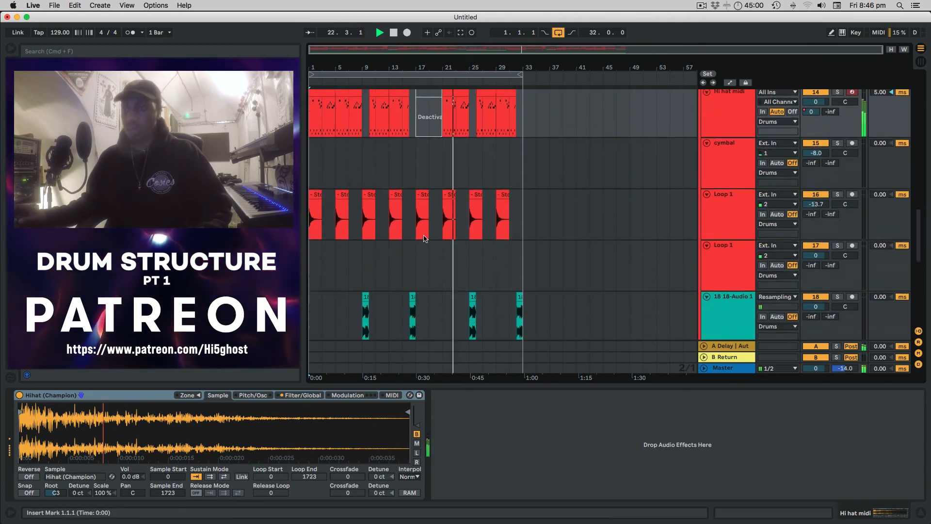
{"action": "scroll", "coordinate": [424, 238], "scroll_direction": "down", "scroll_amount": 6}
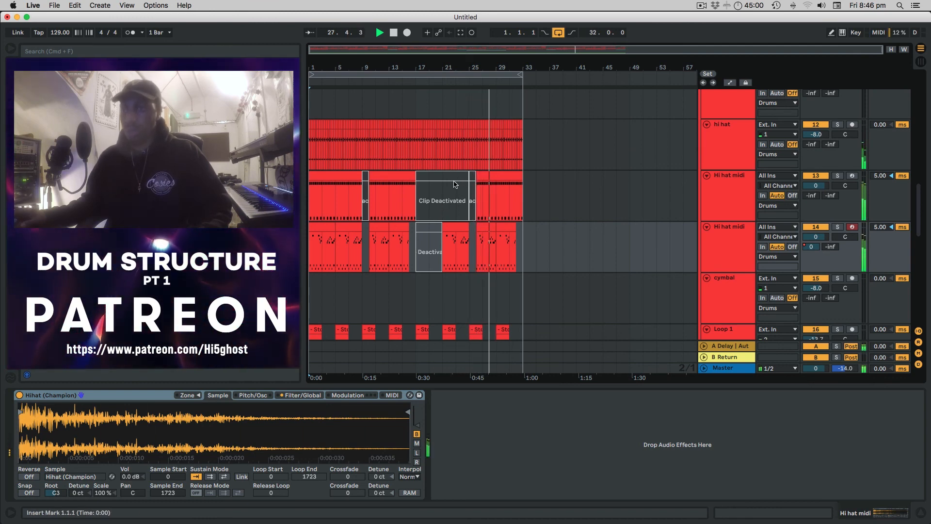
{"action": "scroll", "coordinate": [446, 185], "scroll_direction": "up", "scroll_amount": 10}
{"action": "scroll", "coordinate": [451, 188], "scroll_direction": "down", "scroll_amount": 8}
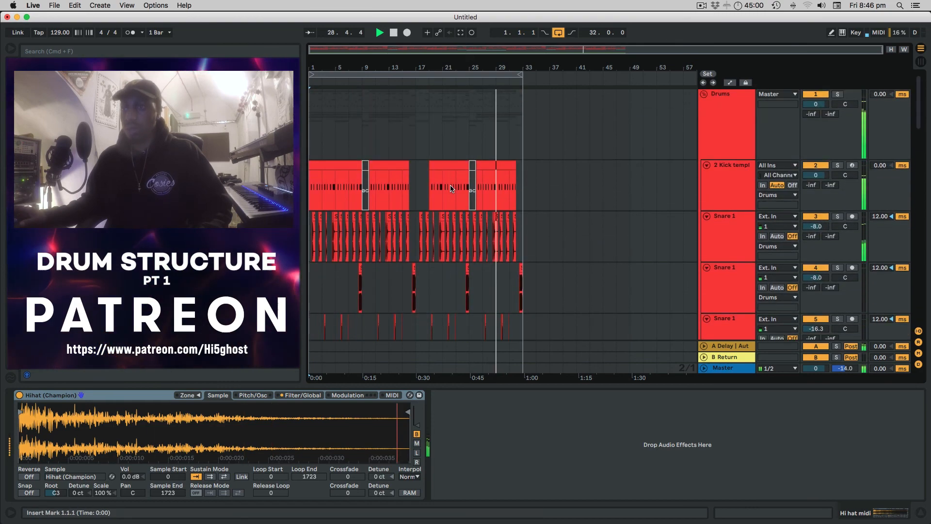
{"action": "scroll", "coordinate": [451, 188], "scroll_direction": "up", "scroll_amount": 1}
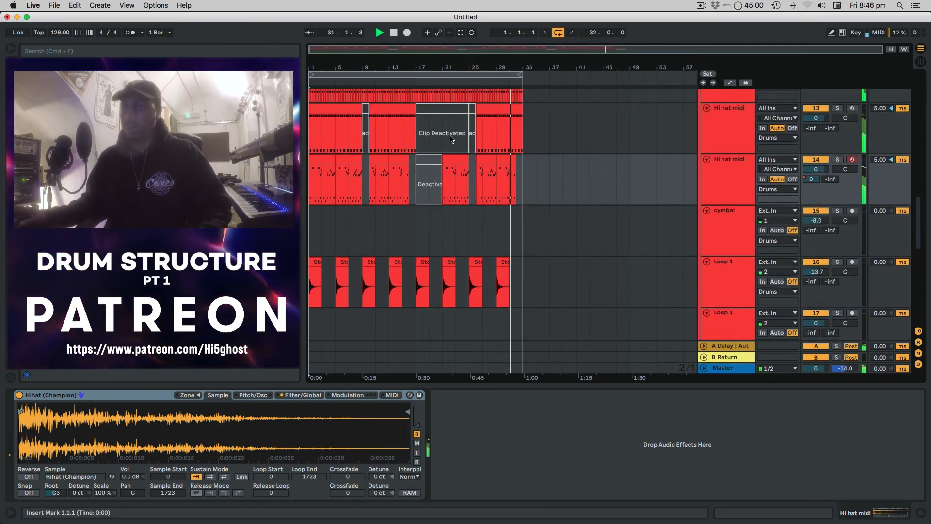
{"action": "scroll", "coordinate": [451, 139], "scroll_direction": "up", "scroll_amount": 10}
{"action": "scroll", "coordinate": [451, 139], "scroll_direction": "down", "scroll_amount": 7}
{"action": "scroll", "coordinate": [450, 139], "scroll_direction": "up", "scroll_amount": 2}
{"action": "key", "text": "space"}
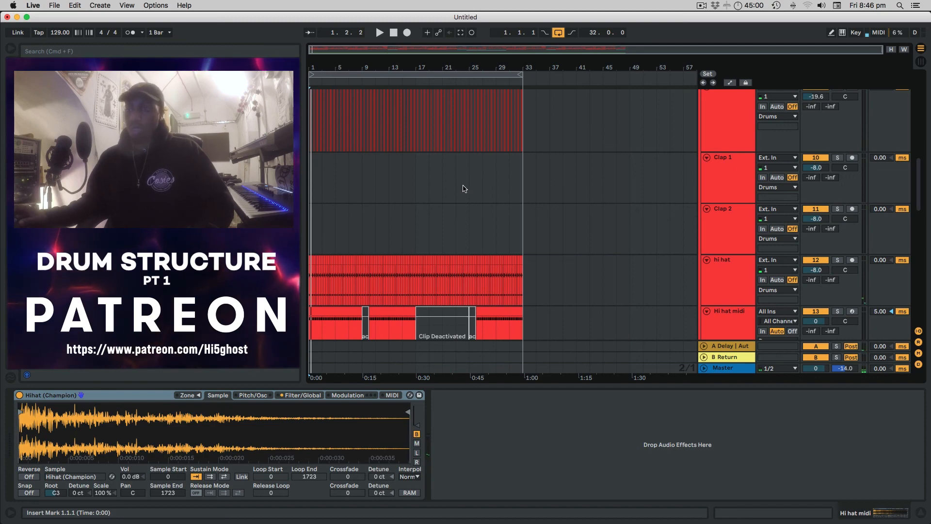
- Examine the stopped arrangement's hi-hat variations, stomp loops, resampled clips and Chopper keys across both 16-bar sections
{"action": "scroll", "coordinate": [464, 189], "scroll_direction": "down", "scroll_amount": 11}
{"action": "scroll", "coordinate": [464, 188], "scroll_direction": "up", "scroll_amount": 7}
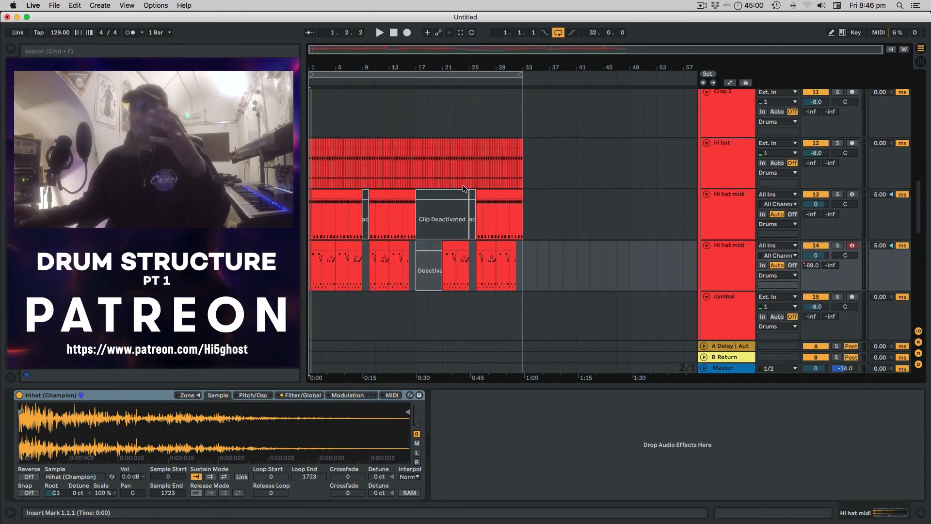
{"action": "scroll", "coordinate": [464, 188], "scroll_direction": "up", "scroll_amount": 2}
{"action": "scroll", "coordinate": [463, 186], "scroll_direction": "down", "scroll_amount": 6}
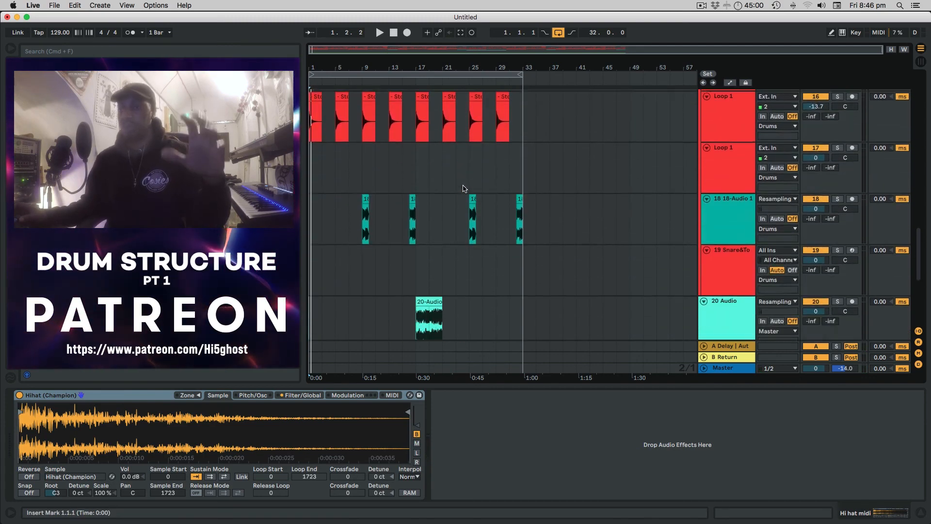
{"action": "scroll", "coordinate": [464, 188], "scroll_direction": "up", "scroll_amount": 3}
{"action": "scroll", "coordinate": [464, 189], "scroll_direction": "up", "scroll_amount": 1}
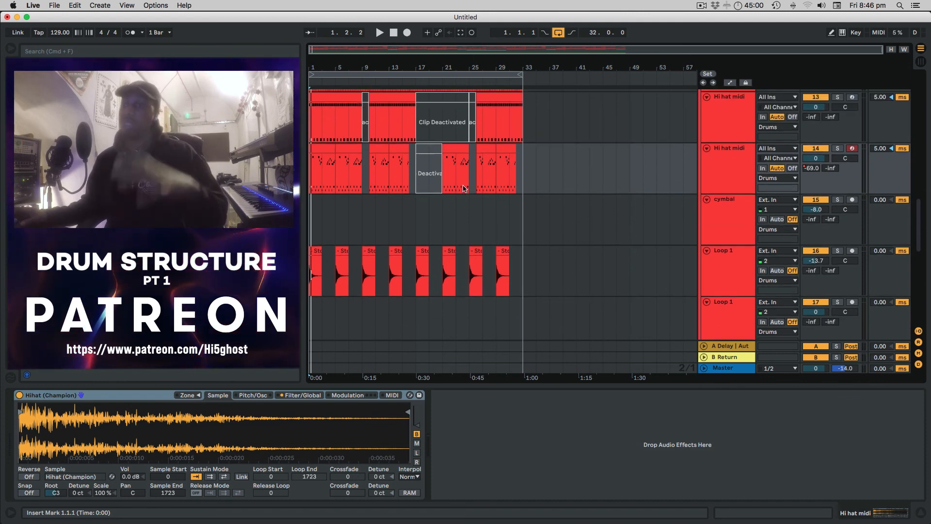
{"action": "scroll", "coordinate": [464, 189], "scroll_direction": "down", "scroll_amount": 4}
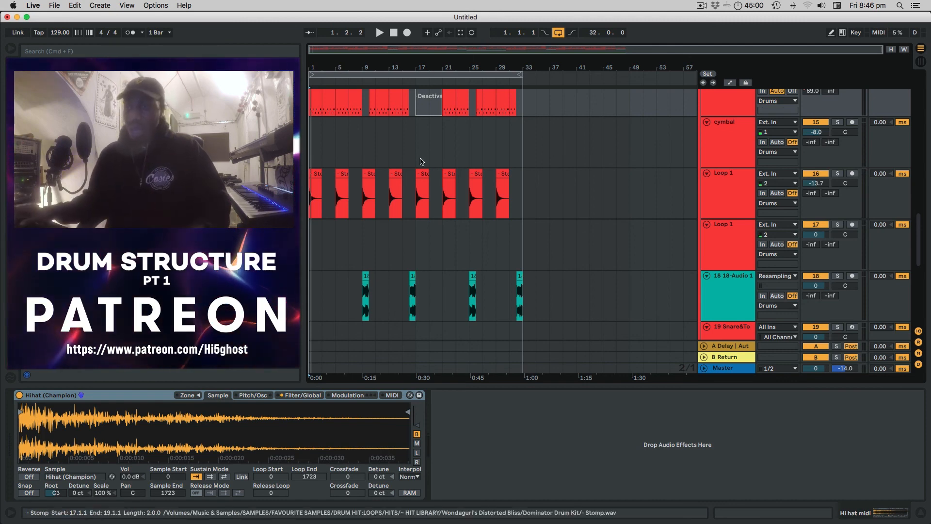
{"action": "scroll", "coordinate": [451, 187], "scroll_direction": "down", "scroll_amount": 10}
{"action": "scroll", "coordinate": [452, 187], "scroll_direction": "up", "scroll_amount": 2}
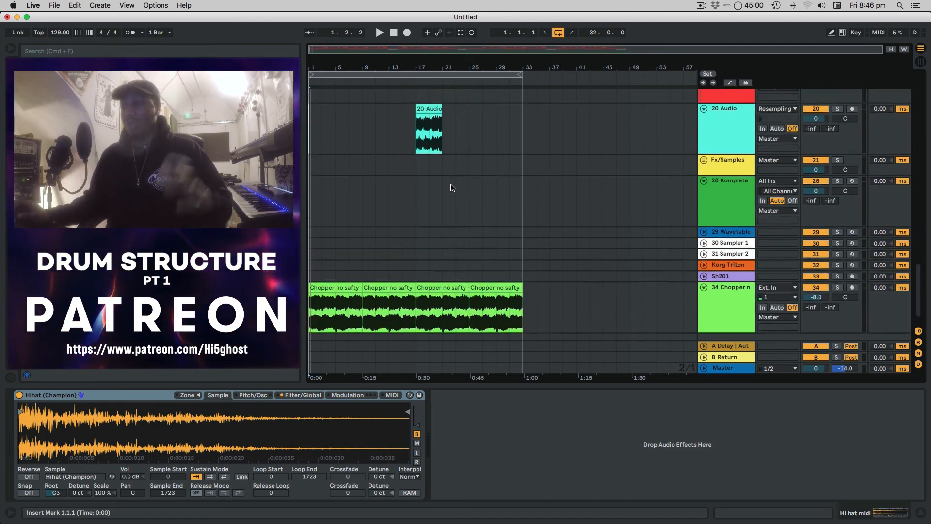
{"action": "scroll", "coordinate": [451, 187], "scroll_direction": "down", "scroll_amount": 2}
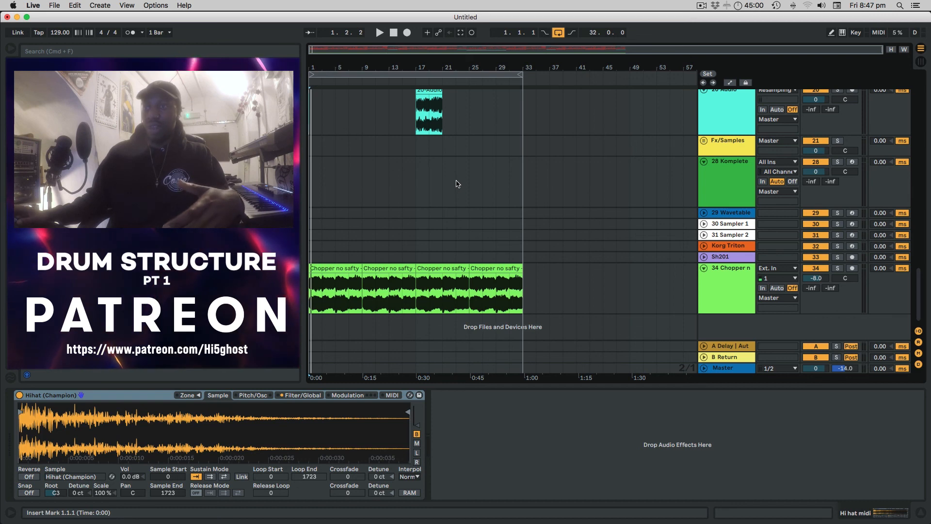
- Review the drum tracks from the resampled audio and stomp loops back up through the hi-hats, claps and snare layers across all 32 bars
{"action": "scroll", "coordinate": [456, 183], "scroll_direction": "up", "scroll_amount": 10}
{"action": "scroll", "coordinate": [455, 184], "scroll_direction": "up", "scroll_amount": 3}
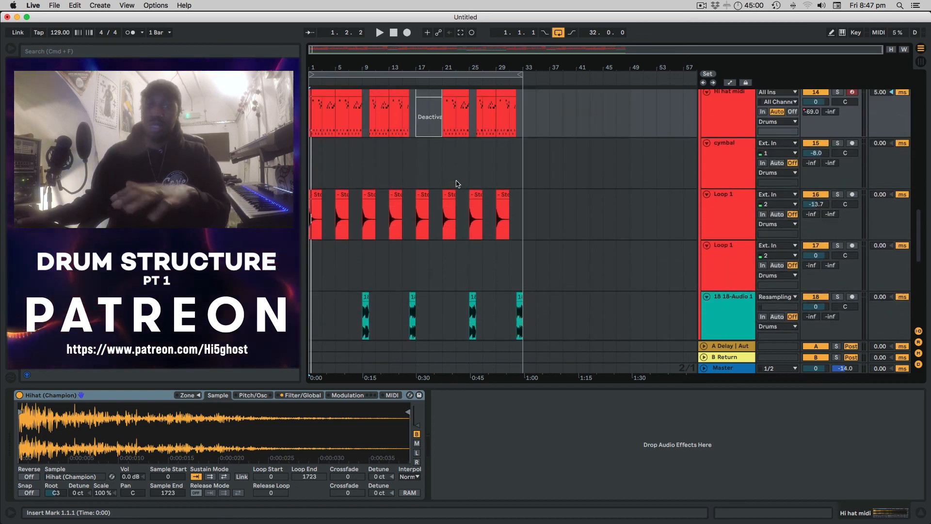
{"action": "scroll", "coordinate": [456, 183], "scroll_direction": "down", "scroll_amount": 2}
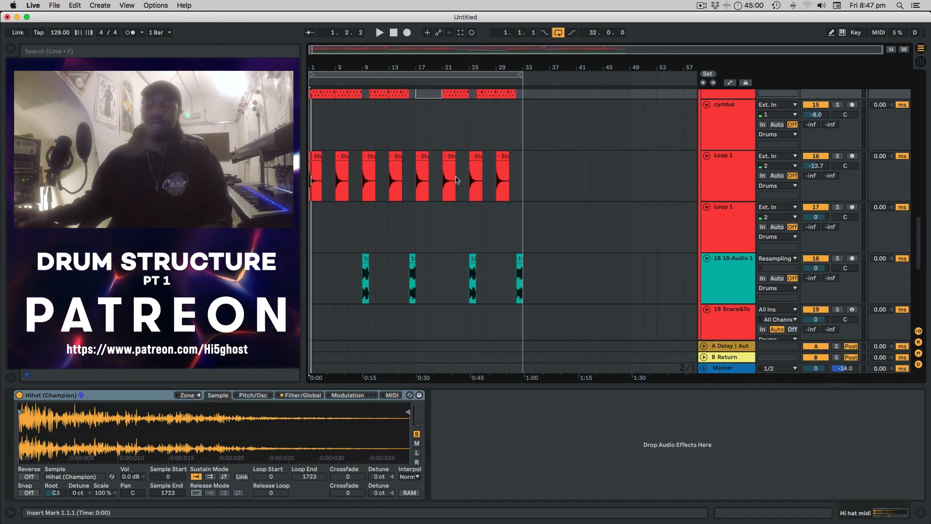
{"action": "scroll", "coordinate": [456, 181], "scroll_direction": "down", "scroll_amount": 2}
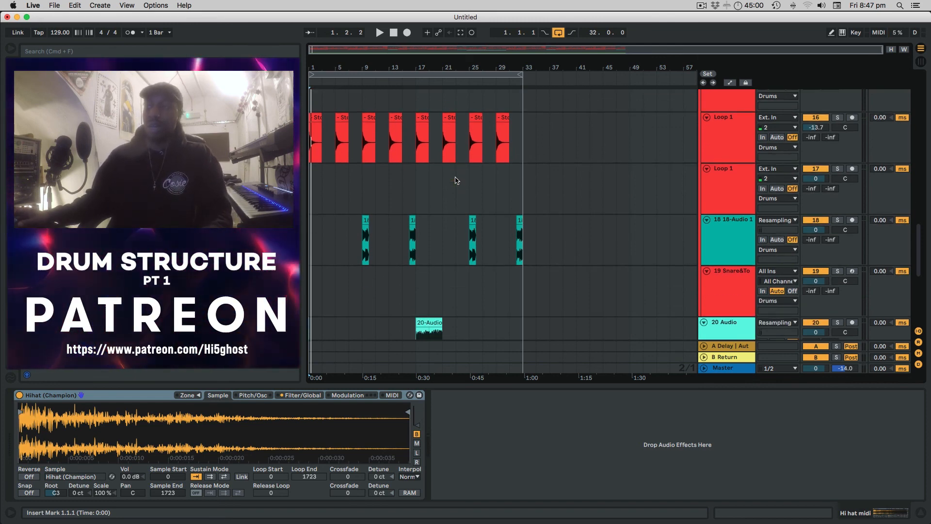
{"action": "scroll", "coordinate": [456, 179], "scroll_direction": "up", "scroll_amount": 8}
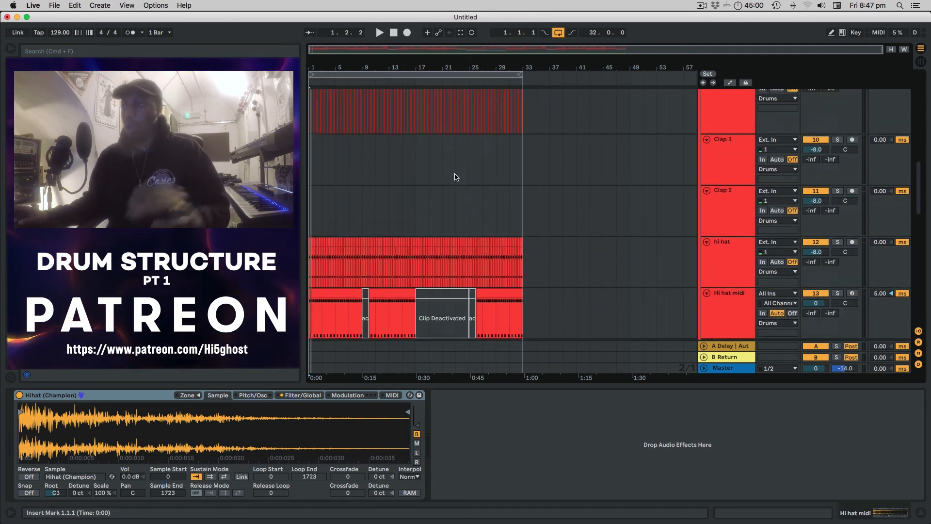
{"action": "scroll", "coordinate": [456, 177], "scroll_direction": "up", "scroll_amount": 1}
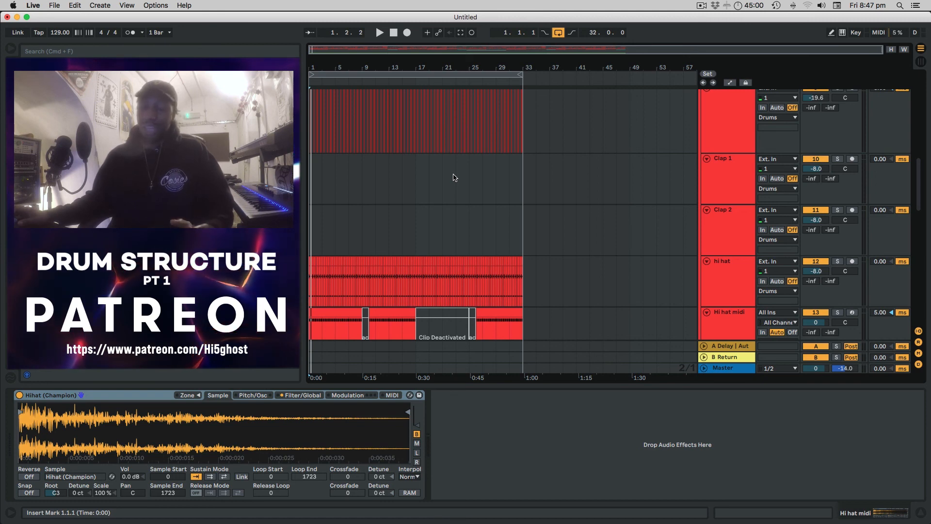
{"action": "scroll", "coordinate": [455, 178], "scroll_direction": "up", "scroll_amount": 7}
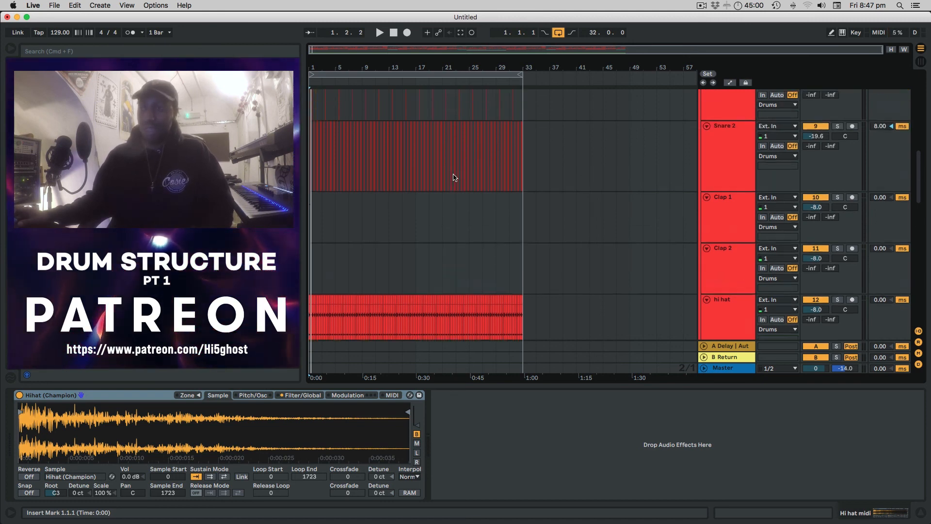
{"action": "scroll", "coordinate": [455, 177], "scroll_direction": "up", "scroll_amount": 7}
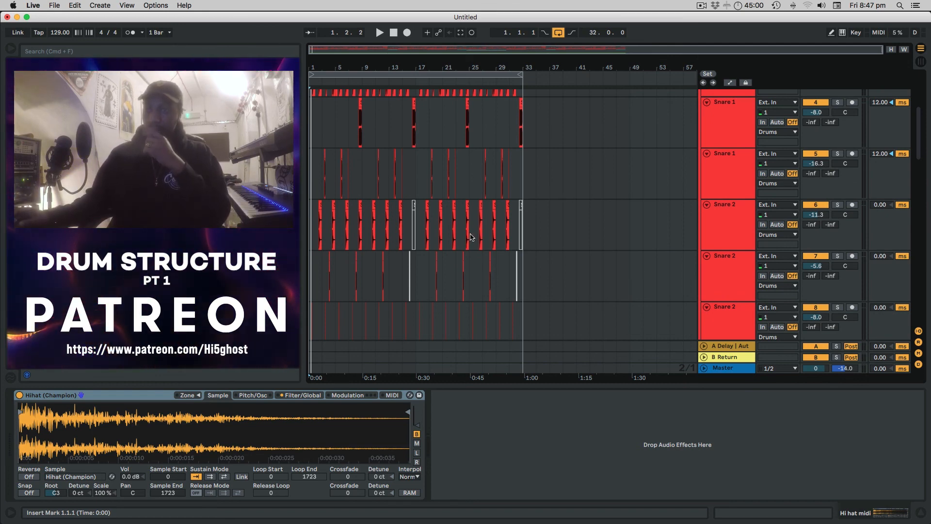
{"action": "scroll", "coordinate": [460, 288], "scroll_direction": "up", "scroll_amount": 5}
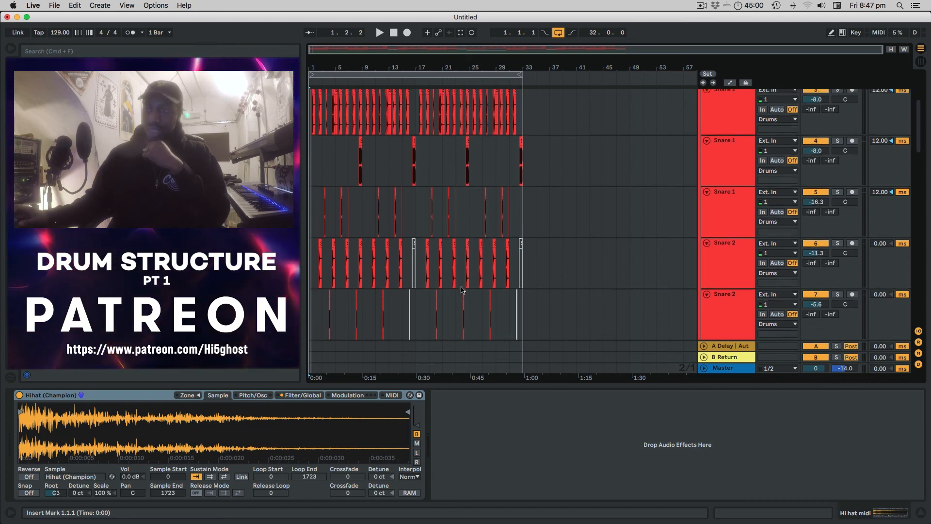